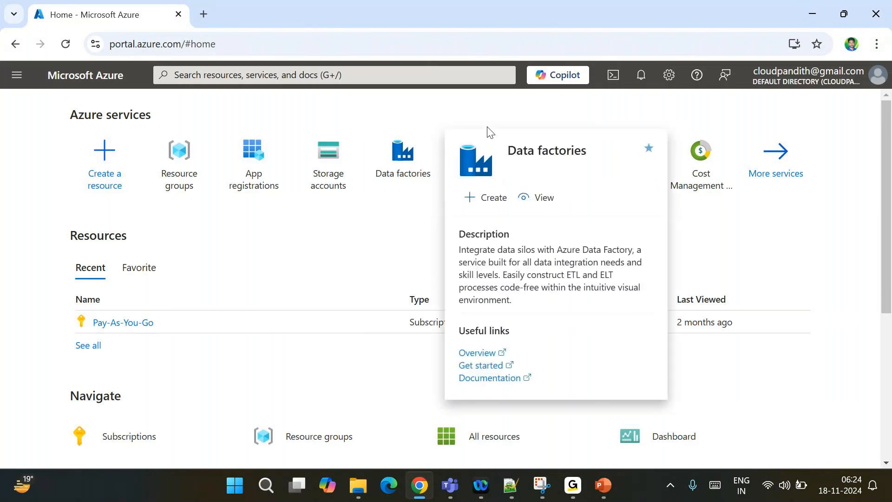
# Start a new Synapse workspace with new resource group cloudpandith-dev-rg
pyautogui.click(479, 161)
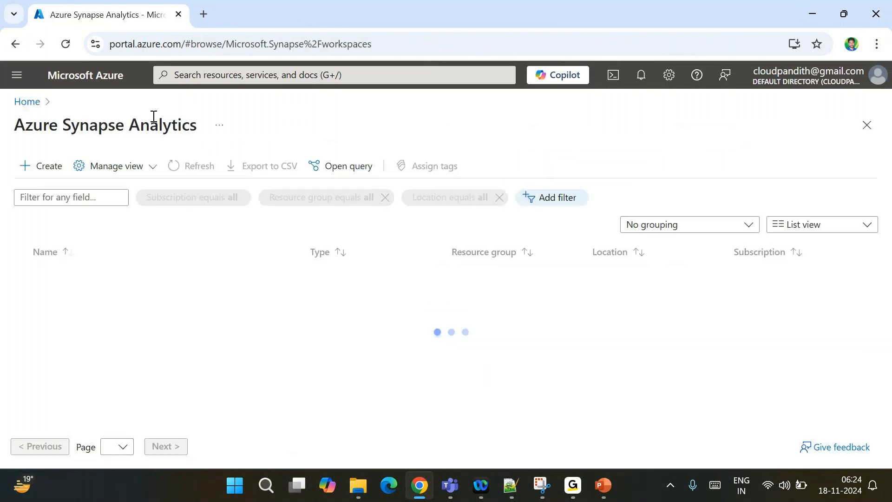
pyautogui.click(581, 27)
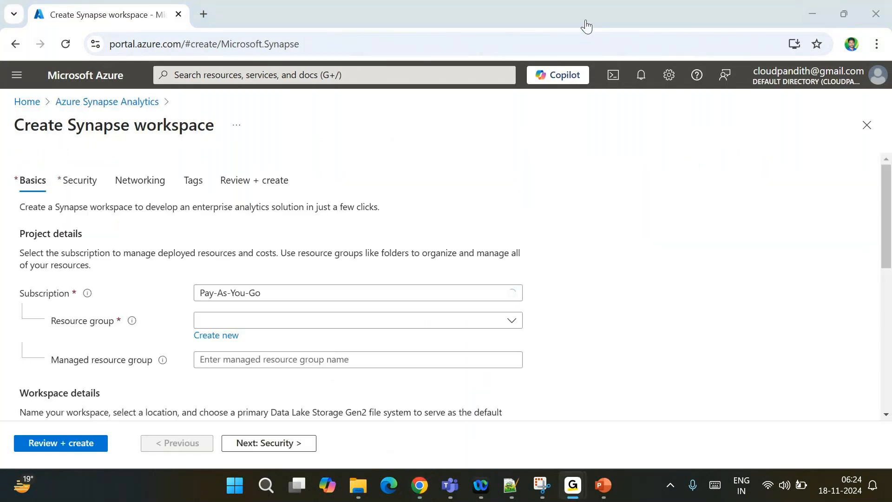
pyautogui.scroll(-3, 386, 308)
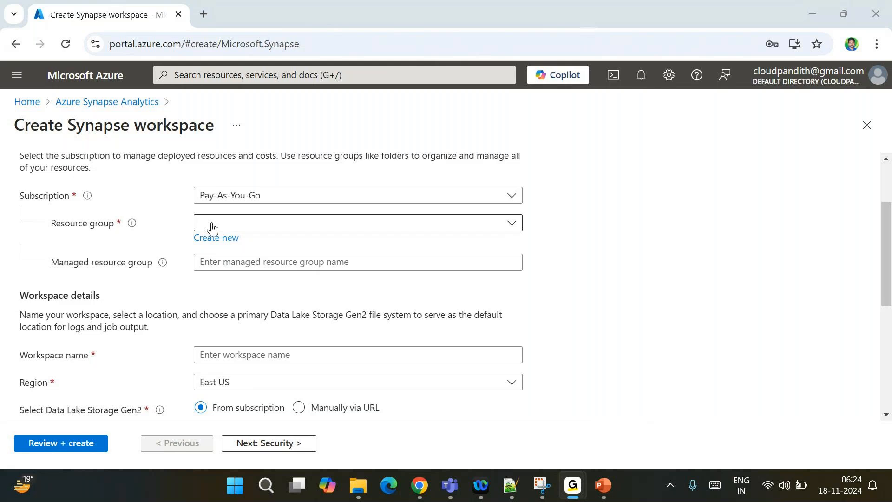
pyautogui.click(212, 226)
pyautogui.click(216, 238)
pyautogui.write('cloudpandith')
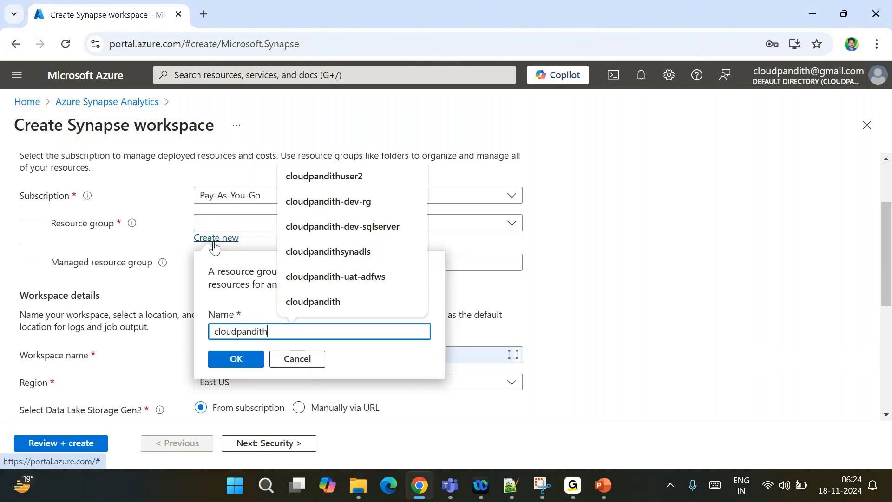
pyautogui.write('-dev-rg')
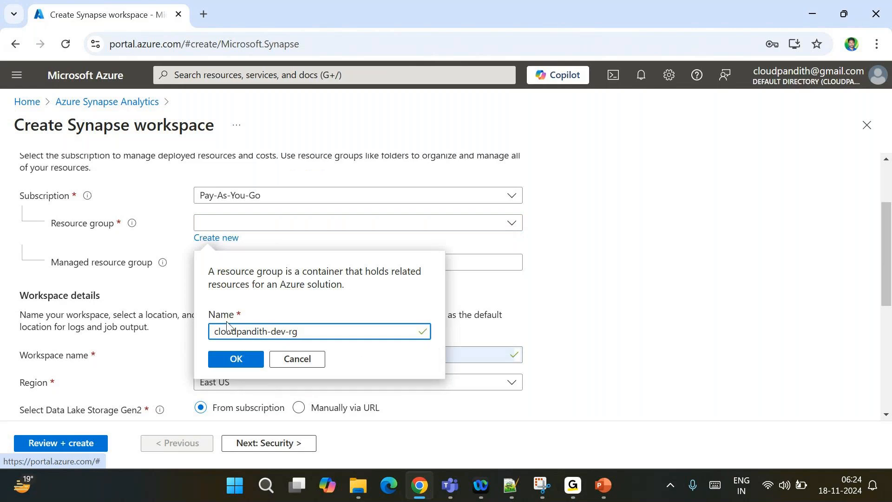
pyautogui.click(236, 358)
# Name the workspace cloudpandith-dev-synws
pyautogui.doubleClick(216, 355)
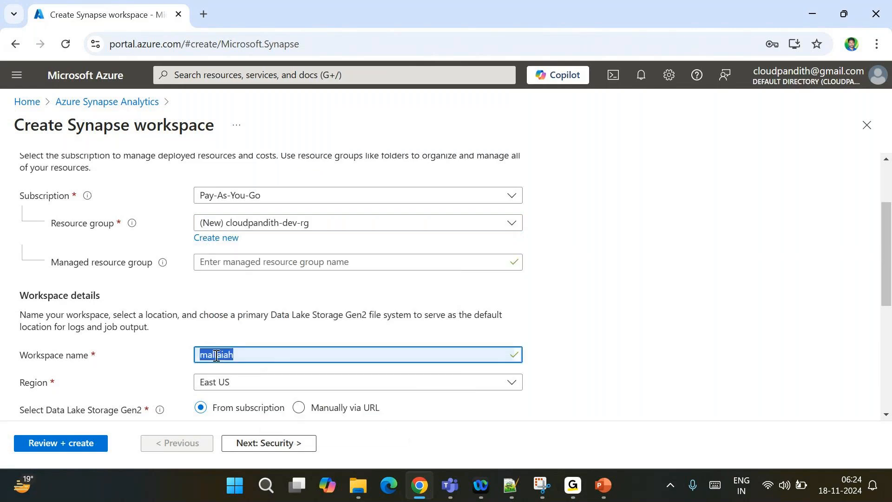
pyautogui.write('cloudpandith-')
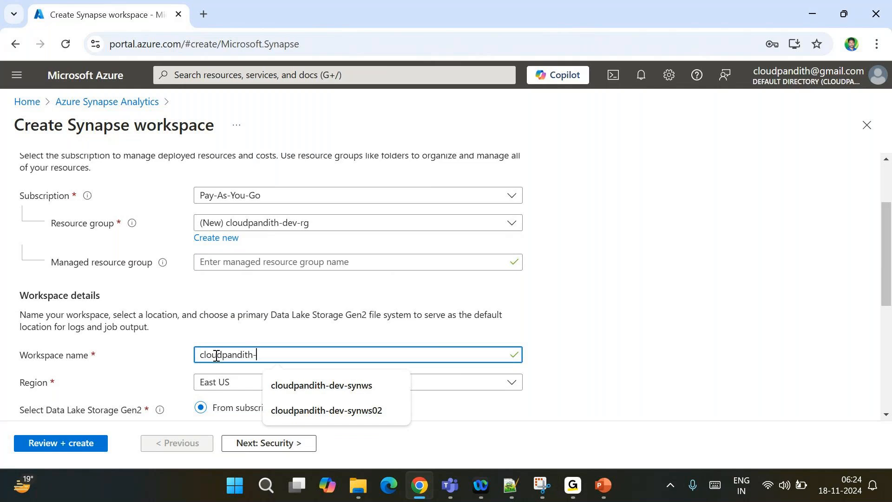
pyautogui.write('dev-a')
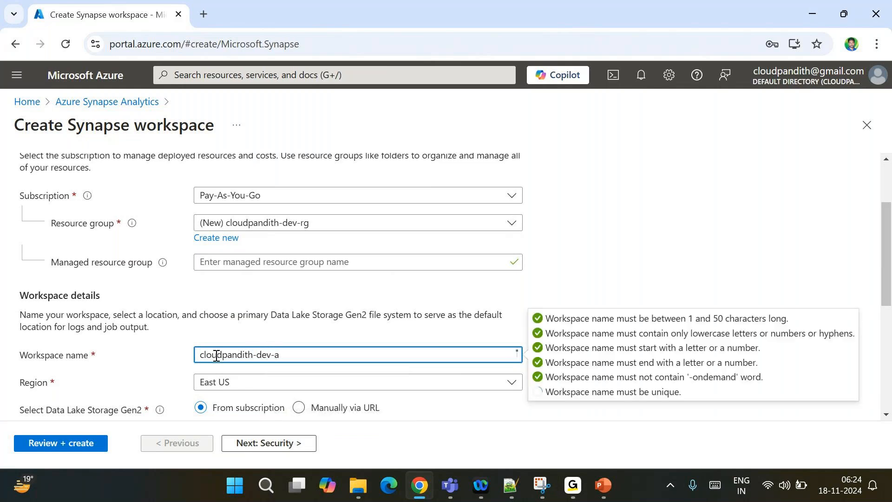
pyautogui.press('BackSpace')
pyautogui.write('synws')
# Create a new Data Lake Storage Gen2 account named cloudpandithsynadls
pyautogui.scroll(-3, 216, 358)
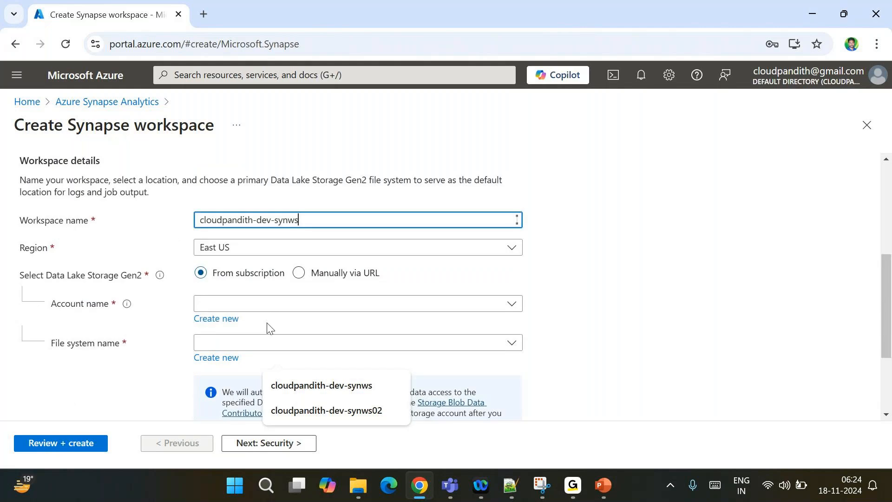
pyautogui.click(217, 319)
pyautogui.write('clo')
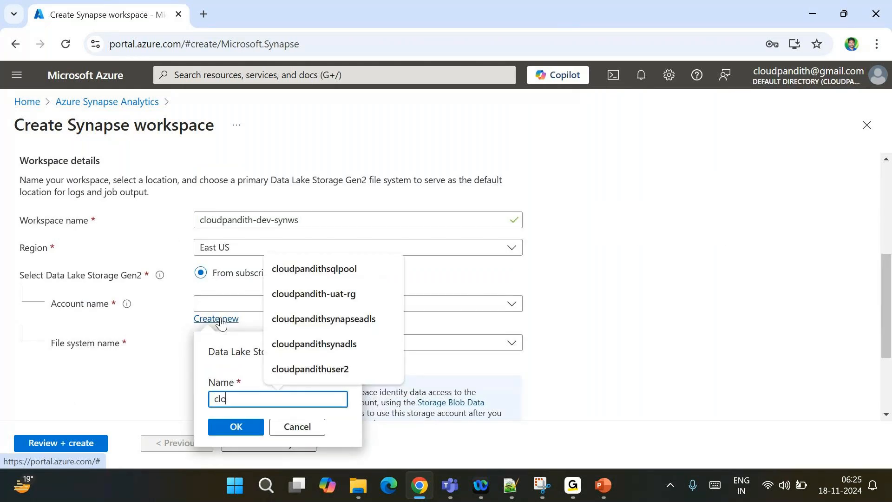
pyautogui.write('udpandith-dev-rg')
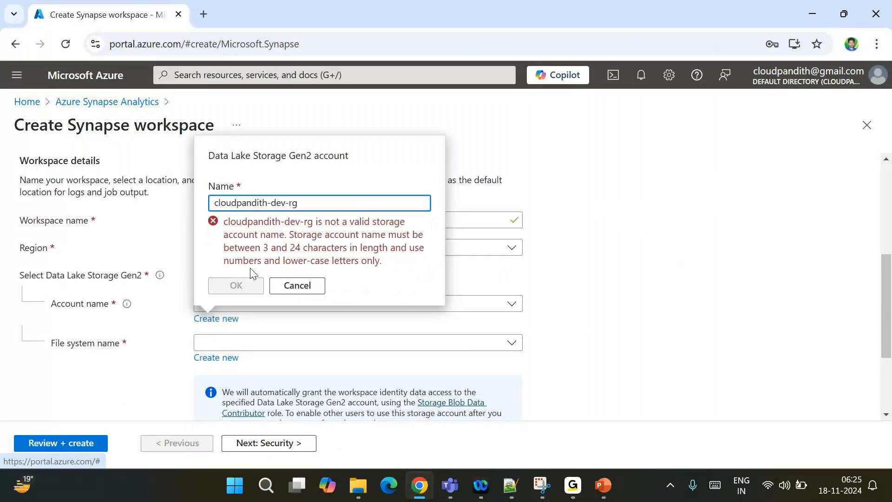
pyautogui.press('BackSpace')
pyautogui.press('BackSpace')
pyautogui.press('BackSpace')
pyautogui.press('BackSpace')
pyautogui.press('BackSpace')
pyautogui.press('BackSpace')
pyautogui.press('BackSpace')
pyautogui.write('dev')
pyautogui.press('BackSpace')
pyautogui.press('BackSpace')
pyautogui.press('BackSpace')
pyautogui.write('synadls')
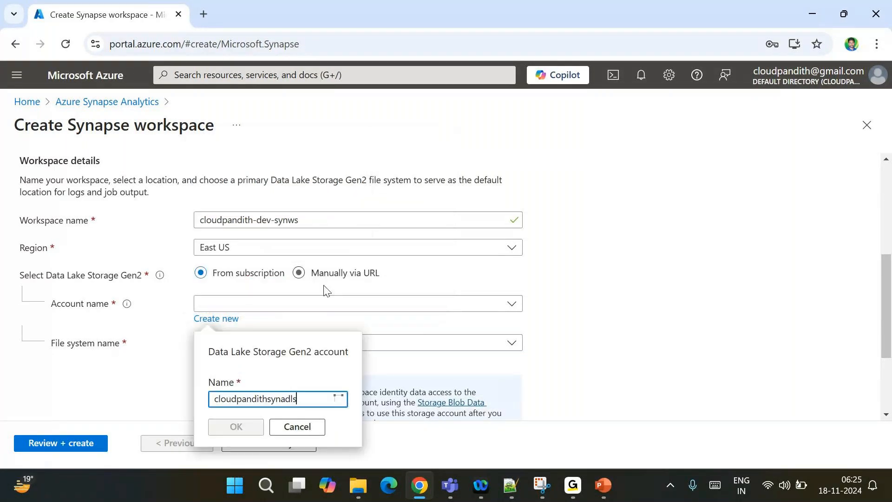
pyautogui.click(242, 418)
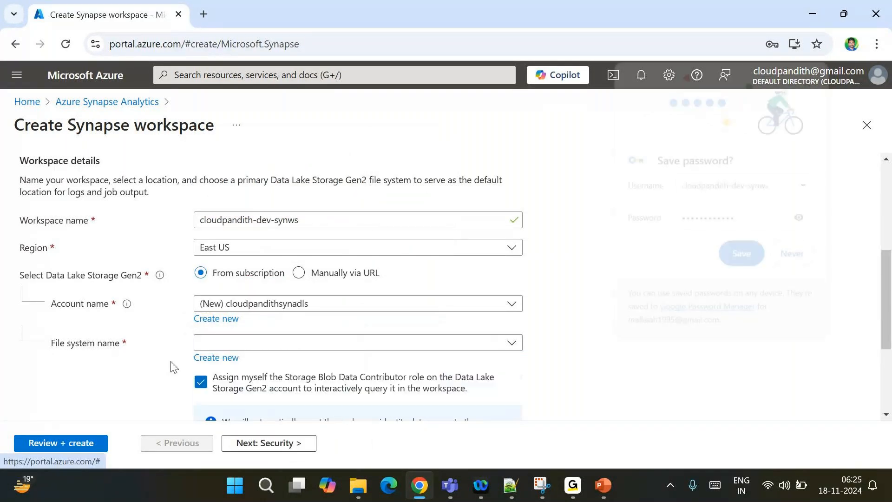
# Create a new Data Lake file system named global
pyautogui.click(210, 358)
pyautogui.write('global')
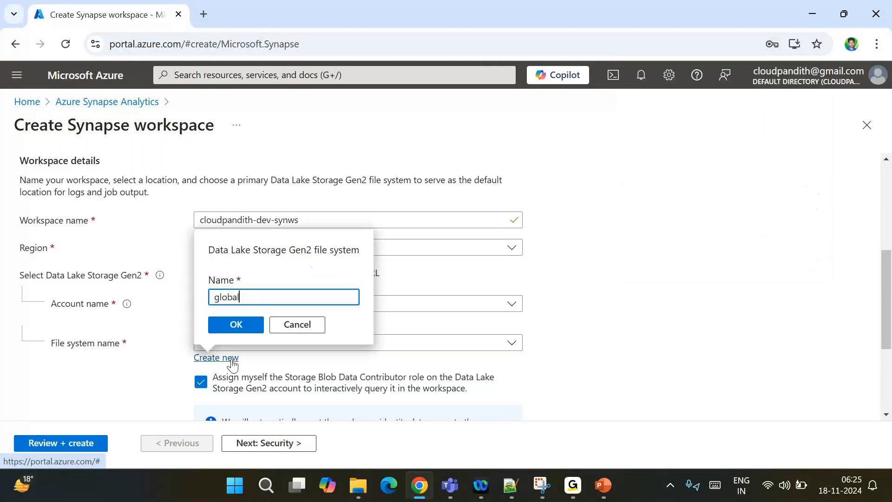
pyautogui.click(228, 324)
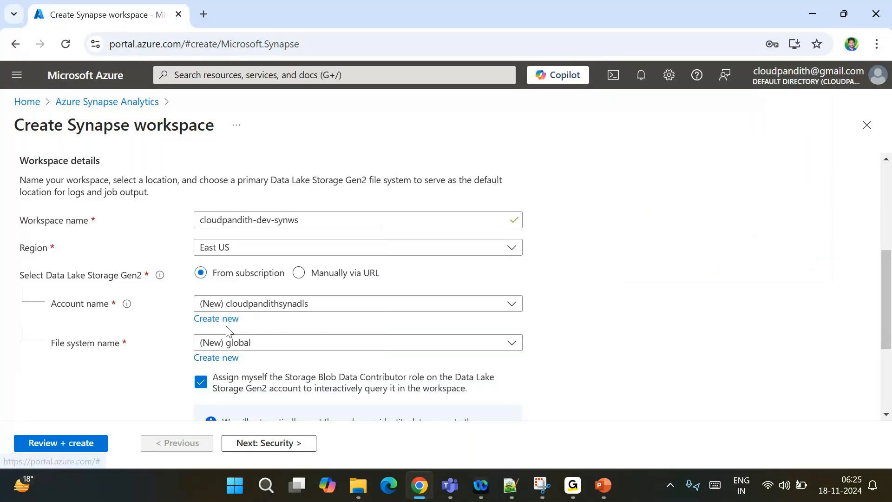
pyautogui.scroll(1, 176, 311)
pyautogui.scroll(4, 177, 312)
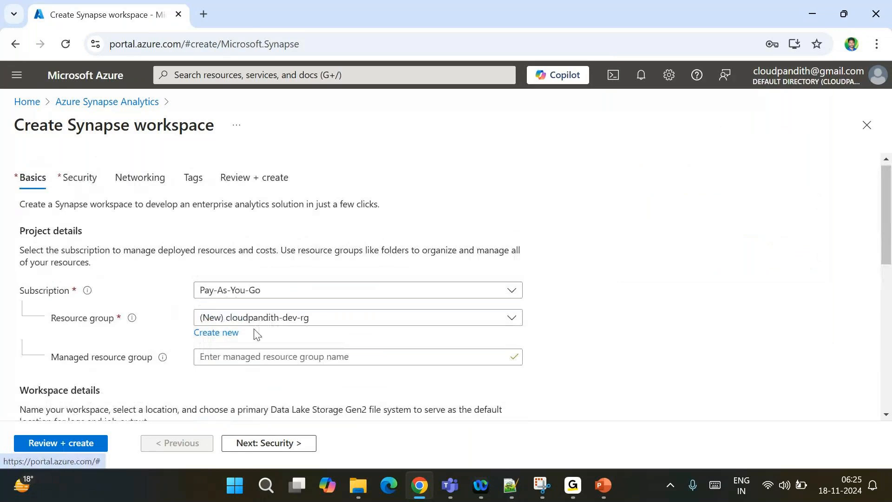
pyautogui.scroll(-1, 256, 332)
pyautogui.scroll(-3, 256, 333)
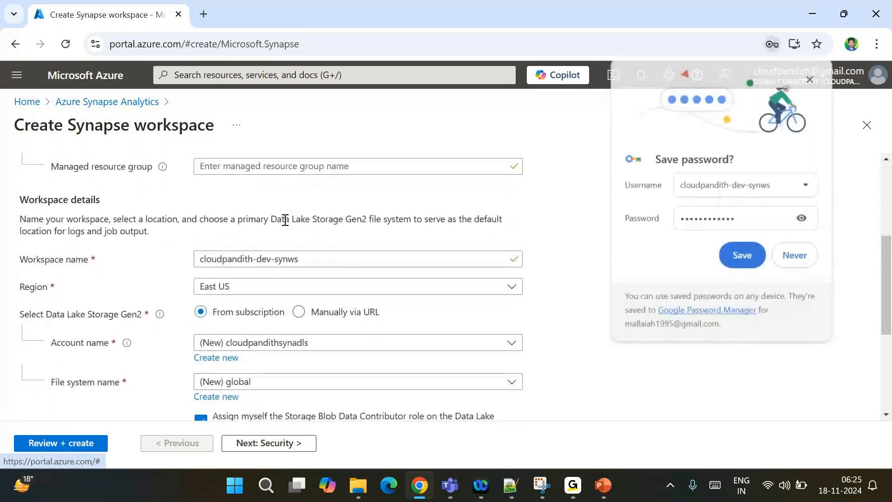
pyautogui.scroll(-2, 286, 220)
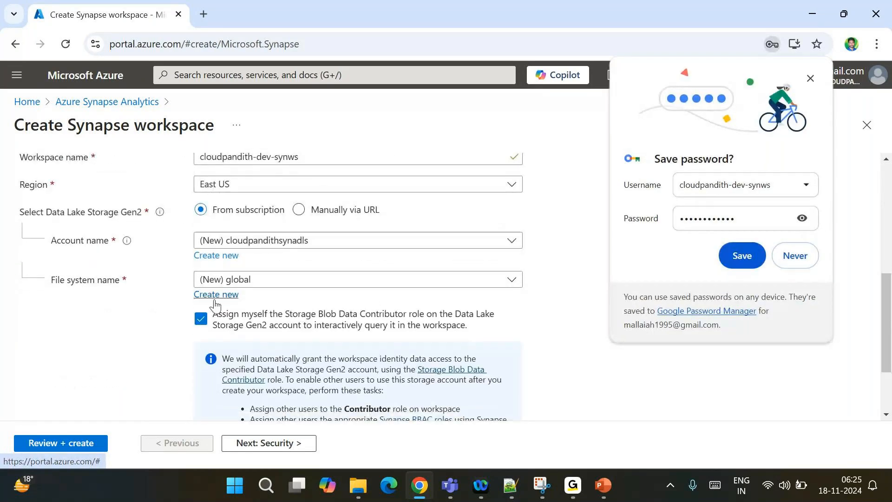
# Go to review, then clear the prefilled SQL admin password in the Security settings
pyautogui.click(90, 446)
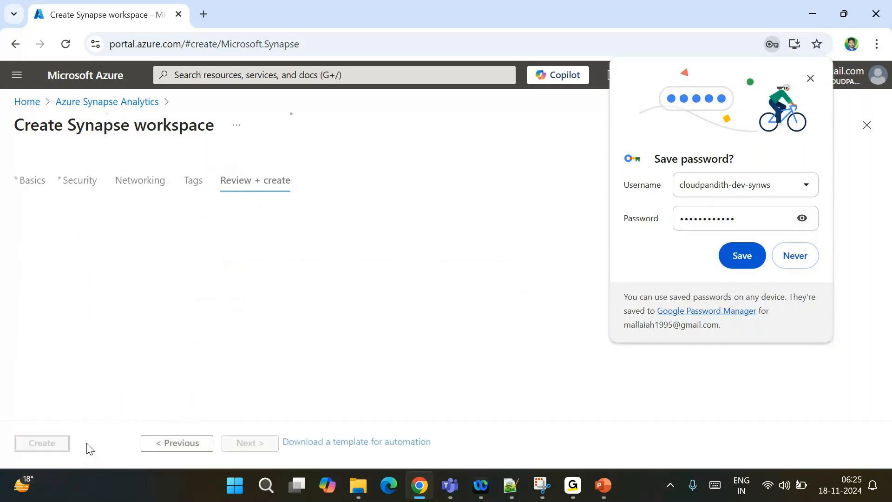
pyautogui.click(798, 259)
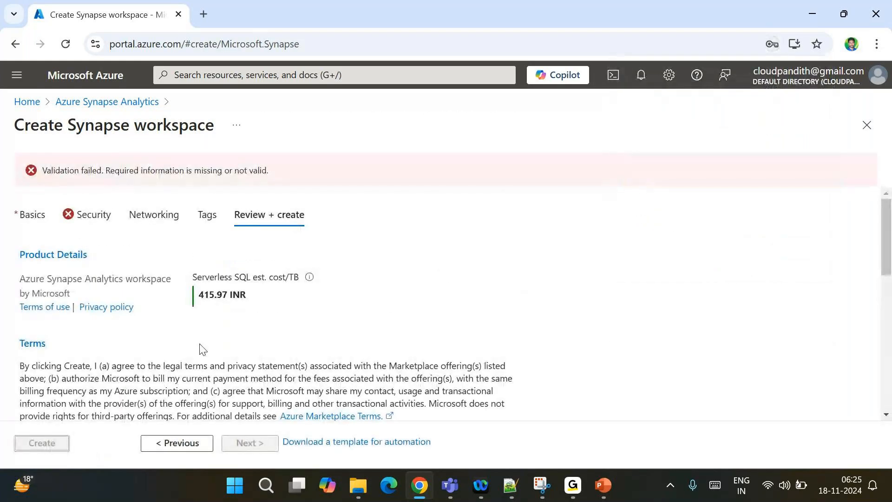
pyautogui.click(94, 227)
pyautogui.moveTo(273, 365); pyautogui.dragTo(161, 374)
pyautogui.press('BackSpace')
# Revalidate and create the Synapse workspace, then open a new browser tab
pyautogui.click(52, 443)
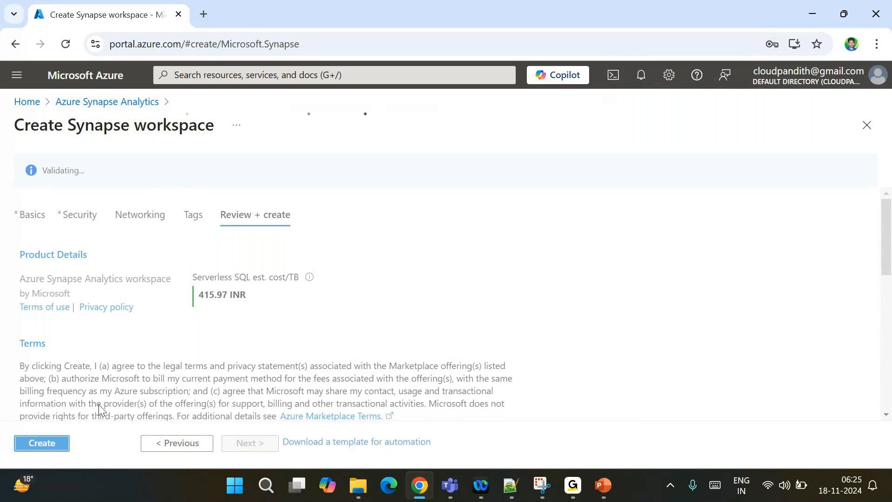
pyautogui.click(35, 447)
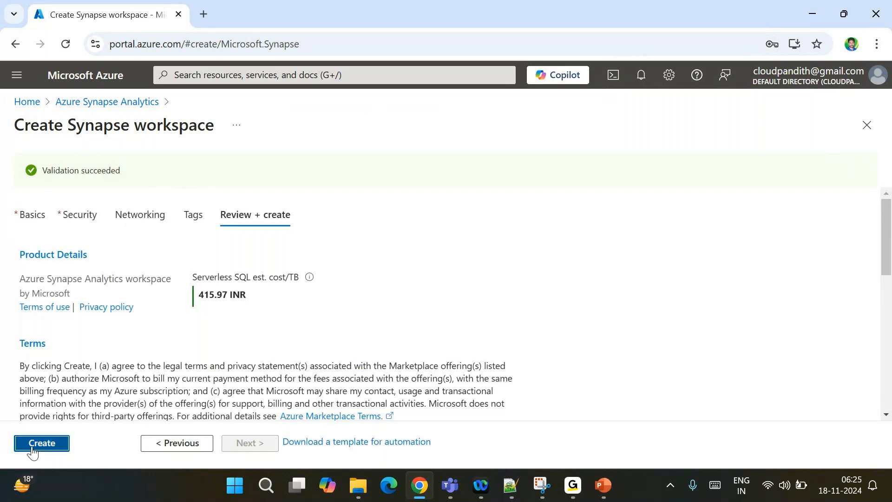
pyautogui.click(205, 15)
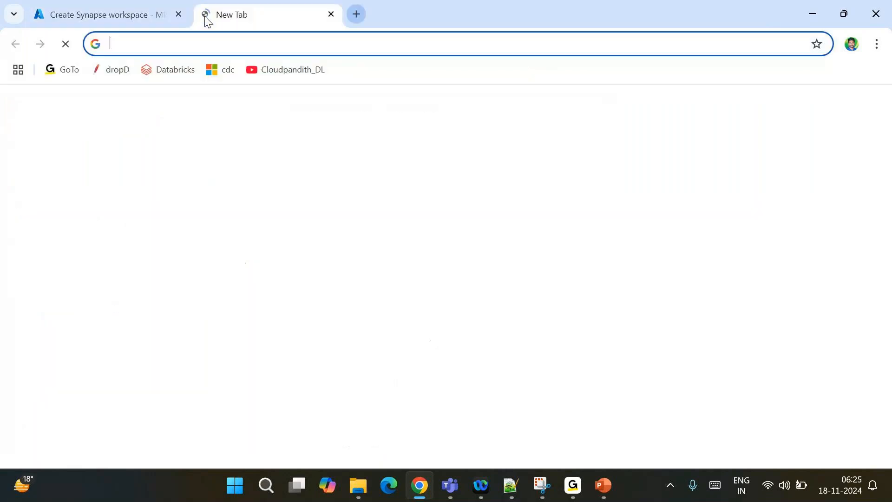
# Load portal.azure.com, start a SQL database, and choose resource group cloudpandith-dev-rg
pyautogui.write('portal.azure.com')
pyautogui.press('Return')
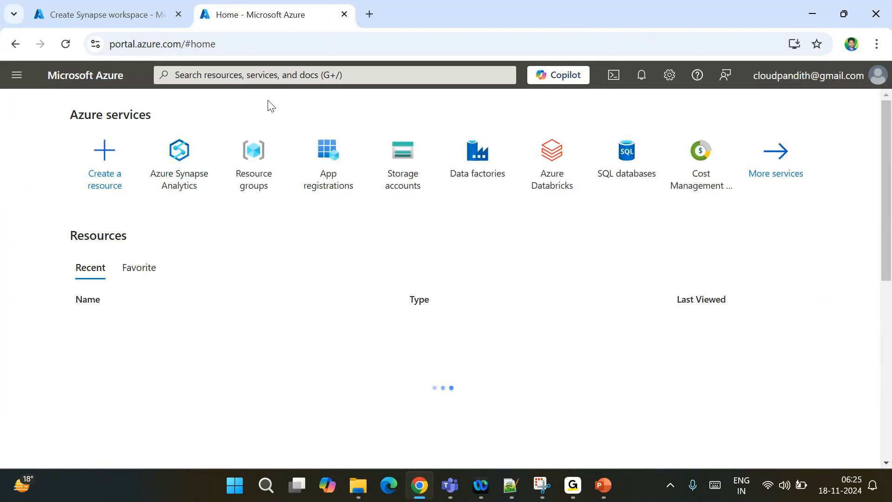
pyautogui.click(606, 165)
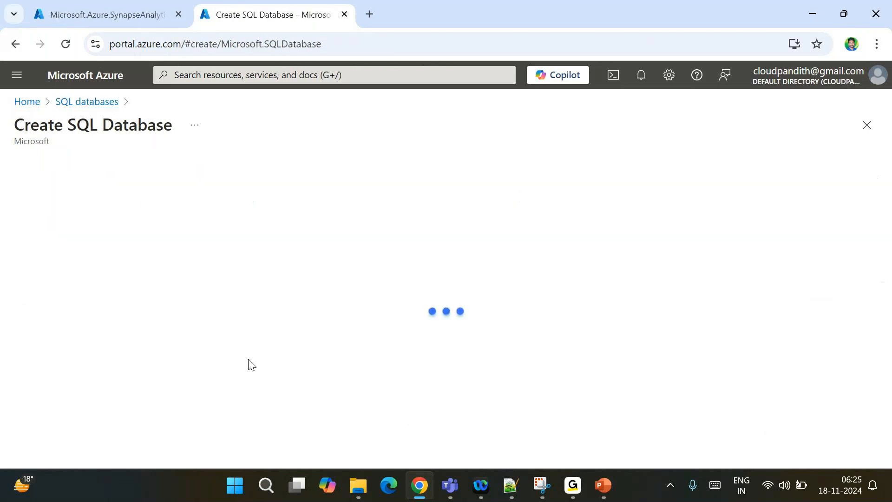
pyautogui.scroll(-3, 250, 364)
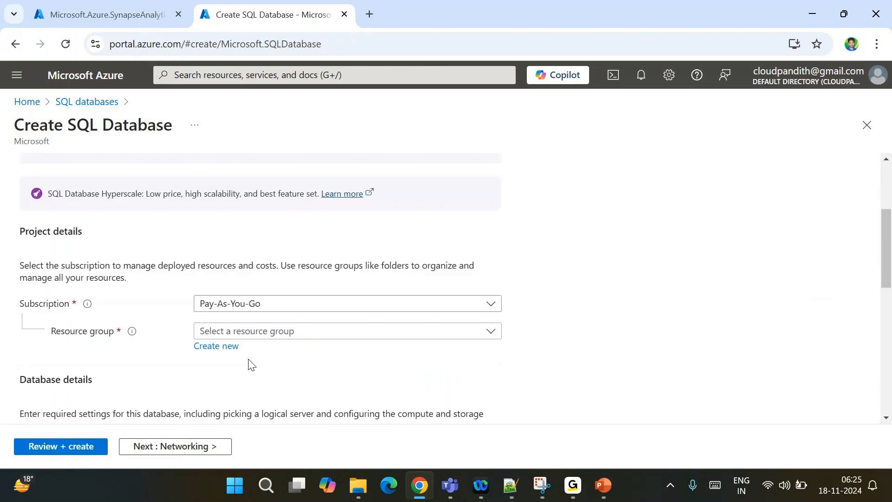
pyautogui.click(204, 330)
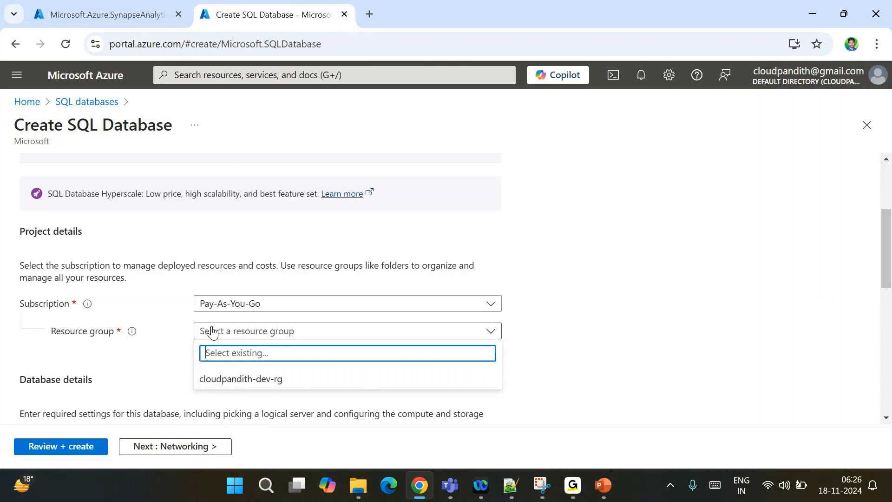
pyautogui.click(238, 379)
pyautogui.scroll(-1, 237, 379)
# Enter cloudpandithsqldb as the database name
pyautogui.click(207, 385)
pyautogui.write('c')
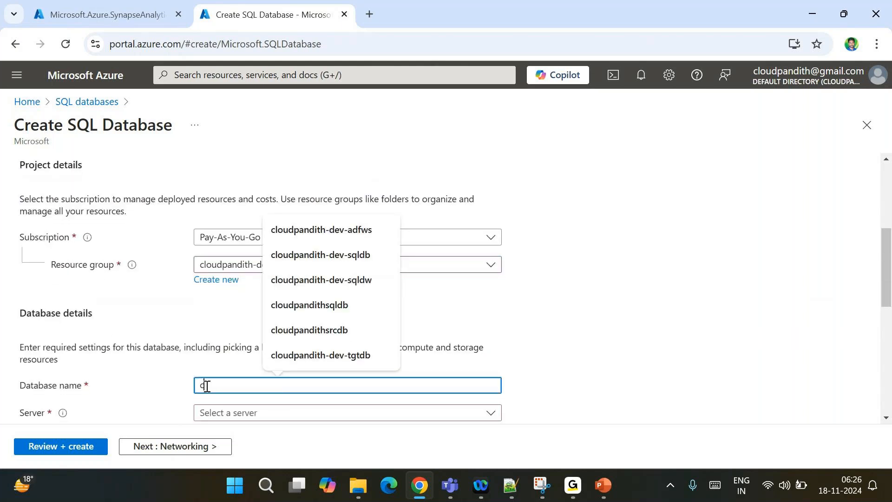
pyautogui.write('loudpandith')
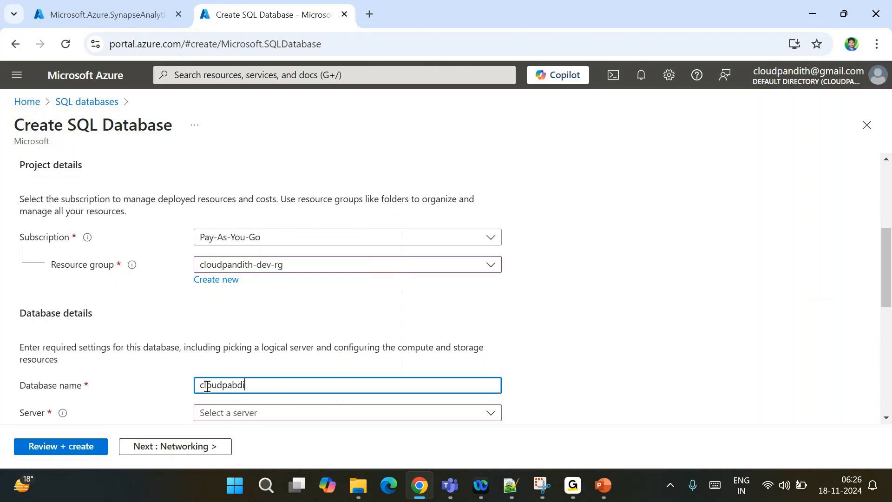
pyautogui.press('BackSpace')
pyautogui.press('BackSpace')
pyautogui.press('BackSpace')
pyautogui.press('BackSpace')
pyautogui.press('BackSpace')
pyautogui.write('ndith')
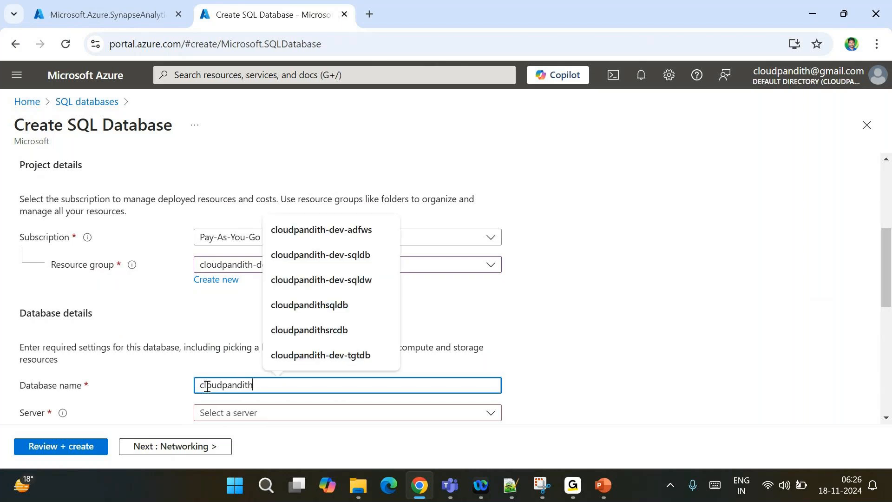
pyautogui.write('sql')
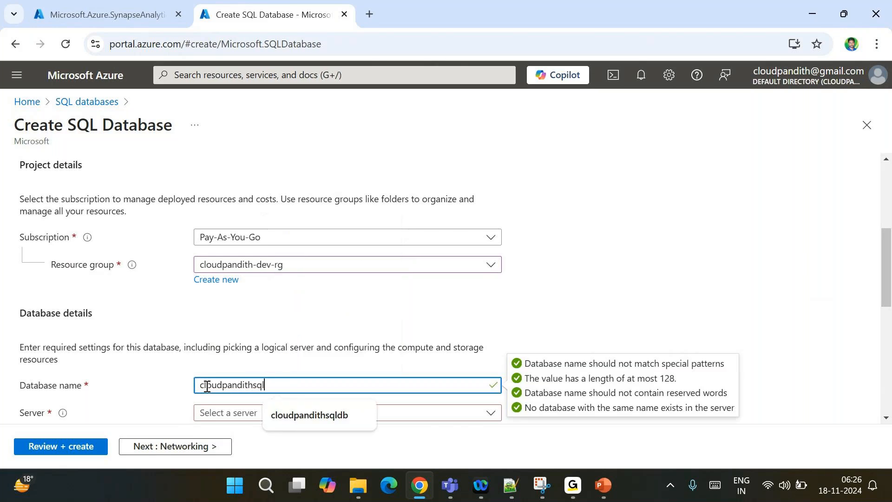
pyautogui.write('db')
pyautogui.scroll(-3, 222, 306)
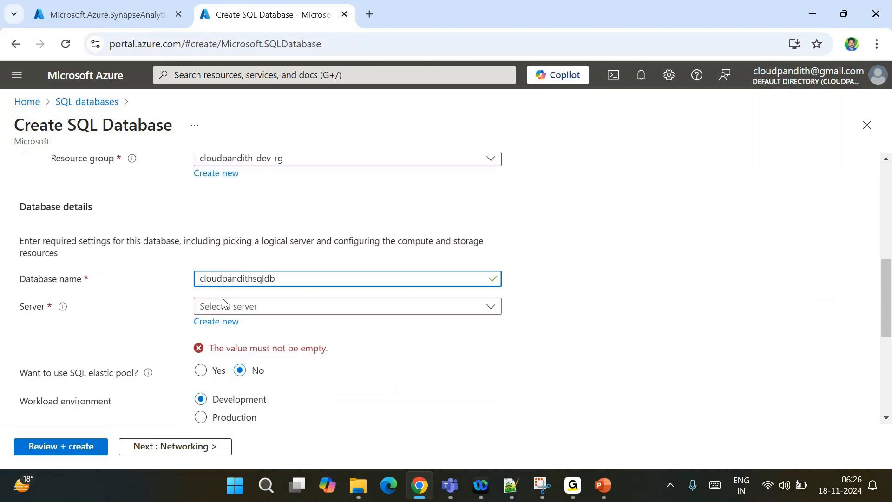
# Create a new East US server named cloudpandithdevsqlserver for the database
pyautogui.click(222, 322)
pyautogui.write('cloudpabdit')
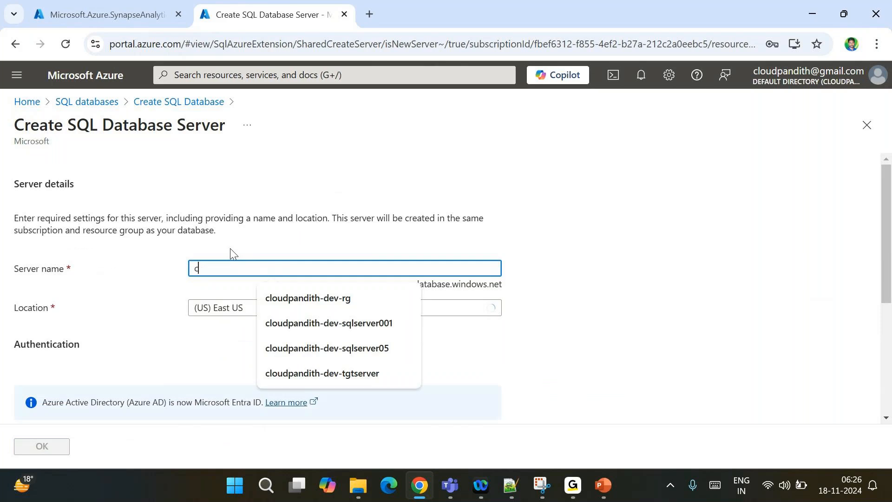
pyautogui.press('BackSpace')
pyautogui.press('BackSpace')
pyautogui.press('BackSpace')
pyautogui.press('BackSpace')
pyautogui.write('ndith')
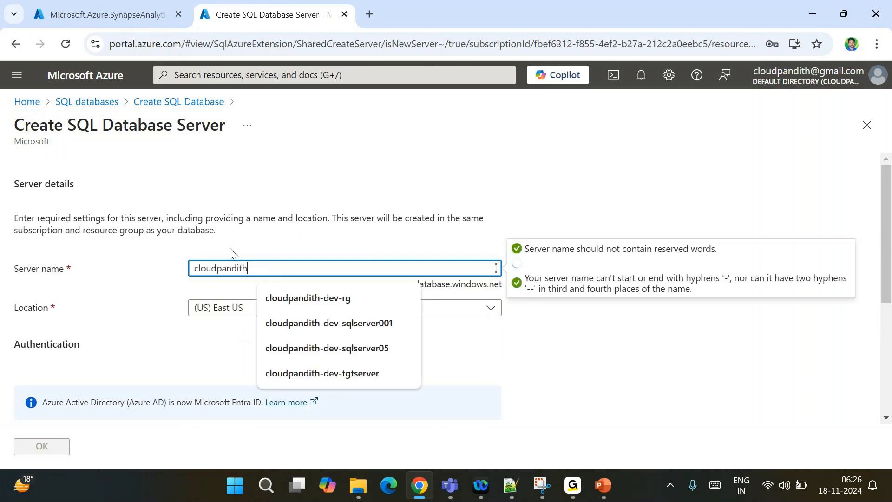
pyautogui.write('devsqlserver')
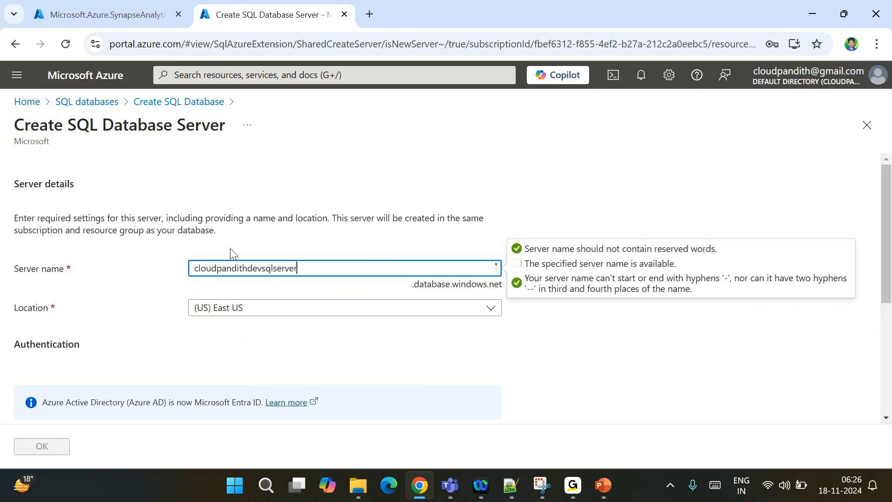
pyautogui.scroll(-1, 230, 248)
pyautogui.scroll(-4, 230, 248)
# Use SQL authentication with an admin login and password, and confirm the server
pyautogui.click(219, 334)
pyautogui.scroll(-1, 223, 334)
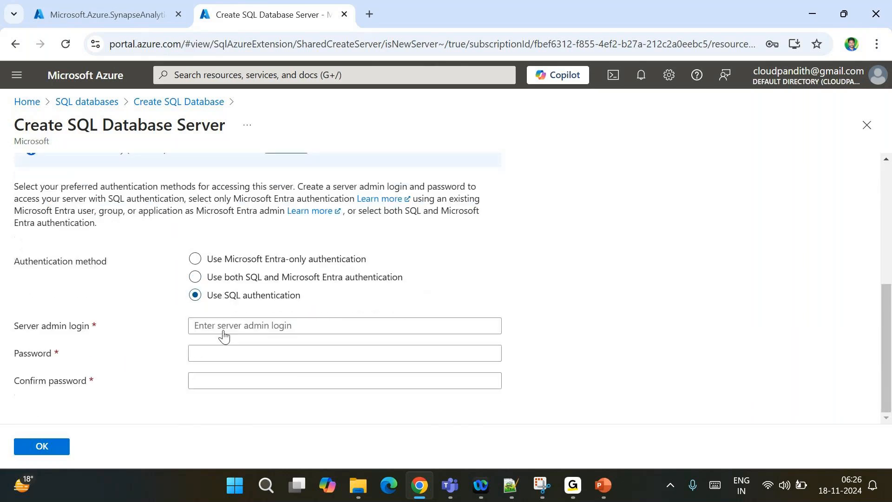
pyautogui.click(217, 327)
pyautogui.write('mallaiah')
pyautogui.press('Tab')
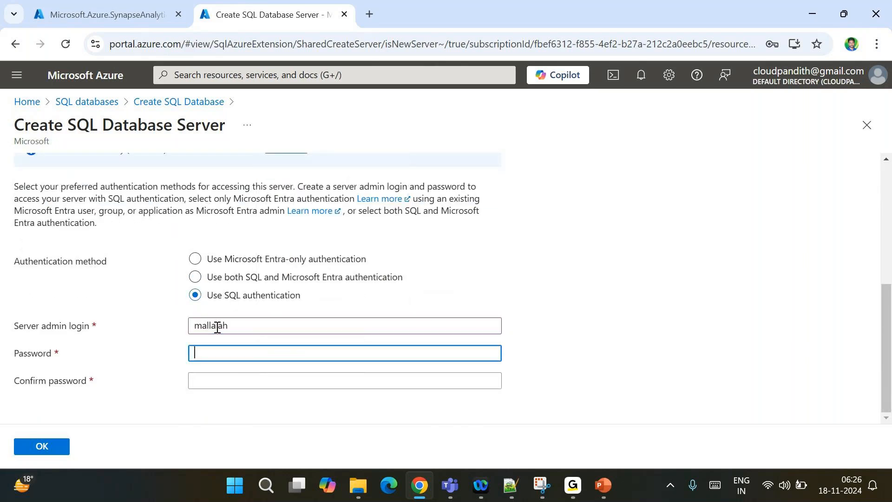
pyautogui.write('••••••••••••')
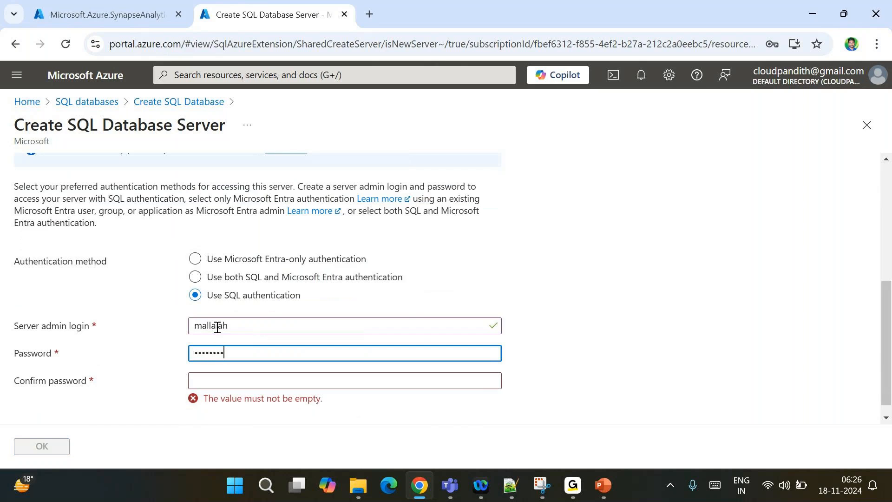
pyautogui.press('Tab')
pyautogui.write('•••••••••')
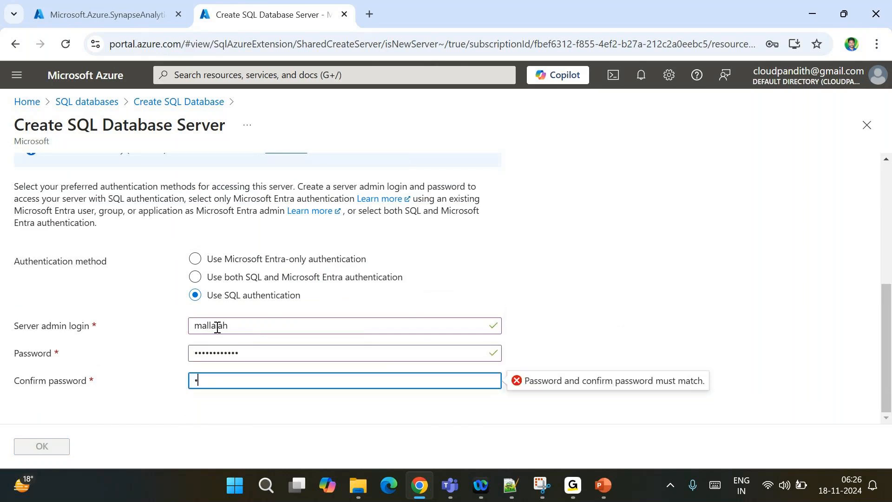
pyautogui.write('•••')
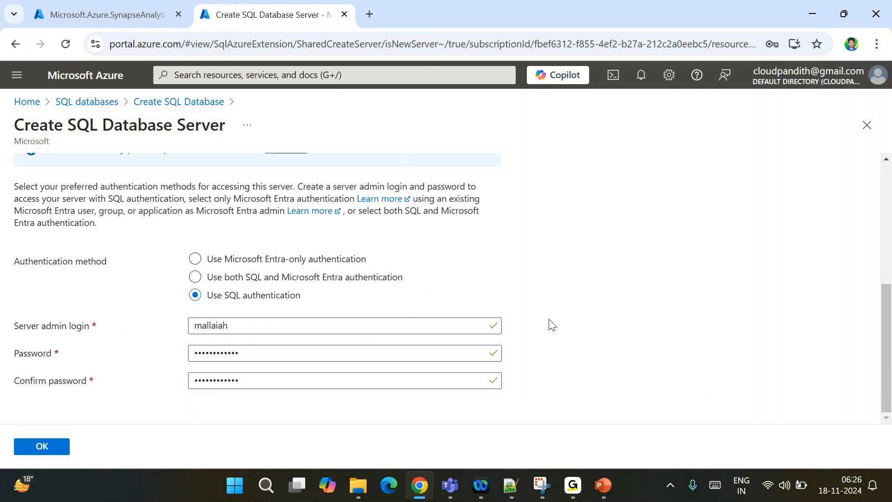
pyautogui.scroll(5, 549, 324)
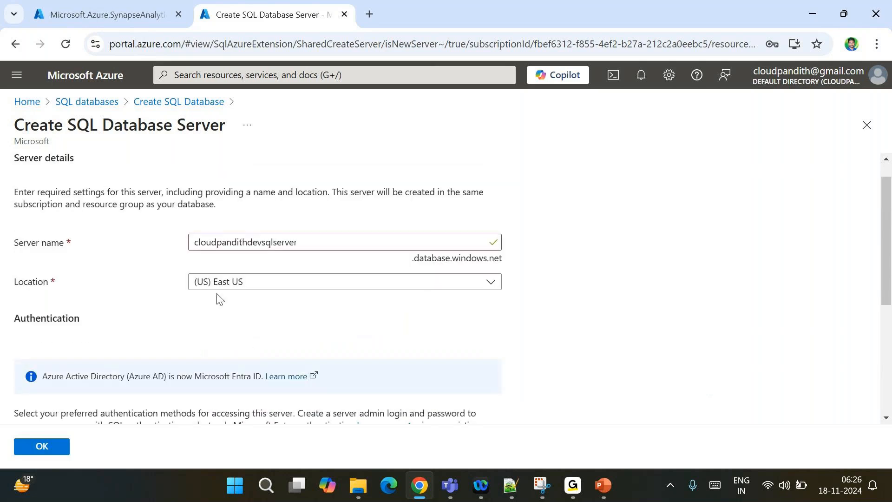
pyautogui.click(53, 446)
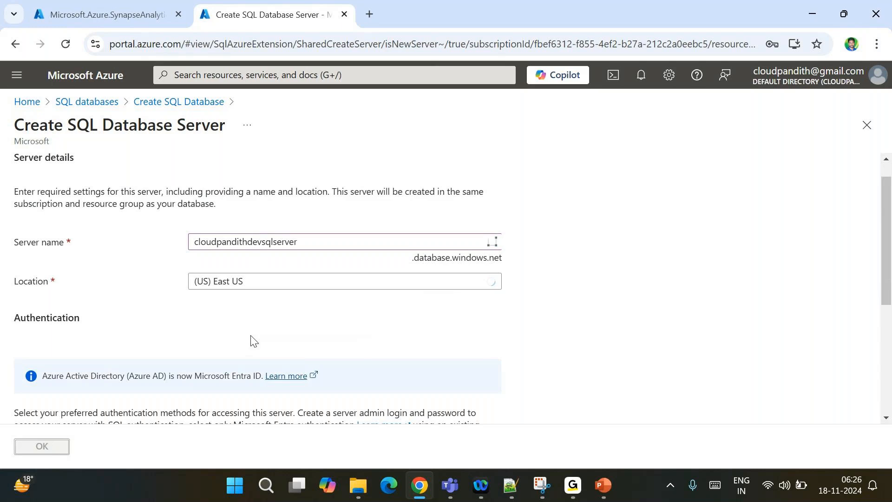
# Review the SQL database settings before creating
pyautogui.scroll(4, 205, 328)
pyautogui.scroll(-1, 206, 327)
pyautogui.scroll(3, 205, 328)
pyautogui.scroll(-10, 206, 327)
pyautogui.scroll(-3, 206, 328)
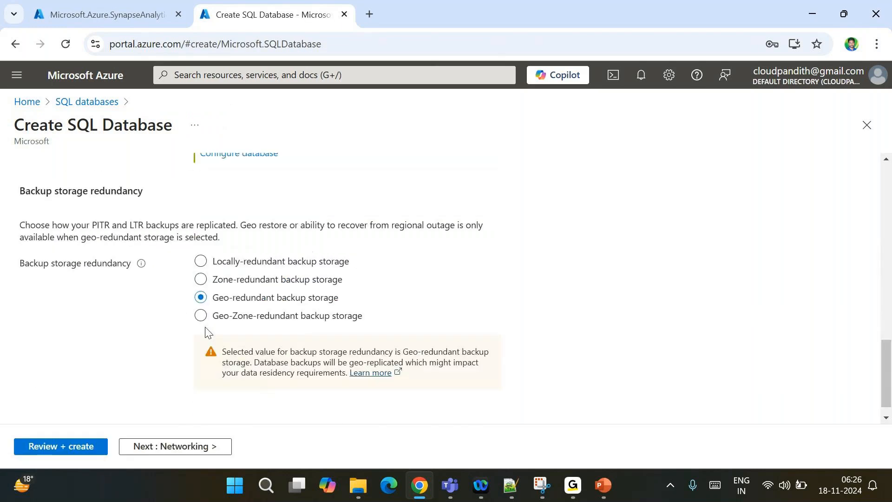
pyautogui.scroll(9, 205, 327)
pyautogui.scroll(5, 205, 327)
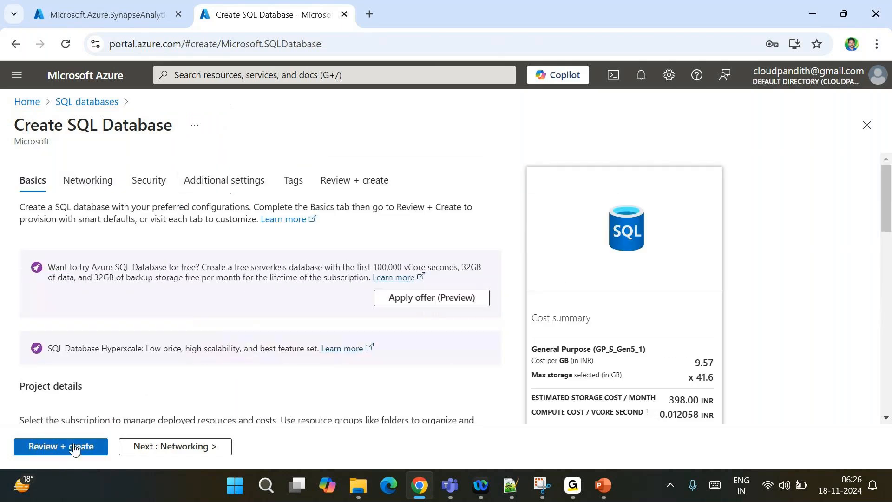
pyautogui.click(38, 449)
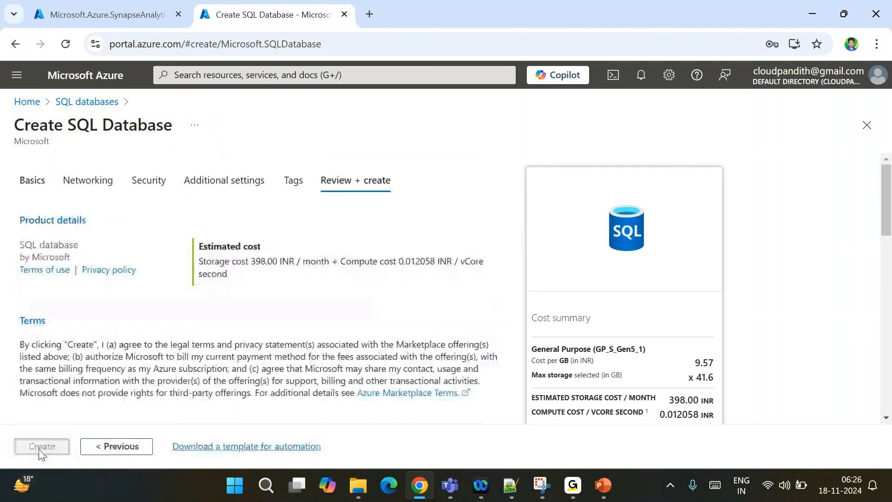
# Switch compute to the Standard S0 tier and return to the final review
pyautogui.click(31, 181)
pyautogui.scroll(-5, 283, 362)
pyautogui.scroll(-5, 284, 362)
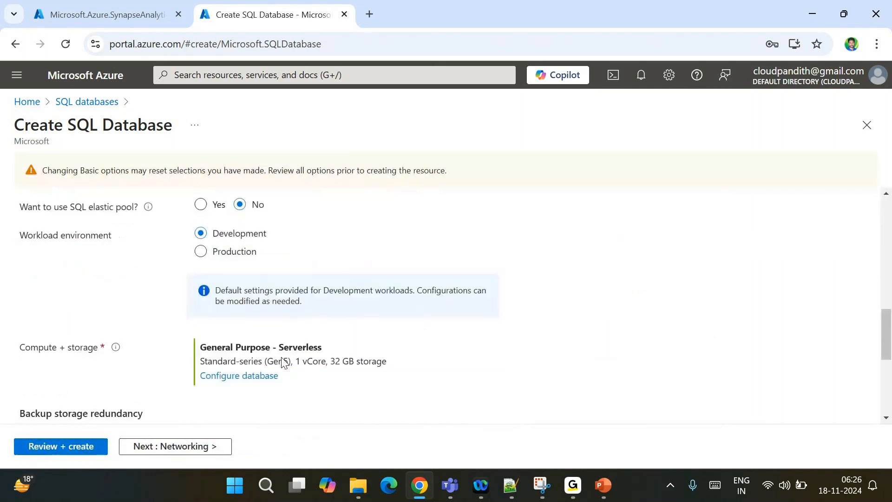
pyautogui.click(235, 343)
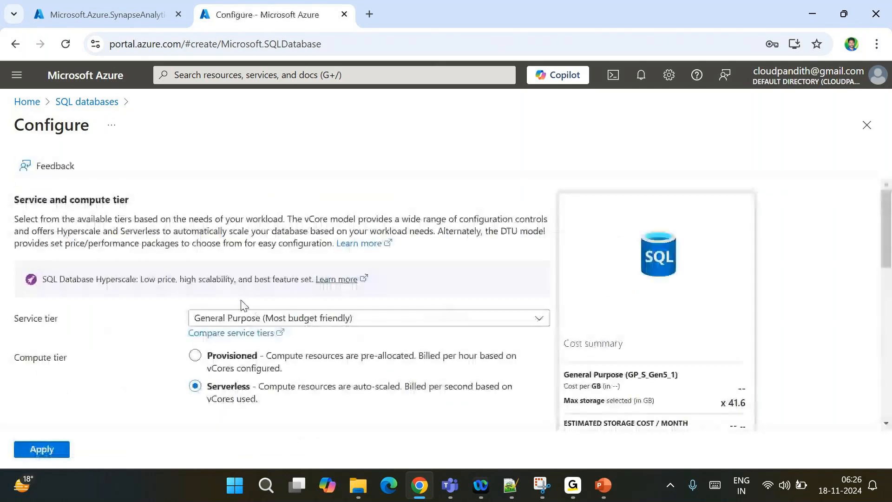
pyautogui.click(247, 318)
pyautogui.click(264, 278)
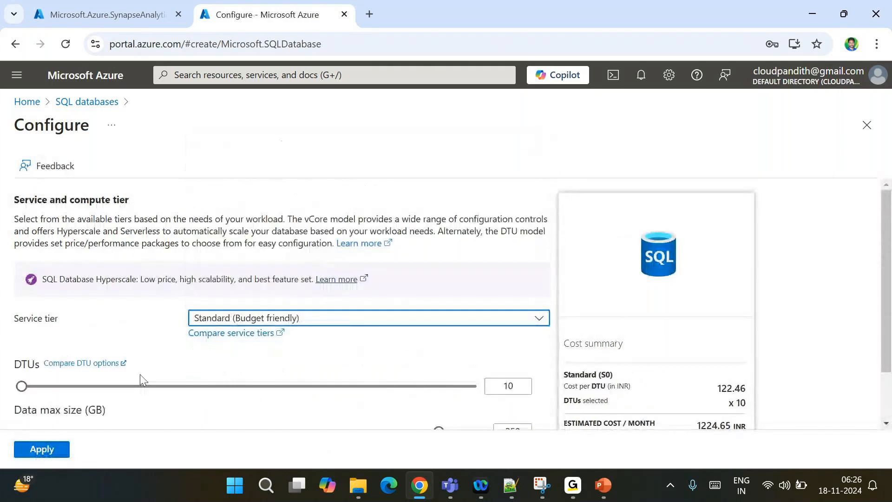
pyautogui.click(33, 452)
pyautogui.click(35, 447)
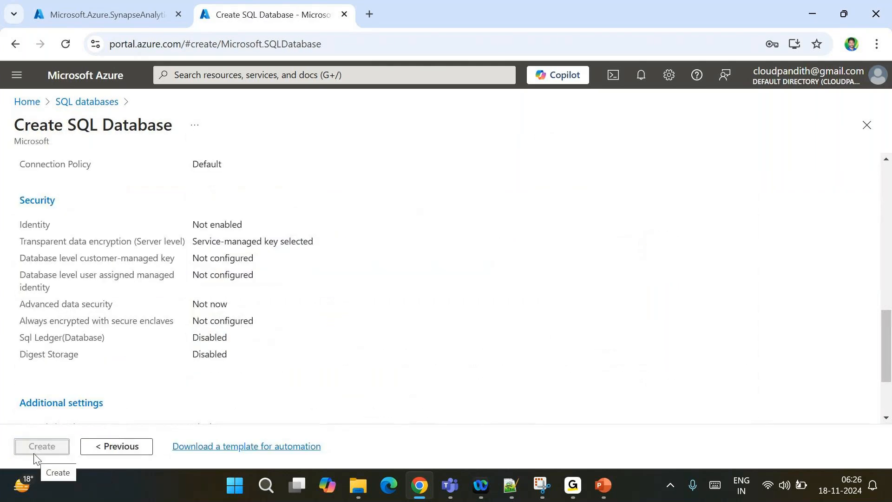
pyautogui.scroll(15, 139, 355)
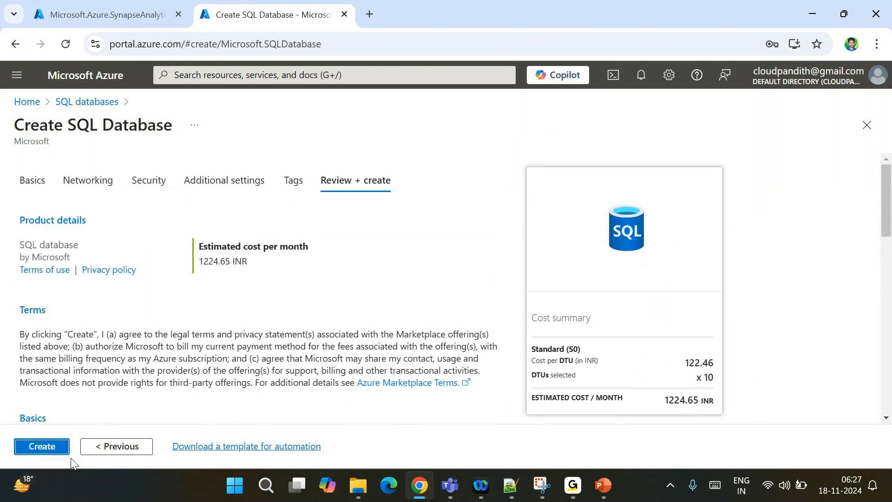
# Submit the SQL database for creation and check the Synapse deployment progress
pyautogui.click(34, 449)
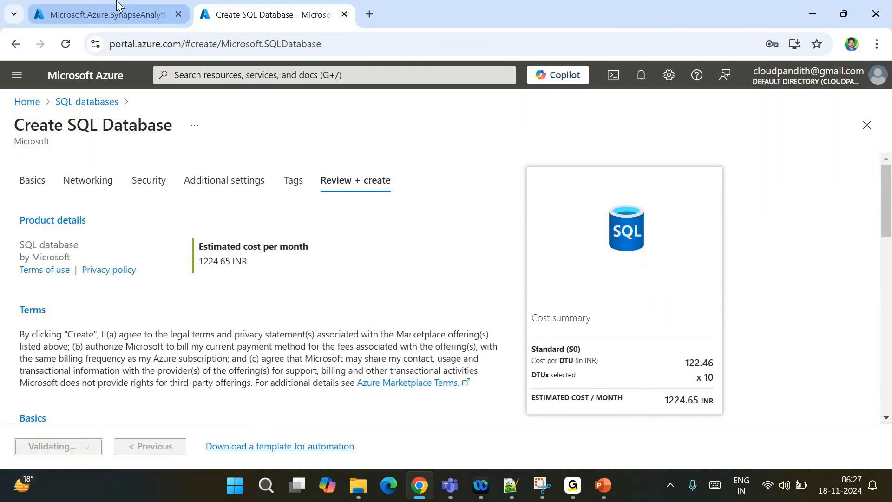
pyautogui.click(117, 5)
pyautogui.click(269, 14)
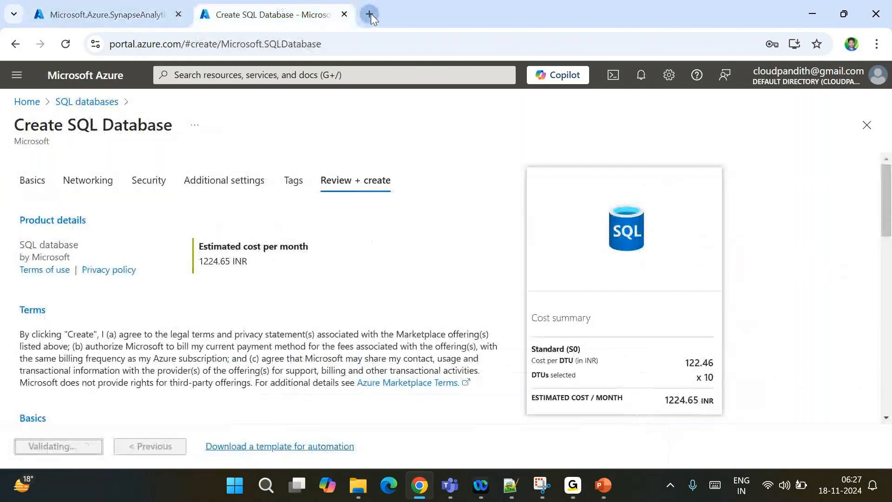
# Load portal.azure.com in a new first-position tab and recheck both deployments
pyautogui.click(370, 14)
pyautogui.write('portal.azure.com')
pyautogui.press('Return')
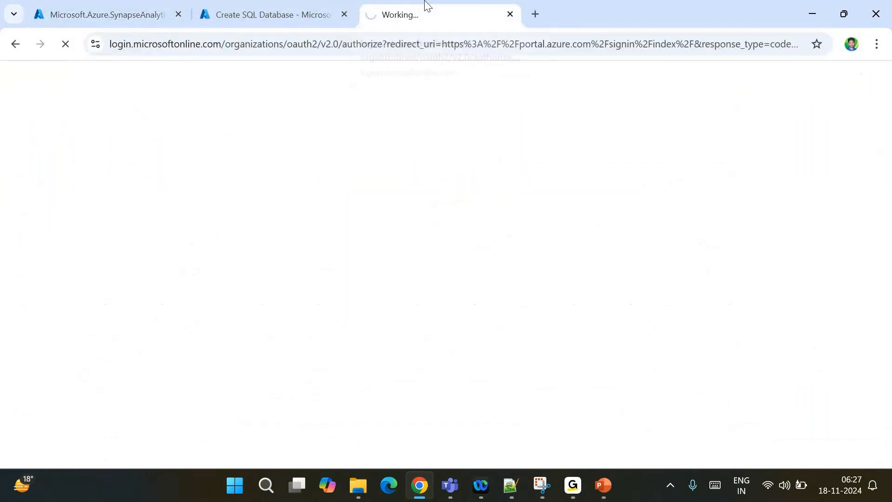
pyautogui.moveTo(425, 4); pyautogui.dragTo(76, 10)
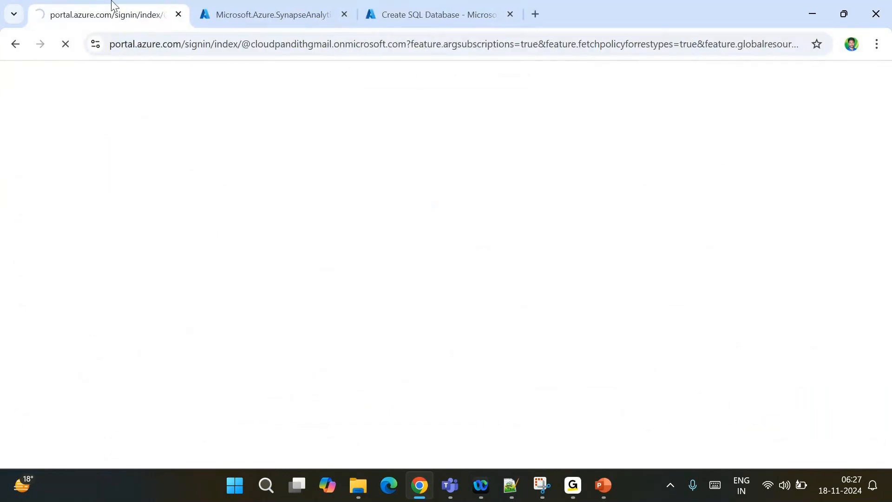
pyautogui.click(255, 6)
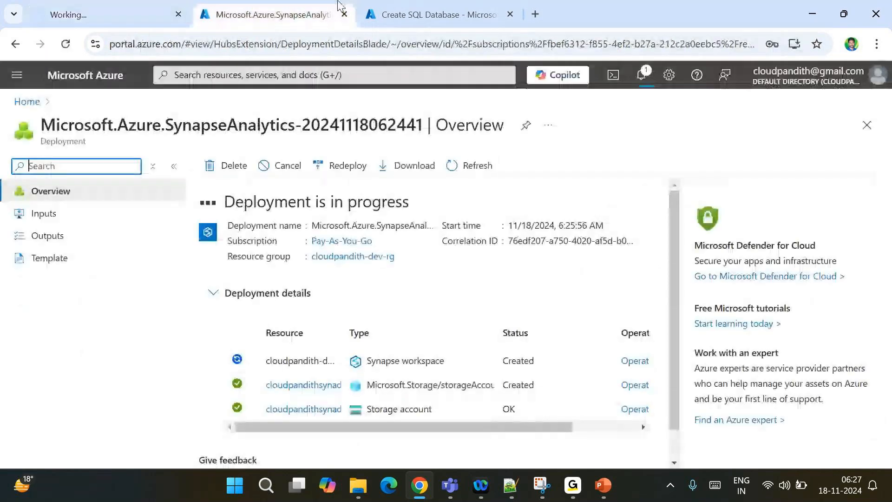
pyautogui.click(409, 13)
pyautogui.click(101, 6)
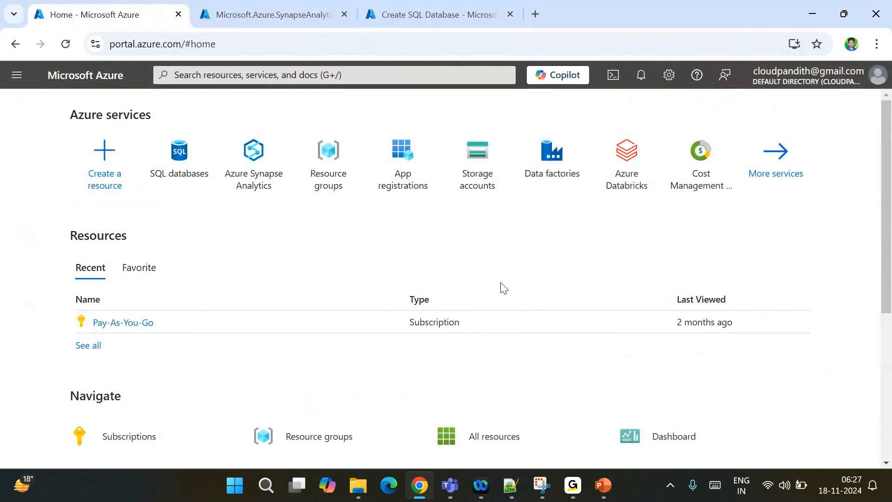
# Search 'storage a' and open the Storage accounts list
pyautogui.click(289, 72)
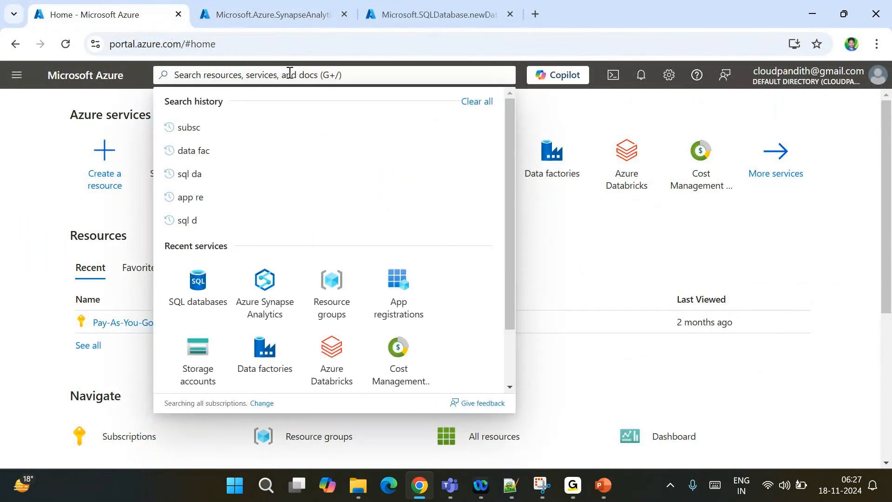
pyautogui.write('storage a')
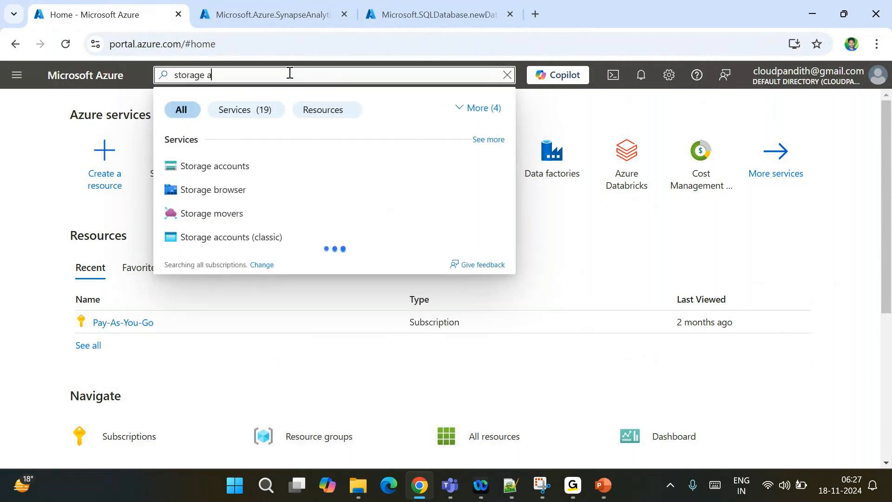
pyautogui.click(241, 167)
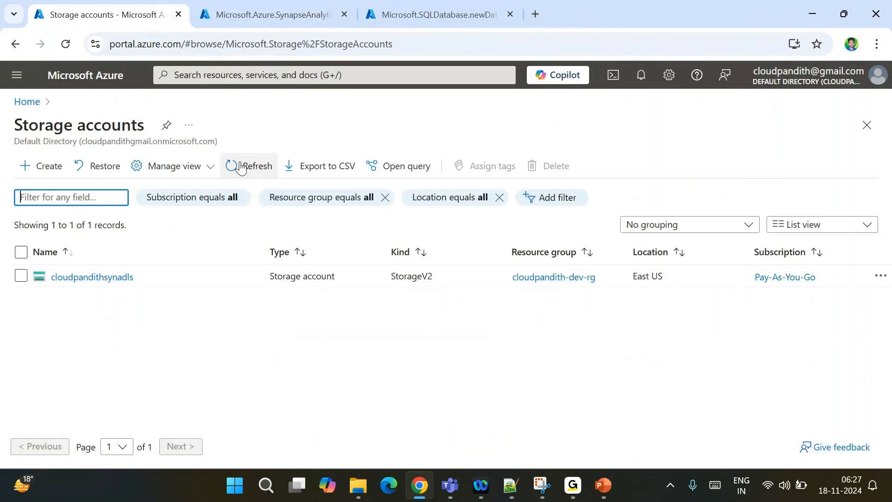
# Start a new storage account named cloudpandithsftp001 in cloudpandith-dev-rg, East US
pyautogui.click(52, 171)
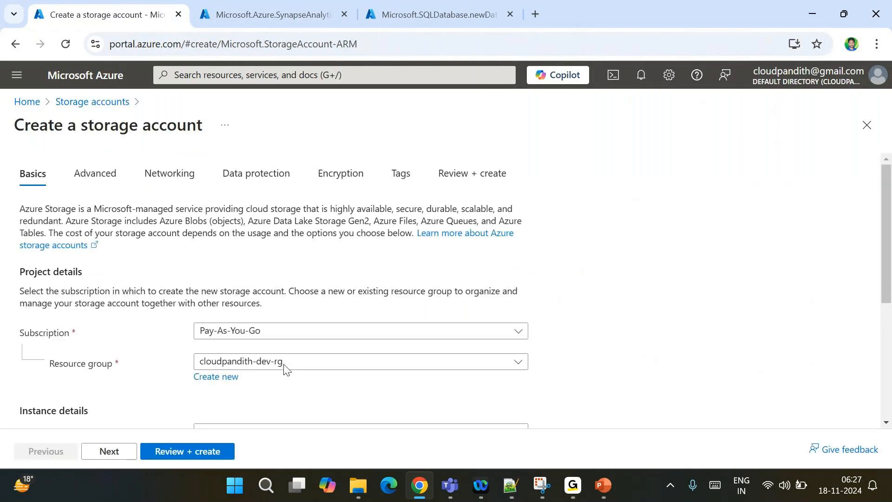
pyautogui.scroll(-1, 285, 369)
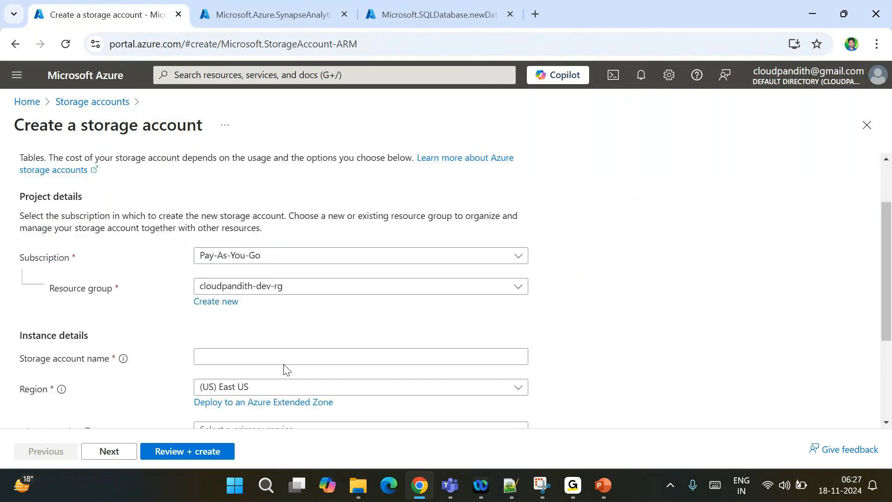
pyautogui.scroll(-1, 261, 294)
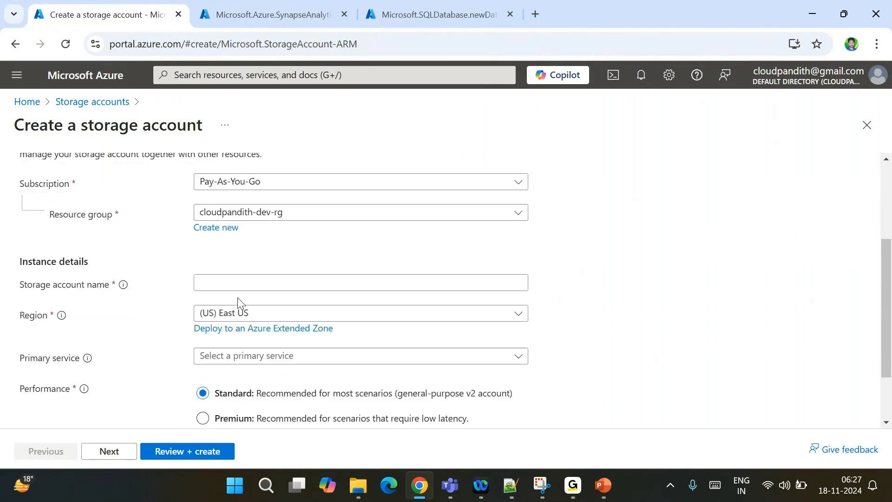
pyautogui.click(213, 285)
pyautogui.write('cl')
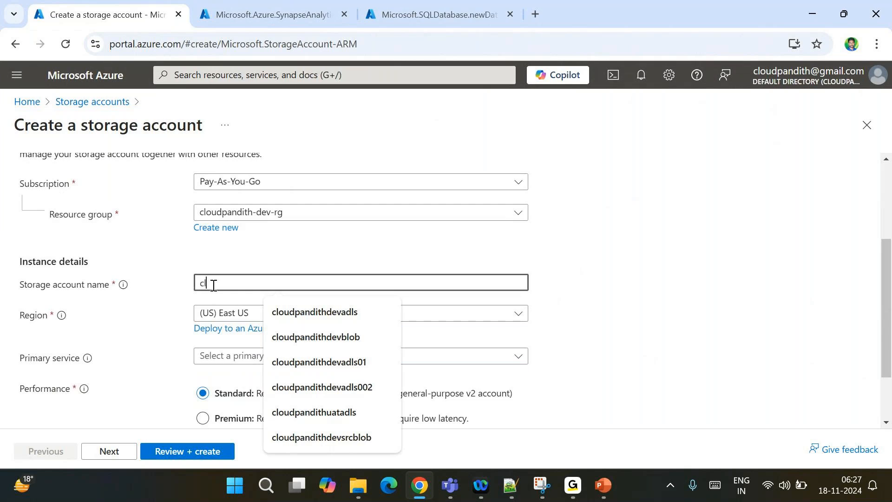
pyautogui.write('oudpandithsftp')
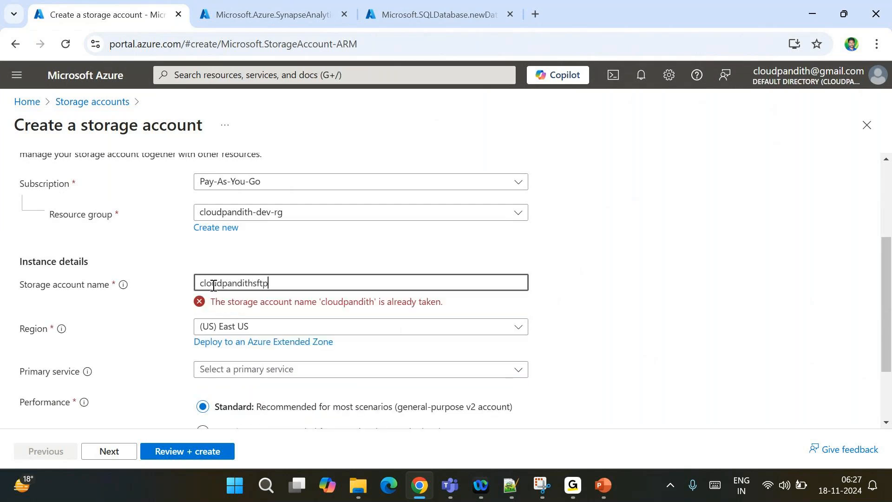
pyautogui.write('001')
pyautogui.click(638, 298)
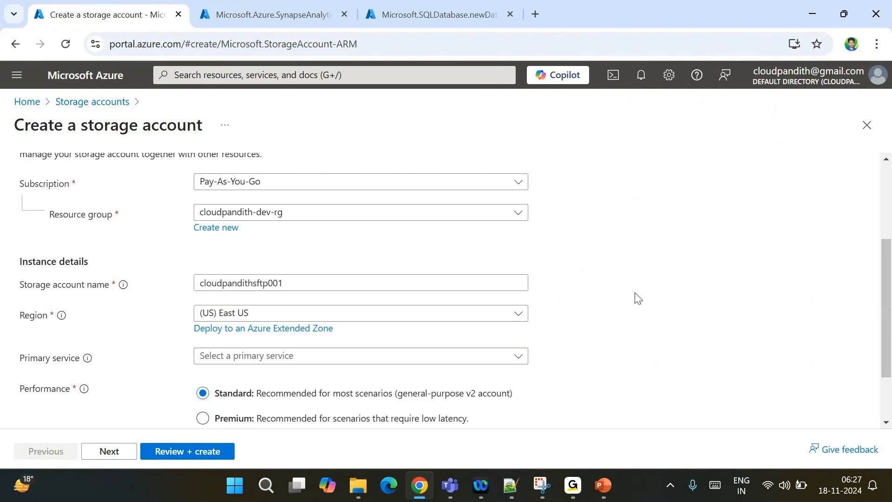
pyautogui.scroll(-2, 344, 368)
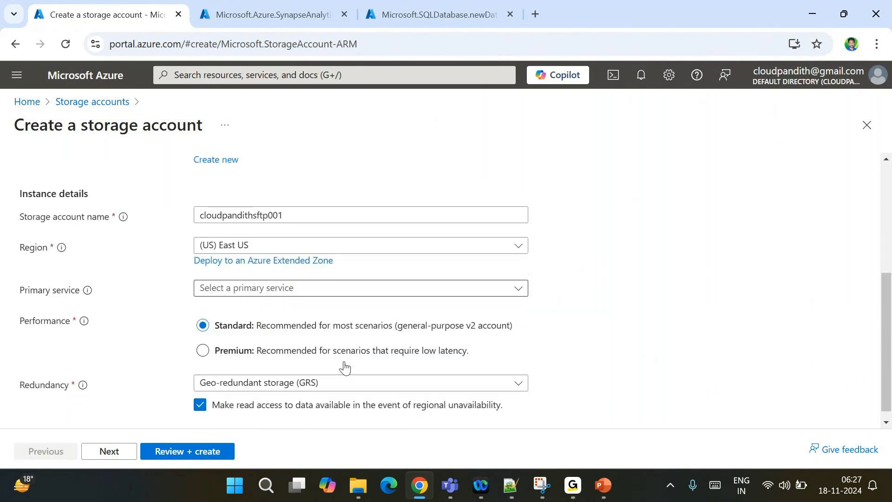
# On the Advanced tab, enable hierarchical namespace and SFTP for the account
pyautogui.click(109, 451)
pyautogui.scroll(-4, 213, 370)
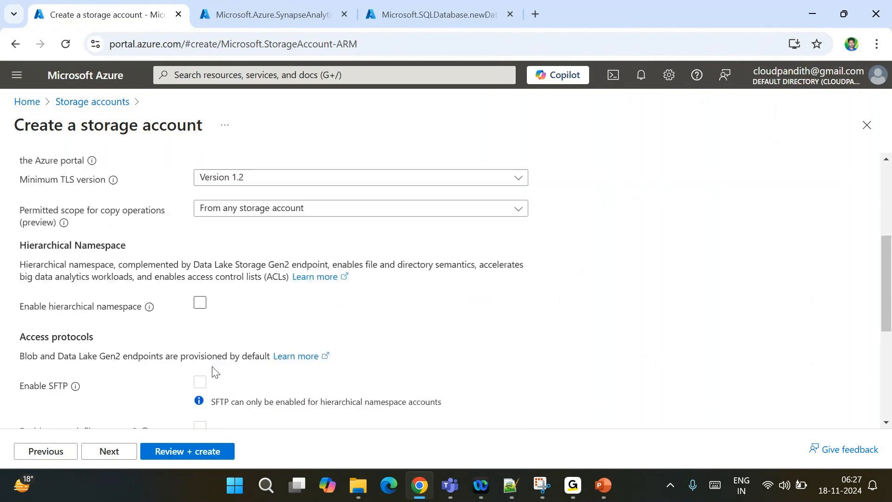
pyautogui.click(200, 304)
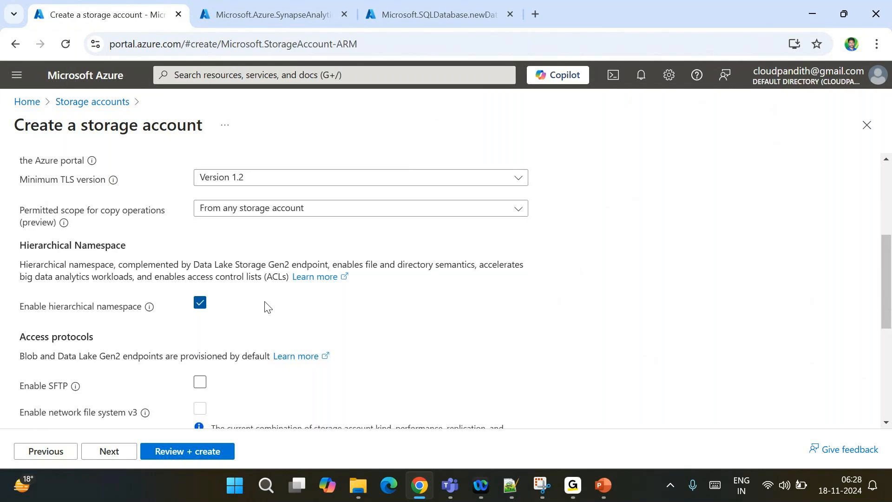
pyautogui.scroll(-2, 266, 306)
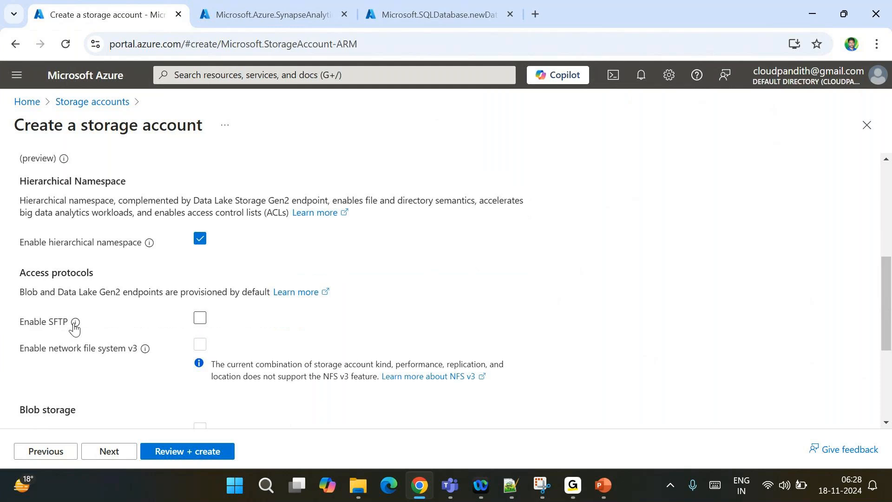
pyautogui.moveTo(75, 324)
pyautogui.click(198, 318)
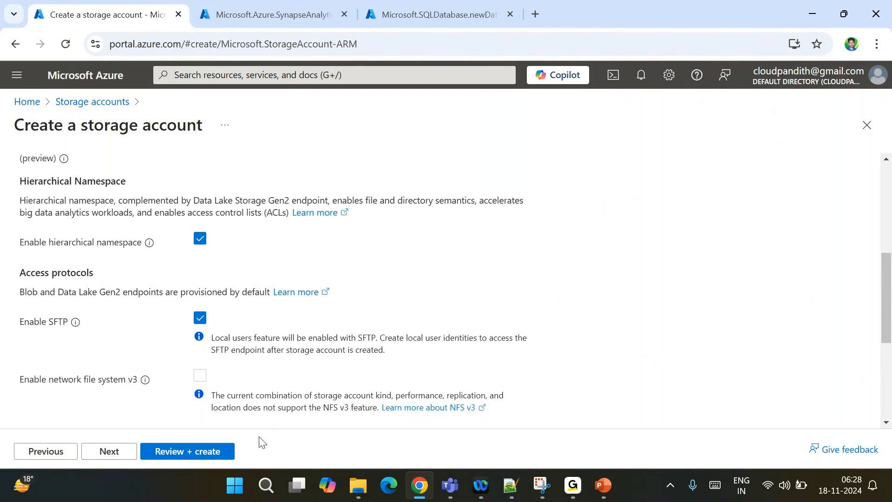
# Validate and create the cloudpandithsftp001 storage account
pyautogui.click(185, 453)
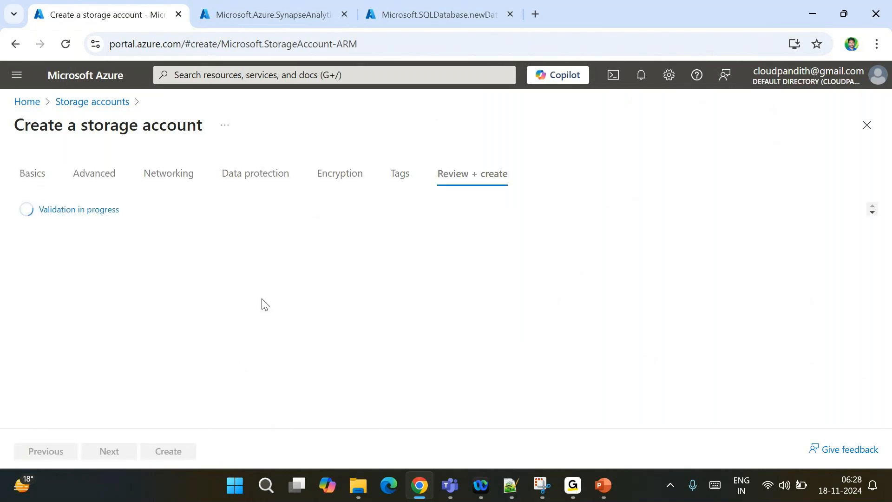
pyautogui.click(497, 21)
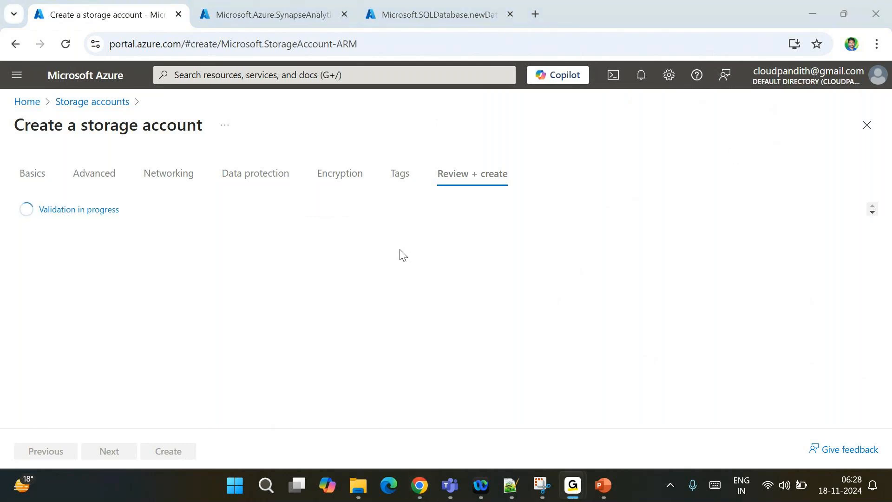
pyautogui.click(163, 453)
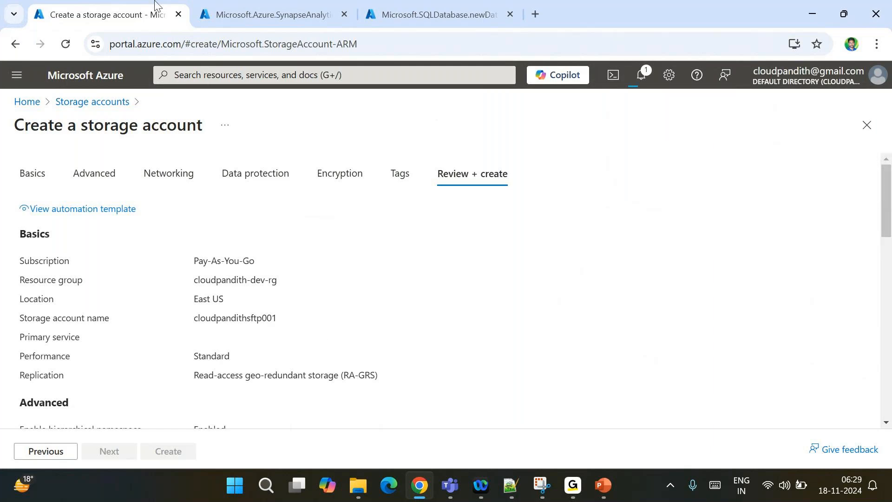
# Check the Synapse and SQL database deployments, then return to the storage deployment
pyautogui.click(265, 6)
pyautogui.click(417, 7)
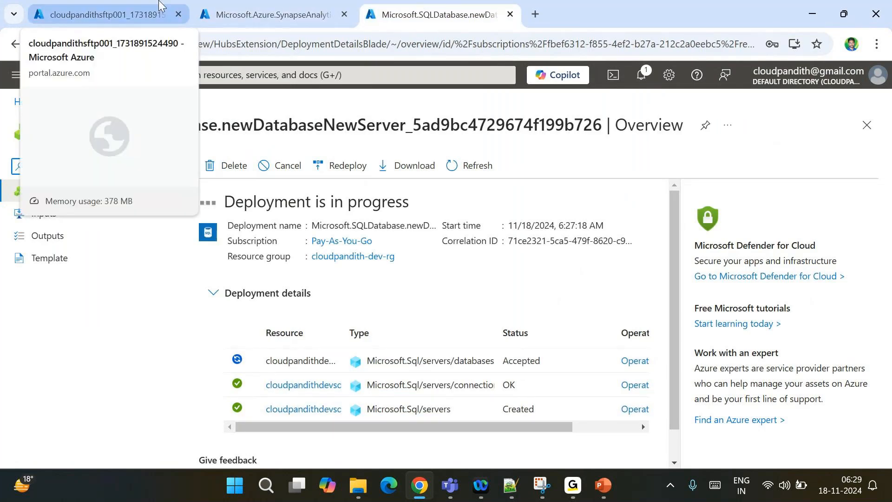
pyautogui.click(89, 4)
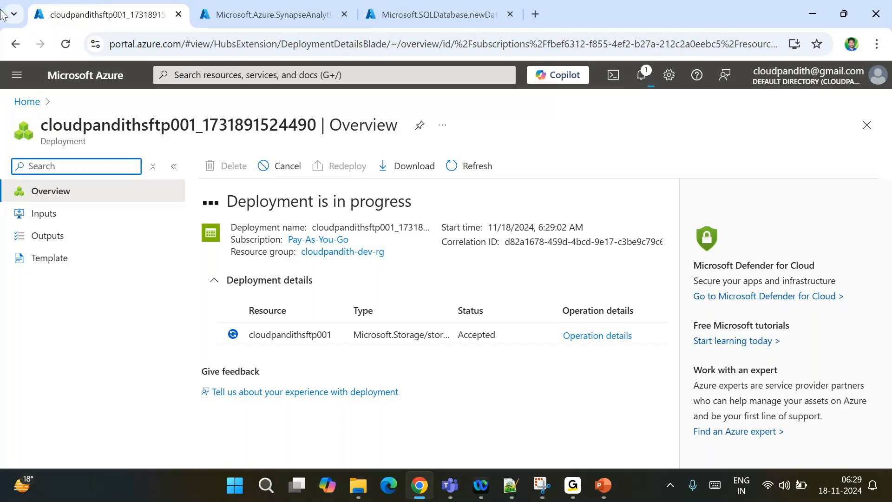
# Open the new cloudpandithsftp001 account and note the SFTP hourly billing notice
pyautogui.click(871, 239)
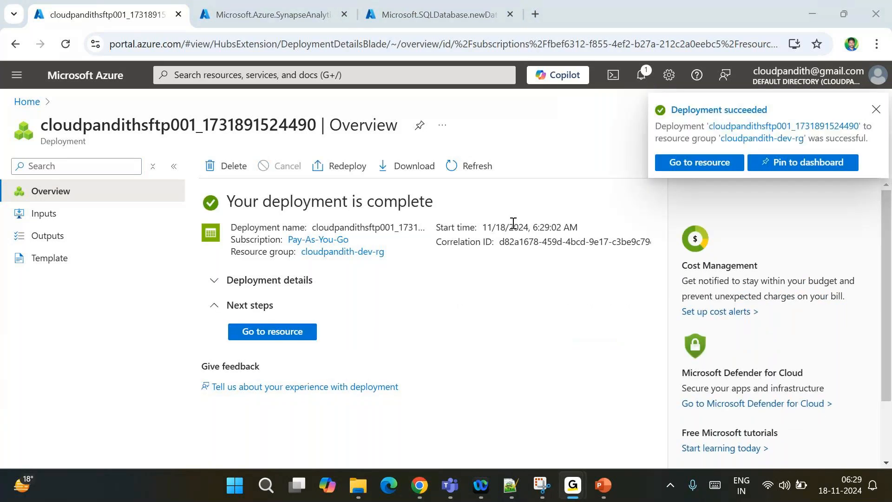
pyautogui.click(276, 332)
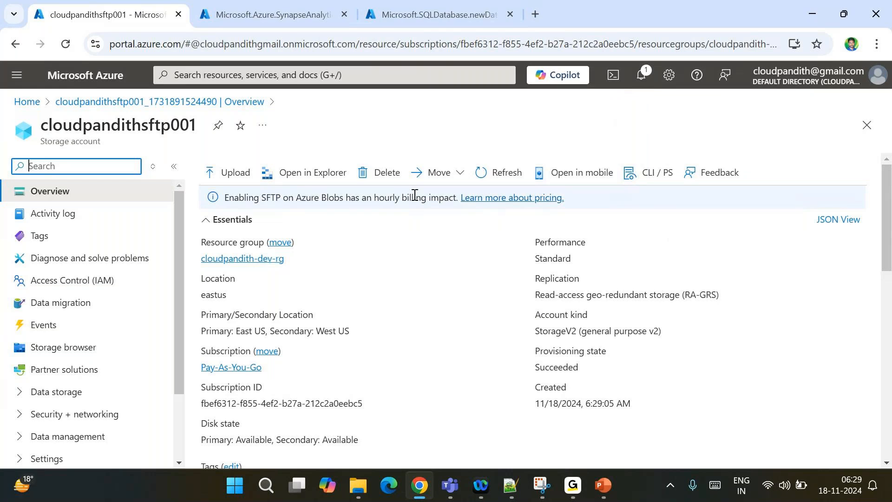
pyautogui.doubleClick(442, 197)
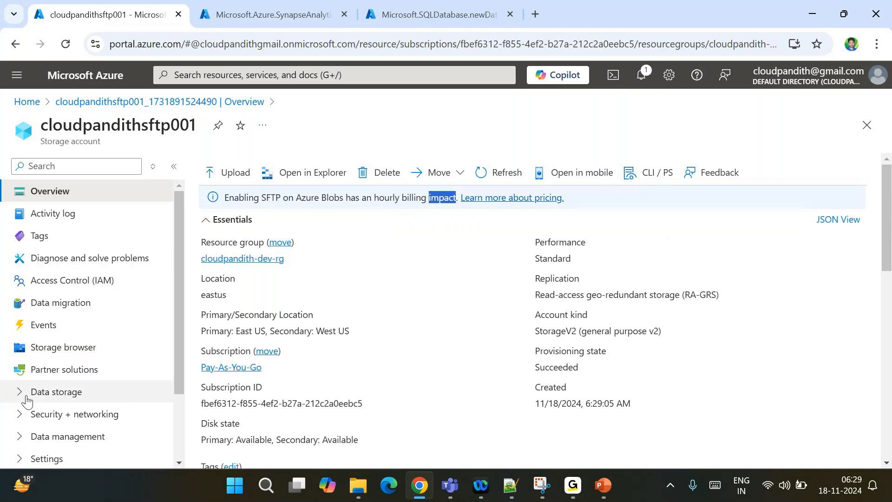
# Expand the Security + networking and Settings groups in the account menu
pyautogui.scroll(-3, 26, 399)
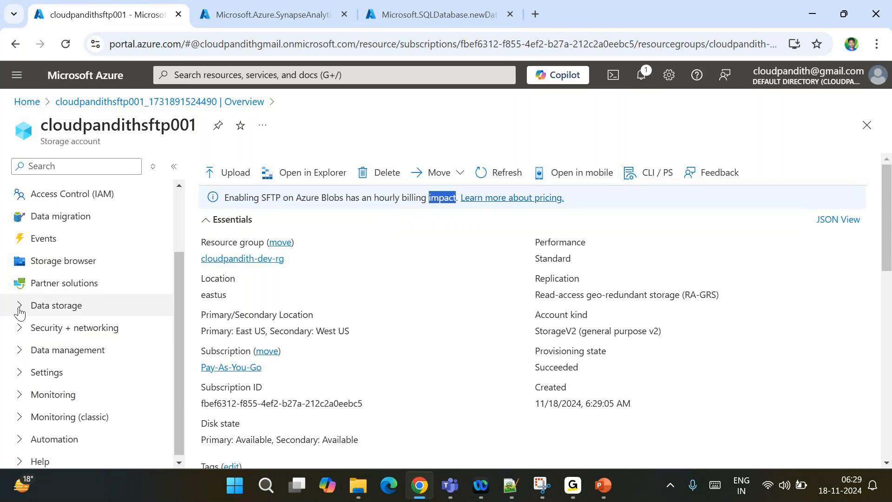
pyautogui.scroll(-1, 26, 416)
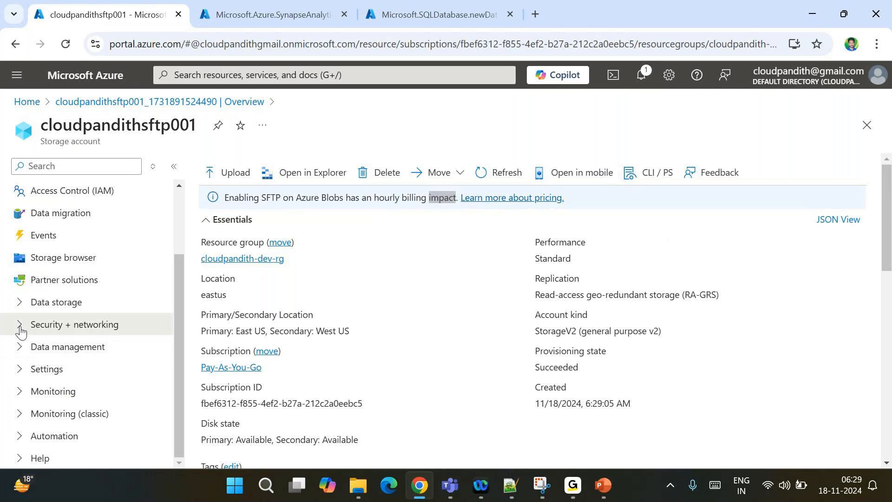
pyautogui.click(20, 331)
pyautogui.scroll(-3, 21, 330)
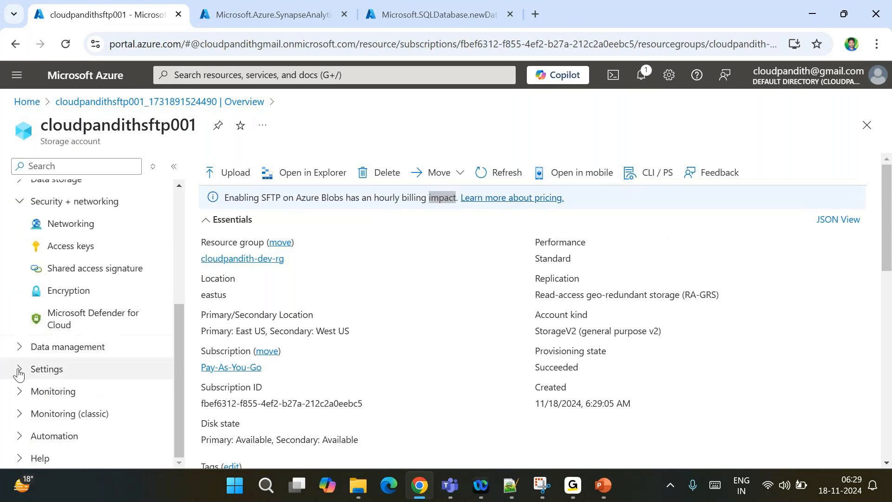
pyautogui.click(20, 369)
pyautogui.scroll(-1, 18, 375)
# Open the SFTP configuration page of the storage account
pyautogui.scroll(-2, 18, 374)
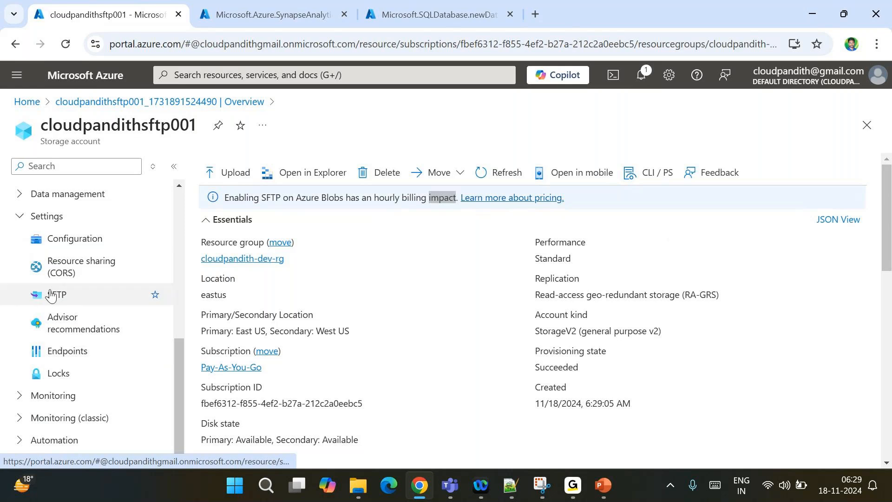
pyautogui.click(51, 296)
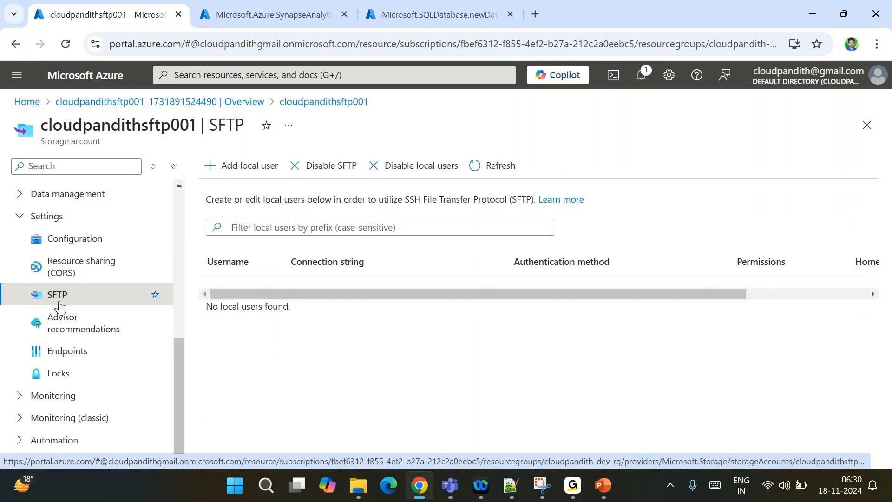
pyautogui.scroll(2, 59, 306)
pyautogui.scroll(-3, 120, 393)
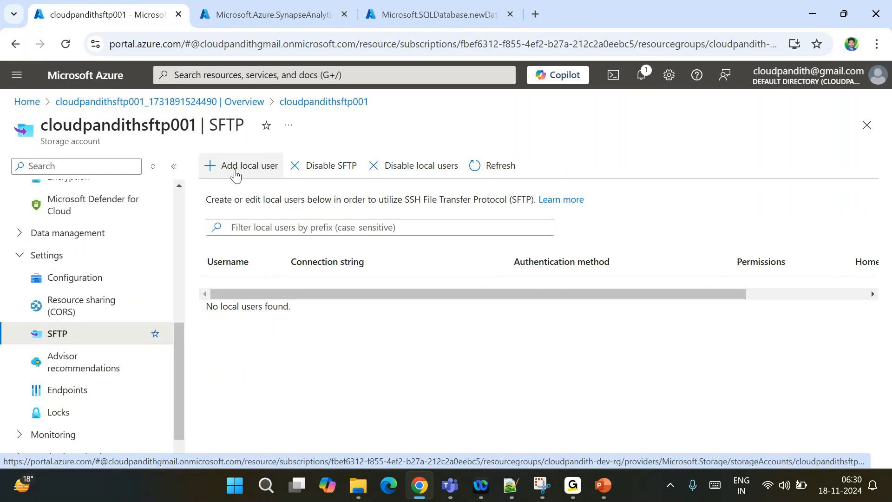
# Add local user msuser with SSH Password authentication and proceed to Permissions
pyautogui.click(235, 173)
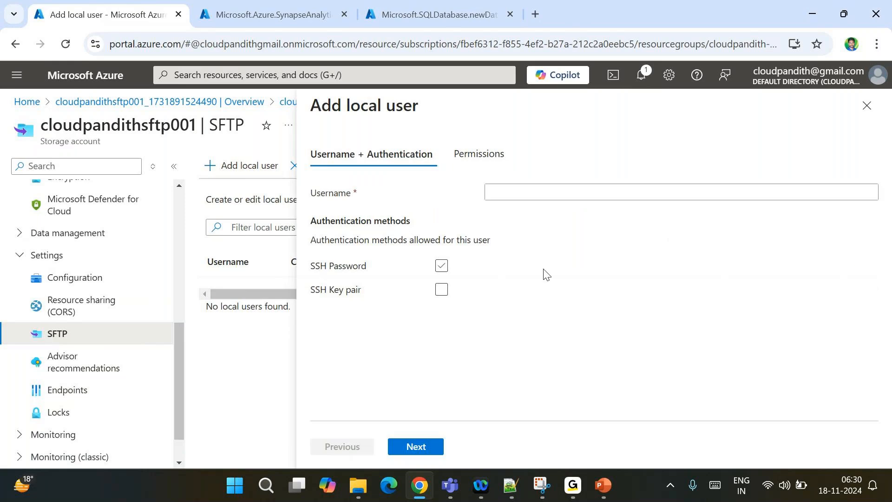
pyautogui.click(535, 199)
pyautogui.write('msuser')
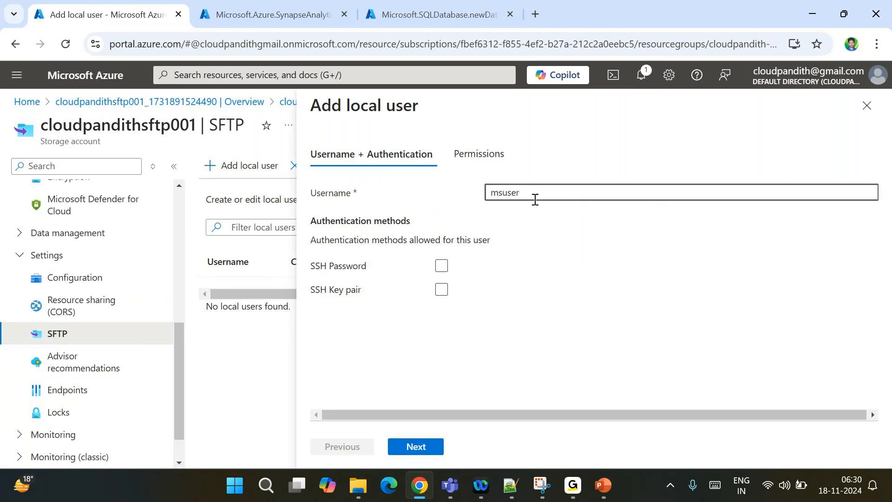
pyautogui.click(577, 292)
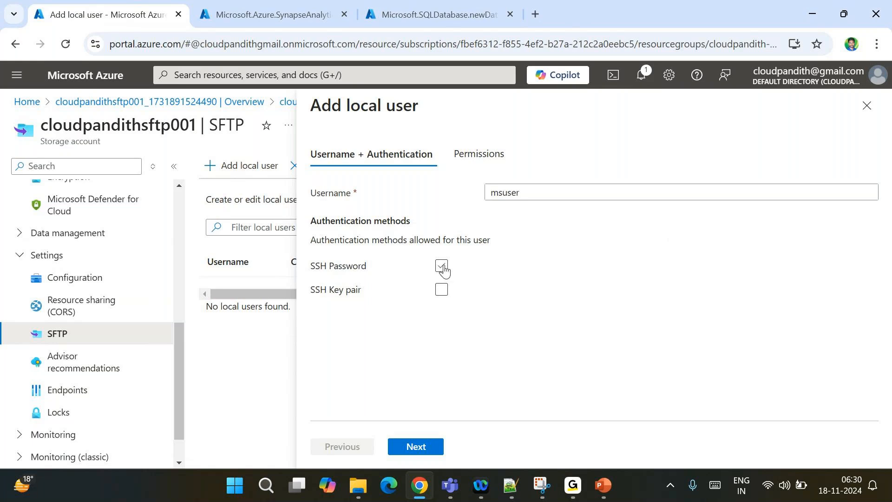
pyautogui.click(443, 268)
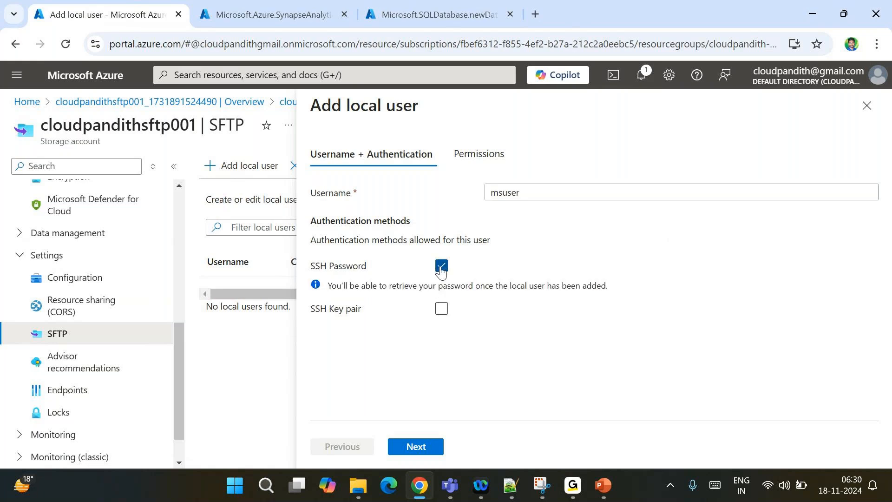
pyautogui.click(416, 447)
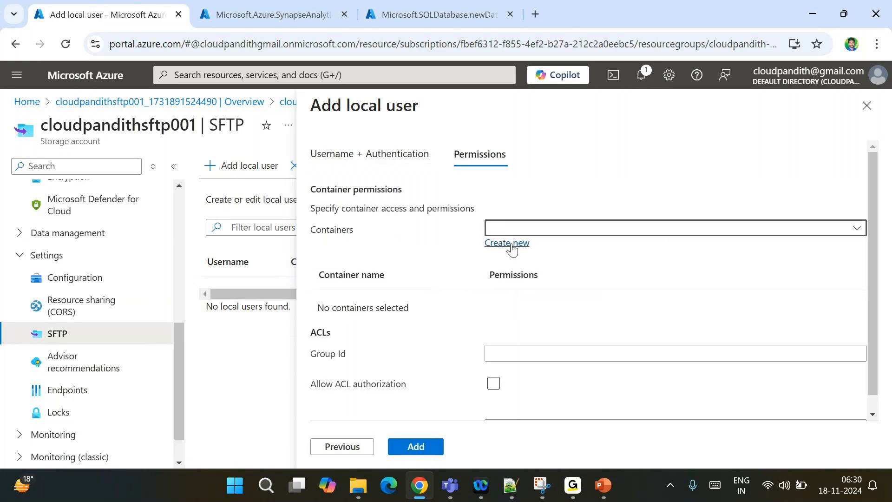
# Give the new local user access to a new container named global with All permissions
pyautogui.click(512, 246)
pyautogui.write('global')
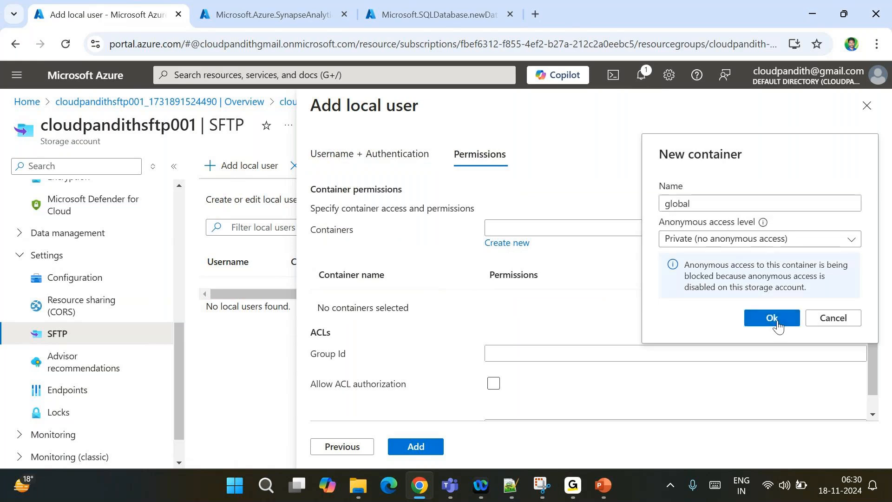
pyautogui.click(777, 321)
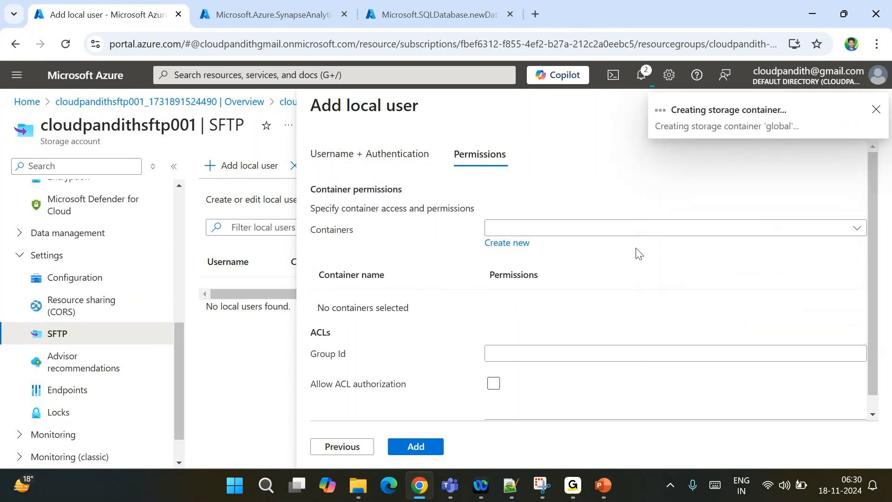
pyautogui.scroll(-1, 592, 273)
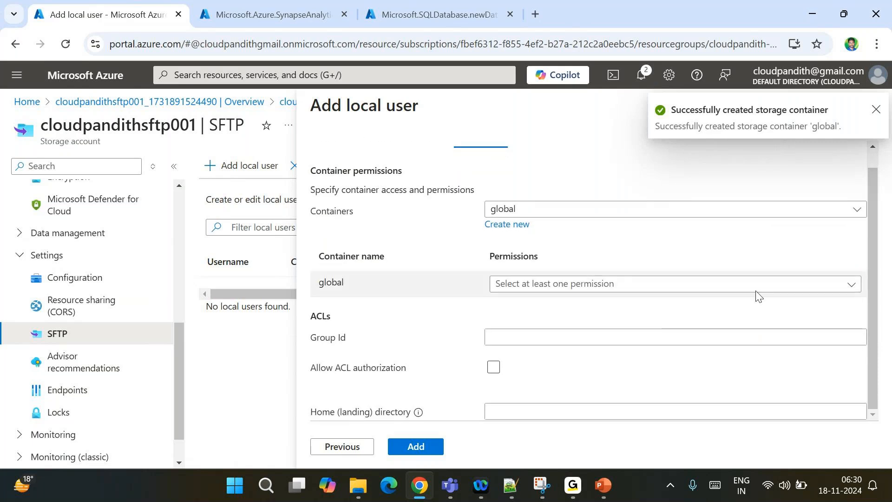
pyautogui.click(794, 290)
pyautogui.click(502, 275)
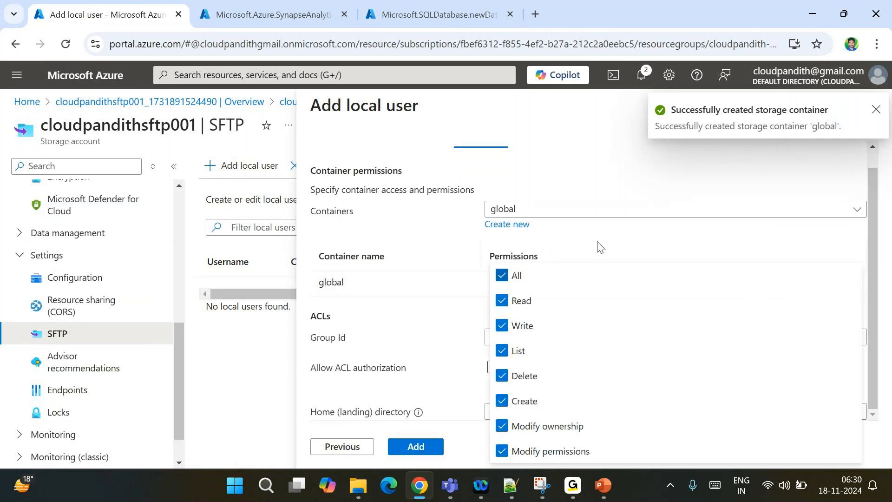
pyautogui.click(650, 236)
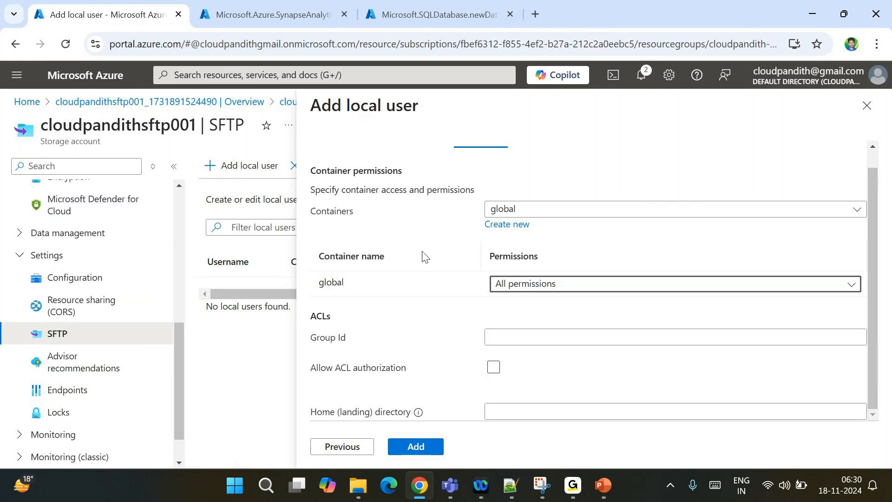
pyautogui.click(493, 367)
pyautogui.scroll(1, 424, 342)
pyautogui.scroll(-1, 424, 342)
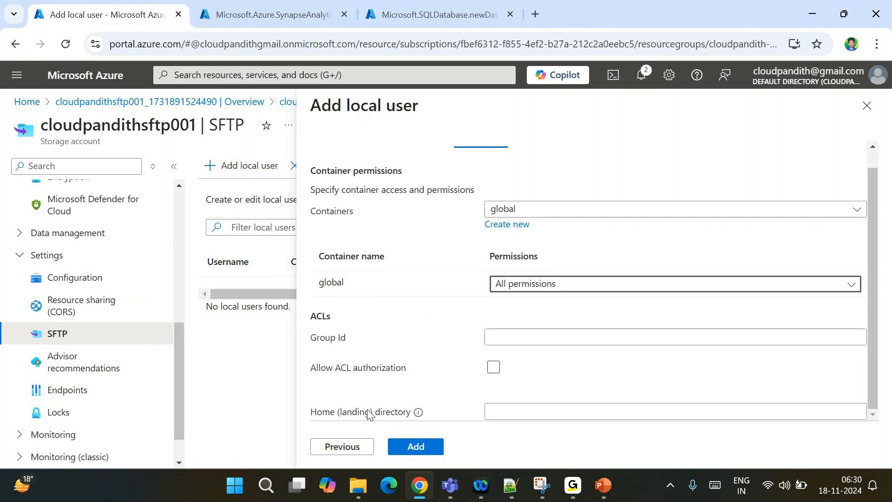
# Set the home directory to global, add the user, and copy its generated SSH password
pyautogui.click(502, 412)
pyautogui.write('global')
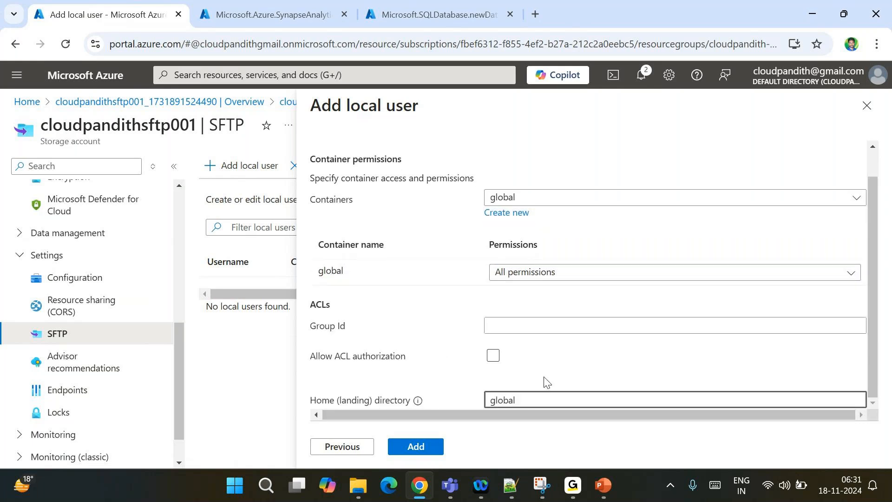
pyautogui.click(416, 447)
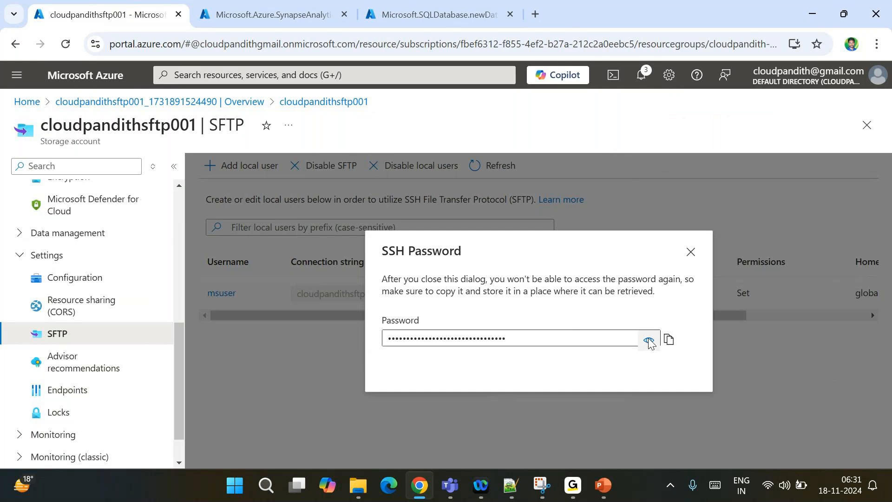
pyautogui.click(649, 341)
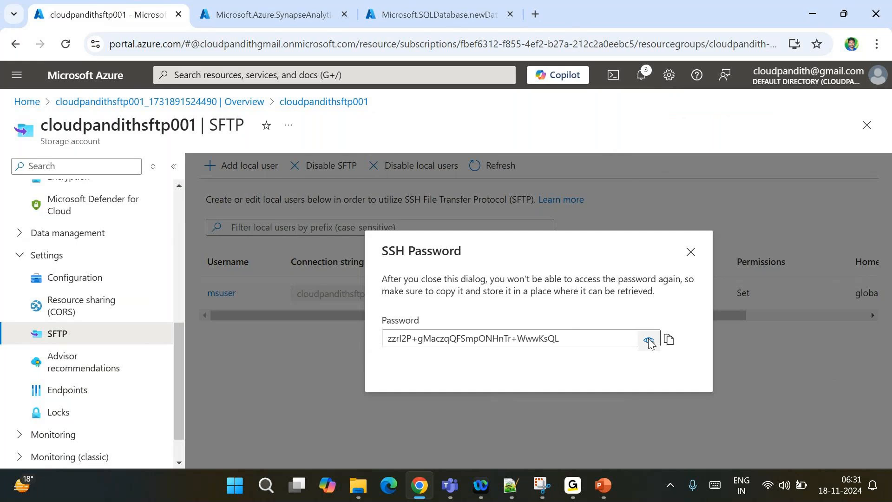
pyautogui.click(672, 341)
pyautogui.click(512, 493)
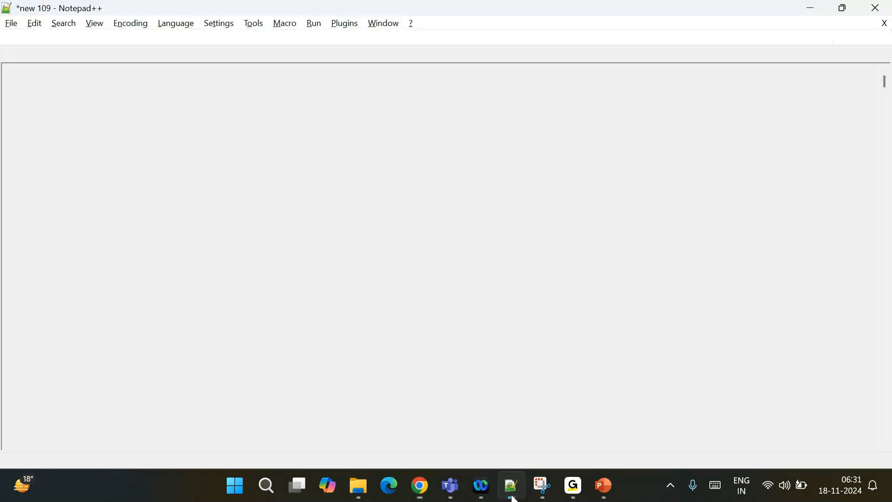
# Paste the SSH password on line 3 of the Notepad++ note and add two blank lines
pyautogui.hotkey('ctrl', 'v')
pyautogui.press('Return')
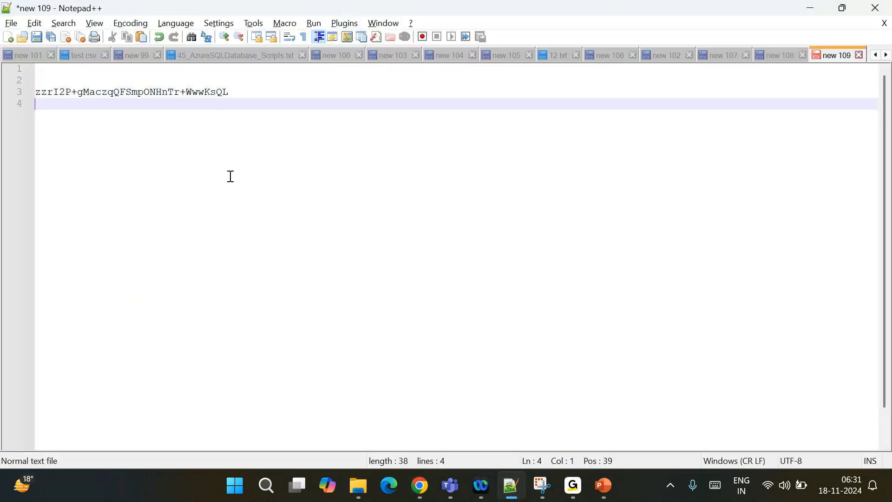
pyautogui.press('Return')
pyautogui.hotkey('alt', 'Tab')
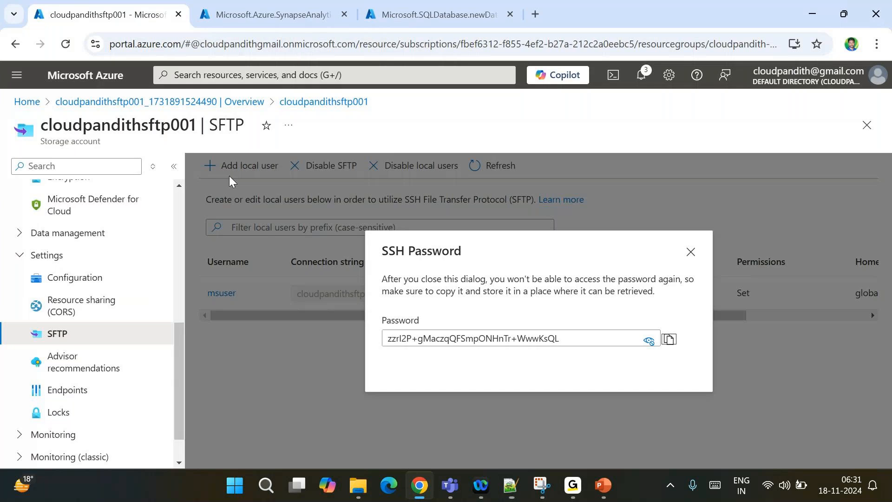
# Copy the local user's SFTP connection string from Azure and paste it on line 5 of the note
pyautogui.click(692, 252)
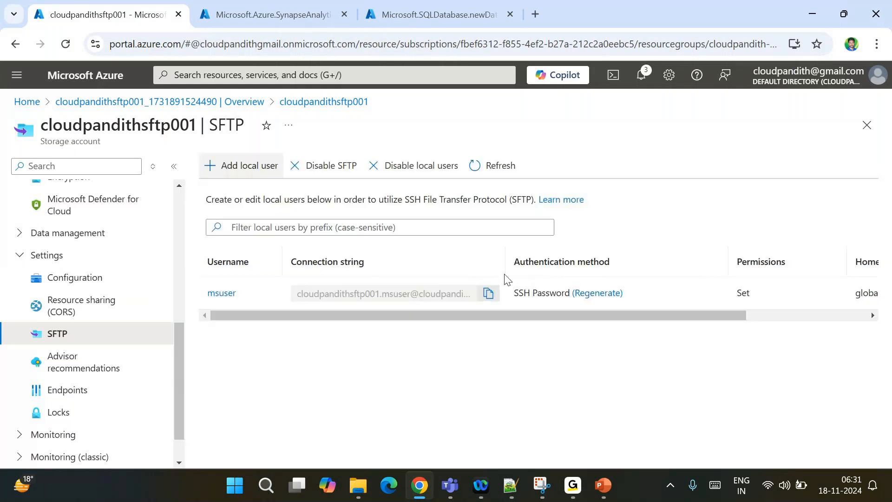
pyautogui.click(489, 295)
pyautogui.hotkey('alt', 'Tab')
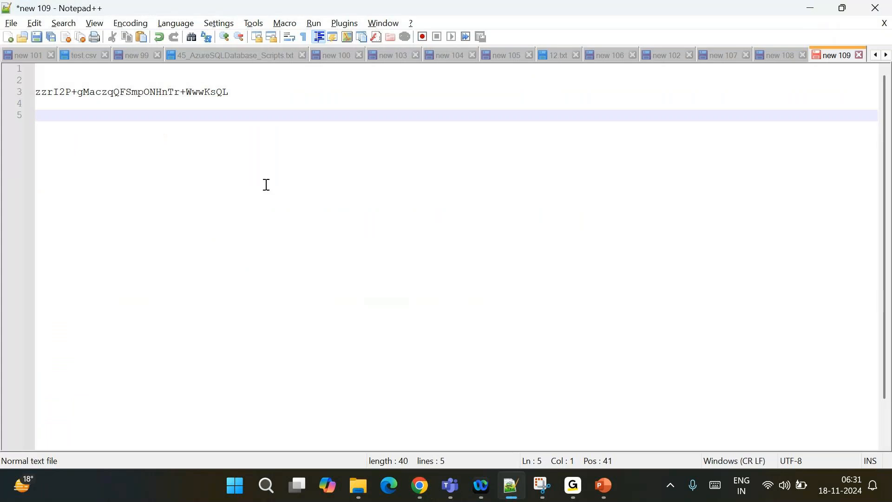
pyautogui.hotkey('ctrl', 'v')
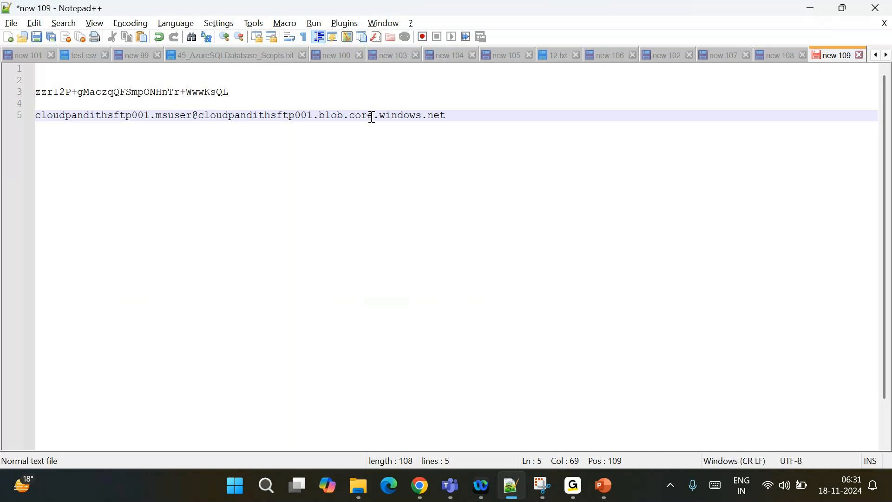
pyautogui.click(465, 109)
pyautogui.moveTo(145, 109); pyautogui.dragTo(100, 119)
pyautogui.click(381, 183)
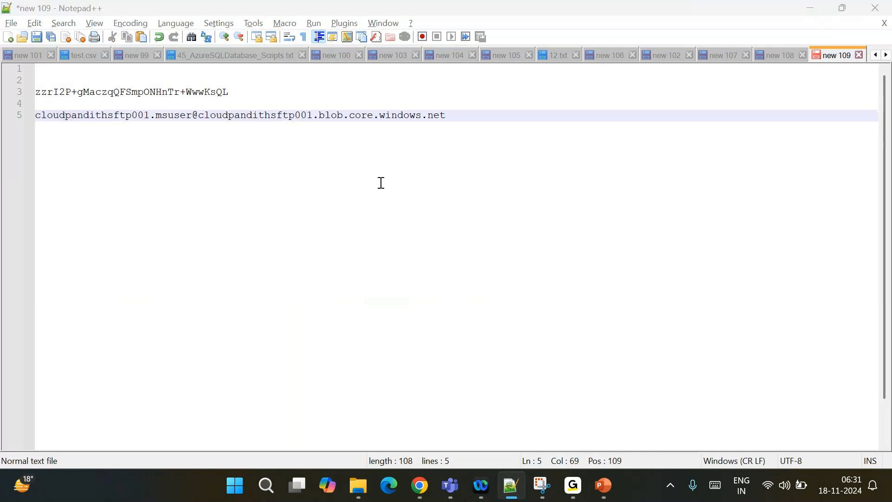
pyautogui.hotkey('alt', 'Tab')
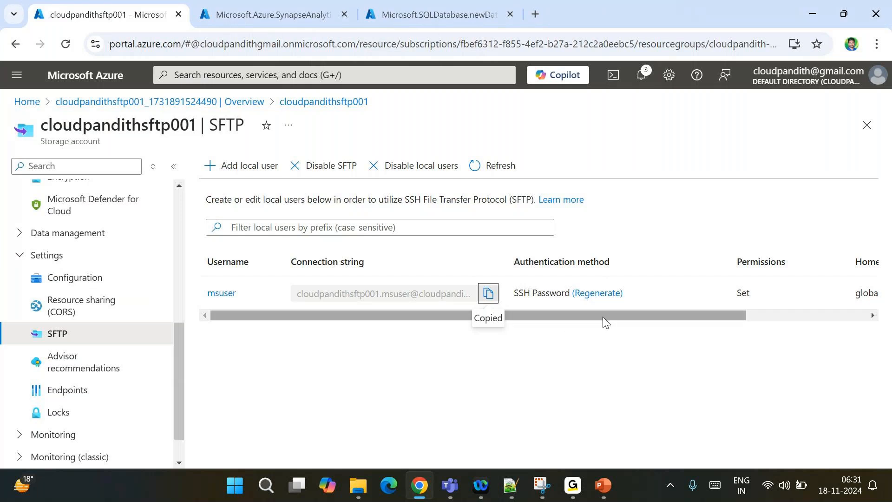
pyautogui.hscroll(3, 546, 298)
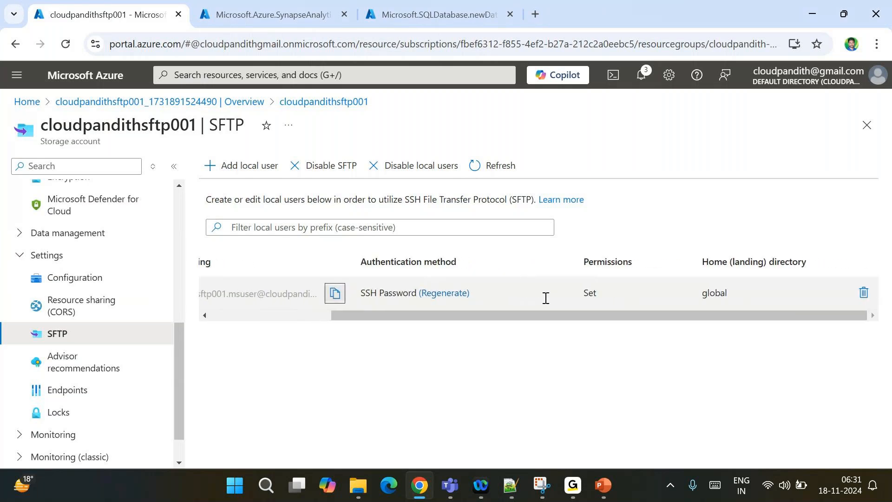
pyautogui.hscroll(-3, 546, 298)
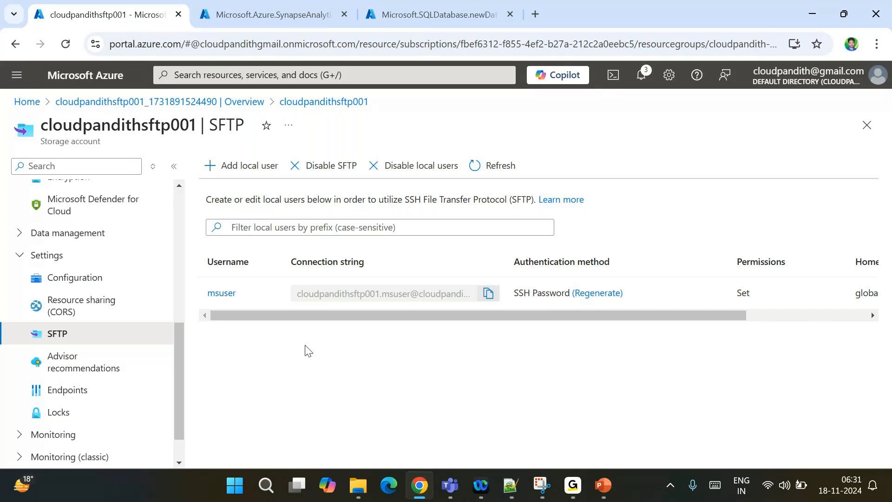
pyautogui.scroll(2, 148, 314)
pyautogui.scroll(5, 147, 314)
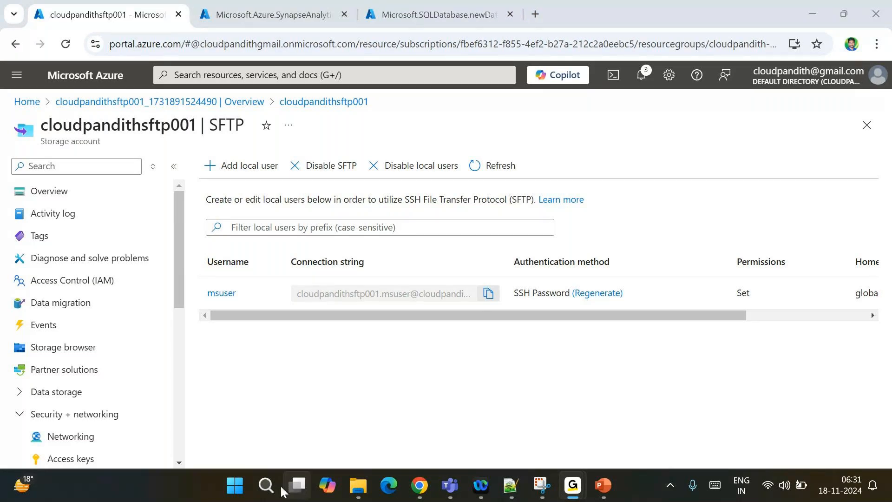
pyautogui.click(266, 485)
pyautogui.write('winsc')
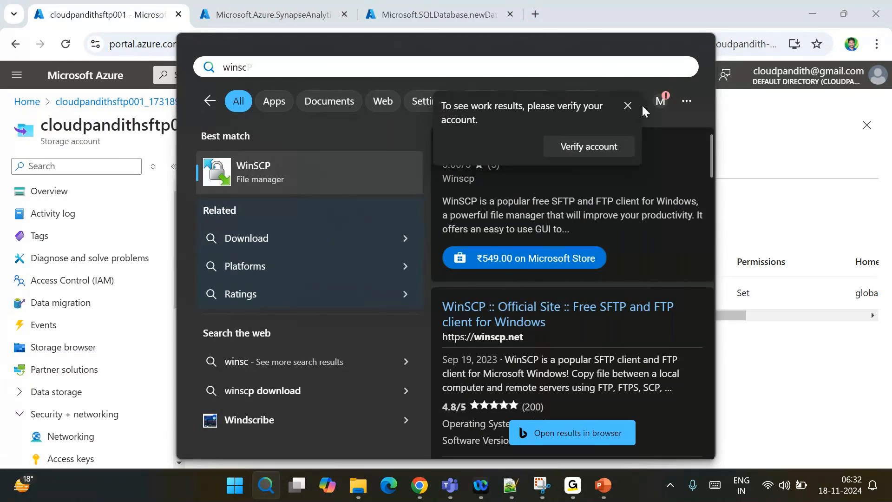
pyautogui.click(771, 108)
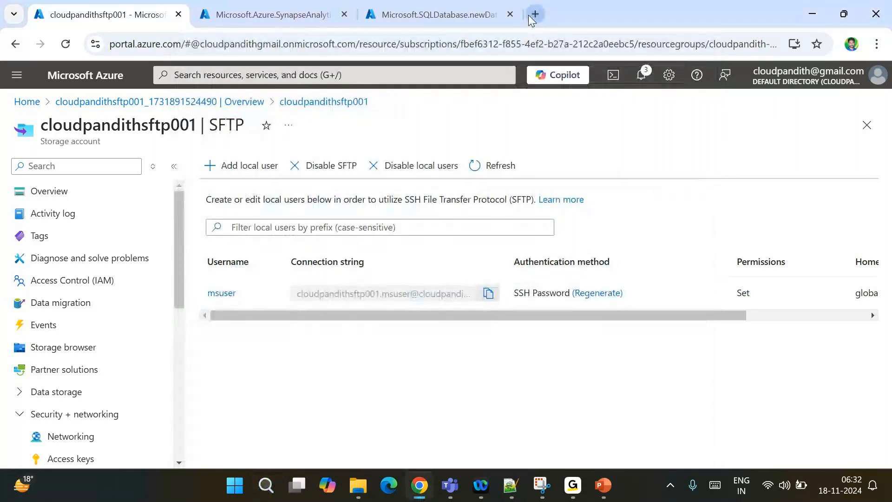
# Search 'download filezi' and open the FileZilla Client download page on filezilla-project.org
pyautogui.click(531, 15)
pyautogui.write('download filezi')
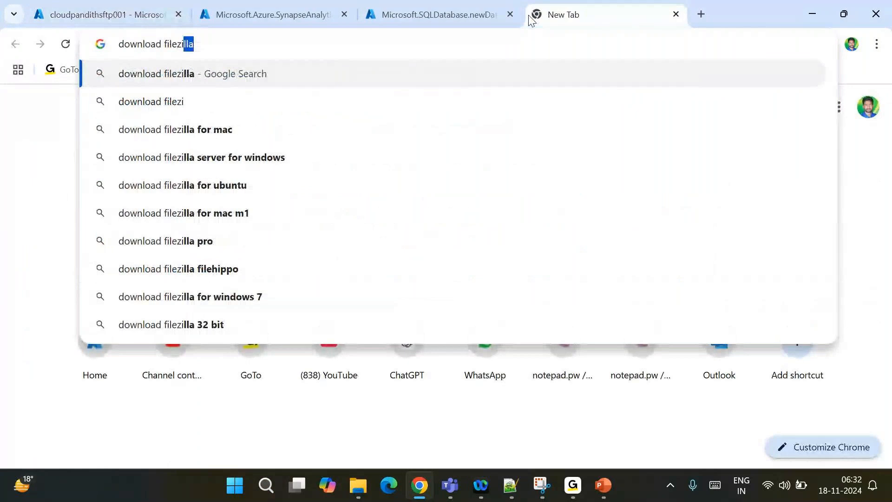
pyautogui.press('Return')
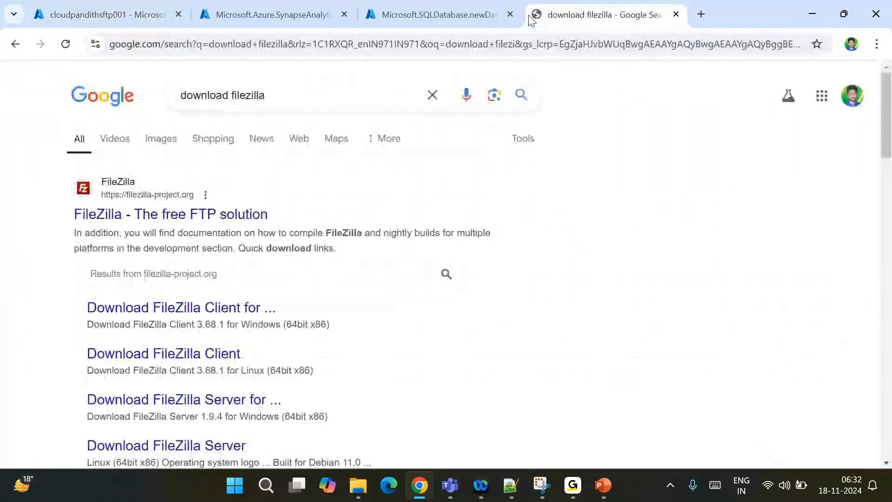
pyautogui.click(100, 214)
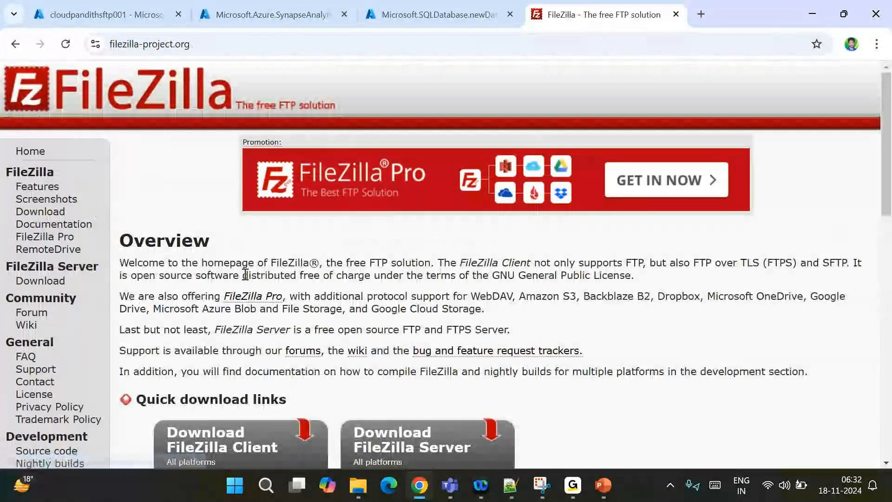
pyautogui.scroll(-10, 245, 275)
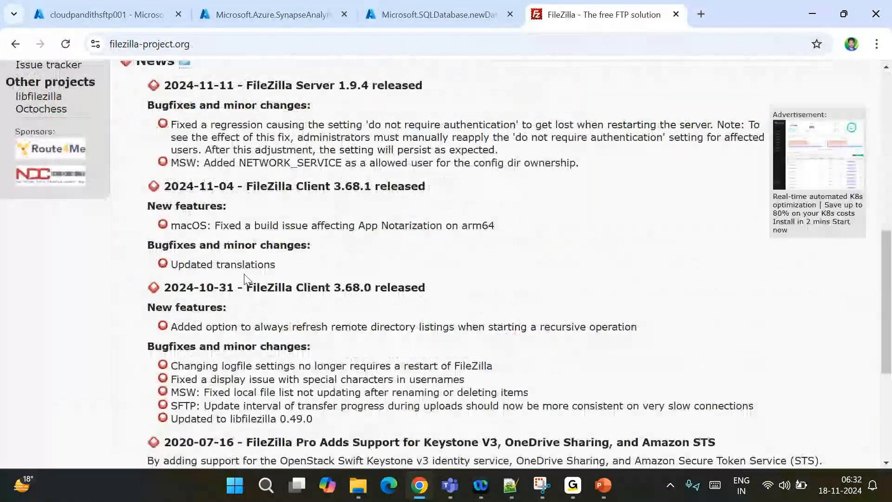
pyautogui.scroll(6, 245, 278)
pyautogui.click(245, 278)
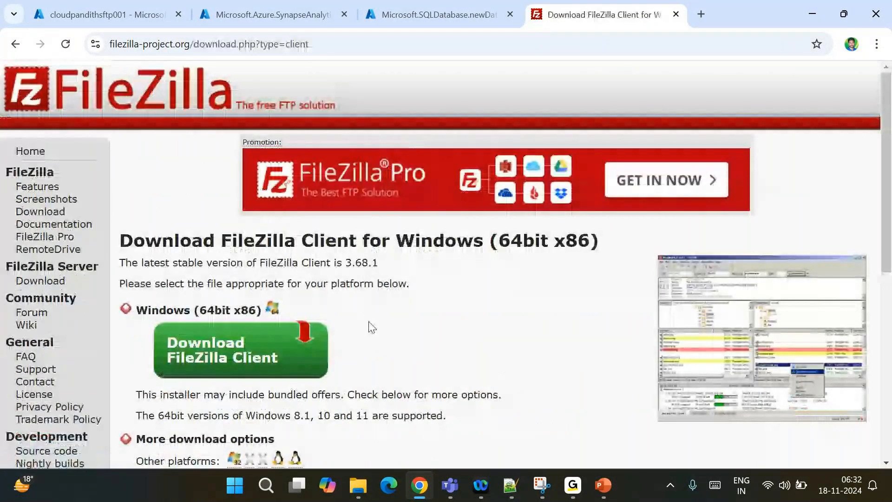
# Download the free FileZilla Client 3.68.1 for Windows and launch the setup.exe installer
pyautogui.scroll(-1, 250, 298)
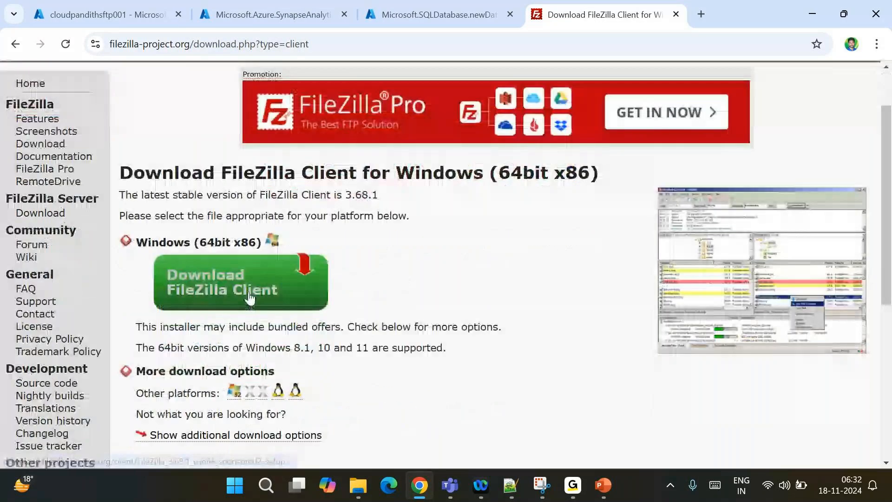
pyautogui.click(250, 297)
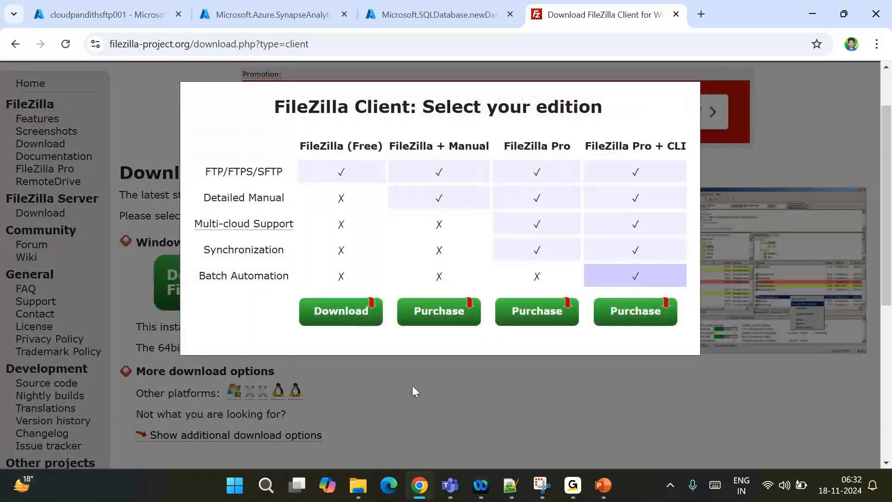
pyautogui.click(350, 314)
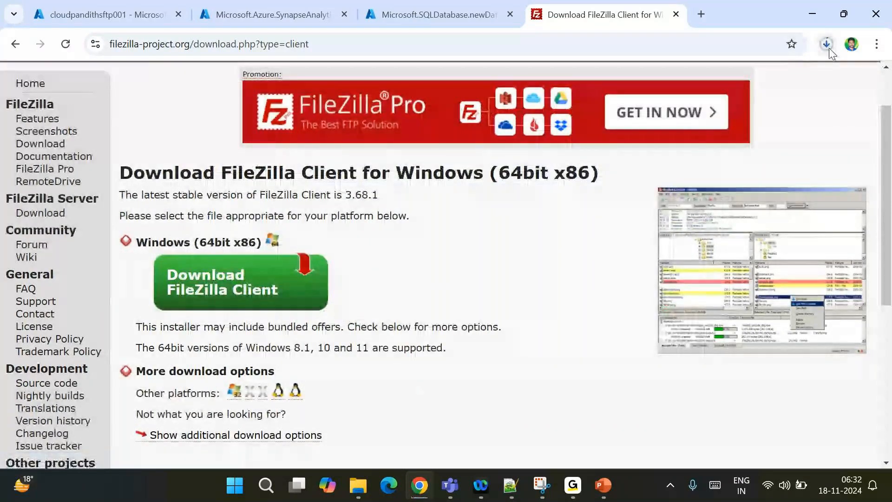
pyautogui.click(830, 50)
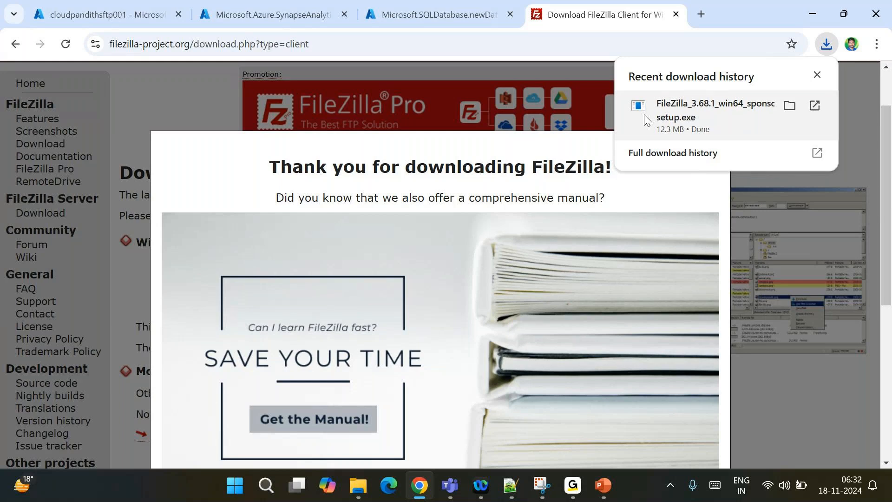
pyautogui.click(671, 108)
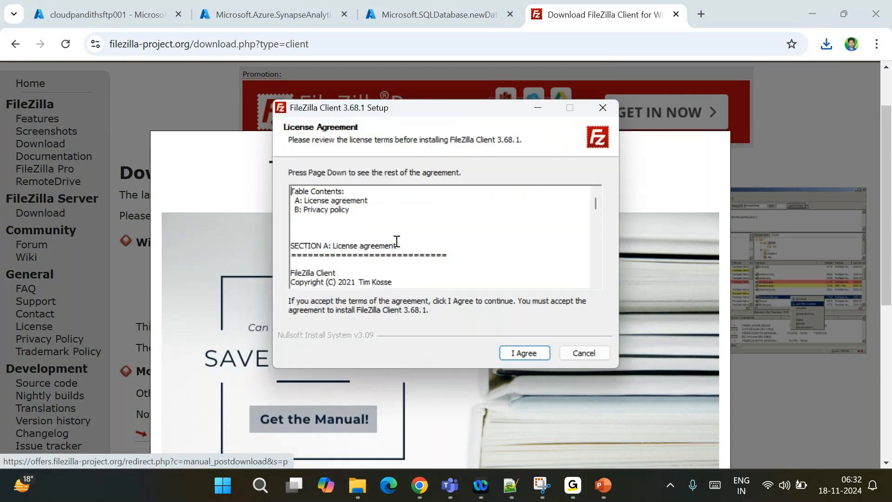
# Accept the FileZilla licence agreement and the optional Kanbana offer
pyautogui.scroll(-10, 370, 258)
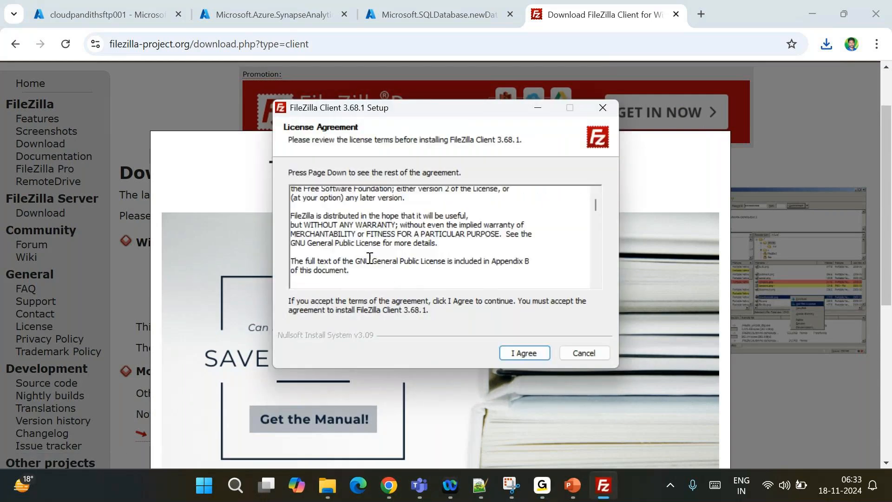
pyautogui.scroll(-3, 370, 258)
pyautogui.scroll(-1, 524, 384)
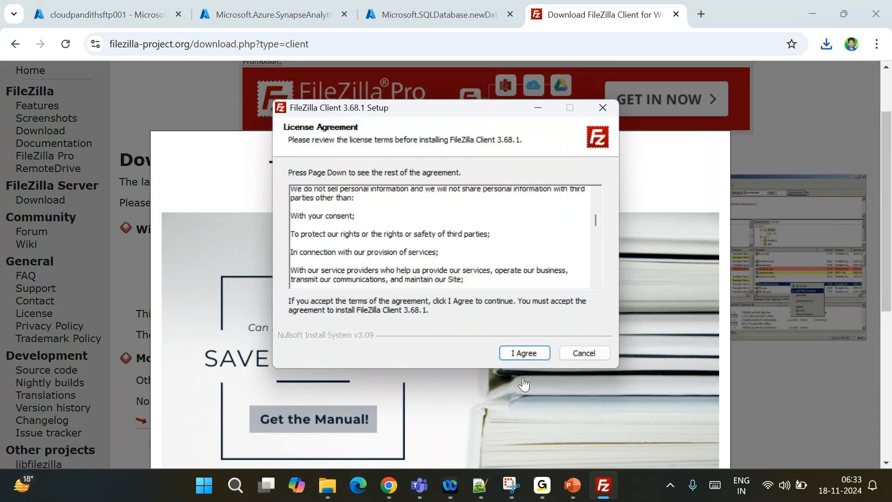
pyautogui.scroll(-3, 524, 384)
pyautogui.click(527, 356)
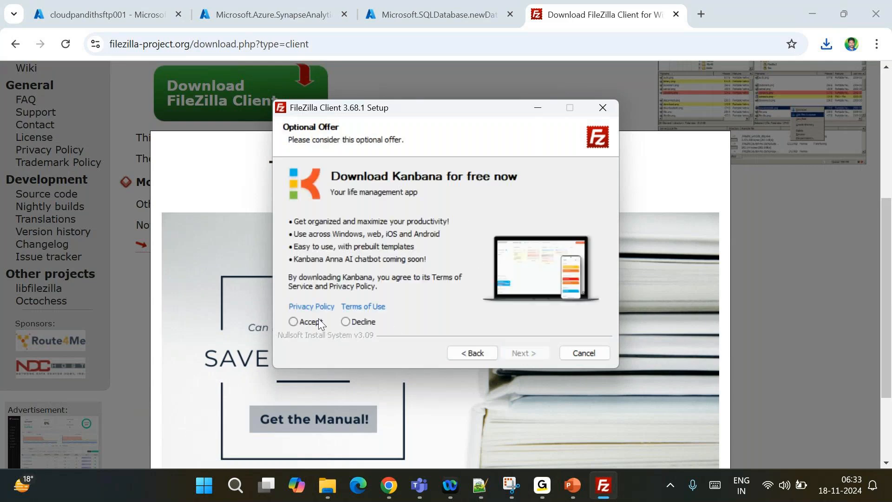
pyautogui.click(294, 321)
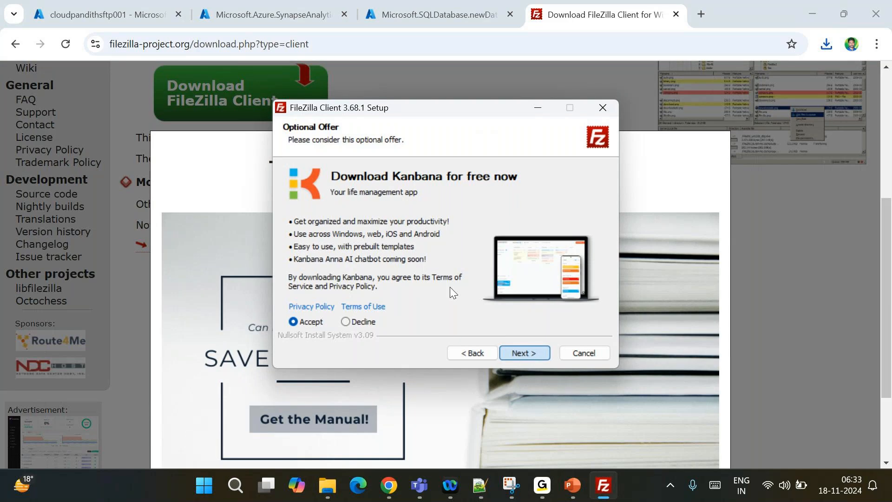
pyautogui.click(526, 352)
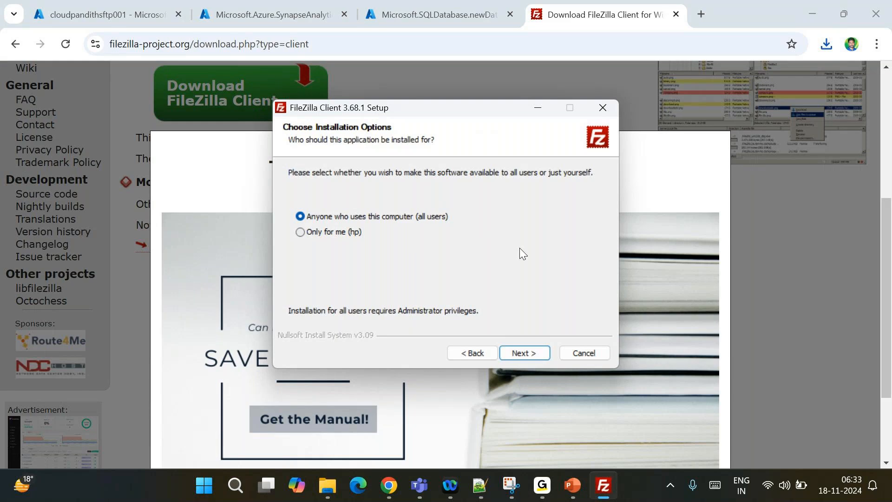
# Install for all users with the desktop shortcut and default location, then finish setup
pyautogui.click(522, 355)
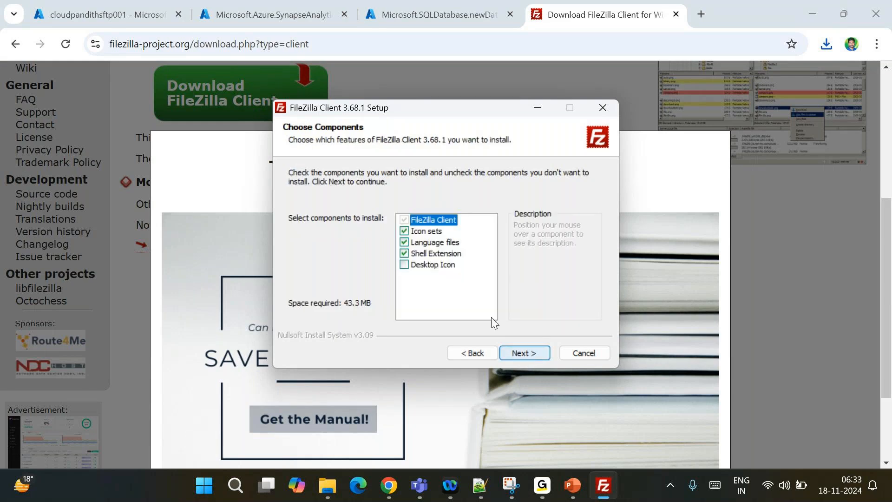
pyautogui.click(430, 265)
pyautogui.click(521, 352)
pyautogui.click(522, 353)
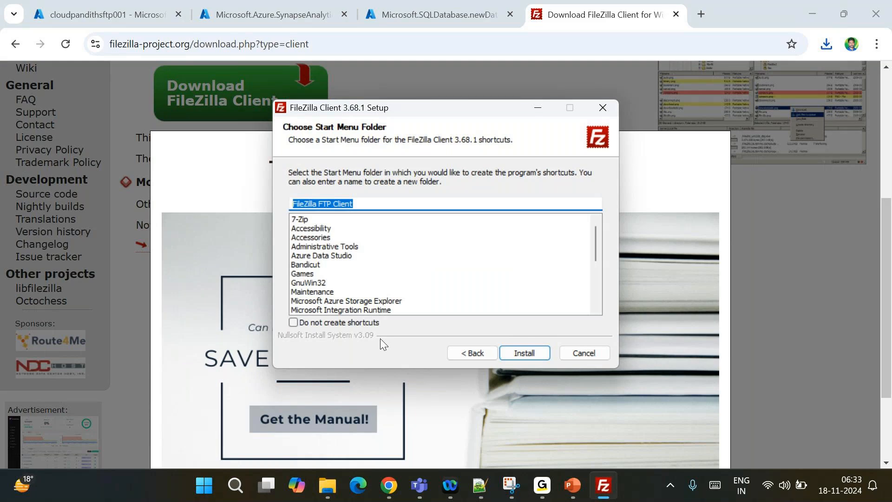
pyautogui.click(525, 353)
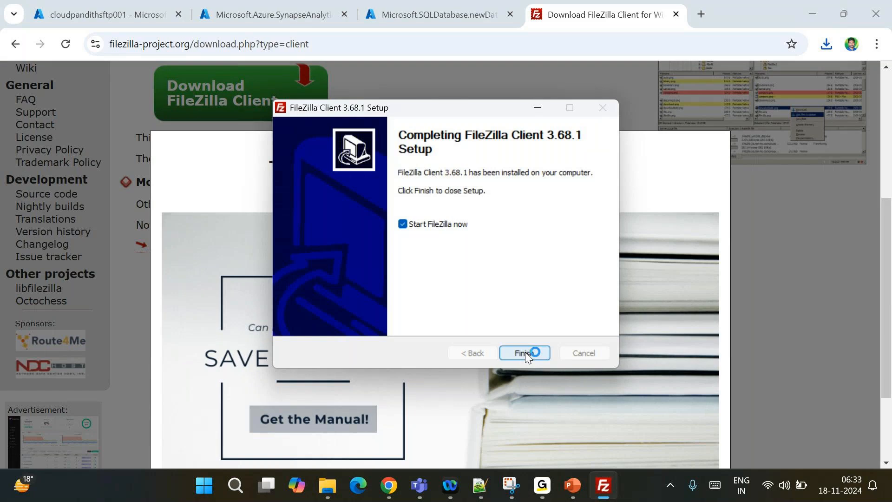
pyautogui.click(525, 352)
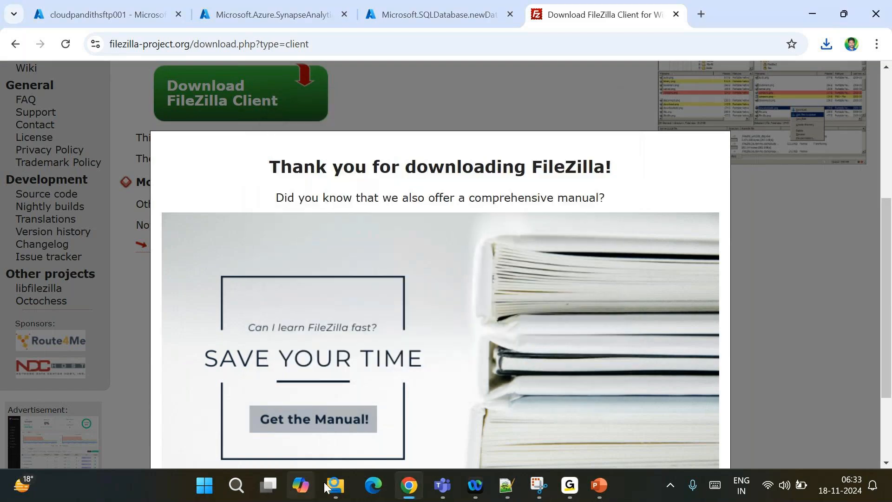
# Launch FileZilla from Windows search and dismiss the Welcome to FileZilla message
pyautogui.click(268, 486)
pyautogui.write('file')
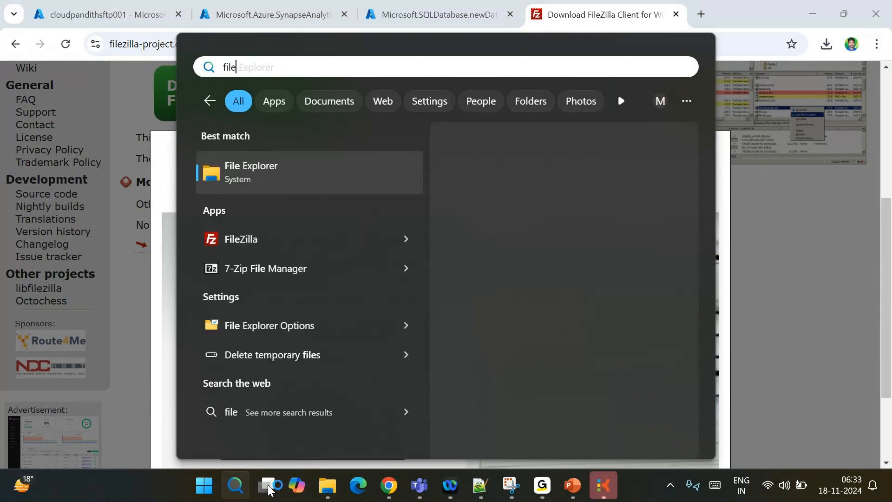
pyautogui.write('z')
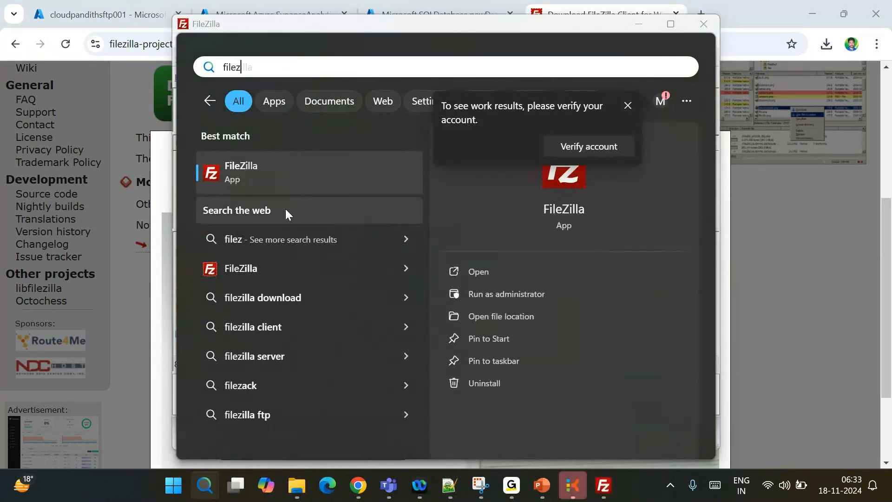
pyautogui.click(269, 168)
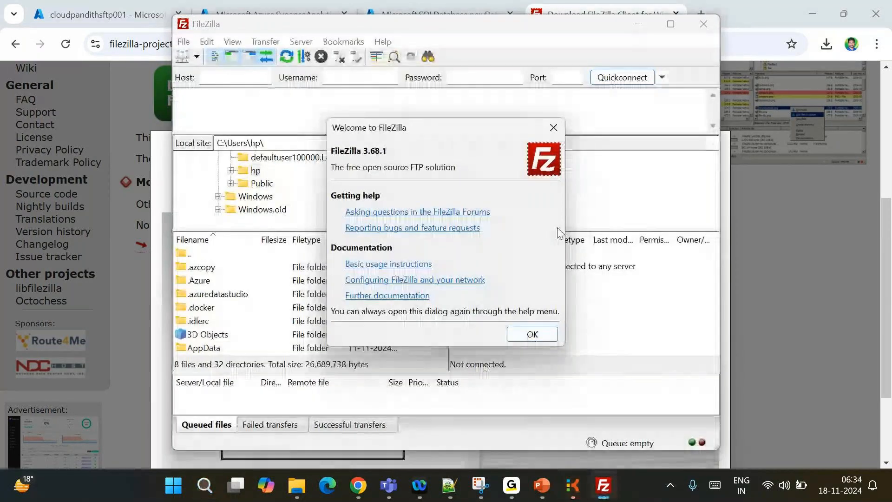
pyautogui.click(532, 334)
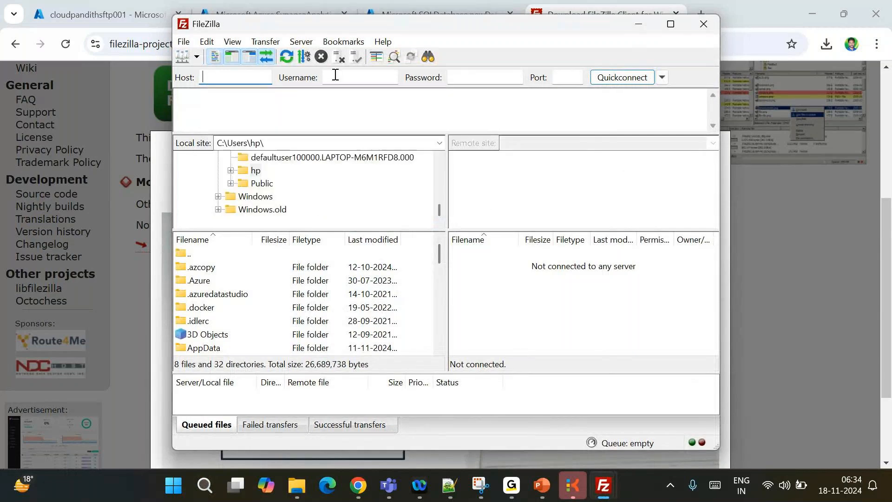
# Enter port 22 in Quickconnect and paste the saved SSH password from the note
pyautogui.click(575, 77)
pyautogui.write('22')
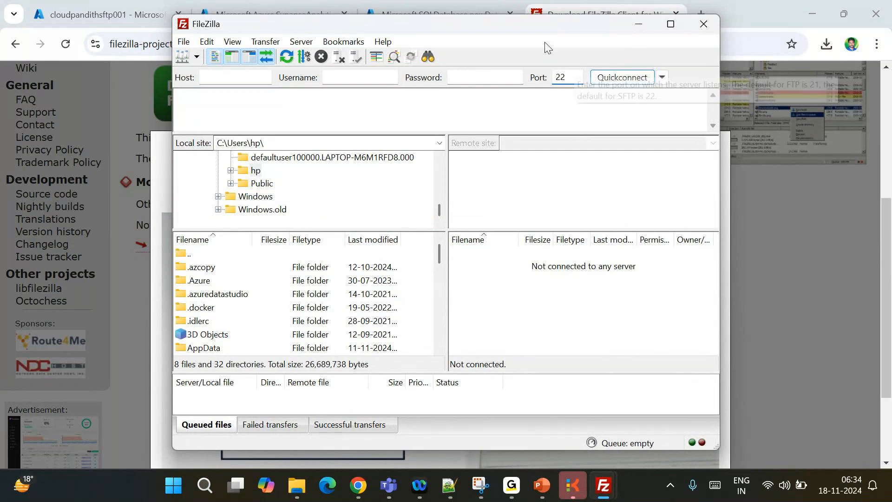
pyautogui.click(459, 72)
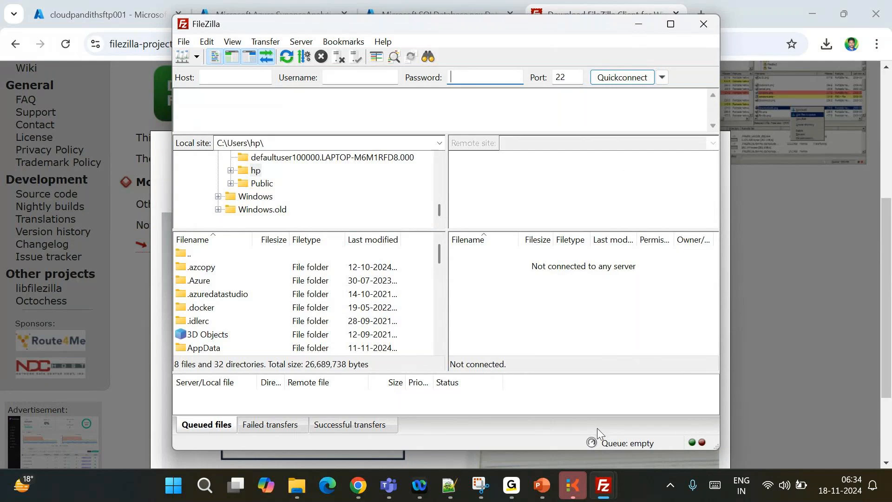
pyautogui.click(450, 485)
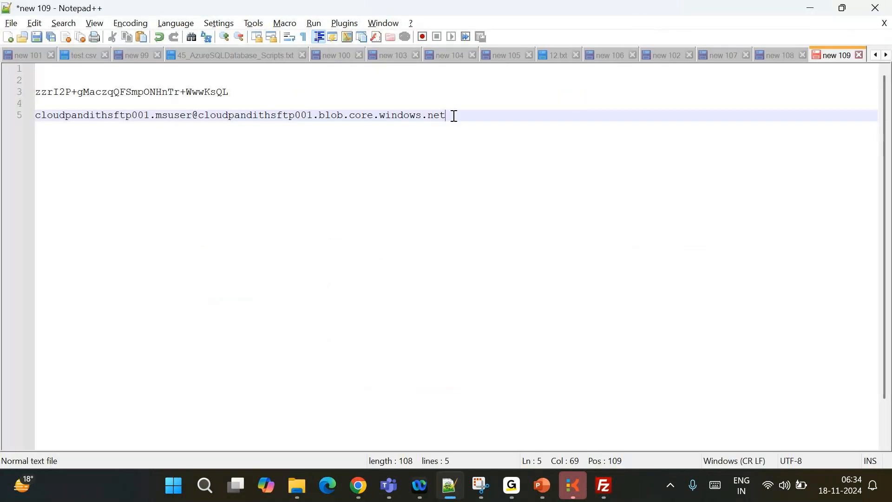
pyautogui.moveTo(454, 116); pyautogui.dragTo(285, 104)
pyautogui.click(230, 89)
pyautogui.moveTo(229, 89); pyautogui.dragTo(24, 98)
pyautogui.hotkey('alt', 'Tab')
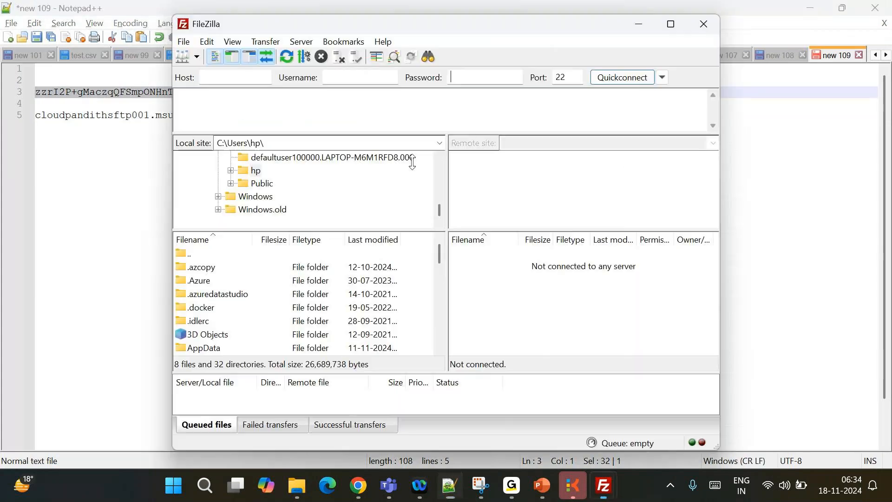
pyautogui.hotkey('ctrl', 'v')
# Fill in the username and host cloudpandithsftp001.blob.core.windows.net from the saved connection string
pyautogui.click(352, 77)
pyautogui.hotkey('alt', 'Tab')
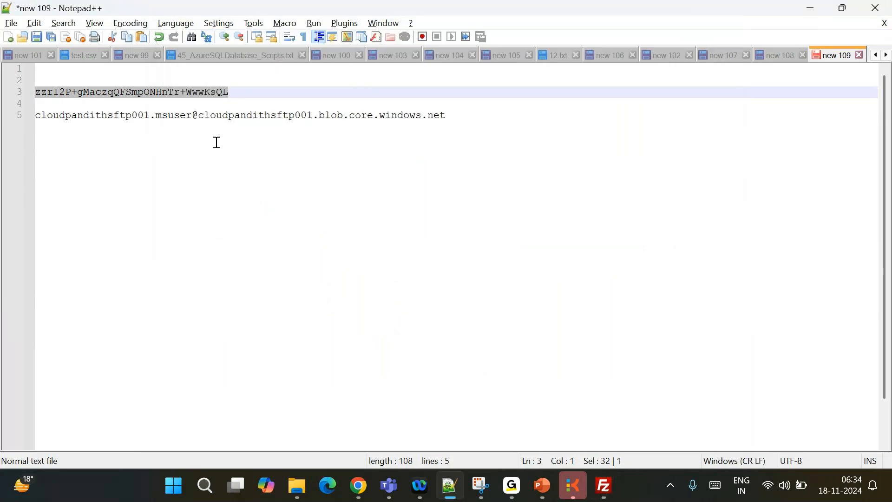
pyautogui.click(192, 116)
pyautogui.moveTo(192, 115); pyautogui.dragTo(29, 120)
pyautogui.hotkey('ctrl', 'c')
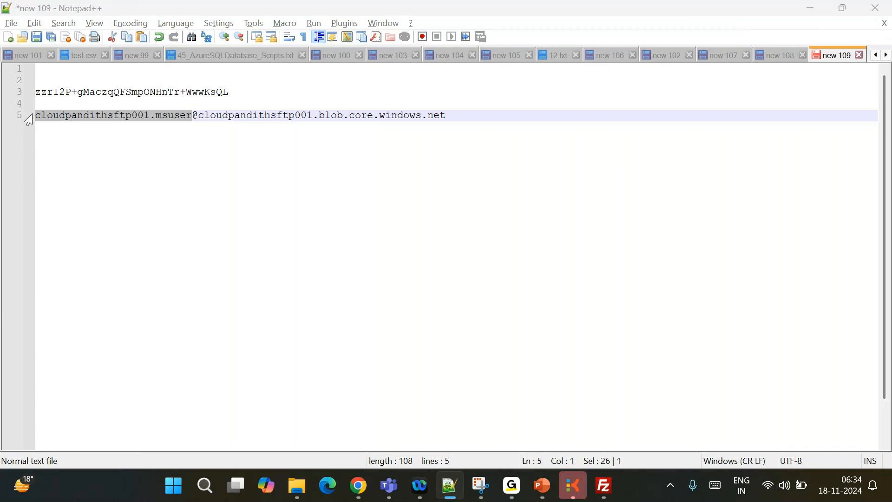
pyautogui.hotkey('alt', 'Tab')
pyautogui.hotkey('ctrl', 'v')
pyautogui.hotkey('alt', 'Tab')
pyautogui.moveTo(453, 113); pyautogui.dragTo(211, 114)
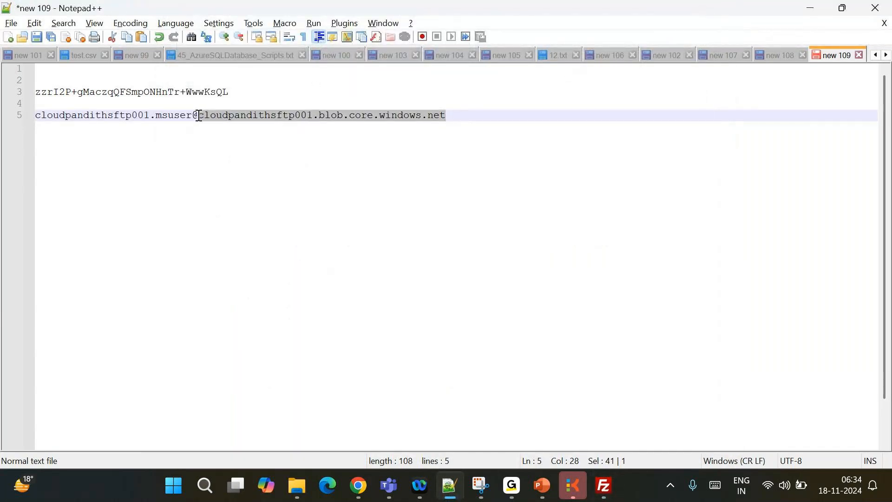
pyautogui.hotkey('alt', 'Tab')
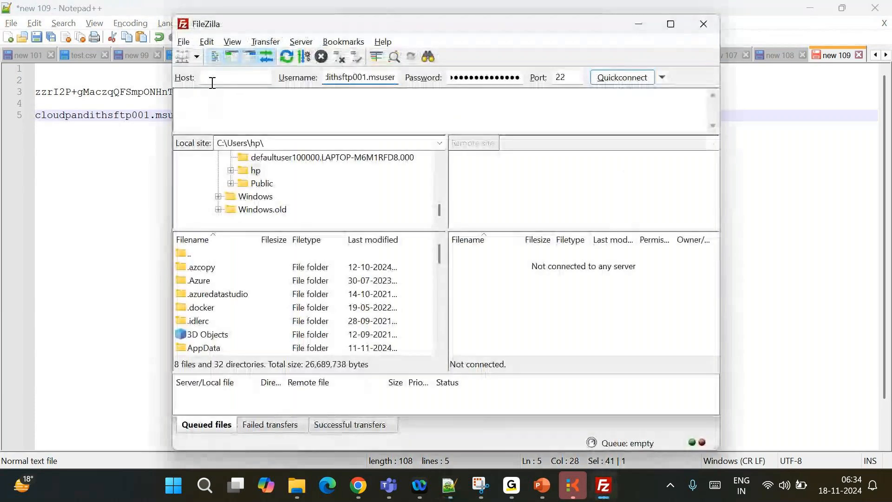
pyautogui.click(212, 83)
pyautogui.hotkey('ctrl', 'v')
# Quickconnect to the SFTP server, choosing not to save passwords
pyautogui.click(628, 82)
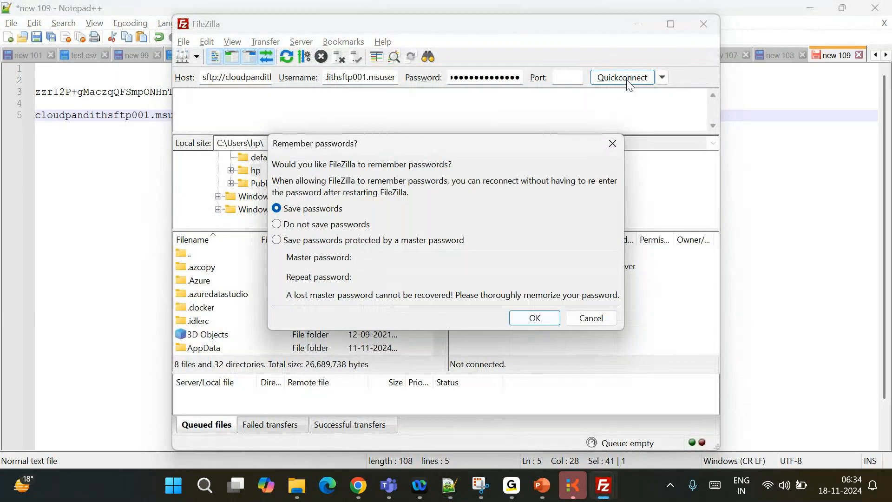
pyautogui.click(312, 225)
pyautogui.click(549, 320)
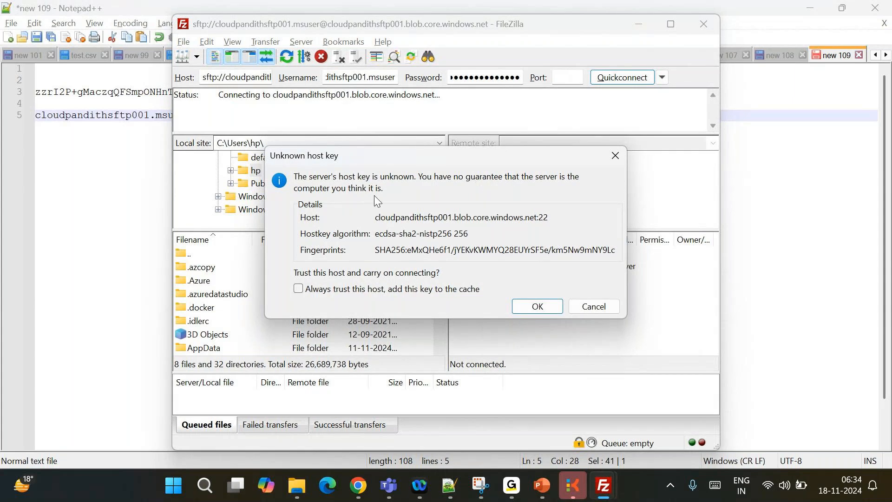
# Always trust the server's host key to complete the login, then return to the Azure SFTP page
pyautogui.click(321, 294)
pyautogui.click(539, 305)
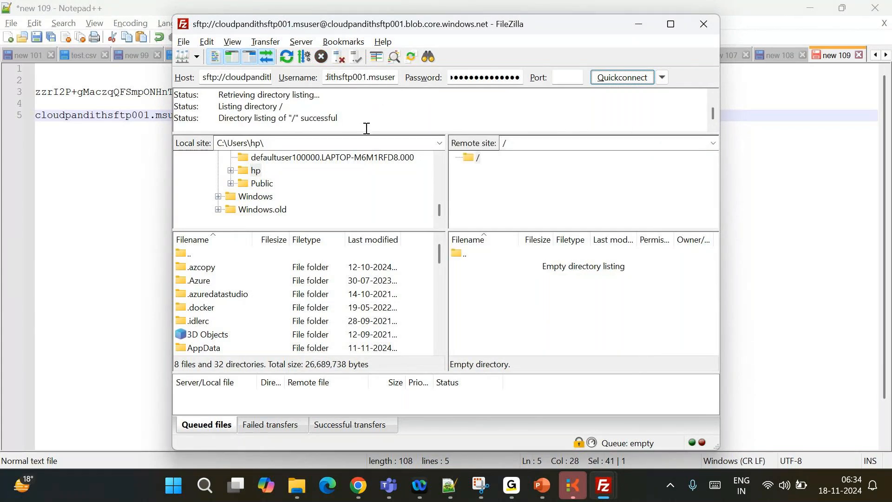
pyautogui.scroll(3, 339, 209)
pyautogui.scroll(3, 340, 209)
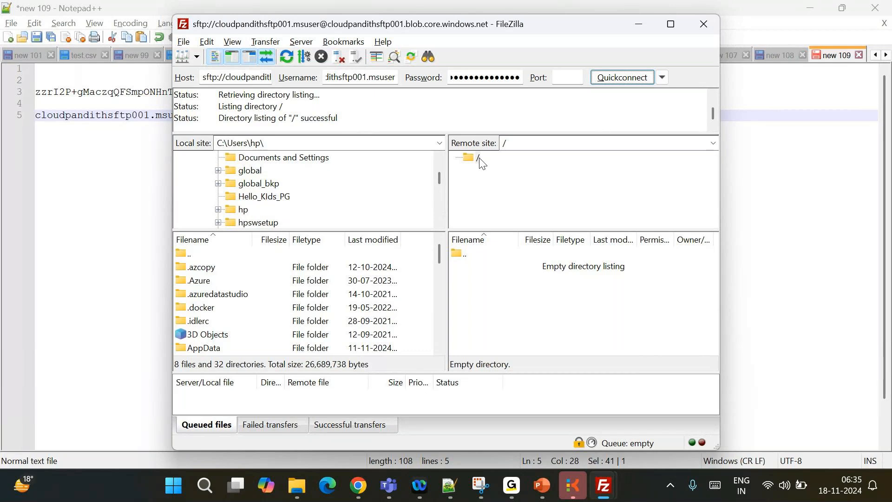
pyautogui.click(359, 485)
pyautogui.click(107, 14)
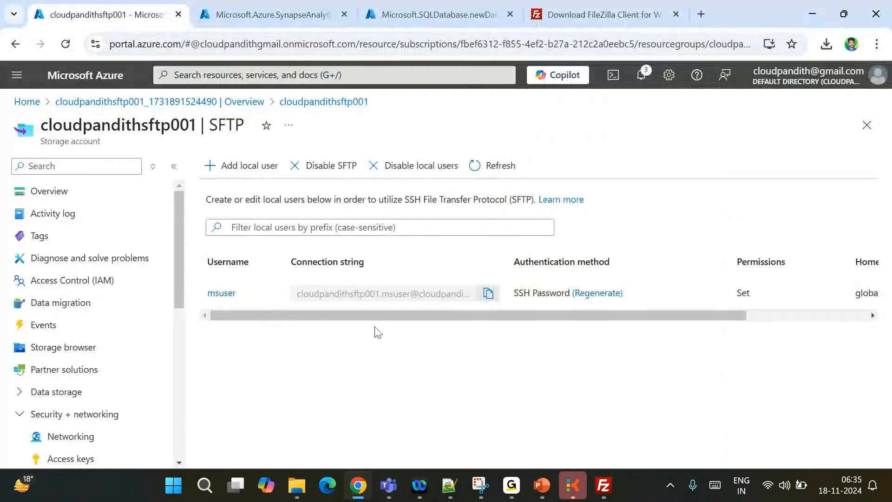
# Open the global container in cloudpandithsftp001's Containers and add a directory named india
pyautogui.click(243, 103)
pyautogui.click(269, 332)
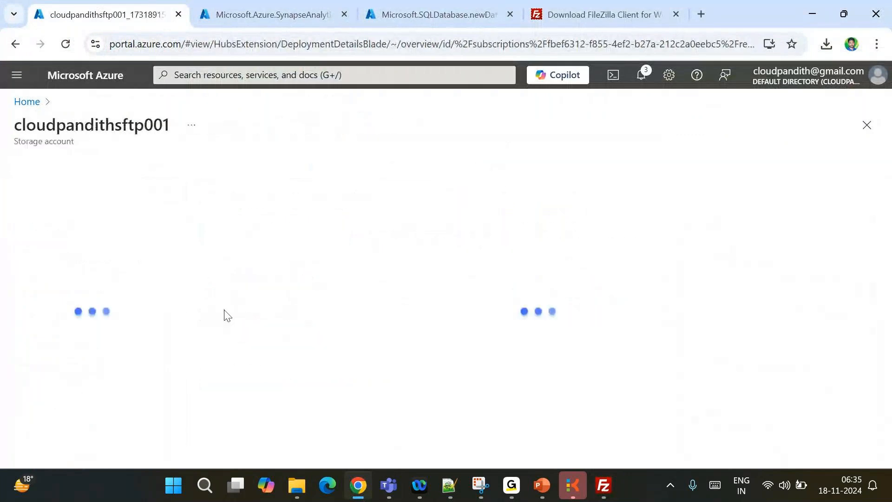
pyautogui.scroll(-2, 70, 390)
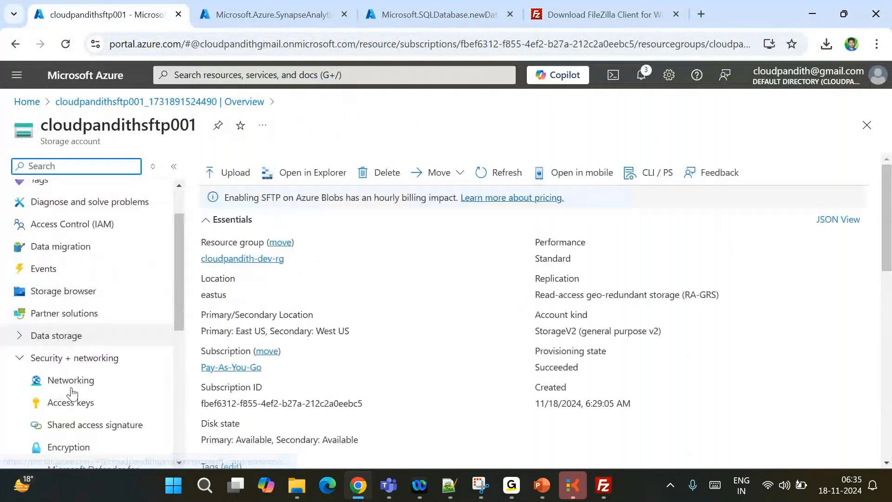
pyautogui.click(14, 283)
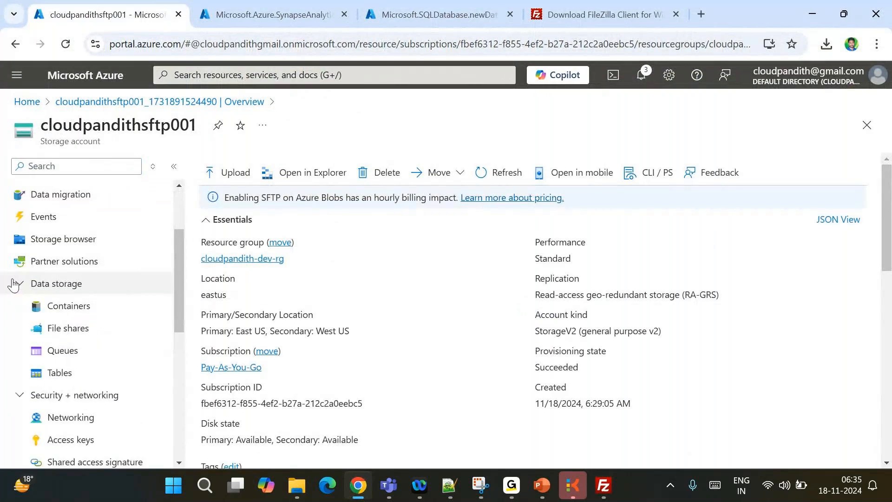
pyautogui.click(61, 307)
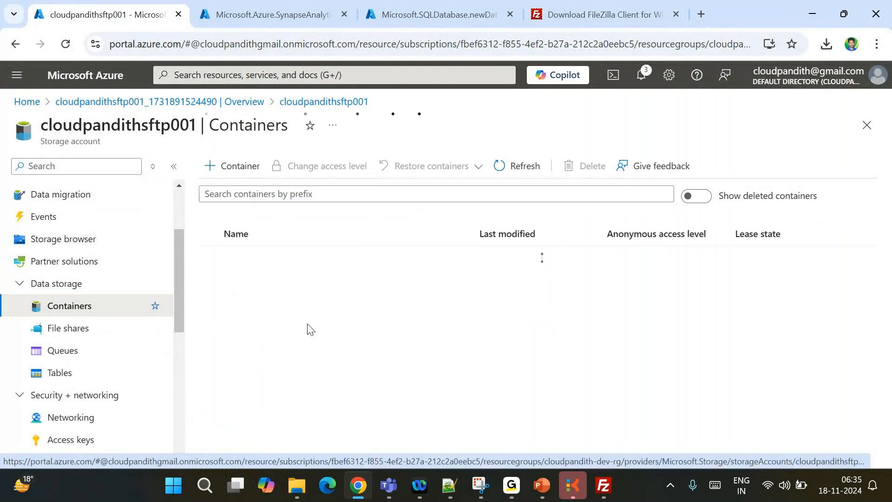
pyautogui.click(258, 285)
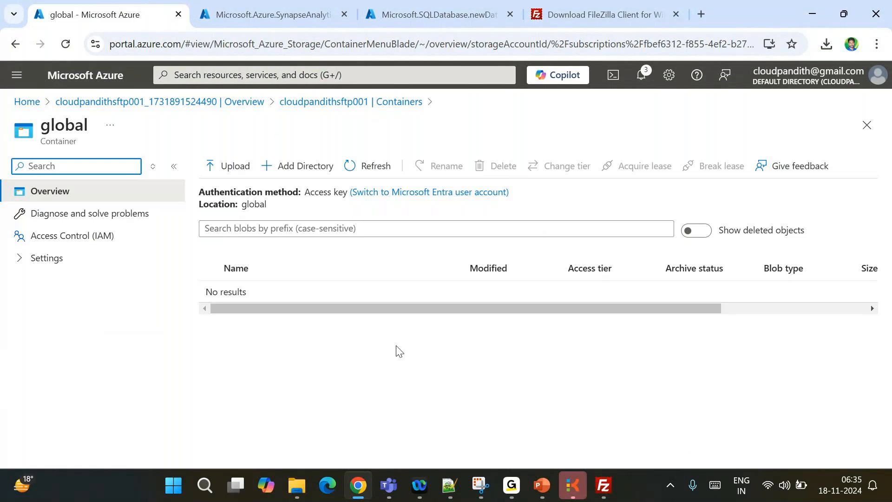
pyautogui.click(306, 166)
pyautogui.write('india')
pyautogui.click(733, 451)
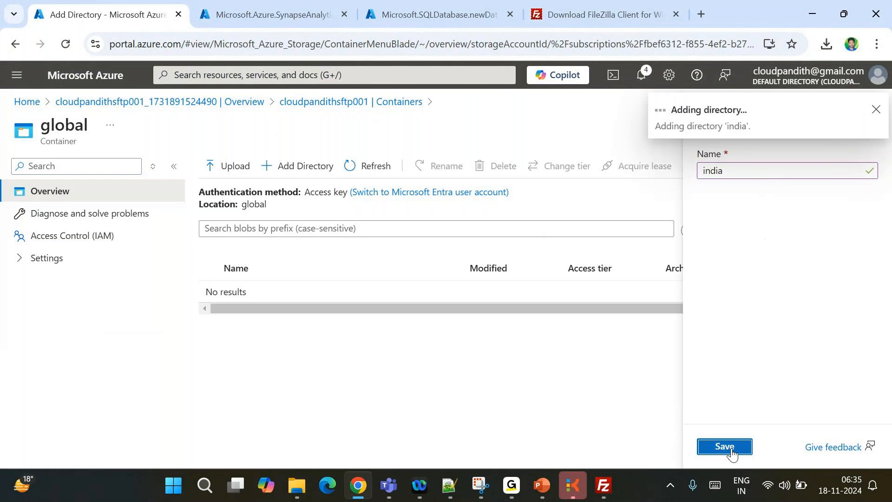
pyautogui.moveTo(602, 490)
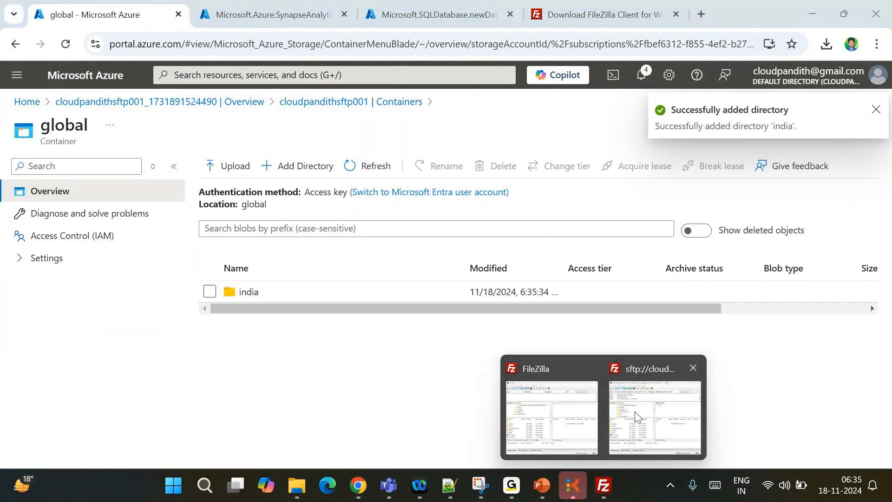
# In the connected sftp session, refresh the remote listing and open the new india folder
pyautogui.moveTo(640, 417)
pyautogui.moveTo(547, 407)
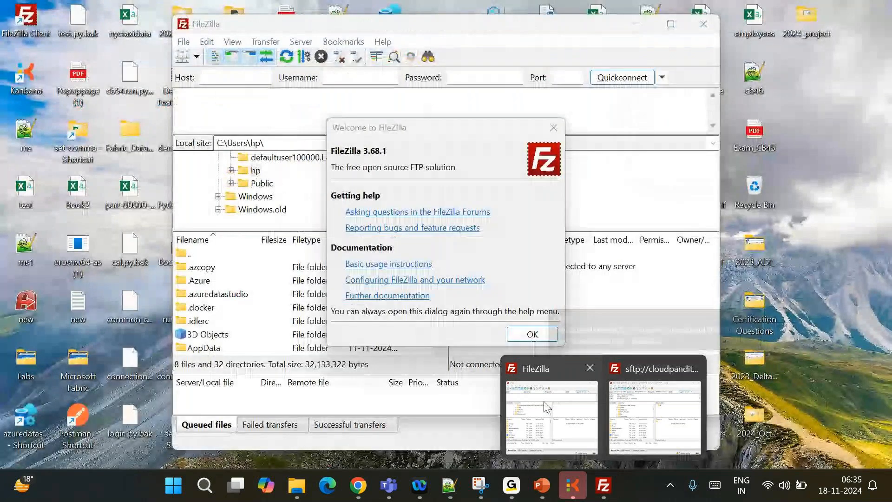
pyautogui.click(645, 405)
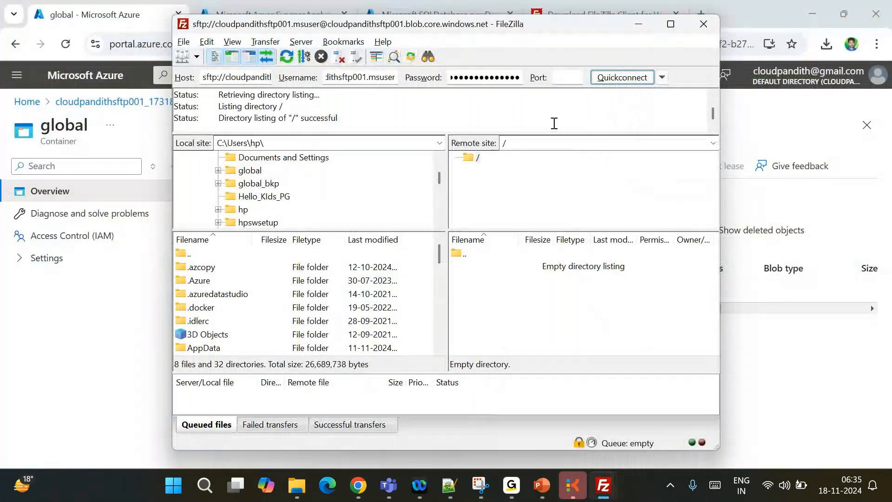
pyautogui.click(528, 142)
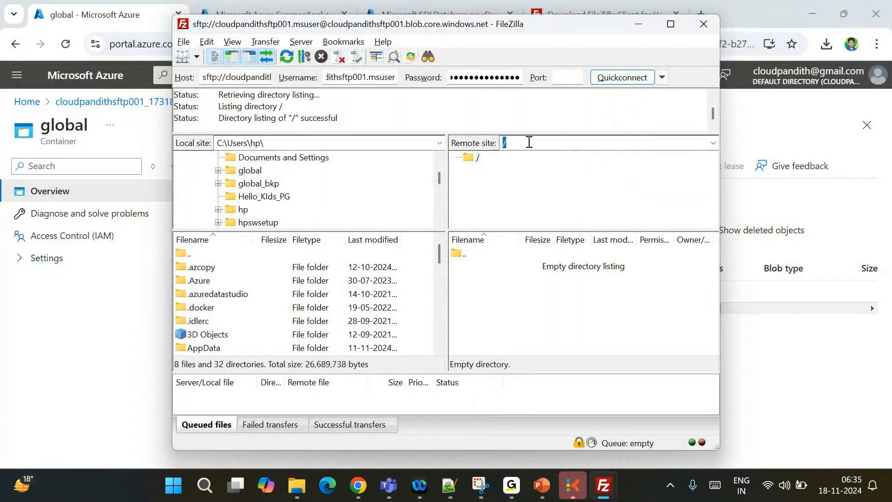
pyautogui.click(529, 142)
pyautogui.click(713, 143)
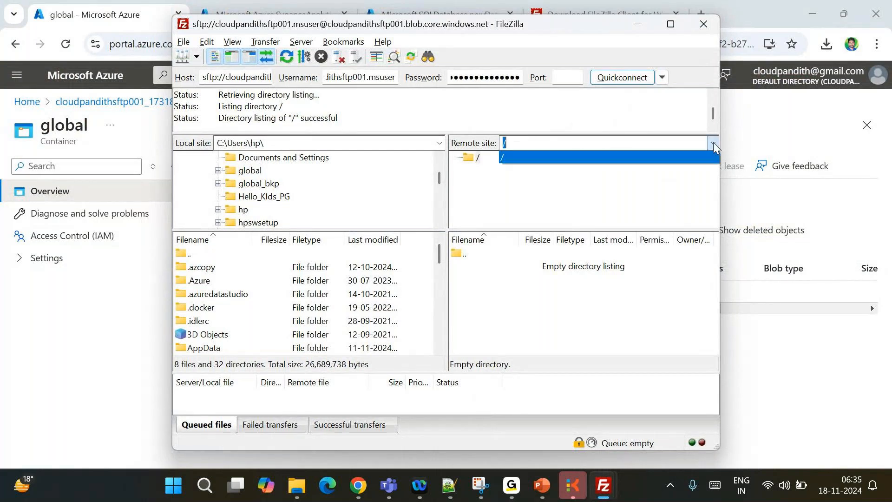
pyautogui.click(713, 142)
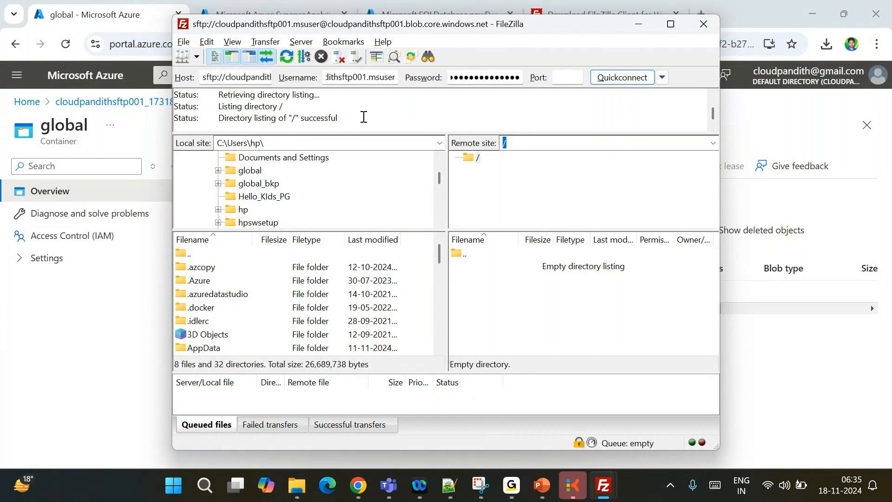
pyautogui.click(287, 58)
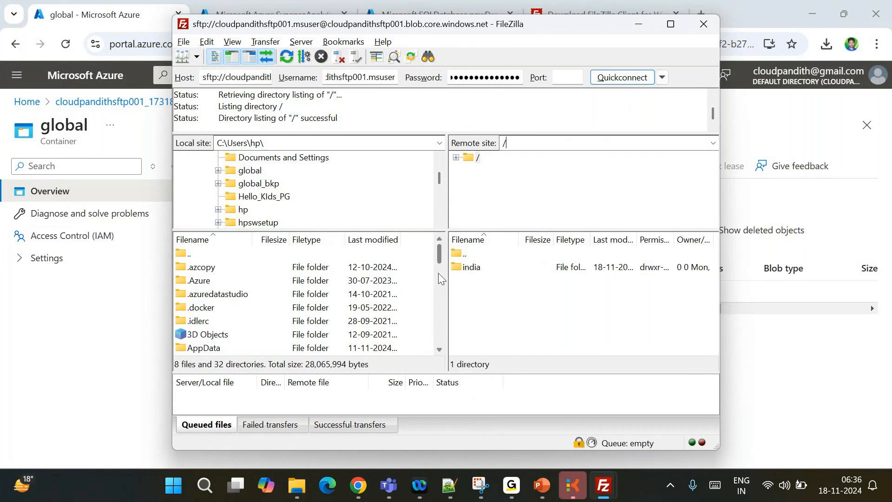
pyautogui.doubleClick(481, 275)
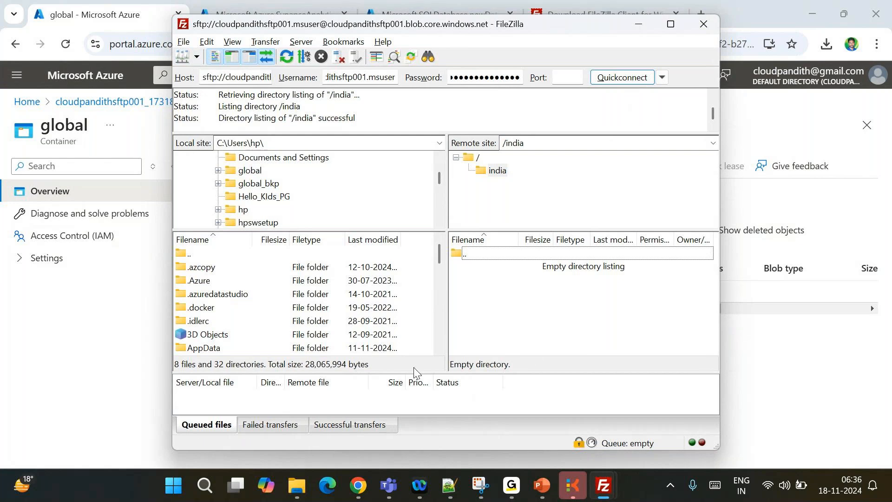
# Create the remote directory landing/creditdata under india and open landing to select creditdata
pyautogui.rightClick(494, 311)
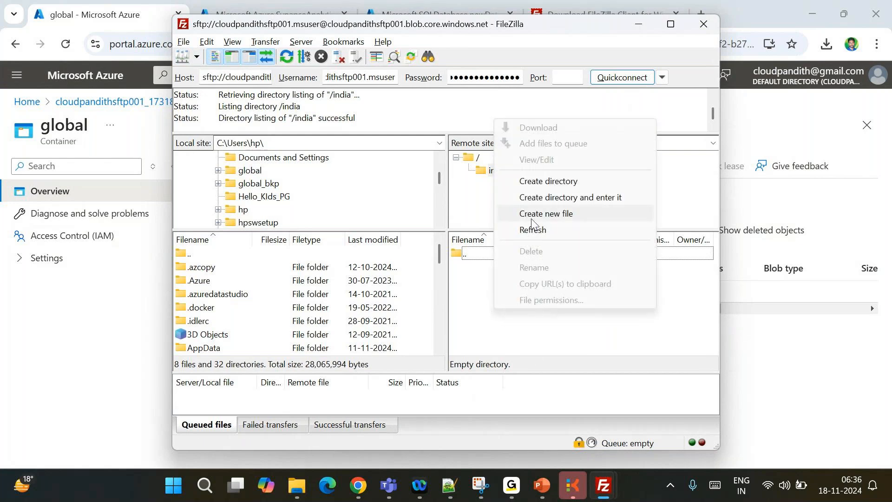
pyautogui.click(549, 182)
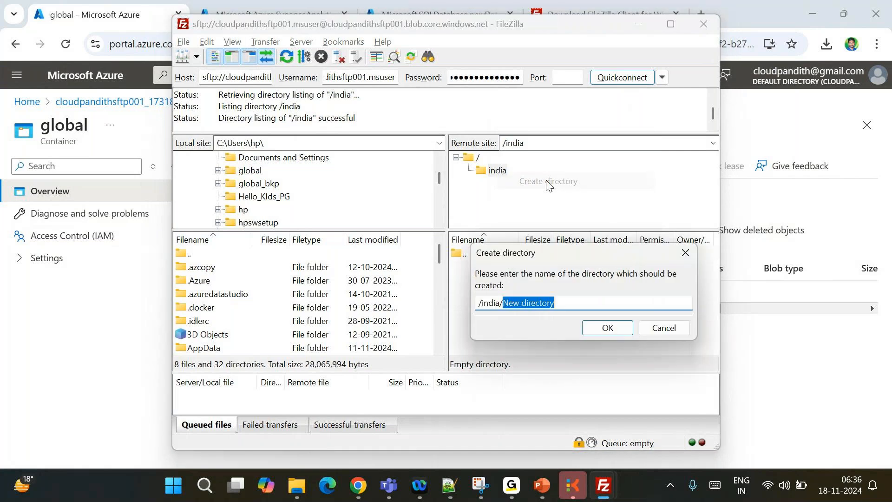
pyautogui.press('BackSpace')
pyautogui.write('landing/')
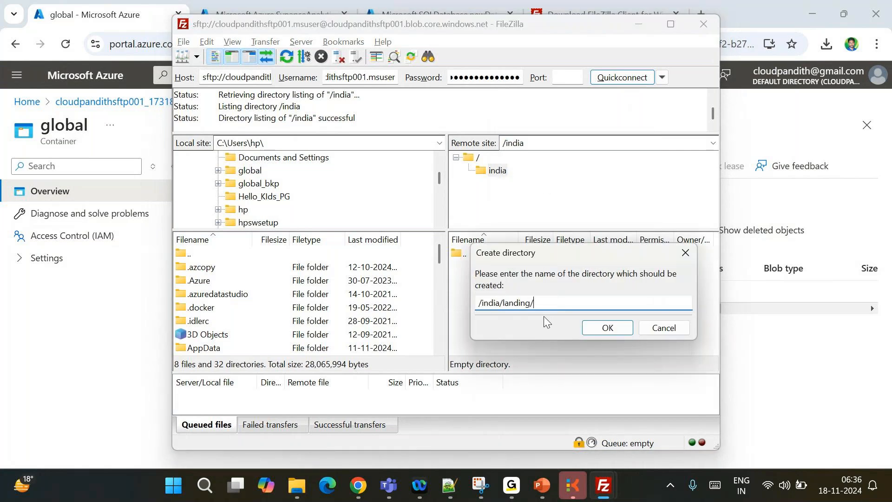
pyautogui.write('creditdata')
pyautogui.click(604, 327)
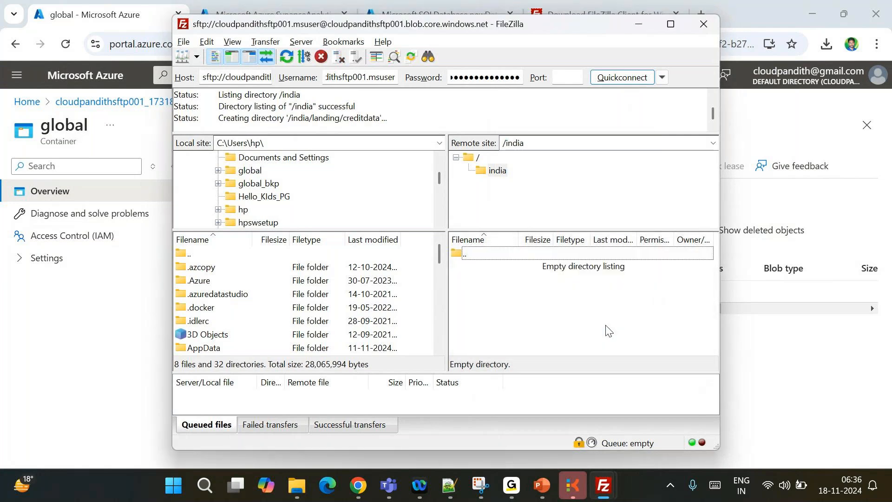
pyautogui.click(475, 266)
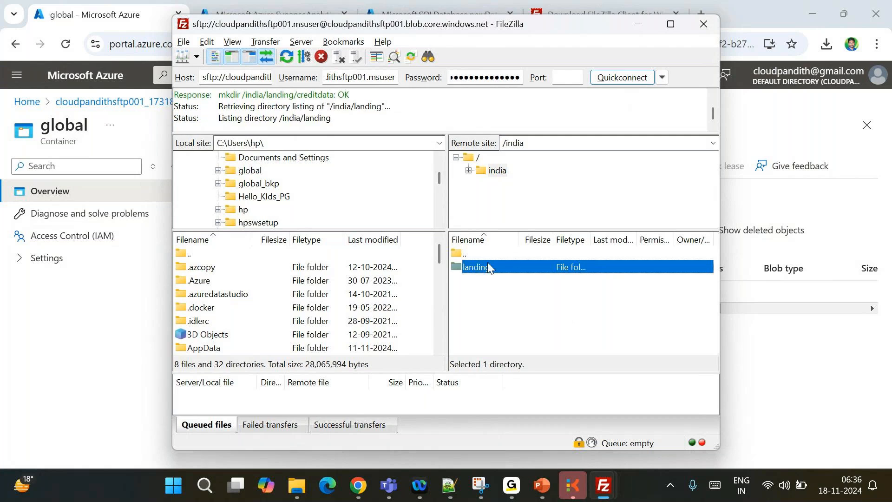
pyautogui.doubleClick(496, 272)
pyautogui.click(501, 270)
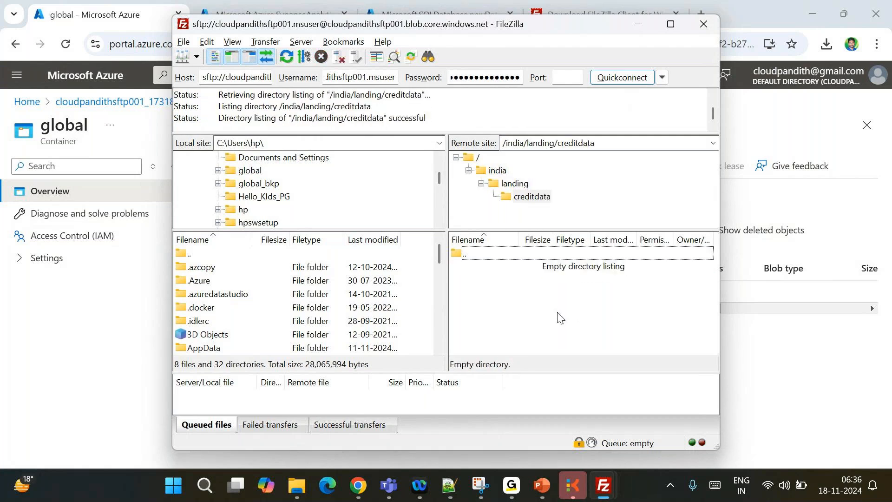
pyautogui.click(218, 171)
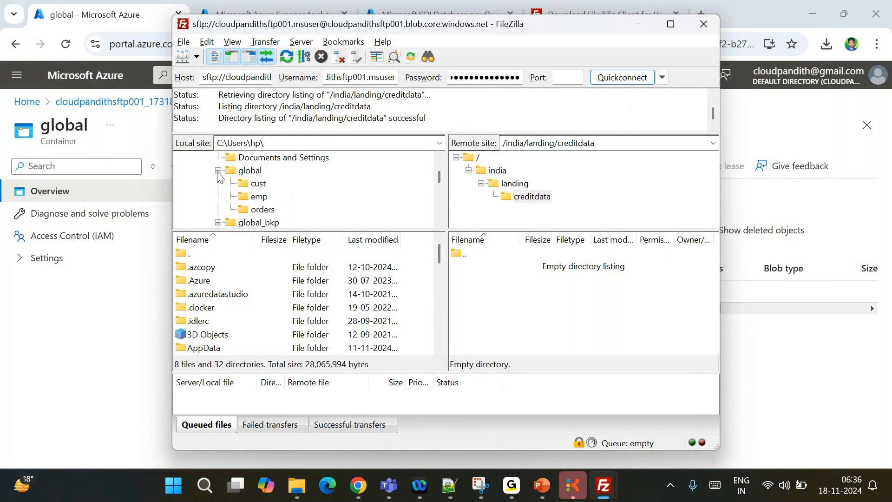
pyautogui.click(218, 171)
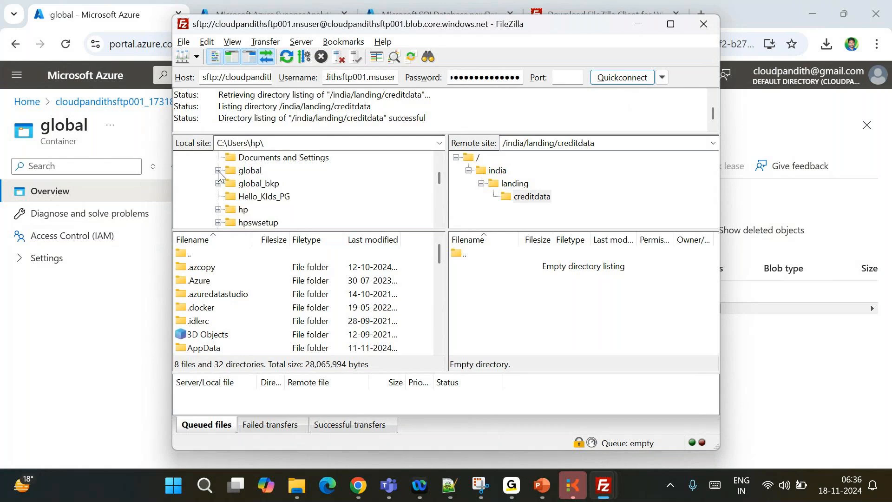
pyautogui.scroll(3, 260, 213)
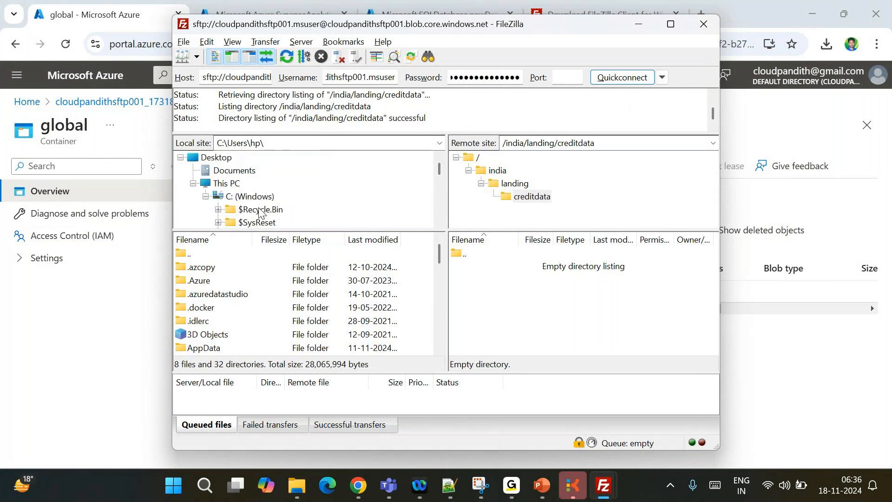
pyautogui.scroll(-8, 260, 213)
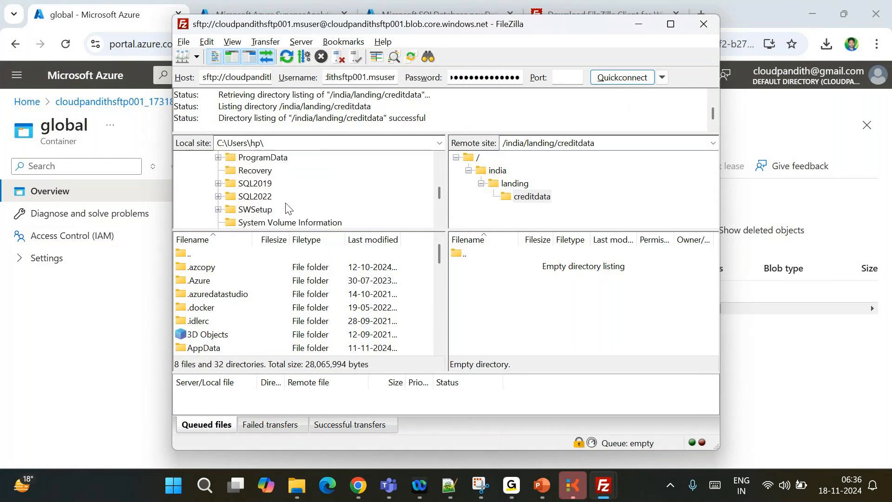
pyautogui.scroll(2, 286, 207)
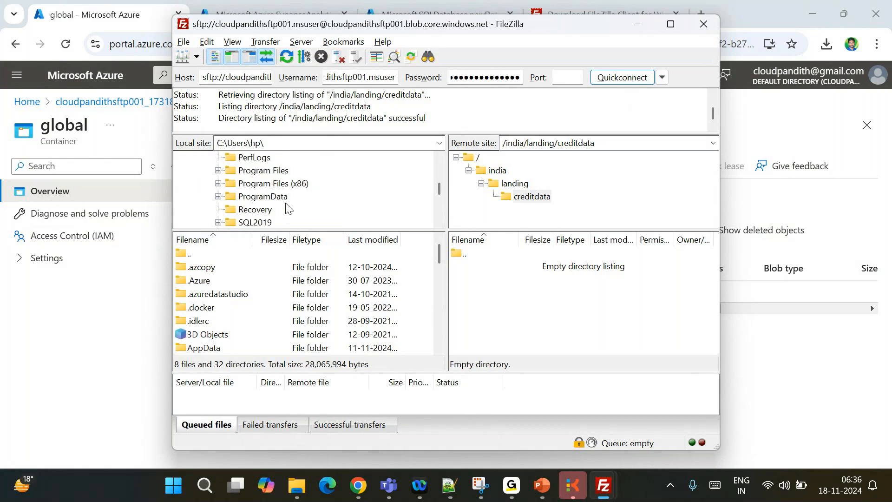
pyautogui.scroll(2, 287, 208)
pyautogui.scroll(2, 287, 209)
pyautogui.scroll(-4, 286, 208)
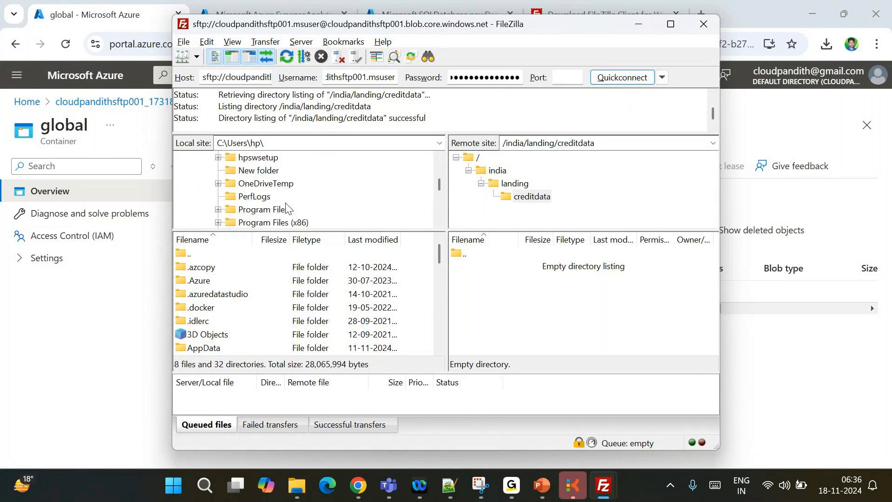
pyautogui.scroll(-4, 286, 208)
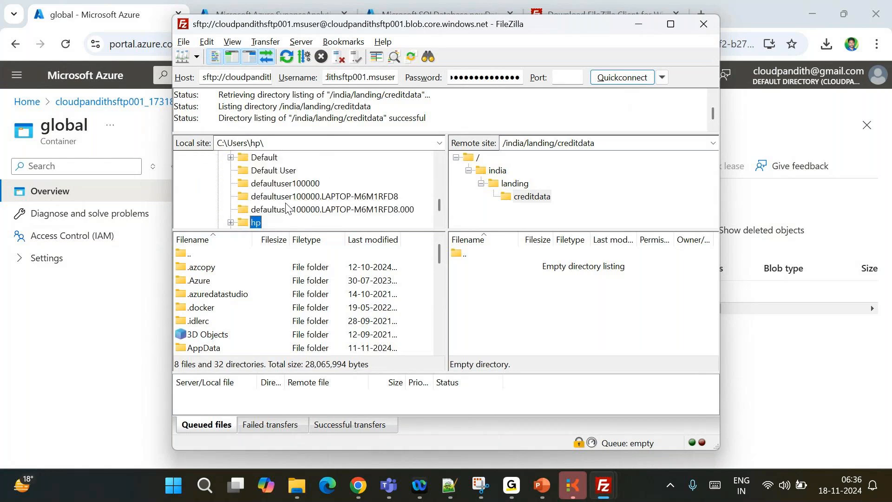
pyautogui.scroll(2, 286, 208)
pyautogui.click(218, 209)
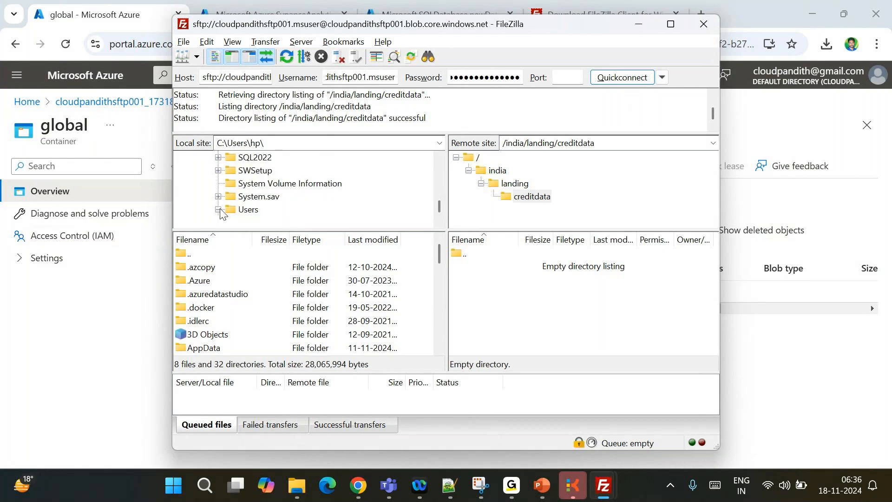
pyautogui.scroll(3, 269, 199)
pyautogui.scroll(2, 268, 199)
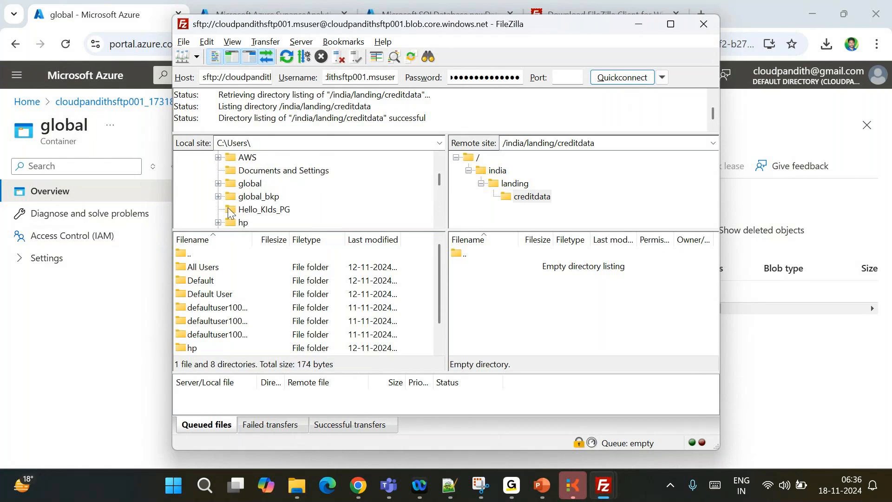
pyautogui.click(218, 184)
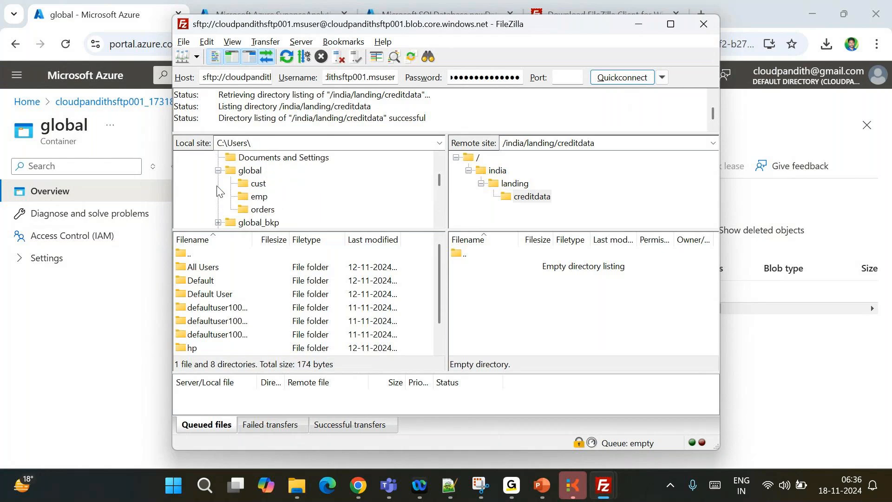
pyautogui.click(259, 183)
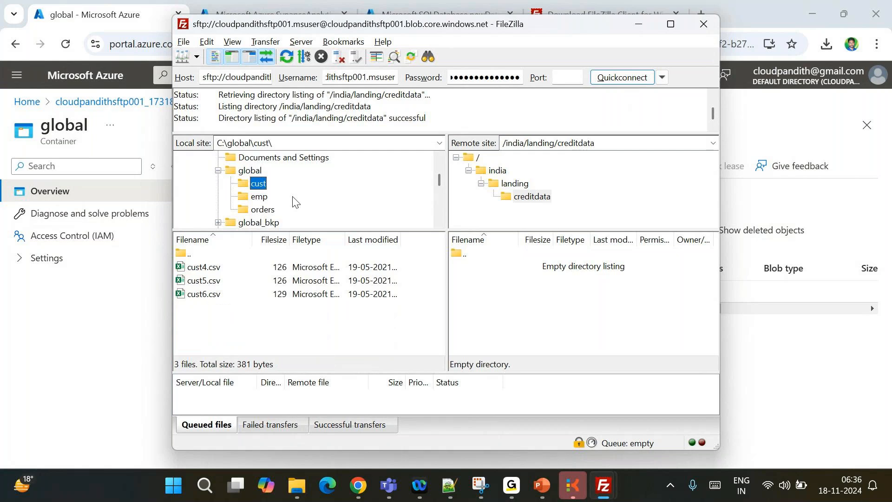
pyautogui.press('Down')
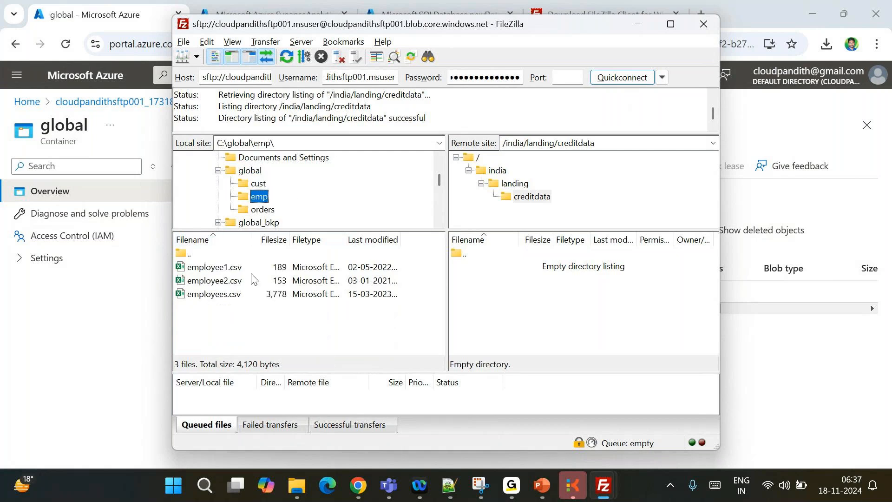
pyautogui.click(263, 209)
pyautogui.scroll(-1, 266, 214)
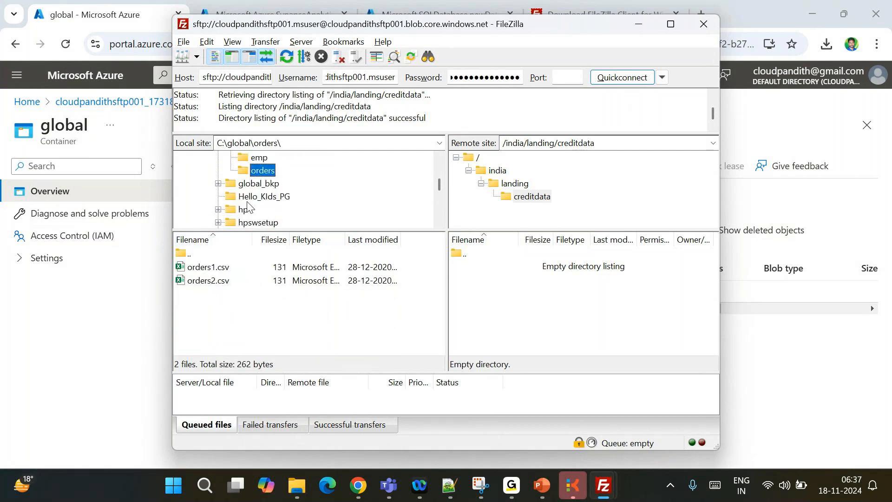
pyautogui.click(253, 184)
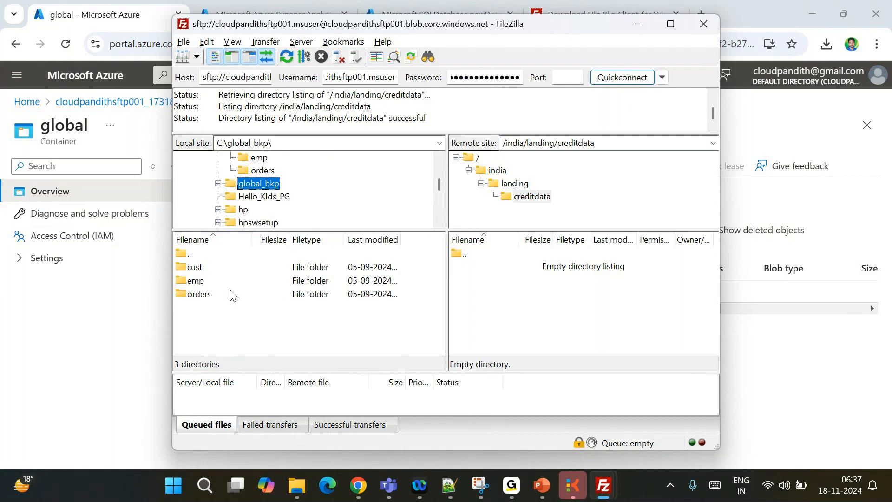
pyautogui.scroll(-1, 272, 200)
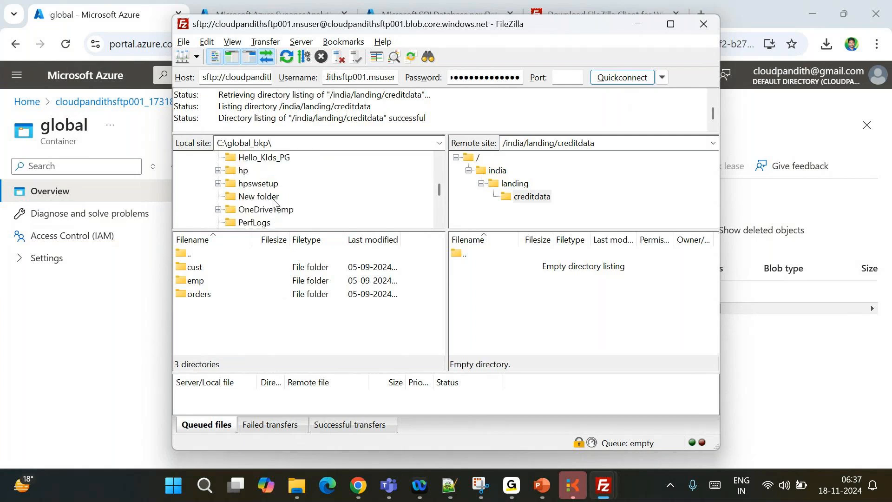
pyautogui.click(240, 172)
pyautogui.scroll(-7, 282, 218)
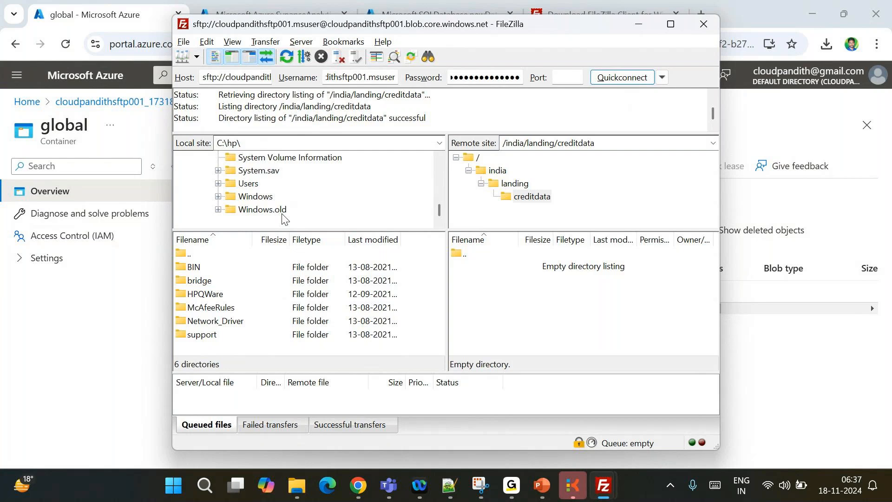
pyautogui.click(256, 185)
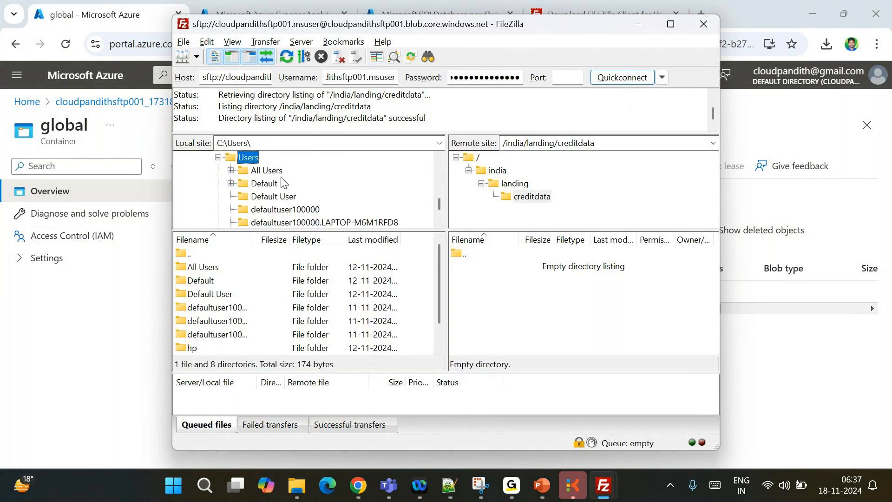
pyautogui.press('super+Tab')
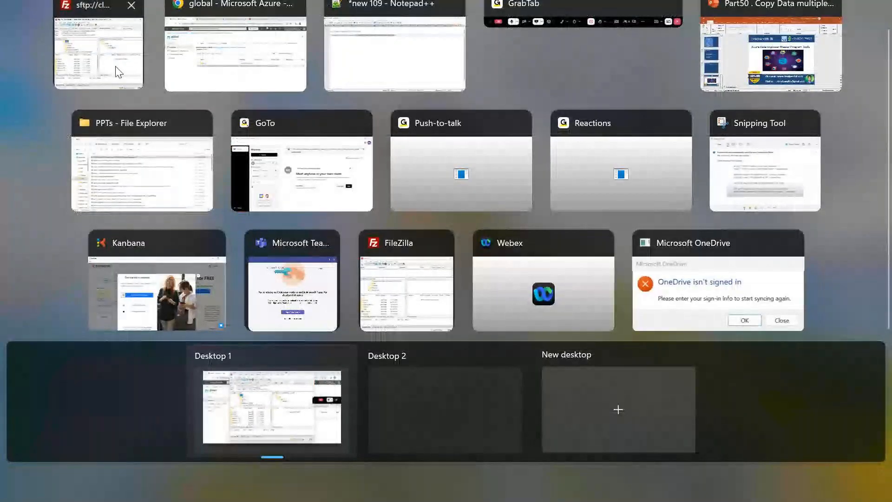
pyautogui.click(119, 72)
pyautogui.scroll(-2, 306, 208)
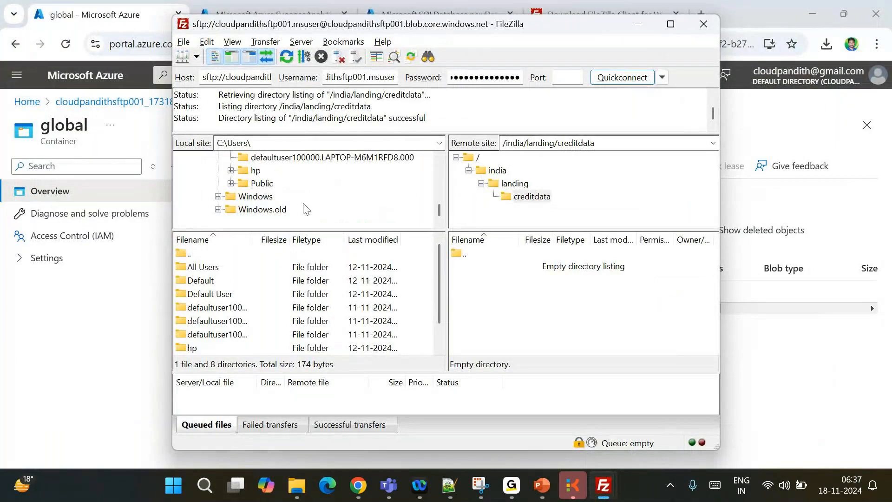
pyautogui.scroll(-1, 255, 313)
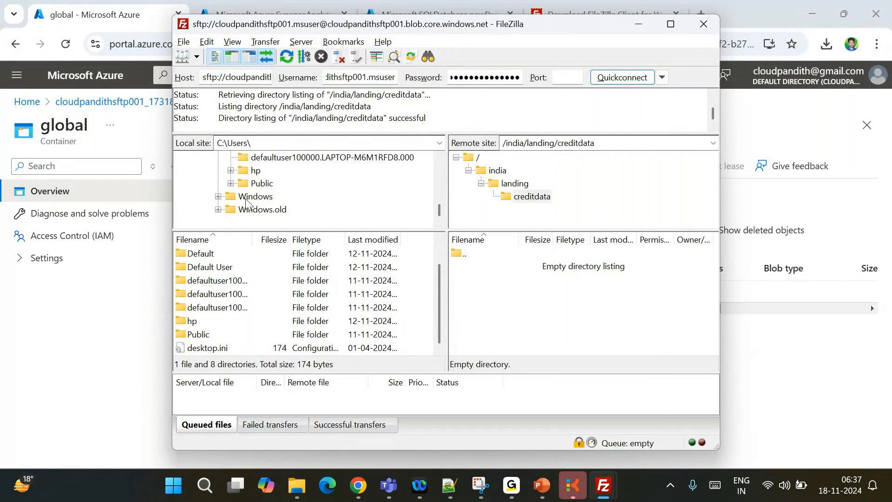
pyautogui.scroll(3, 246, 203)
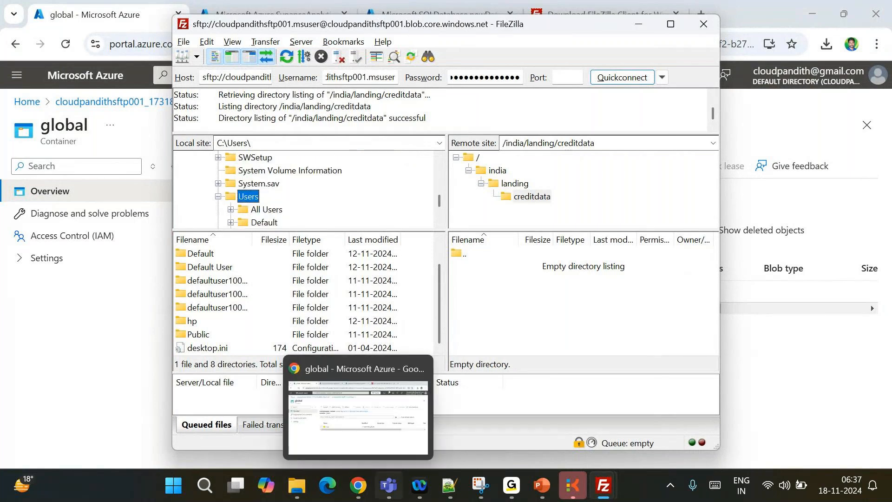
# Open Documents\cloudpandith-datasets\set-comma in File Explorer and copy its folder path
pyautogui.click(303, 495)
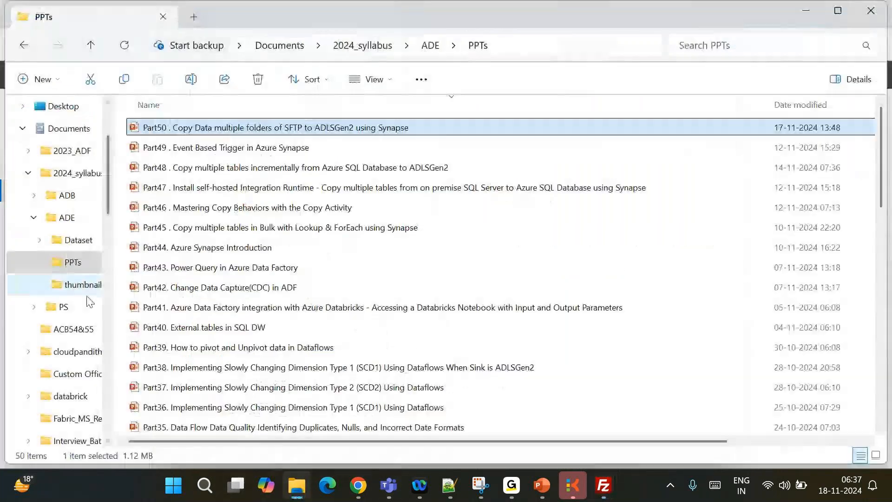
pyautogui.click(28, 173)
pyautogui.click(74, 217)
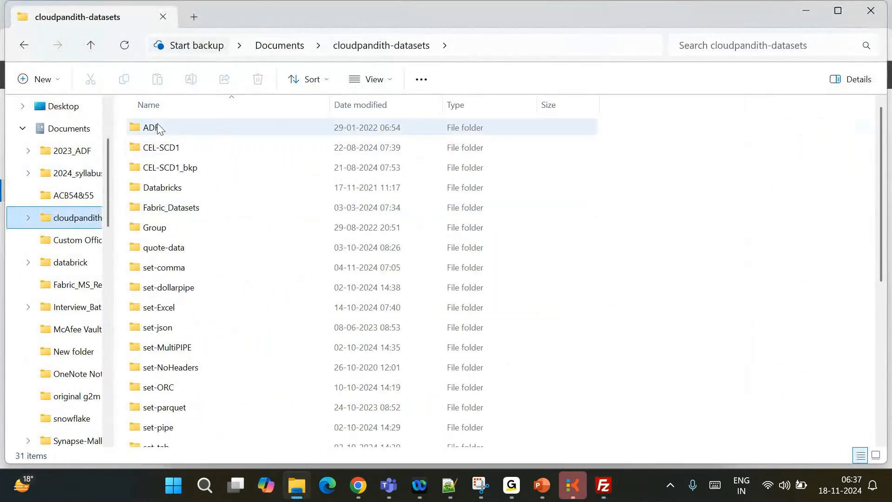
pyautogui.moveTo(171, 217)
pyautogui.doubleClick(153, 266)
pyautogui.scroll(-1, 226, 368)
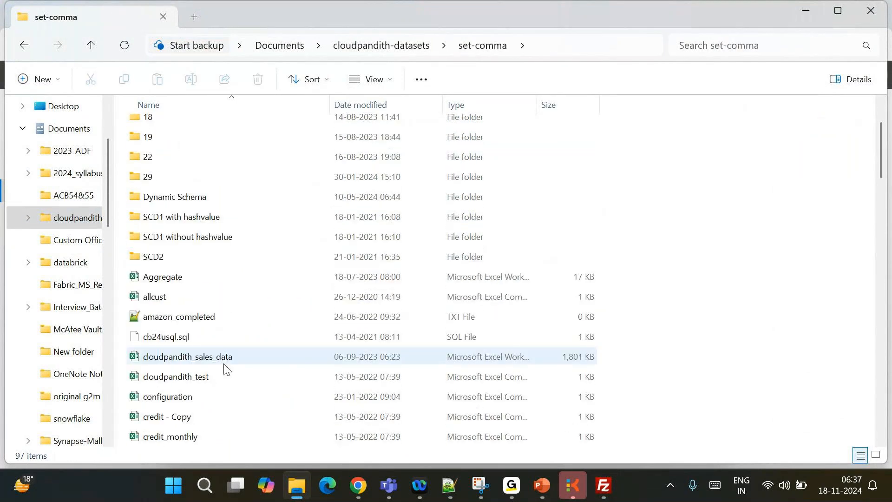
pyautogui.scroll(-2, 226, 369)
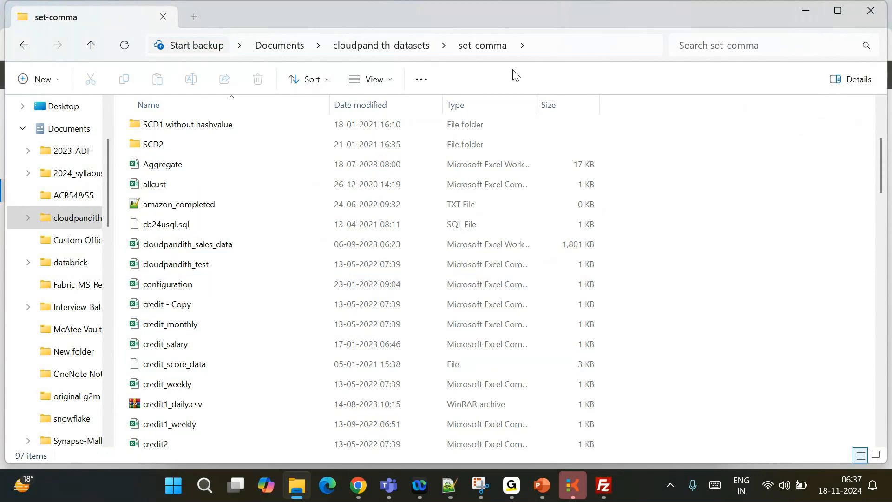
pyautogui.click(548, 47)
pyautogui.hotkey('ctrl', 'c')
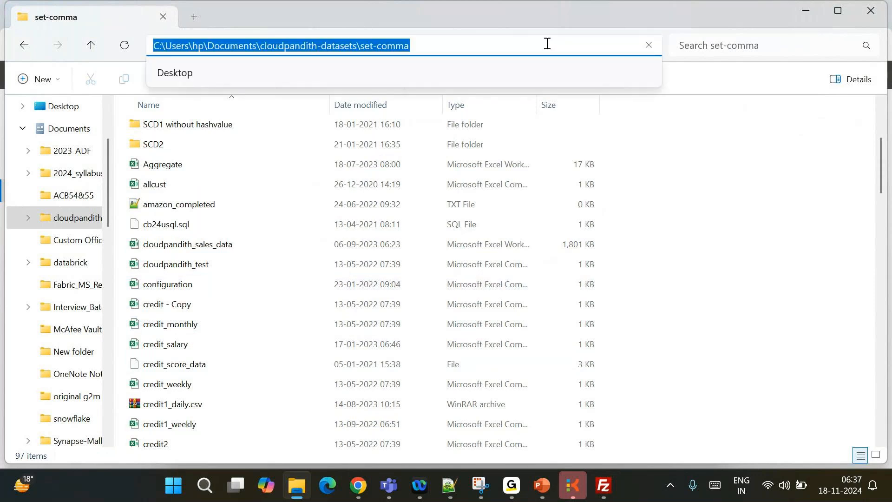
pyautogui.hotkey('alt', 'Tab')
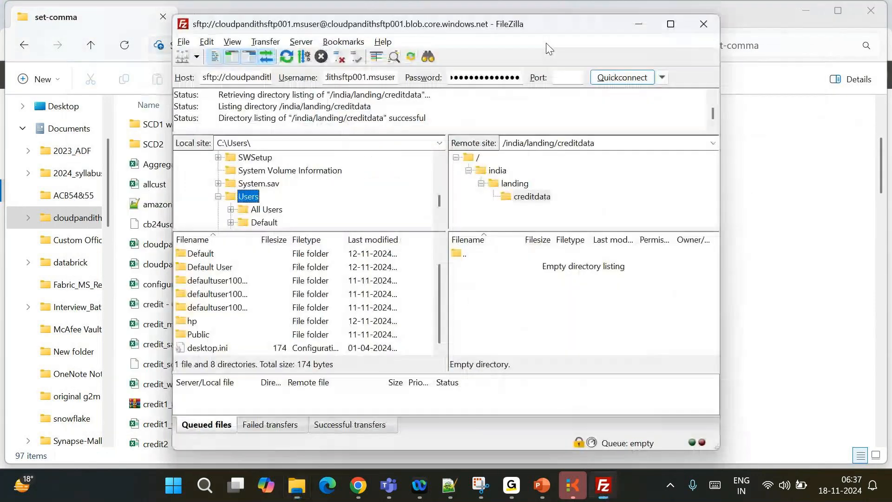
# Point FileZilla's local site at set-comma and upload credit_monthly.csv into /india/landing/creditdata
pyautogui.click(293, 142)
pyautogui.hotkey('ctrl', 'v')
pyautogui.press('Return')
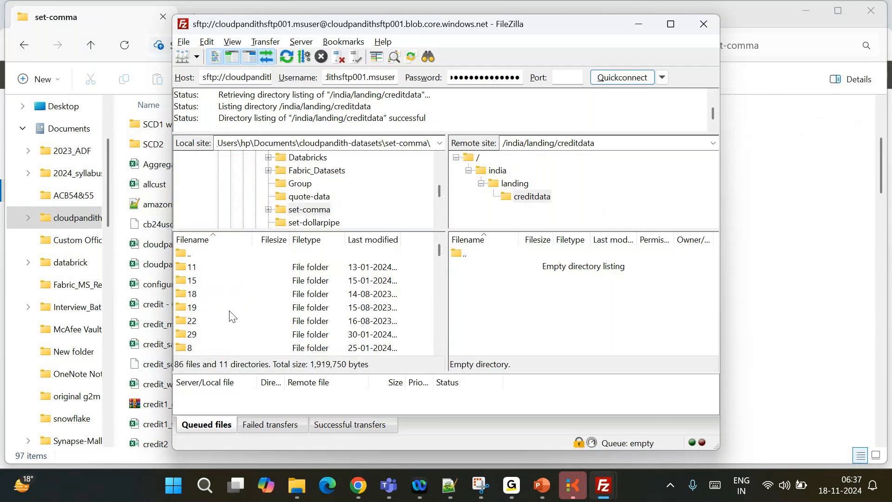
pyautogui.scroll(-5, 214, 343)
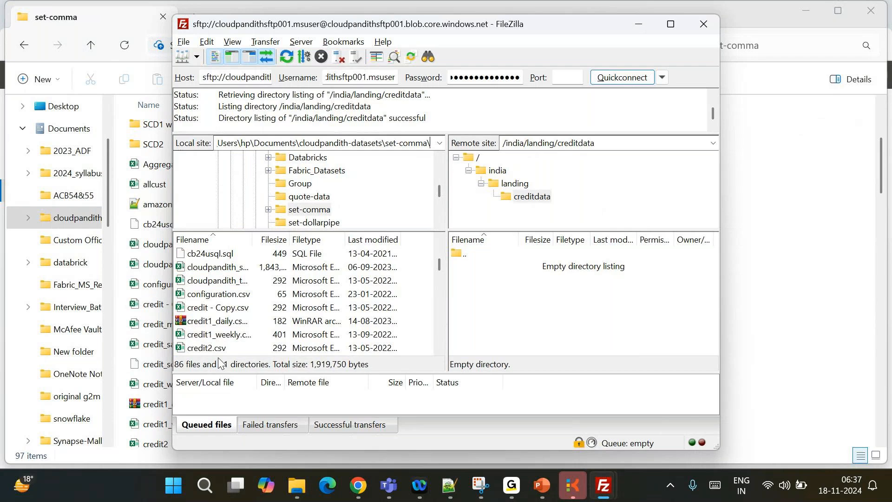
pyautogui.scroll(-2, 210, 308)
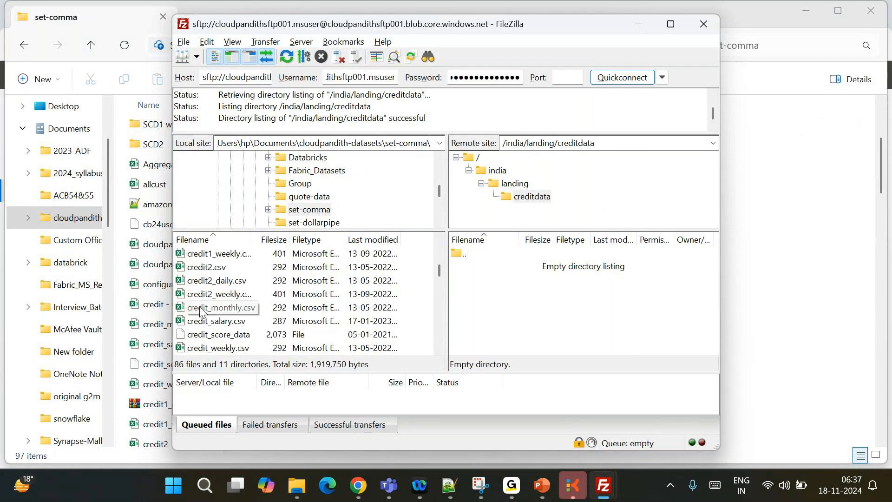
pyautogui.moveTo(208, 312); pyautogui.dragTo(545, 282)
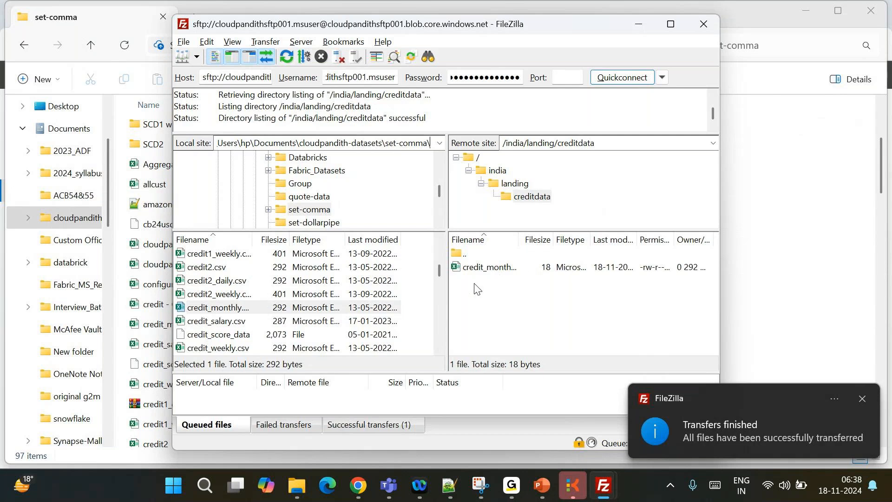
# Refresh the global container and find credit_monthly.csv (292 bytes) under india/landing/creditdata
pyautogui.click(361, 490)
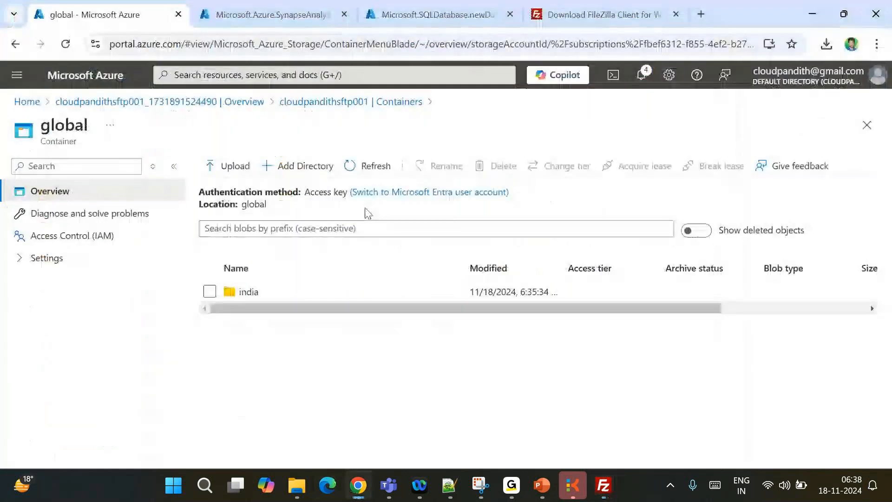
pyautogui.click(367, 166)
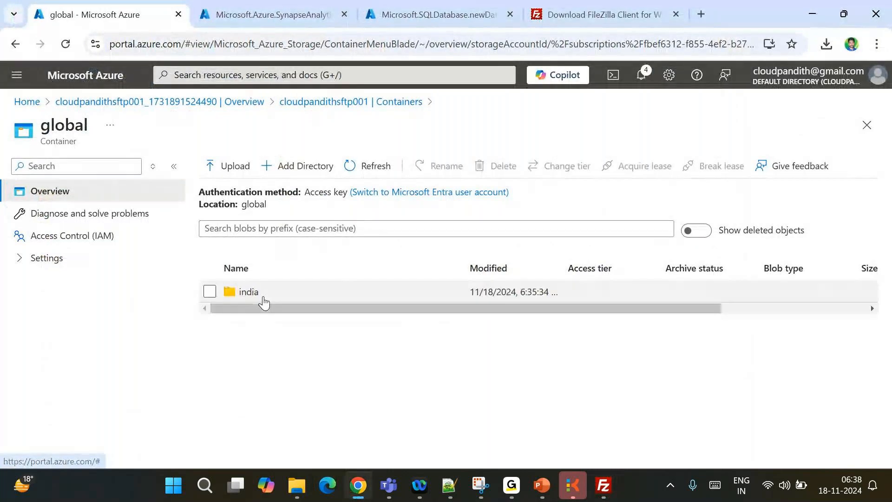
pyautogui.click(263, 298)
pyautogui.click(273, 317)
pyautogui.click(276, 318)
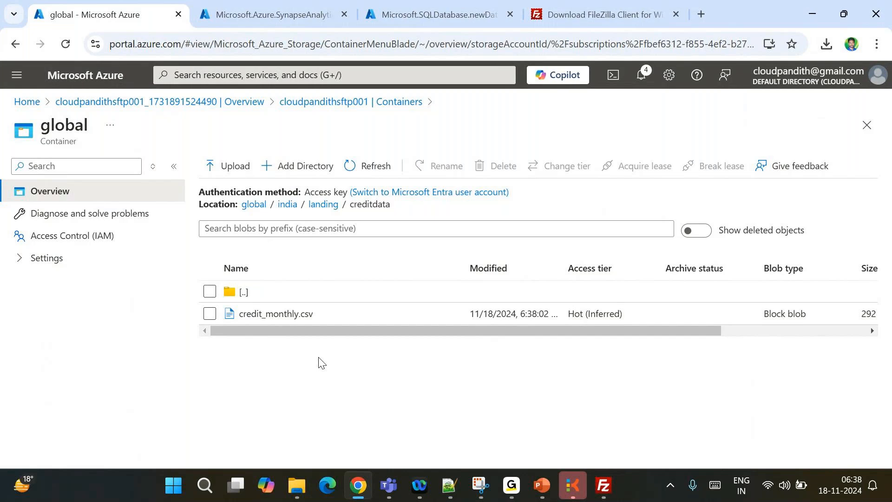
pyautogui.hotkey('alt', 'Tab')
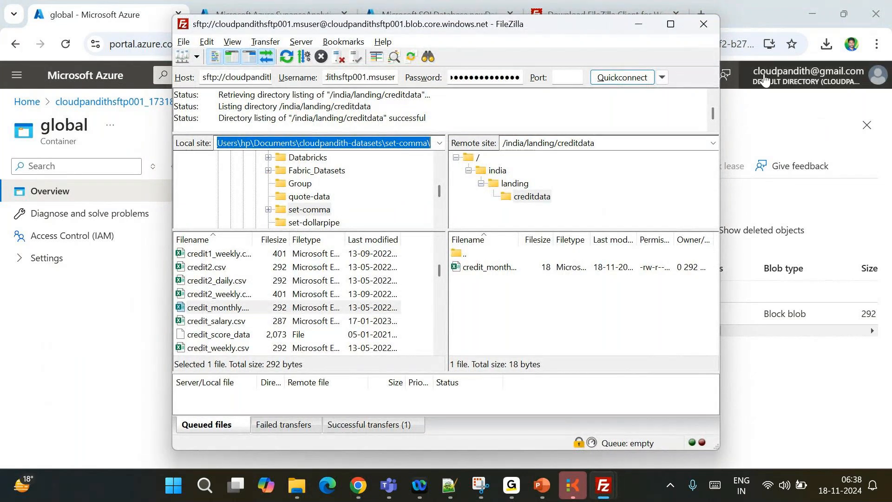
# Load google.com in a new Chrome tab
pyautogui.click(639, 24)
pyautogui.click(700, 9)
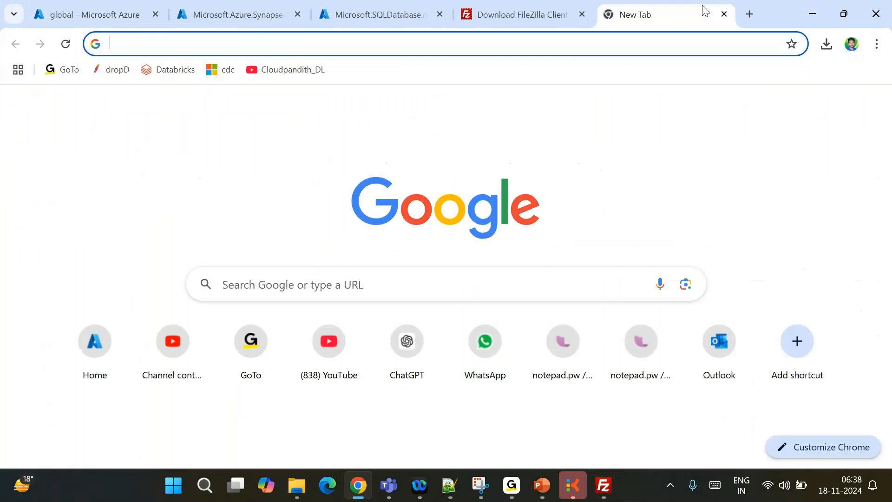
pyautogui.write('googl')
pyautogui.press('Right')
pyautogui.press('BackSpace')
pyautogui.press('BackSpace')
pyautogui.press('BackSpace')
pyautogui.press('BackSpace')
pyautogui.press('BackSpace')
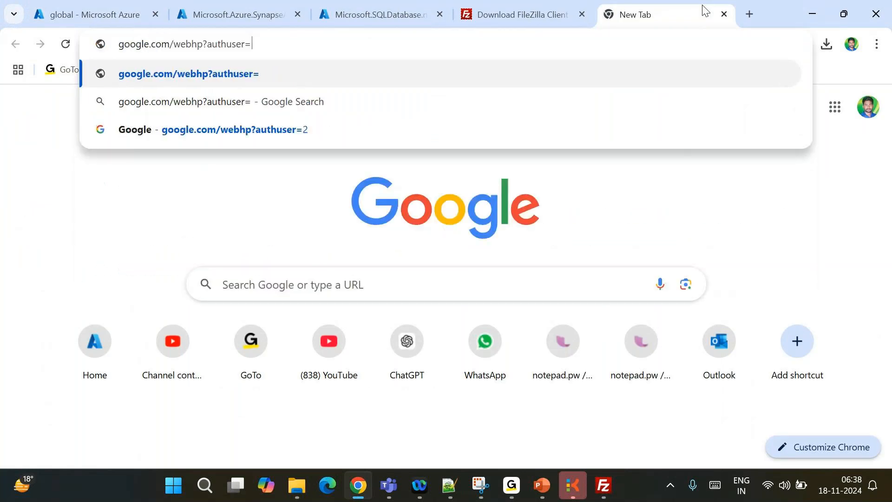
pyautogui.press('BackSpace')
pyautogui.press('BackSpace')
pyautogui.press('BackSpace')
pyautogui.press('BackSpace')
pyautogui.press('BackSpace')
pyautogui.press('BackSpace')
pyautogui.press('BackSpace')
pyautogui.press('BackSpace')
pyautogui.press('BackSpace')
pyautogui.press('BackSpace')
pyautogui.press('BackSpace')
pyautogui.press('BackSpace')
pyautogui.press('Return')
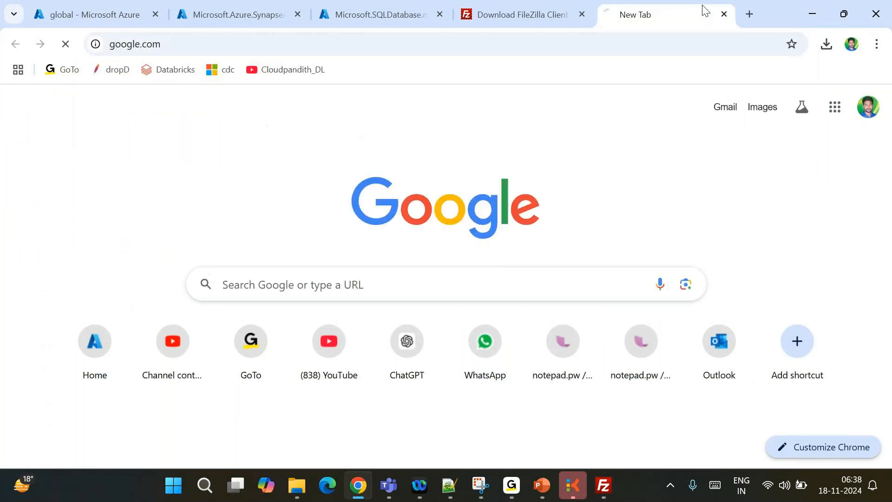
# Replace the address with gmail.com to load the Gmail inbox
pyautogui.click(212, 49)
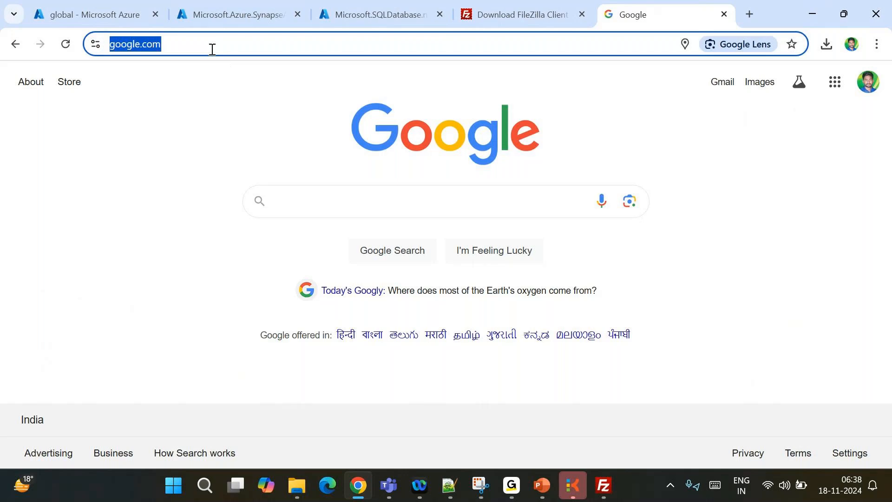
pyautogui.click(229, 125)
pyautogui.click(272, 49)
pyautogui.write('\\')
pyautogui.press('BackSpace')
pyautogui.write('gmail.com')
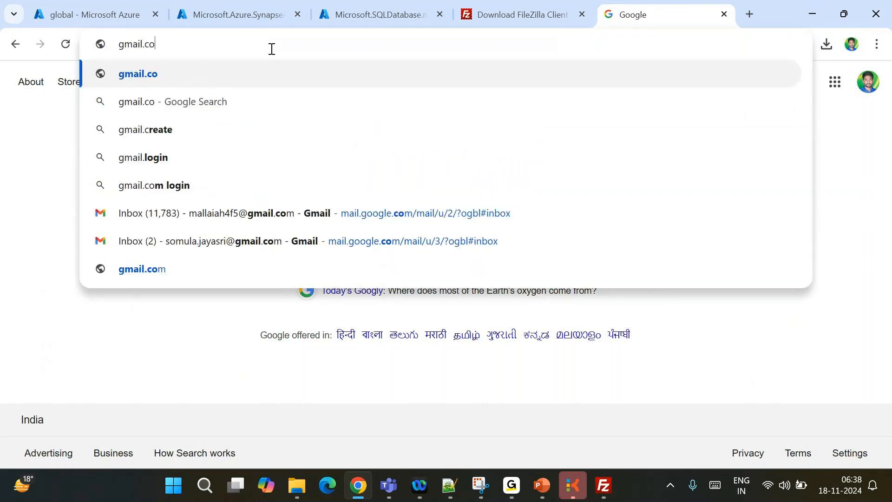
pyautogui.press('Return')
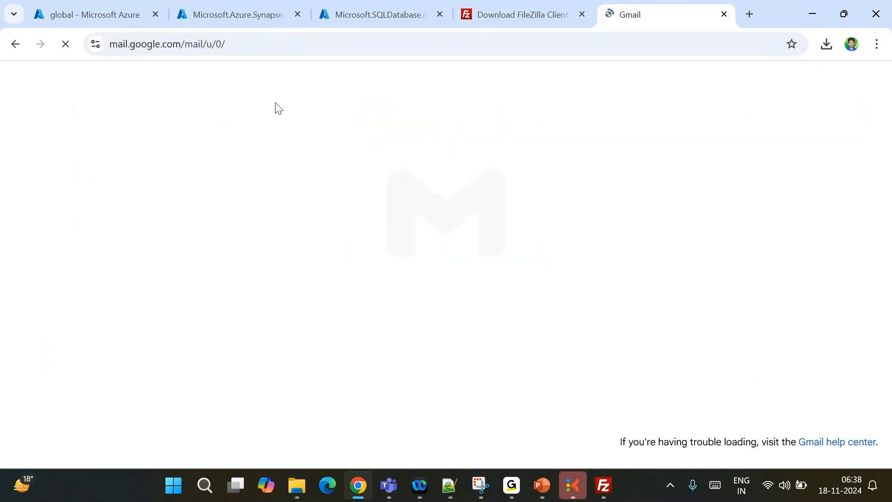
# Copy the Gmail inbox address and add blank lines below the connection details in Notepad++
pyautogui.click(255, 44)
pyautogui.hotkey('ctrl', 'c')
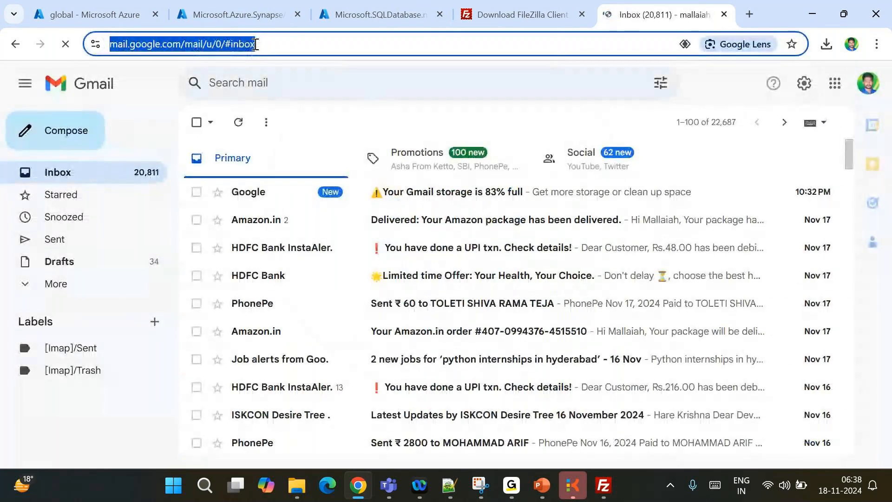
pyautogui.click(449, 486)
pyautogui.press('End')
pyautogui.press('Return')
pyautogui.press('Return')
pyautogui.press('Return')
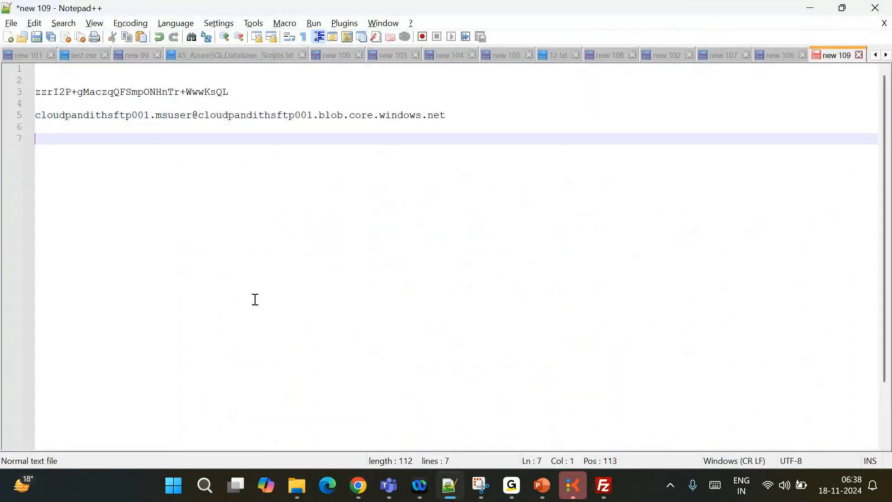
# Paste the Gmail address on line 8 and the FileZilla SFTP host address on line 11
pyautogui.hotkey('ctrl', 'v')
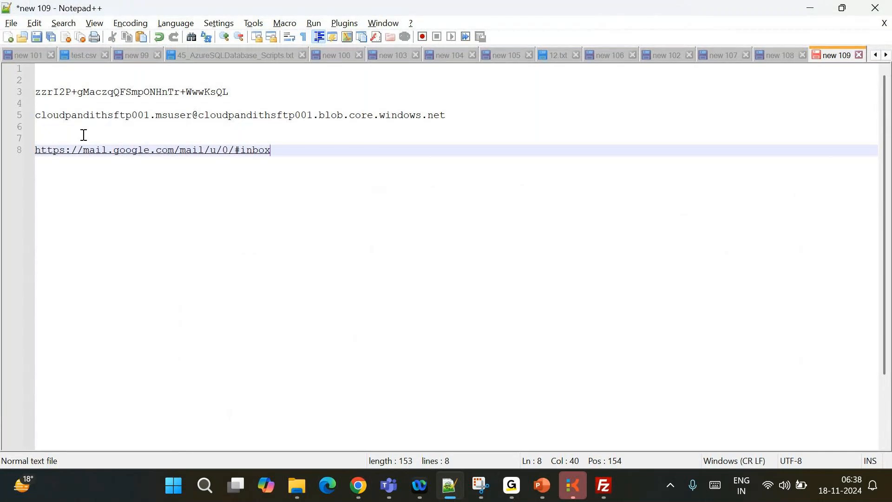
pyautogui.moveTo(269, 159); pyautogui.dragTo(35, 149)
pyautogui.moveTo(602, 493)
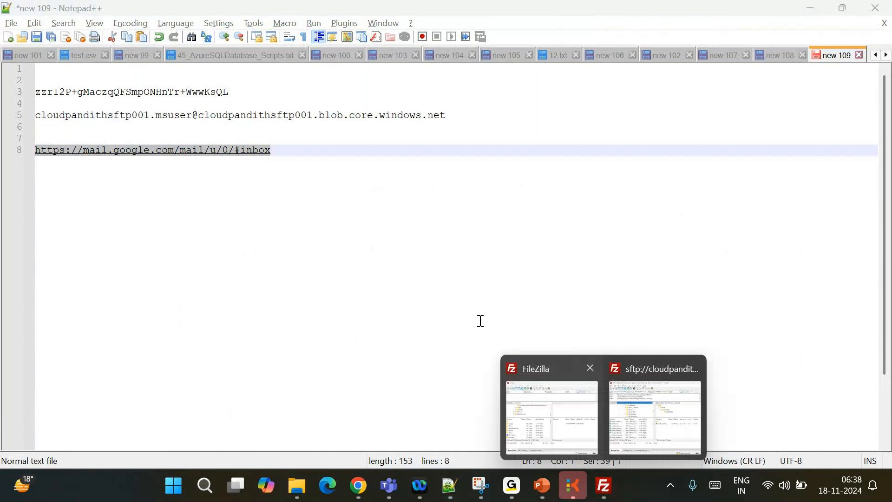
pyautogui.click(653, 434)
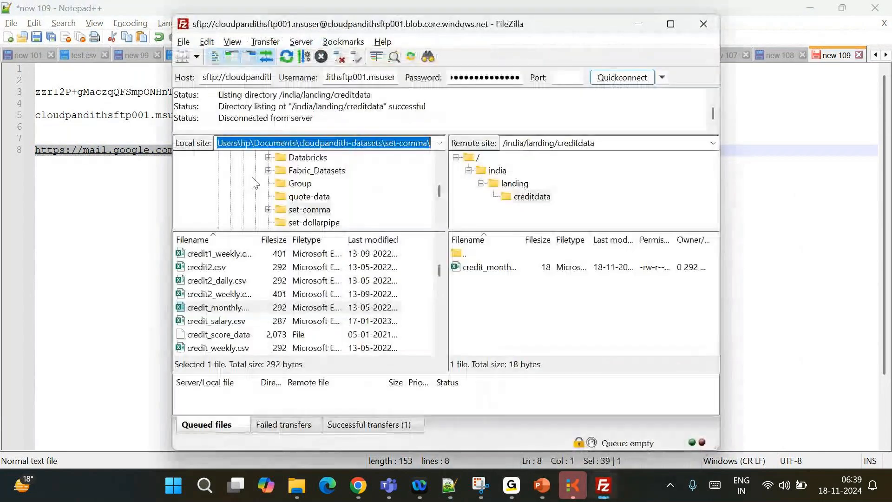
pyautogui.click(209, 75)
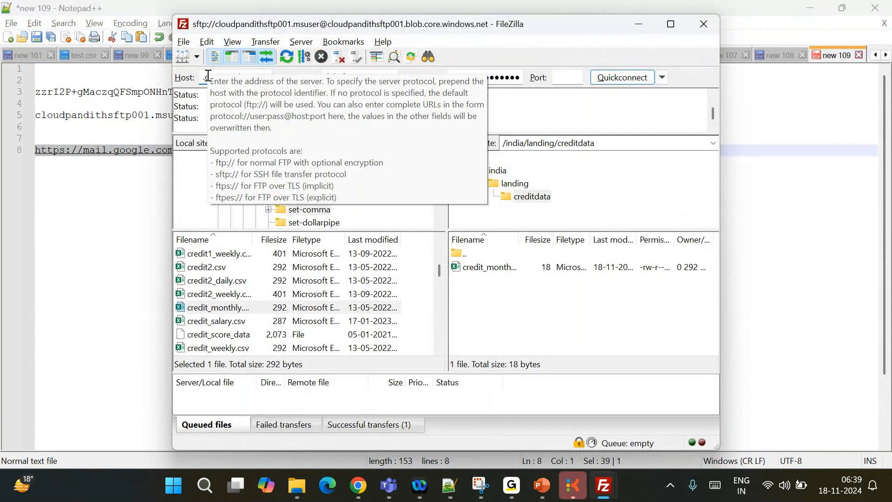
pyautogui.hotkey('alt', 'Tab')
pyautogui.click(295, 151)
pyautogui.press('Return')
pyautogui.press('Return')
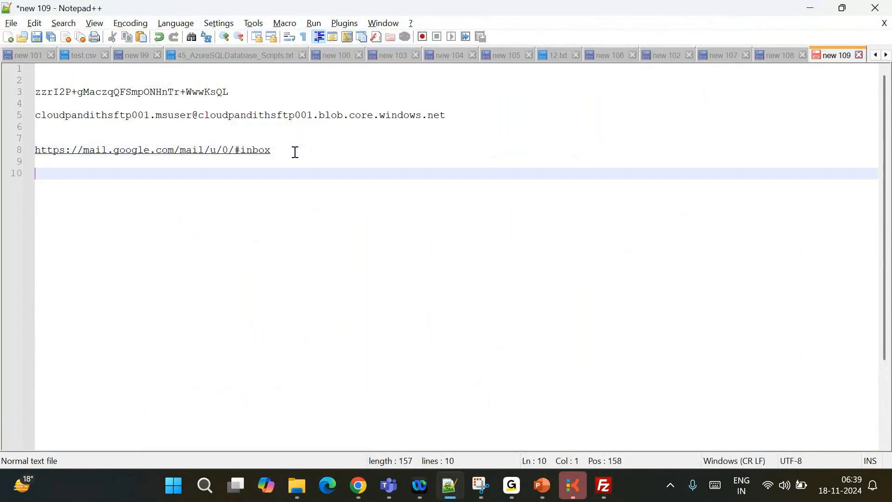
pyautogui.press('Return')
pyautogui.write('sftp://cloudpandithsftp001.blob.core.windows.net')
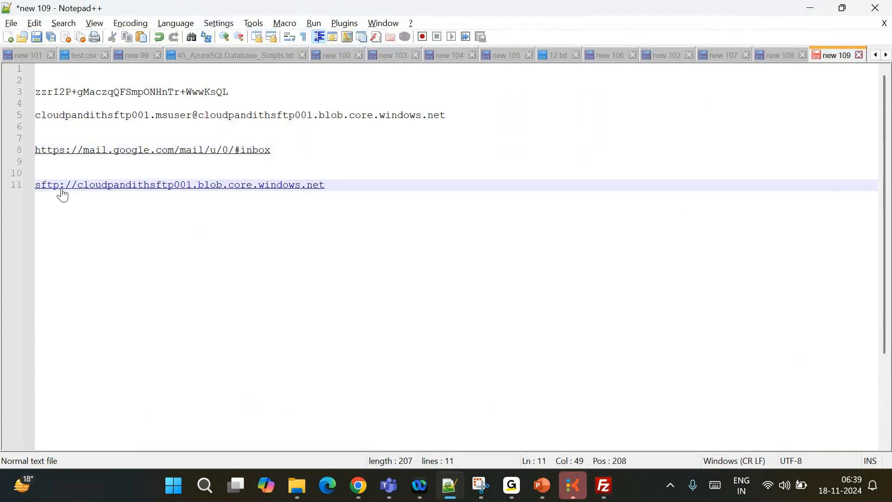
# Compare the sftp and https prefixes of the two saved addresses
pyautogui.moveTo(59, 188); pyautogui.dragTo(34, 190)
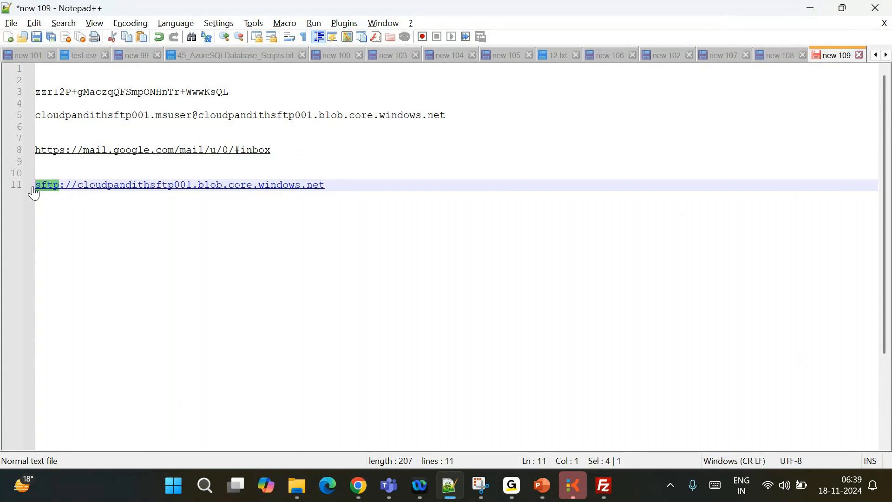
pyautogui.moveTo(65, 153); pyautogui.dragTo(29, 157)
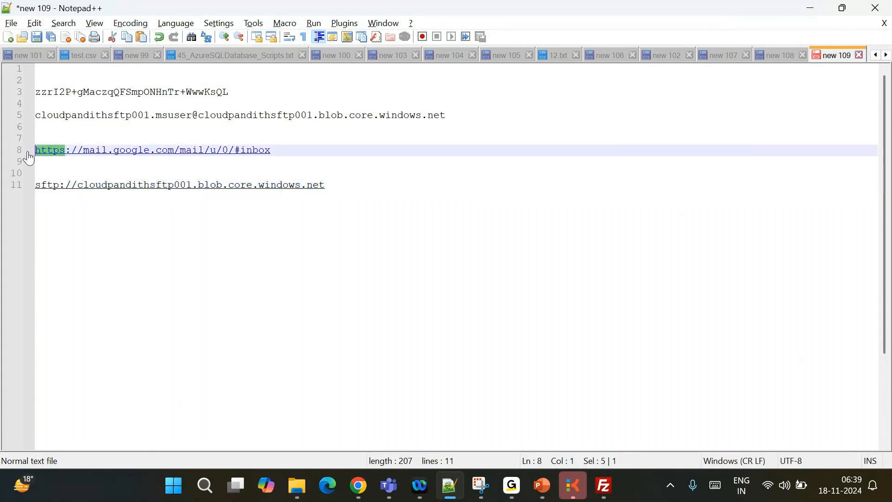
pyautogui.moveTo(59, 188); pyautogui.dragTo(19, 195)
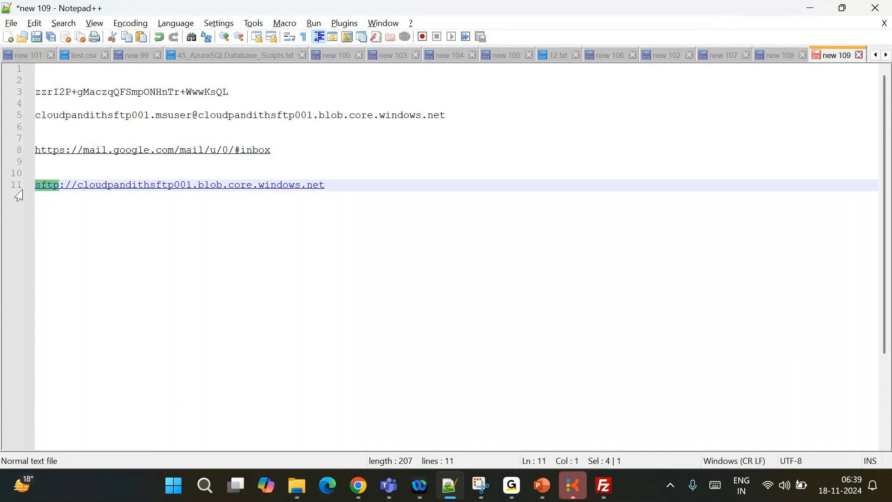
pyautogui.click(333, 185)
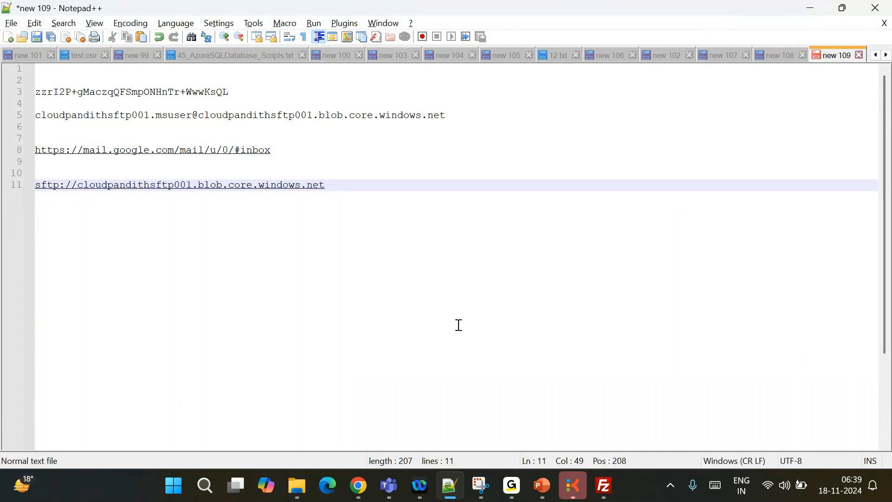
pyautogui.click(362, 489)
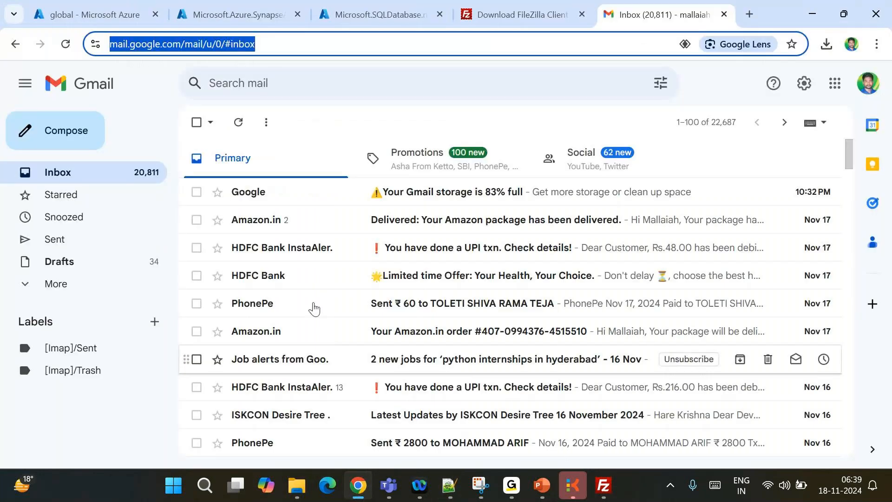
pyautogui.hotkey('alt', 'Tab')
pyautogui.moveTo(603, 486)
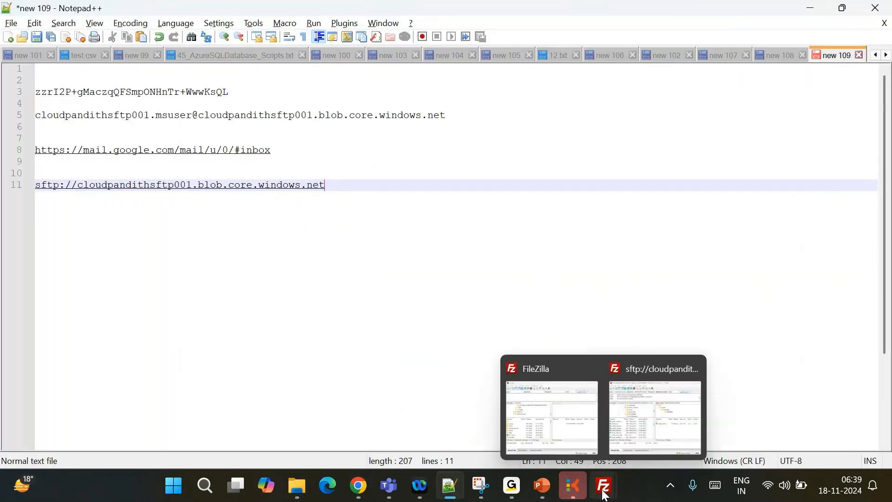
pyautogui.click(629, 417)
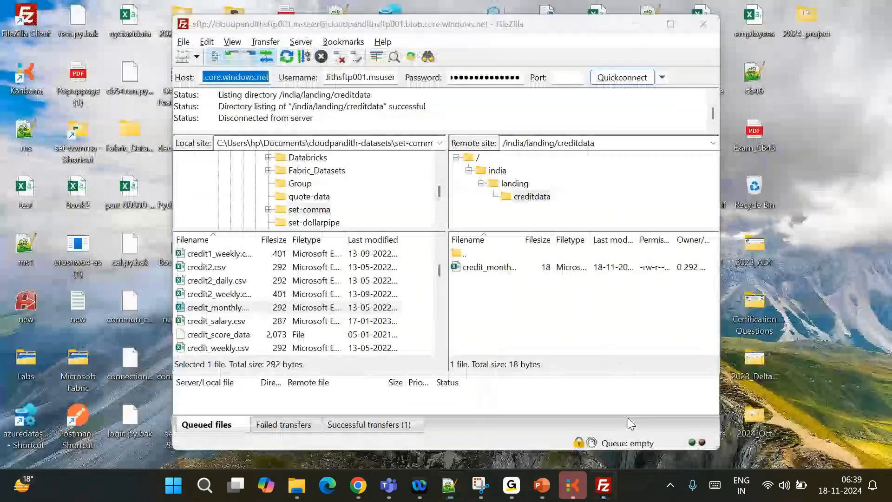
pyautogui.click(368, 489)
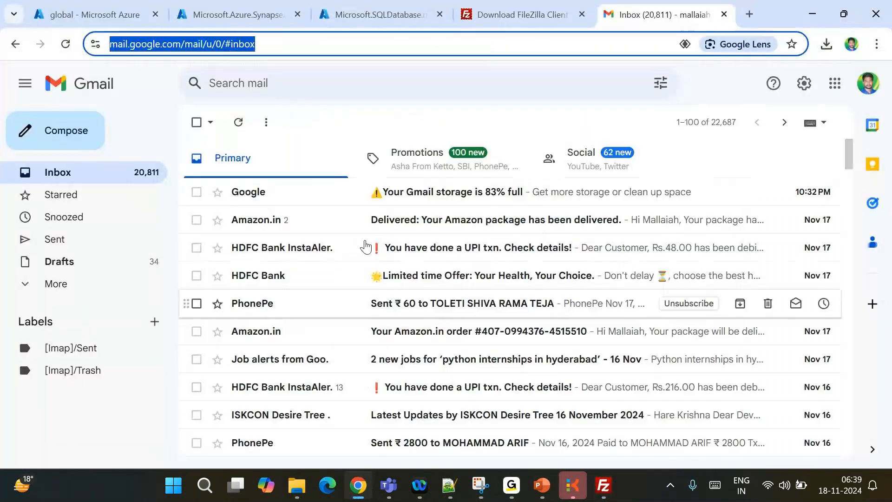
# Close the FileZilla and Gmail tabs and check the Synapse and SQL Database deployments
pyautogui.click(583, 12)
pyautogui.click(586, 13)
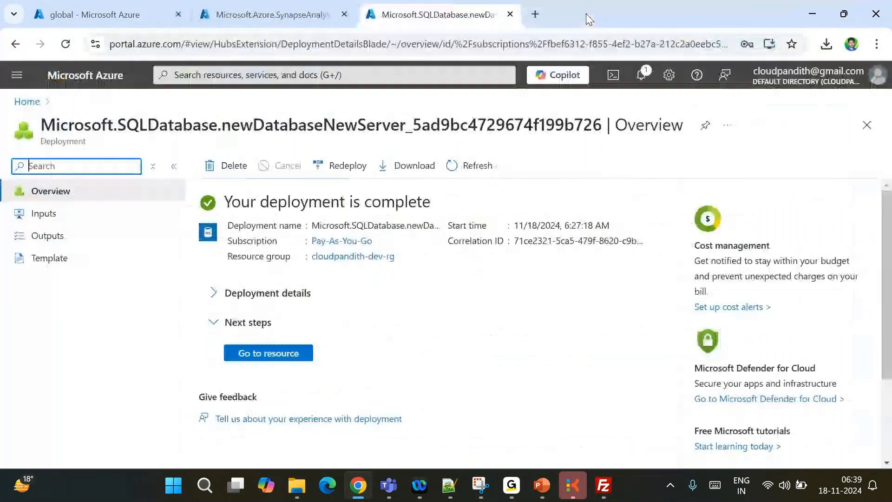
pyautogui.click(90, 7)
pyautogui.click(268, 6)
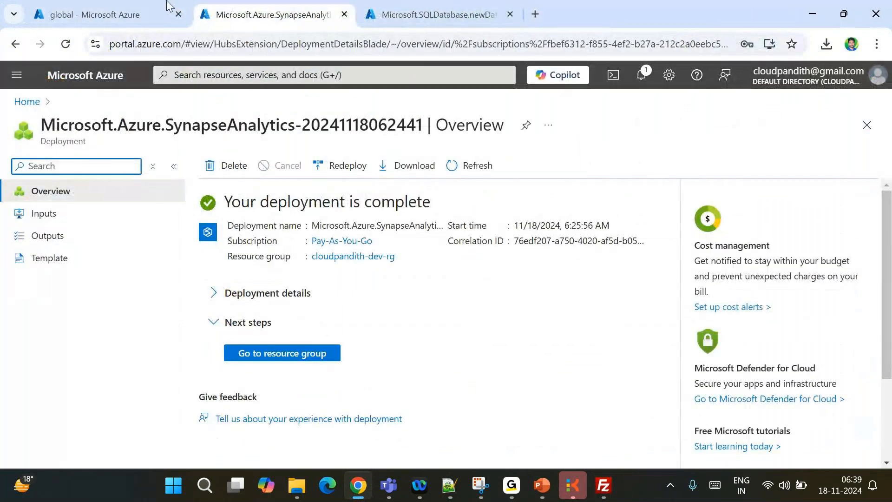
pyautogui.click(74, 6)
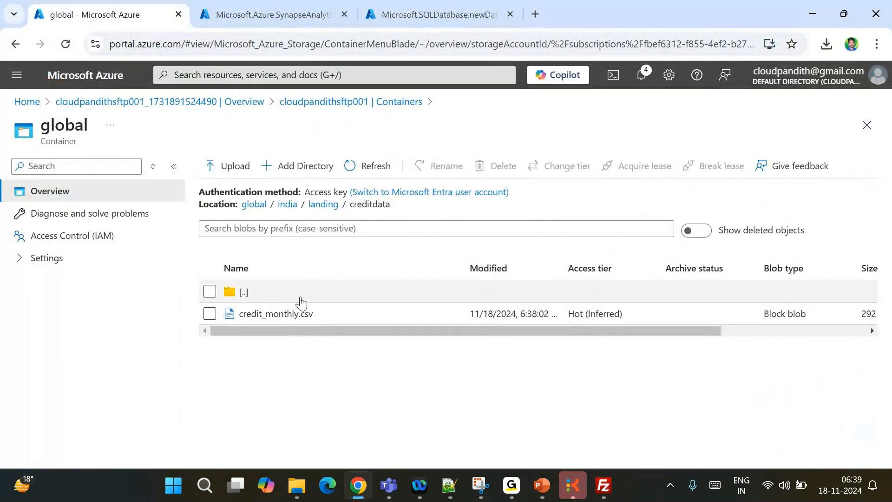
pyautogui.click(293, 6)
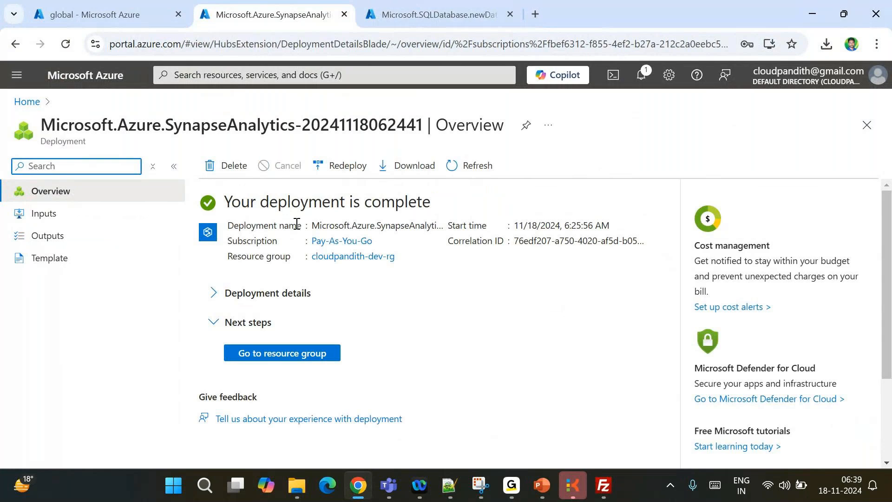
pyautogui.click(114, 7)
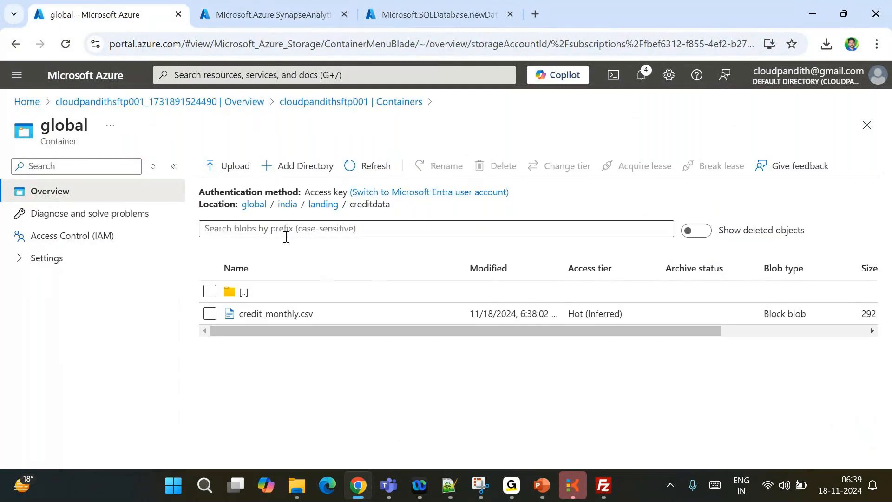
pyautogui.click(301, 5)
pyautogui.click(437, 11)
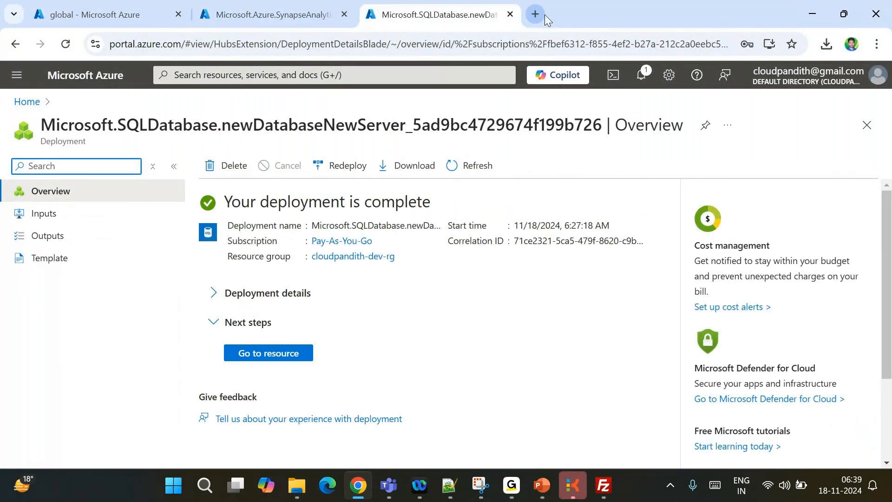
# Open the Azure portal in a new tab and go to Key vaults via search
pyautogui.click(537, 14)
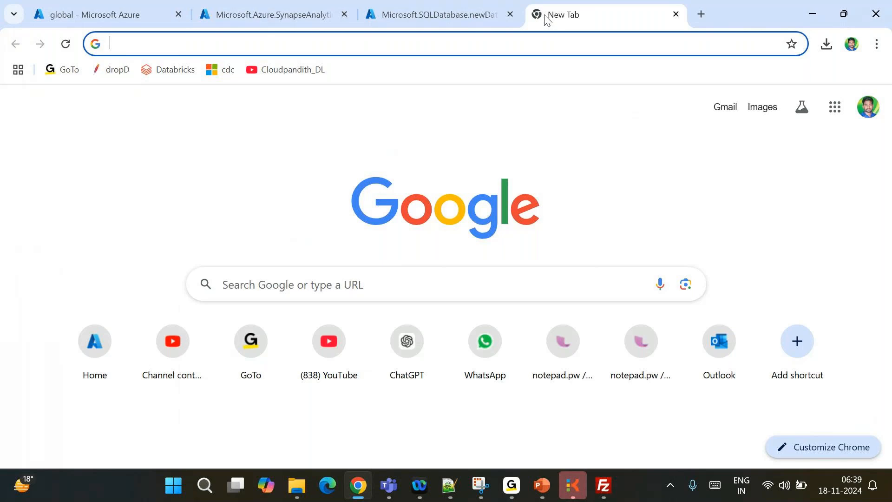
pyautogui.write('p')
pyautogui.press('Return')
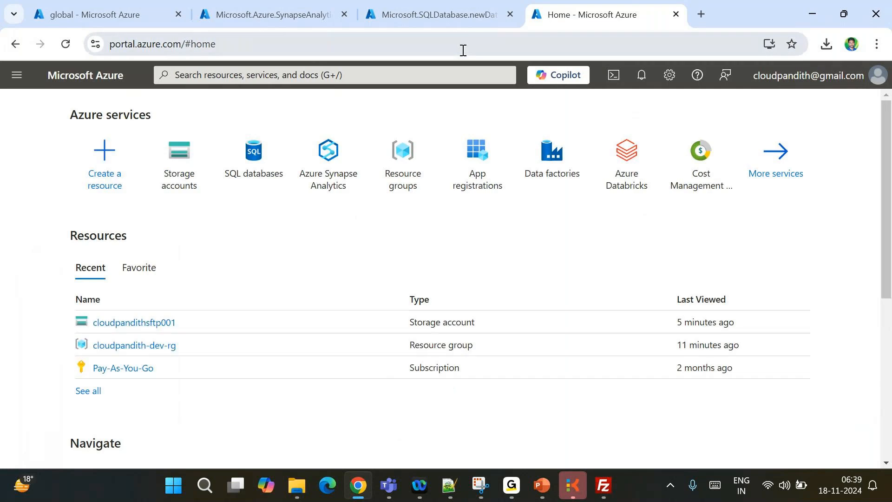
pyautogui.click(376, 72)
pyautogui.write('key va')
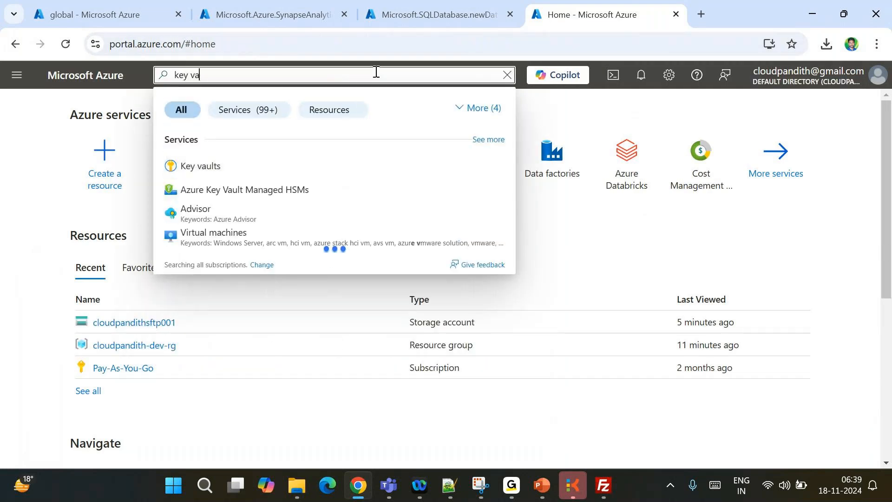
pyautogui.click(229, 164)
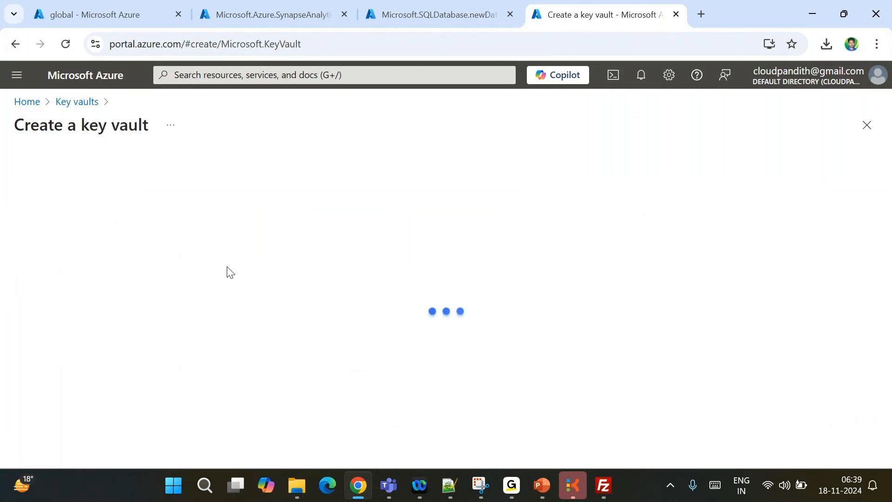
# Choose cloudpandith-dev-rg, name the vault cloudpandithdev-akv005, then Review + create and Create
pyautogui.scroll(-2, 332, 368)
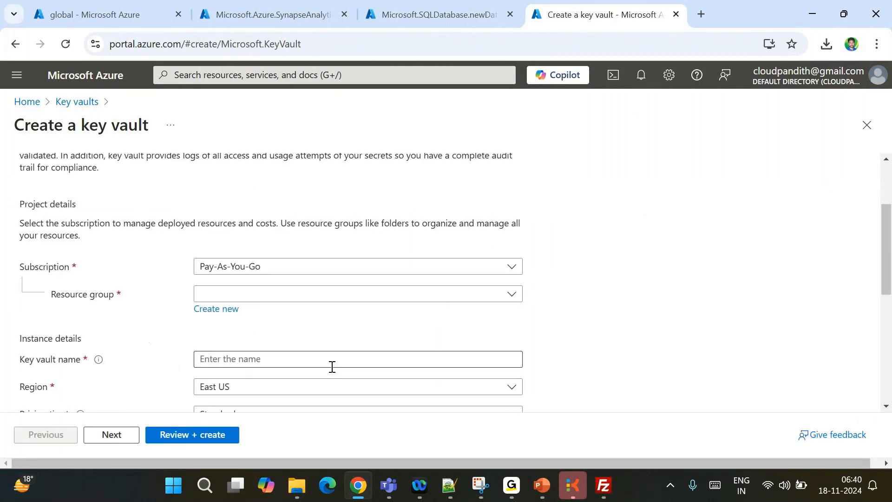
pyautogui.click(246, 300)
pyautogui.click(223, 340)
pyautogui.click(227, 337)
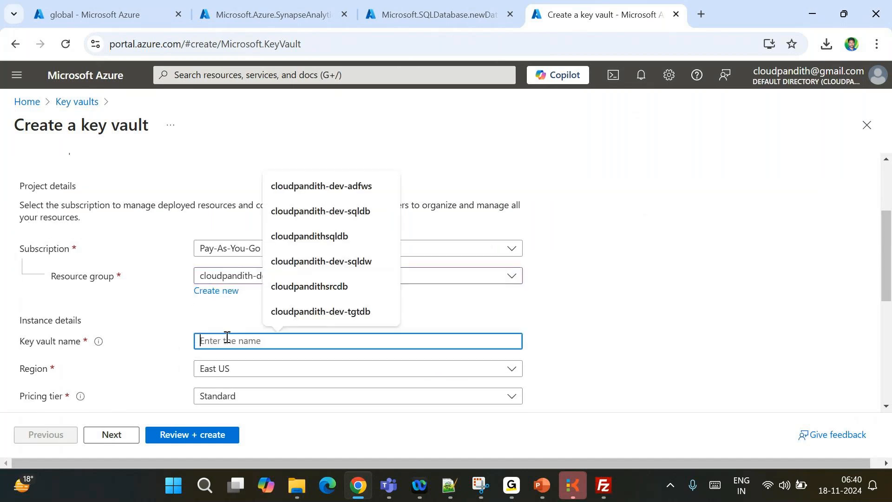
pyautogui.write('cloudpandith-dev-')
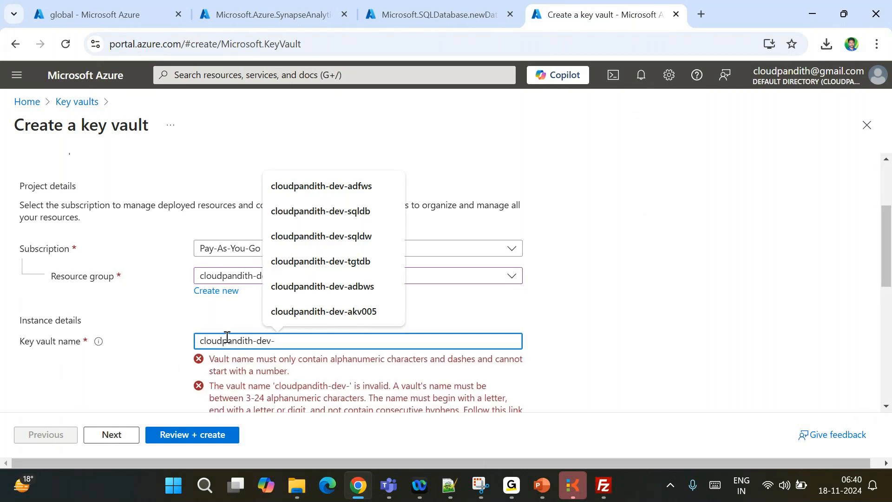
pyautogui.write('akv001')
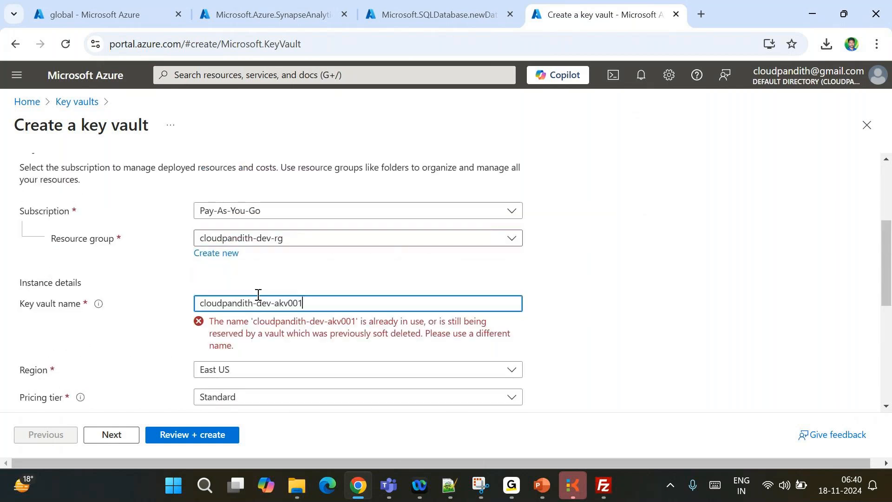
pyautogui.press('BackSpace')
pyautogui.write('5')
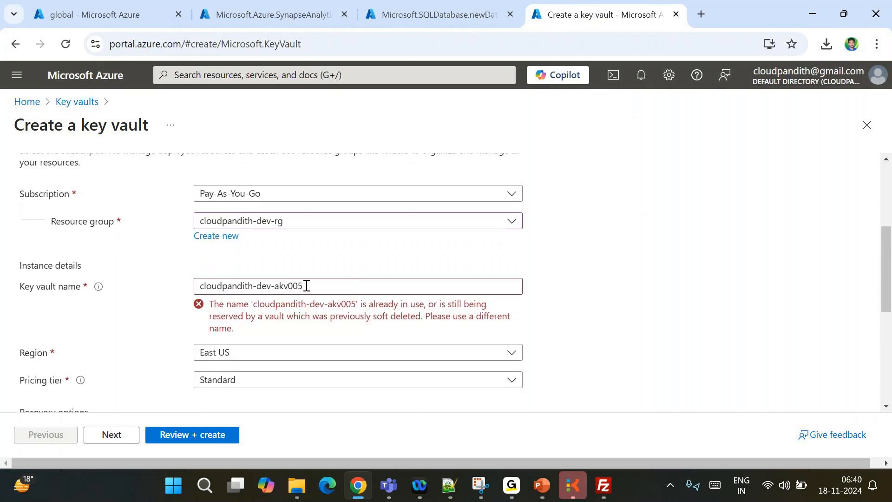
pyautogui.click(258, 286)
pyautogui.press('BackSpace')
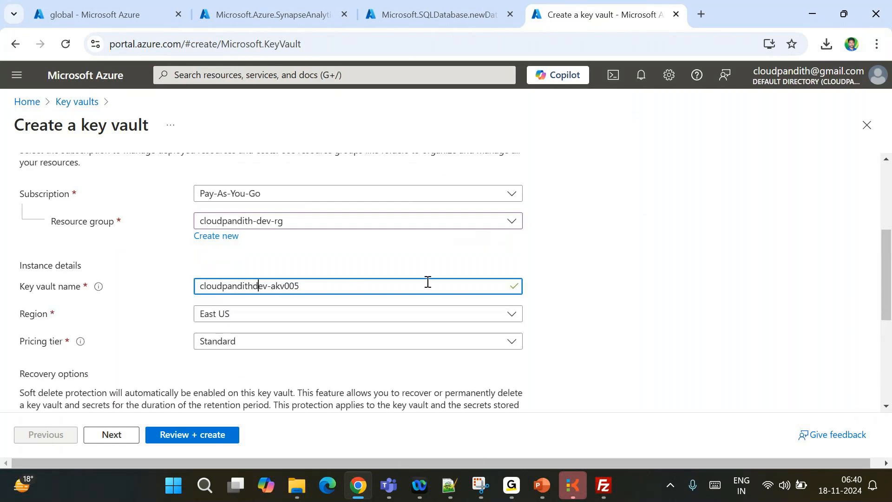
pyautogui.click(394, 365)
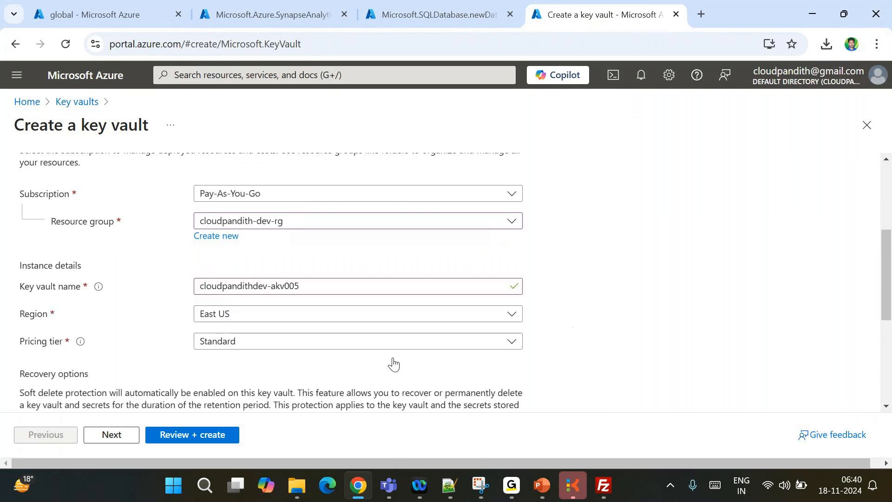
pyautogui.click(175, 439)
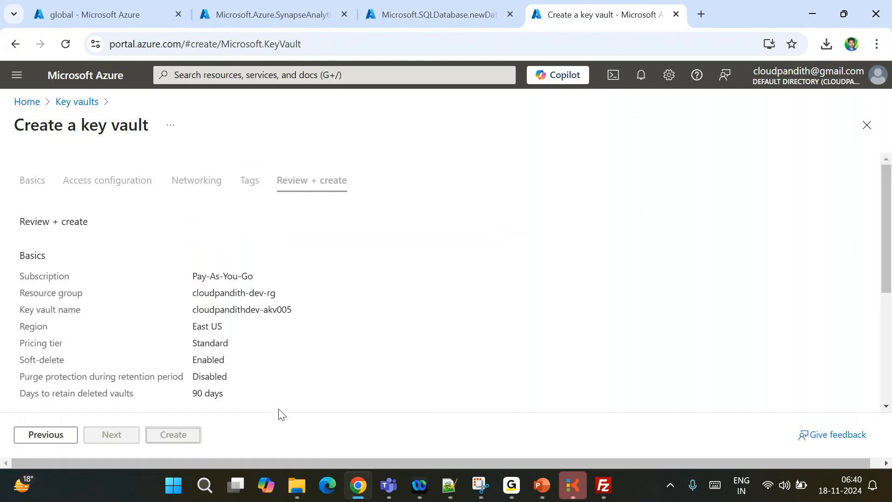
pyautogui.click(181, 441)
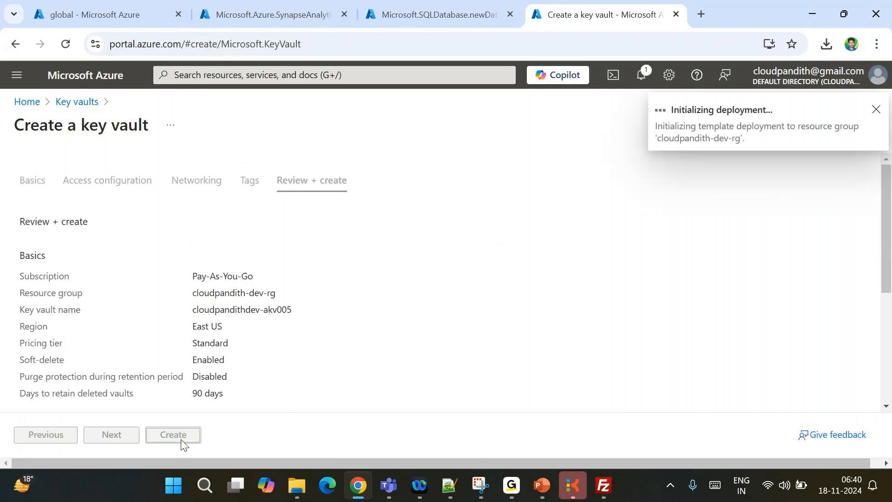
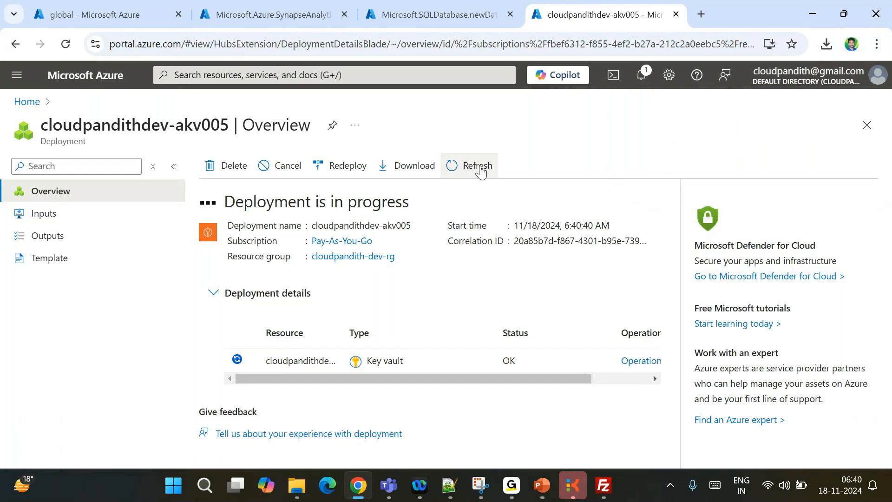
# Switch to the Notepad++ notes and select the SFTP username and stored key lines
pyautogui.click(449, 486)
pyautogui.moveTo(460, 115); pyautogui.dragTo(29, 115)
pyautogui.moveTo(229, 92); pyautogui.dragTo(33, 91)
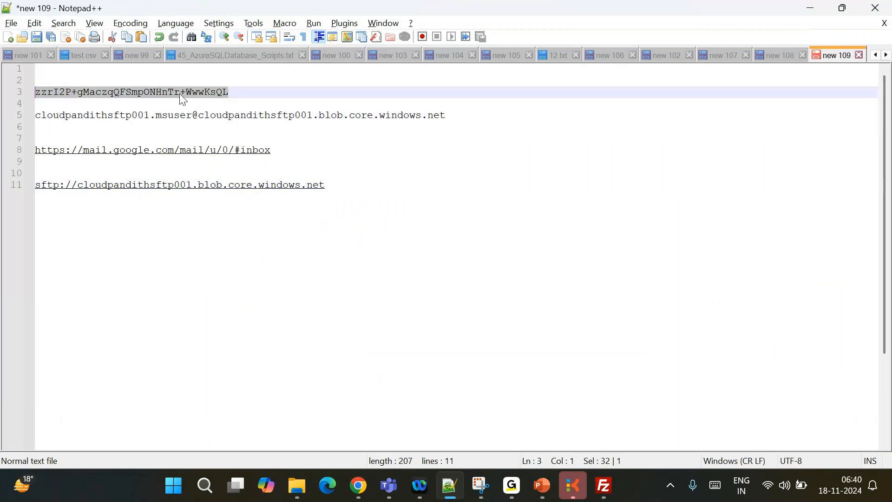
# Review the SFTP username on line 5 and the key on line 3, then return to the browser
pyautogui.moveTo(446, 116); pyautogui.dragTo(48, 114)
pyautogui.moveTo(241, 91); pyautogui.dragTo(151, 92)
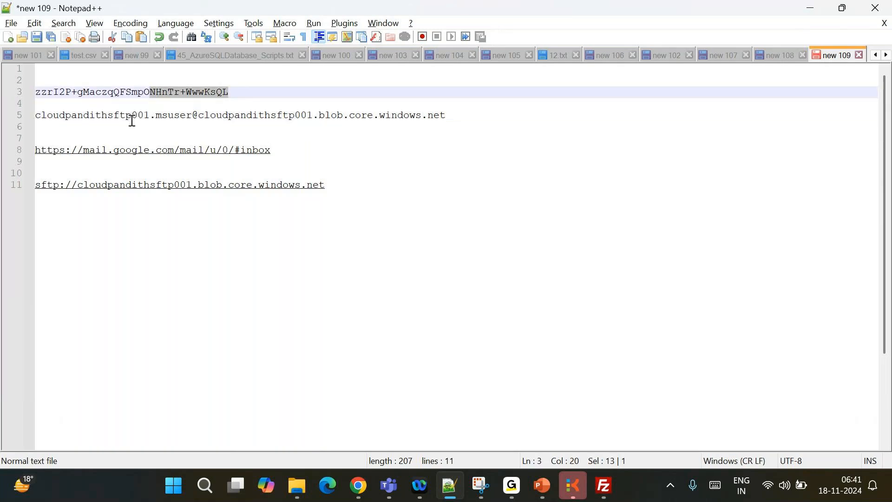
pyautogui.click(194, 115)
pyautogui.moveTo(193, 115); pyautogui.dragTo(36, 114)
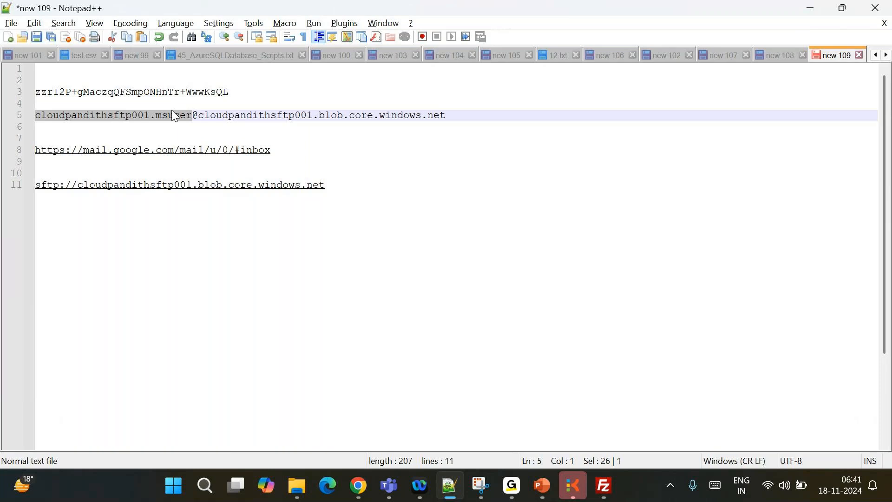
pyautogui.click(196, 114)
pyautogui.moveTo(196, 115); pyautogui.dragTo(289, 114)
pyautogui.moveTo(243, 92); pyautogui.dragTo(107, 93)
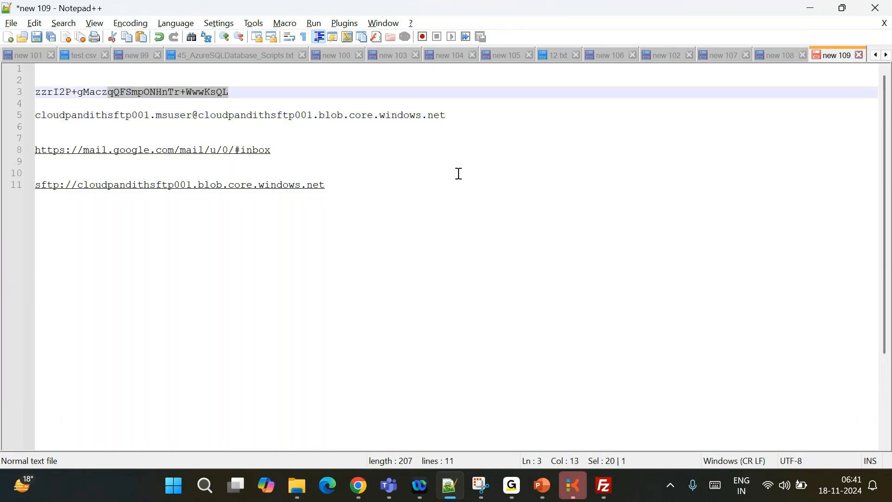
pyautogui.hotkey('alt', 'Tab')
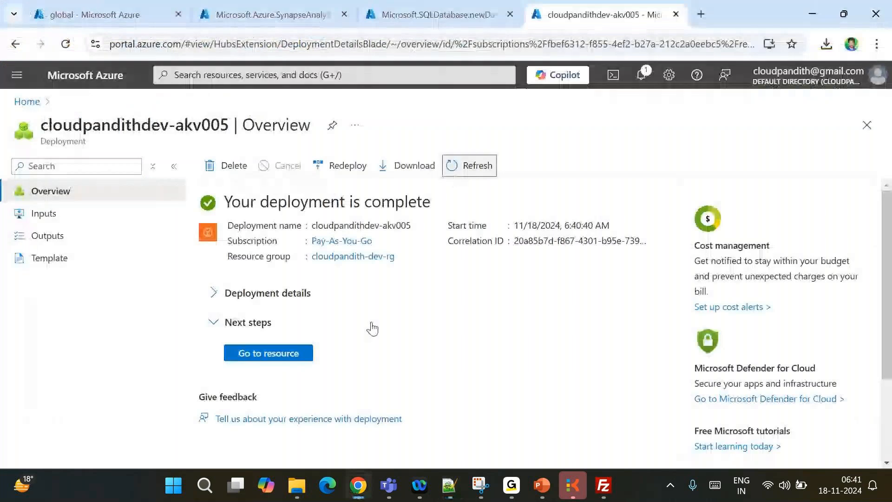
# Start a role assignment on the new key vault with the Key Vault Administrator role
pyautogui.click(268, 354)
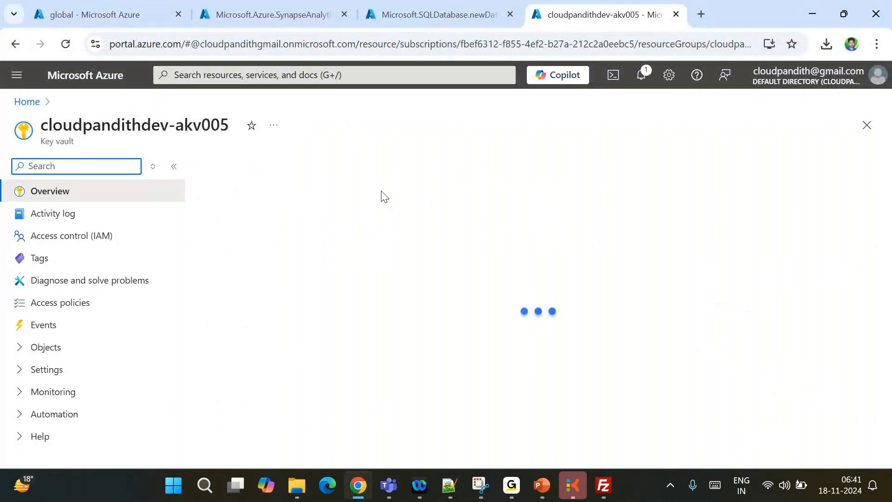
pyautogui.click(81, 241)
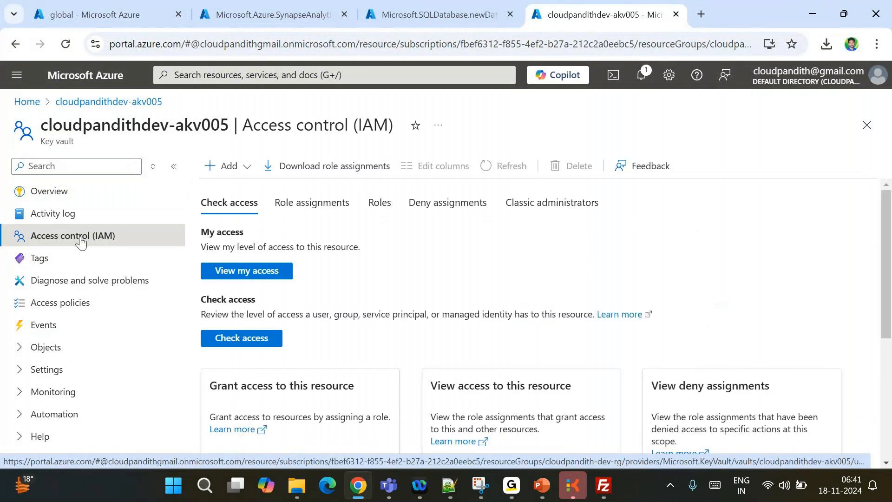
pyautogui.click(221, 167)
pyautogui.click(232, 189)
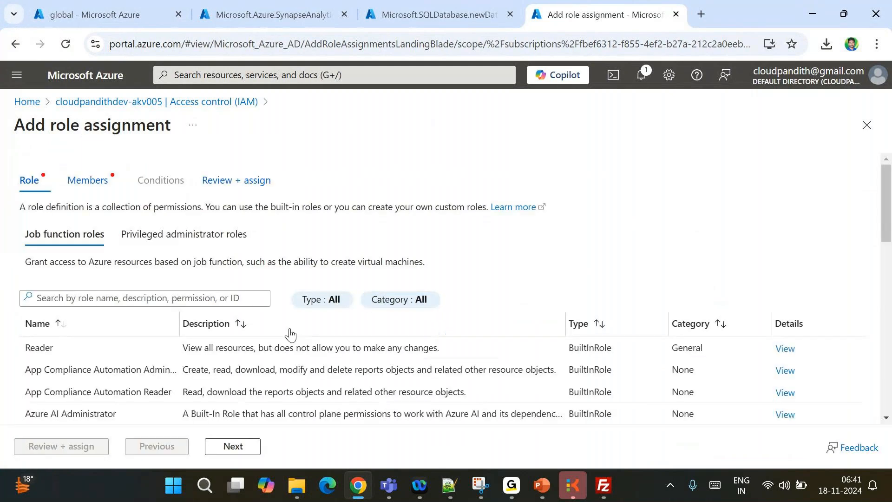
pyautogui.scroll(-4, 290, 333)
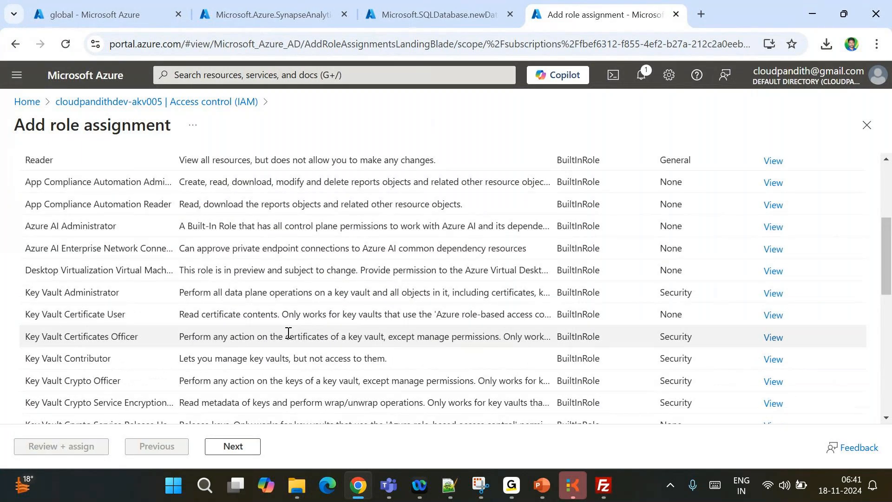
pyautogui.scroll(-3, 288, 333)
pyautogui.click(132, 185)
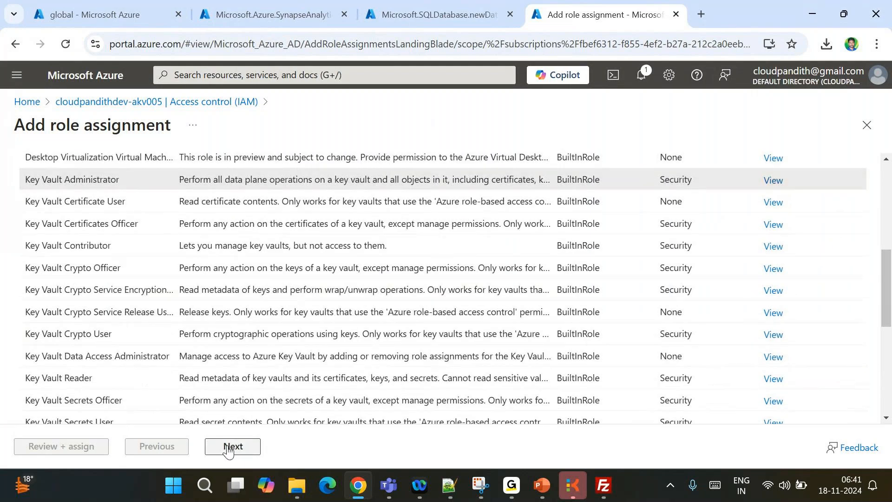
pyautogui.click(233, 446)
# Assign the role to the cloudpandith-dev-synws workspace and a guest user, then submit
pyautogui.click(135, 294)
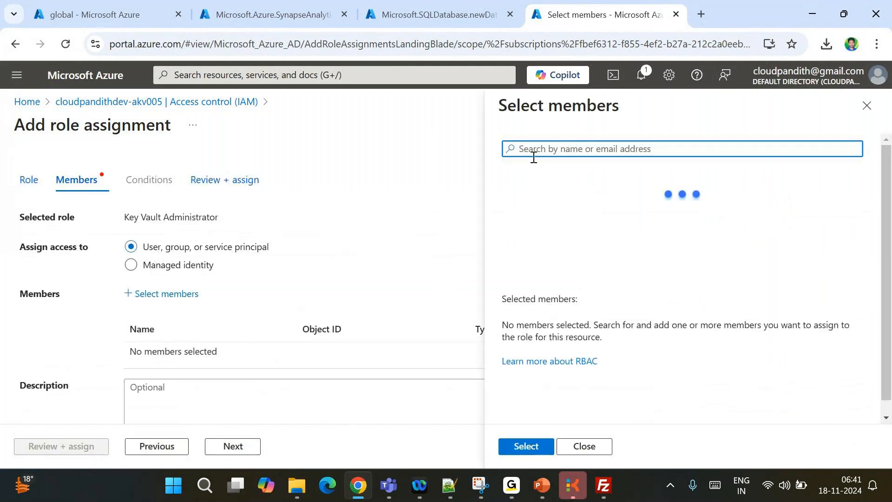
pyautogui.write('cloudpandith-')
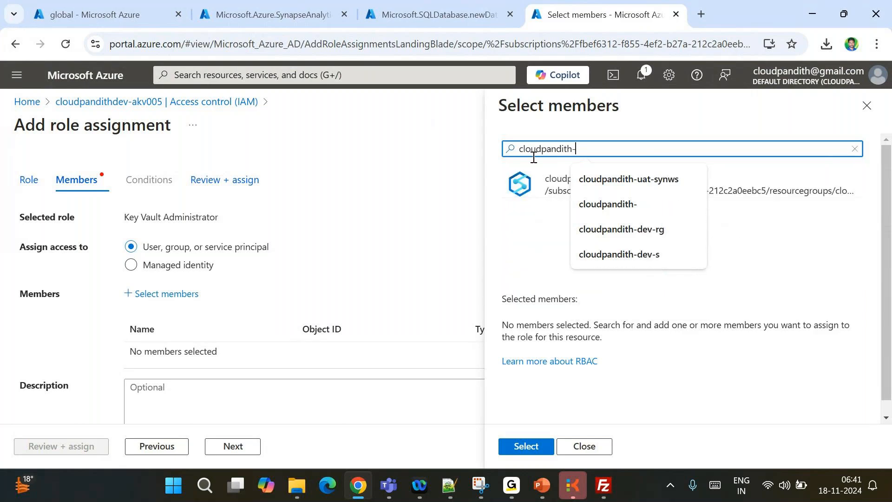
pyautogui.write('dev-synw')
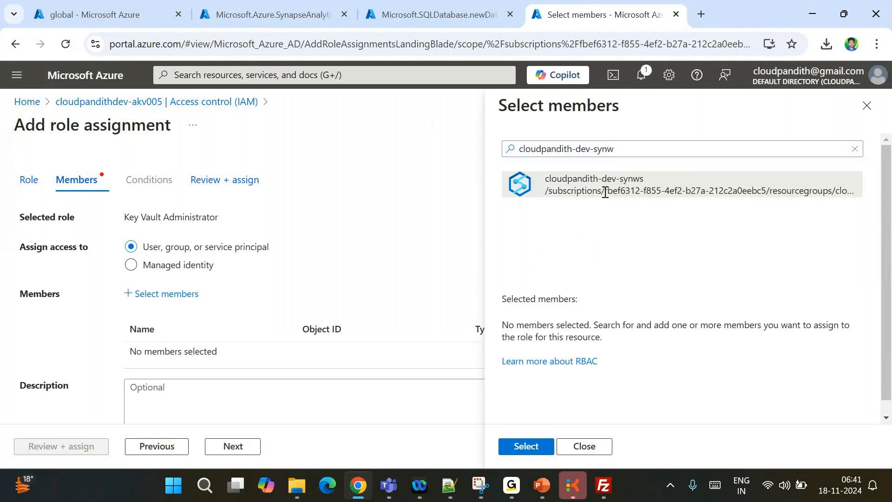
pyautogui.click(605, 192)
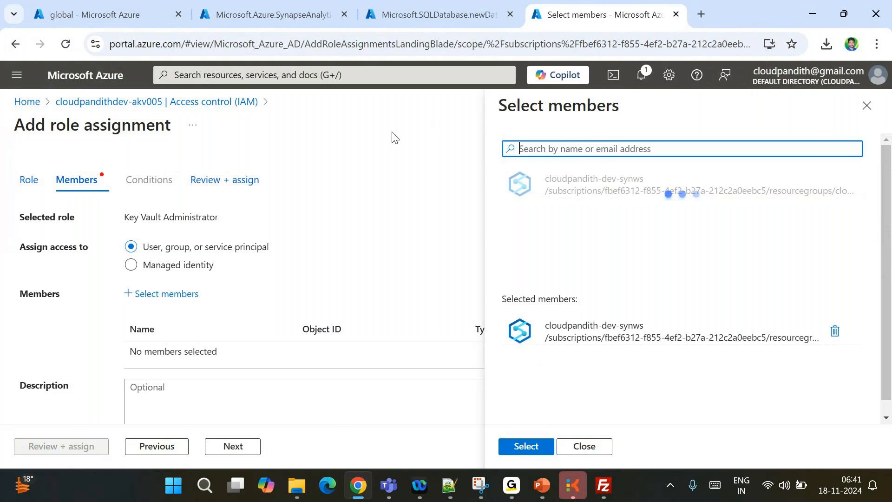
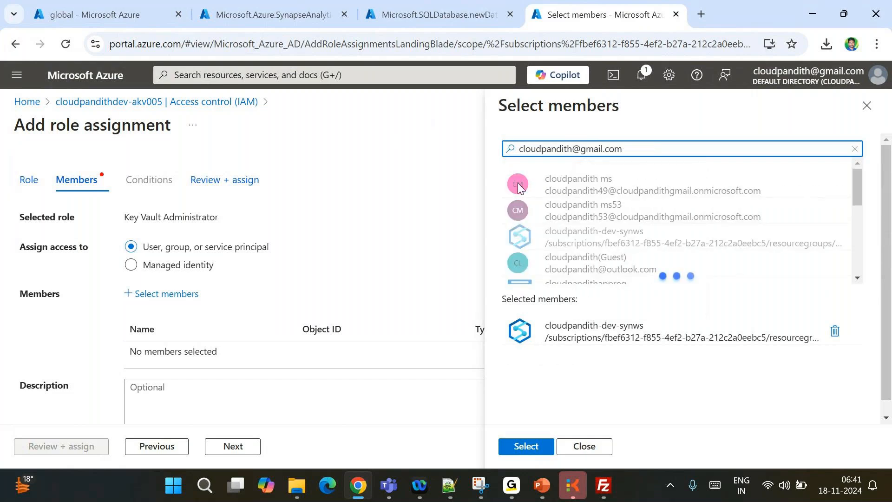
pyautogui.click(581, 149)
pyautogui.press('BackSpace')
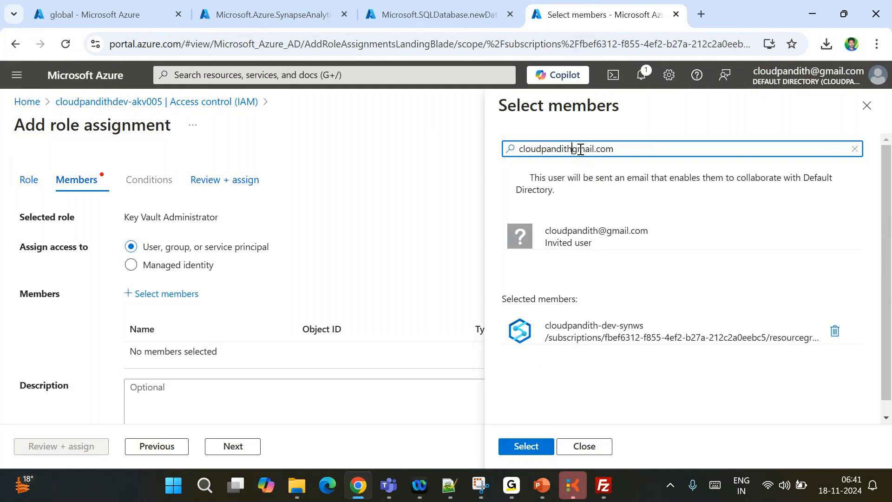
pyautogui.write('_')
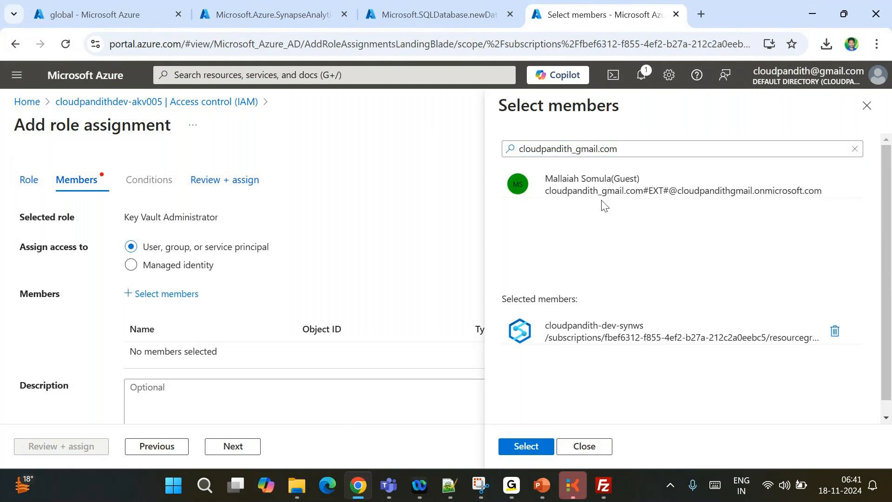
pyautogui.click(597, 182)
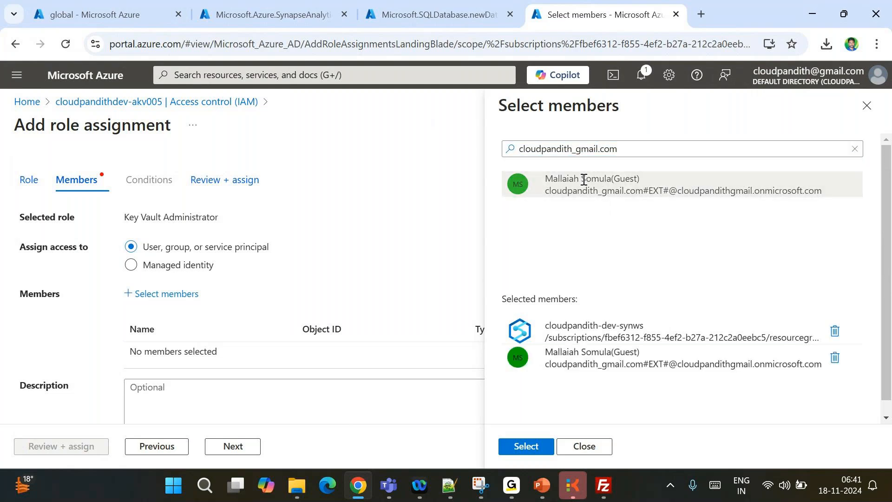
pyautogui.click(518, 450)
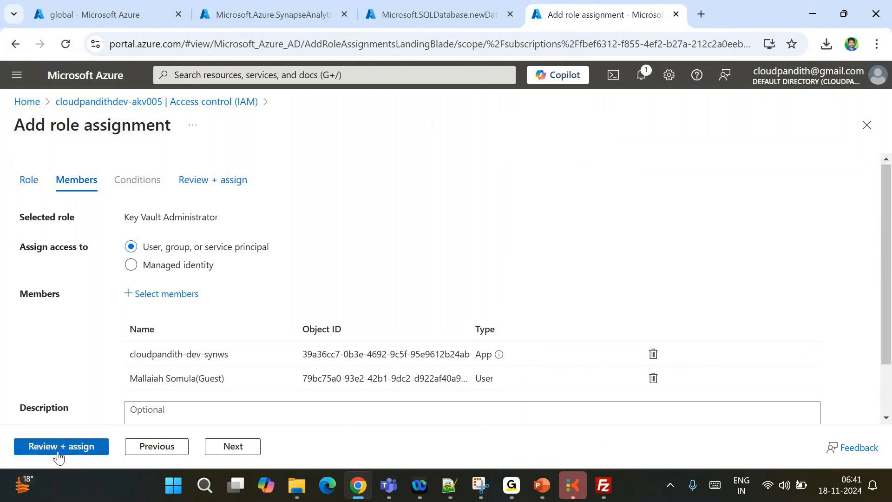
pyautogui.click(57, 446)
pyautogui.click(57, 446)
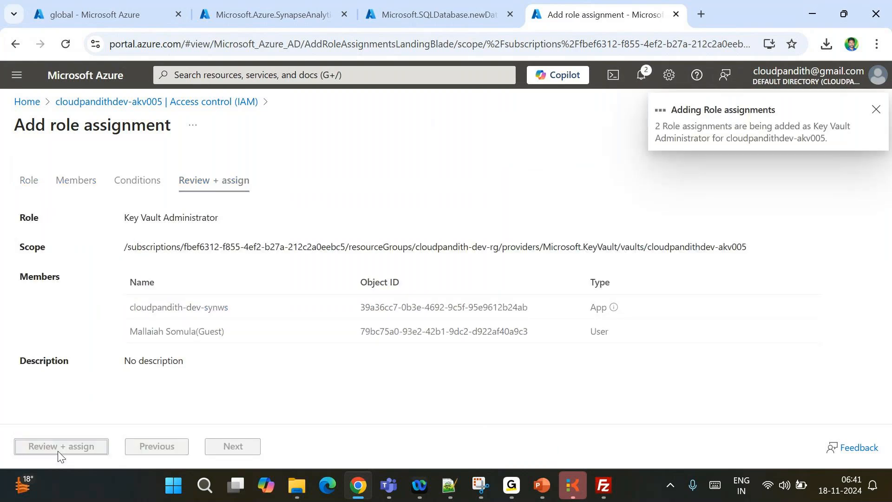
pyautogui.click(270, 15)
# Launch Synapse Studio for the cloudpandith-dev-synws workspace from cloudpandith-dev-rg
pyautogui.click(281, 352)
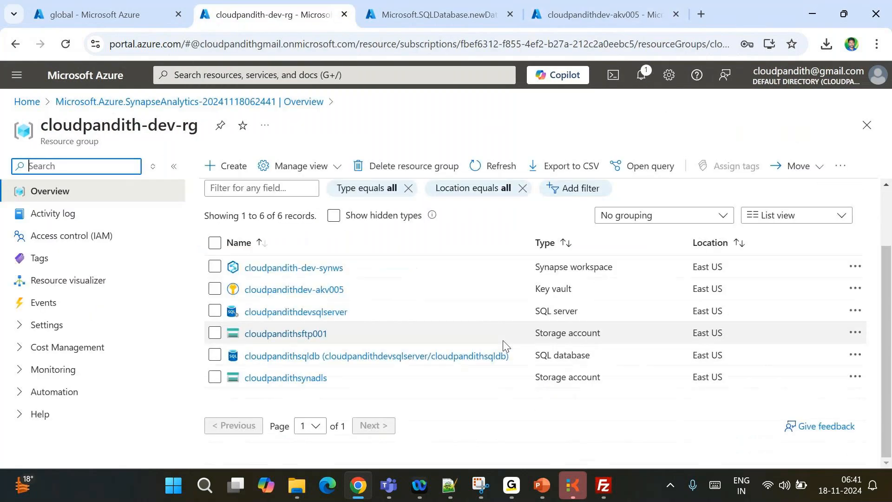
pyautogui.scroll(2, 304, 315)
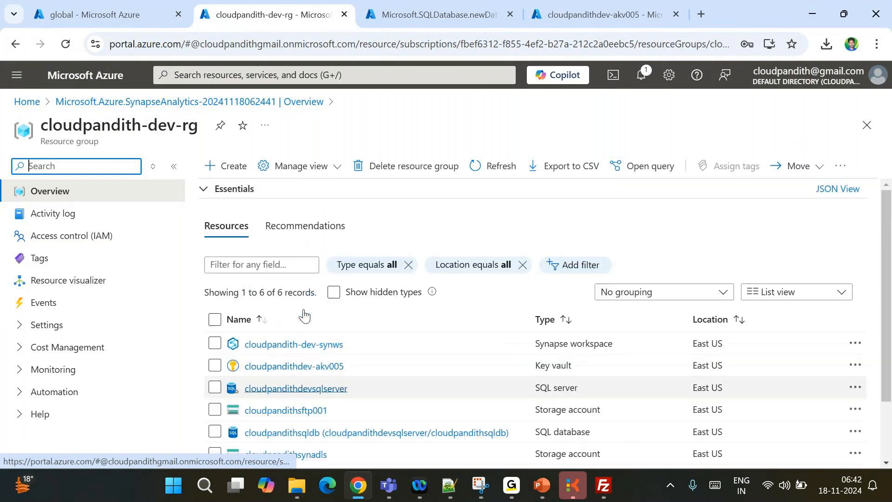
pyautogui.scroll(-2, 305, 315)
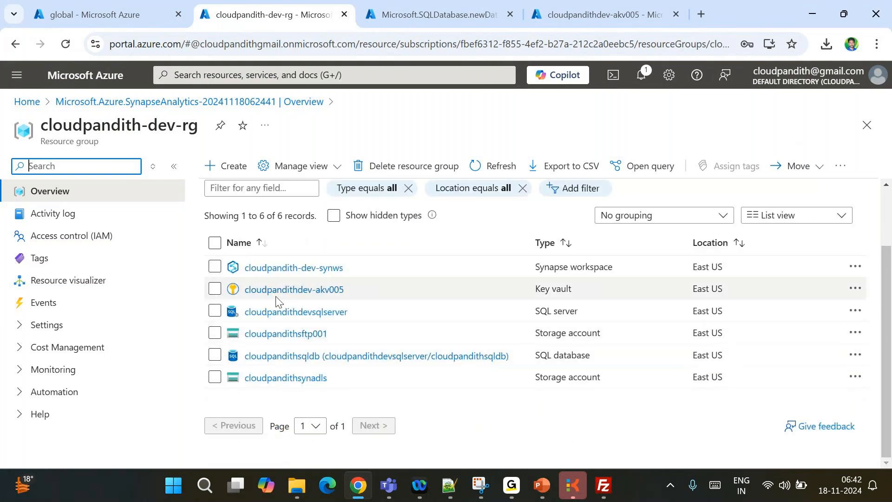
pyautogui.click(275, 271)
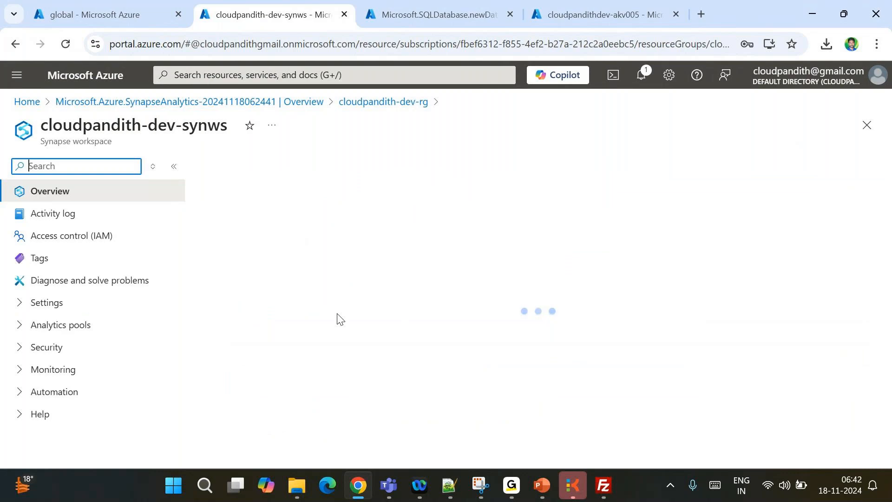
pyautogui.scroll(-4, 338, 318)
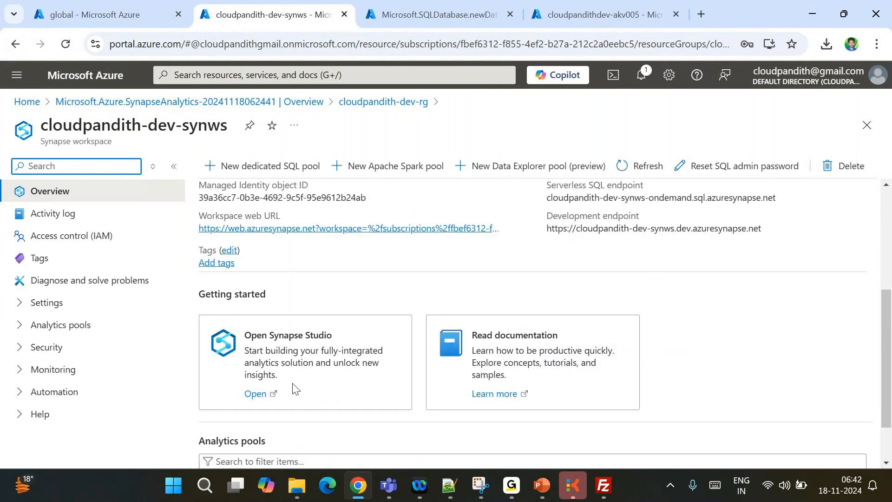
pyautogui.click(293, 385)
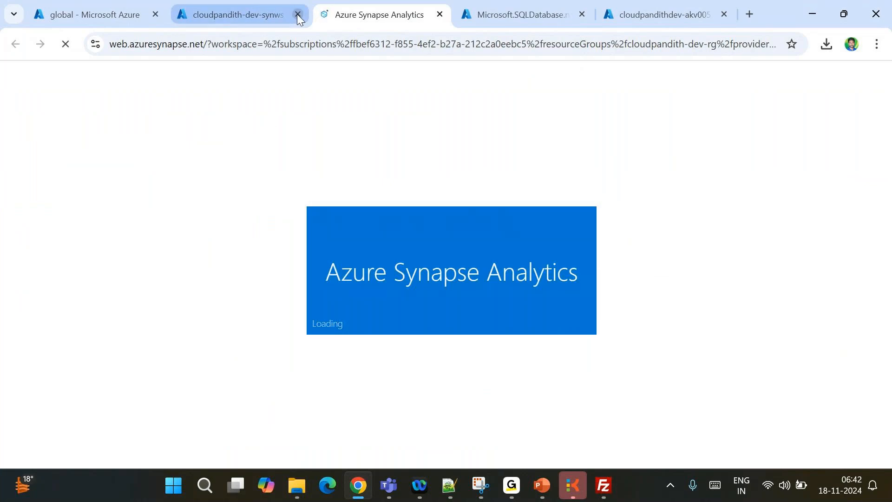
pyautogui.click(297, 14)
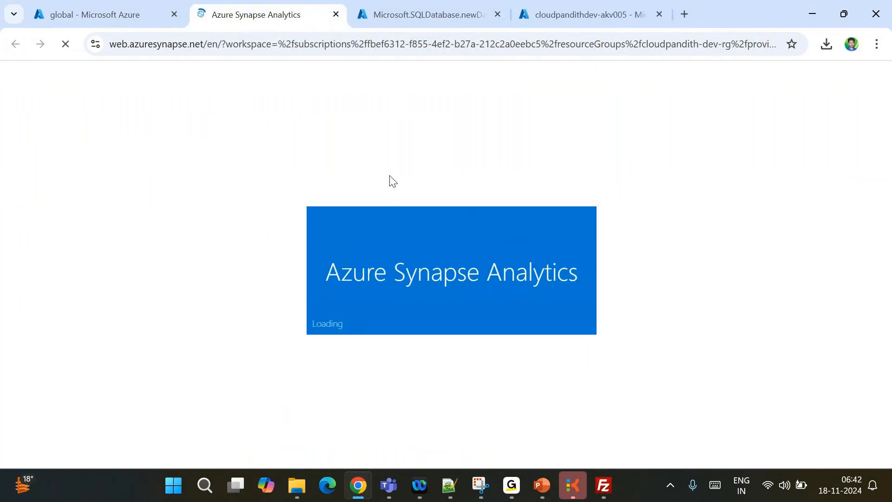
pyautogui.click(107, 14)
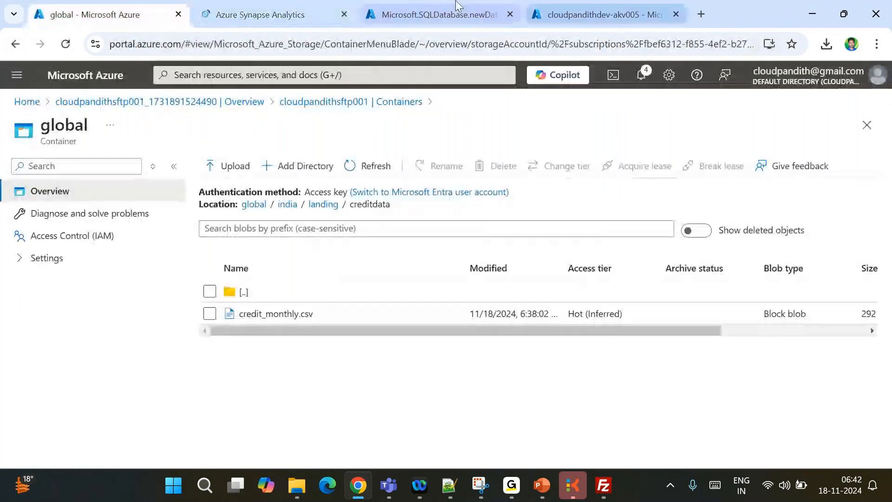
# Set the SQL server's networking to Selected networks, allow Azure services, and begin a firewall rule
pyautogui.click(450, 6)
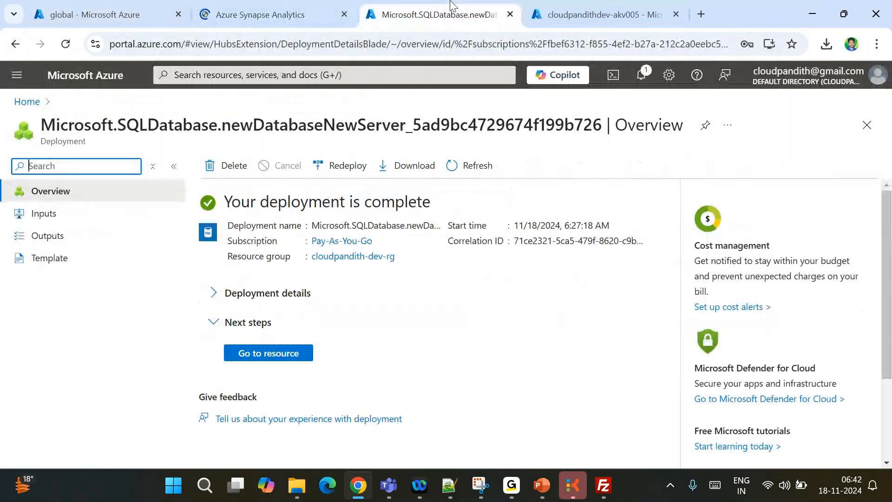
pyautogui.click(268, 354)
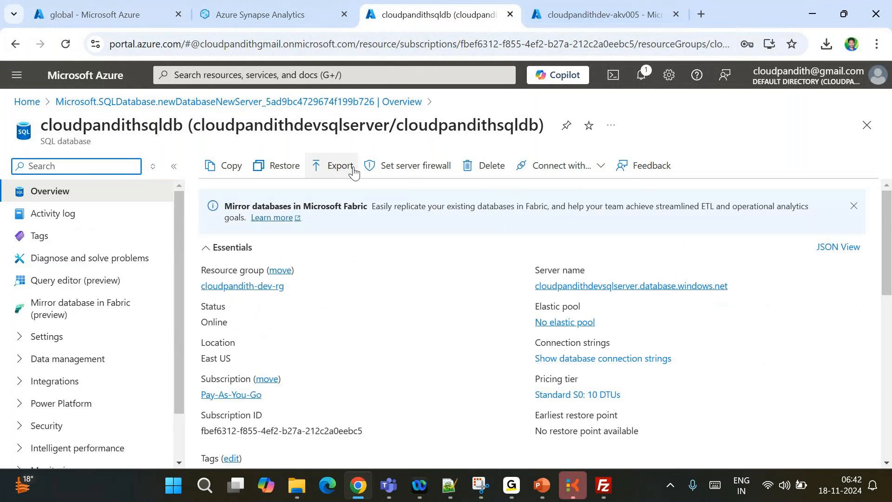
pyautogui.click(391, 167)
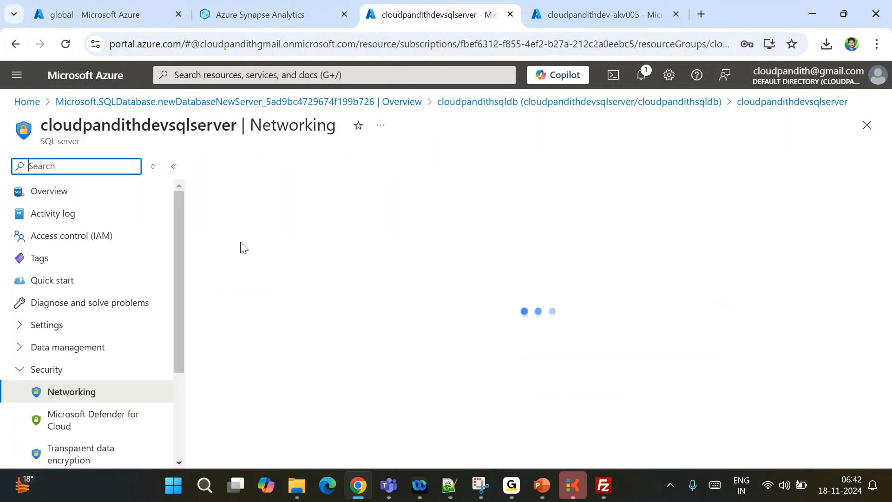
pyautogui.click(404, 323)
pyautogui.scroll(-2, 408, 325)
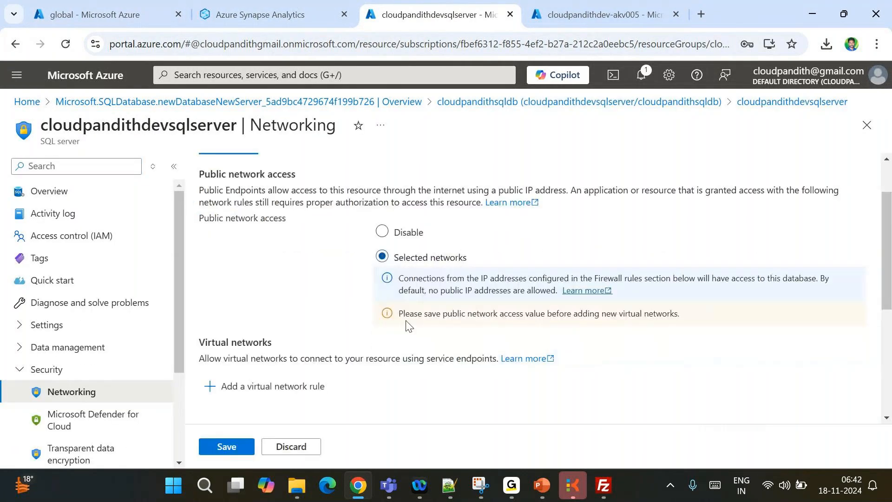
pyautogui.scroll(-5, 406, 324)
pyautogui.click(311, 412)
pyautogui.click(564, 288)
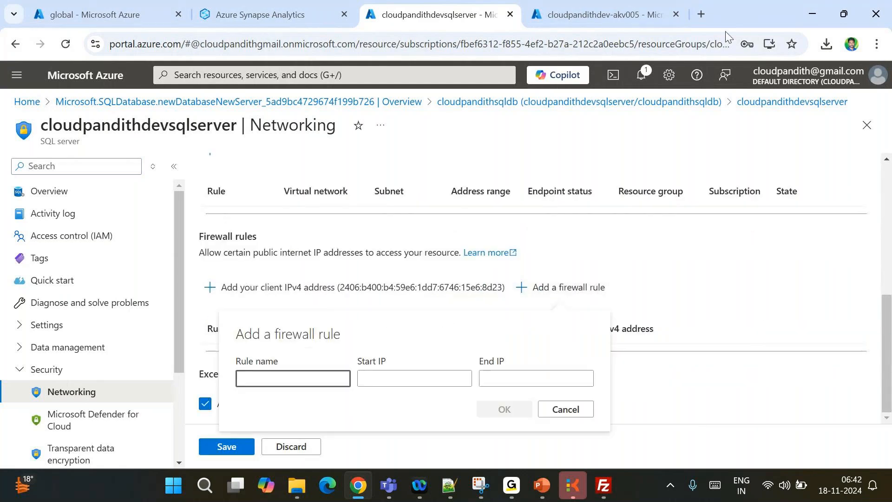
# Load whatismyip.com in a new browser tab
pyautogui.click(701, 14)
pyautogui.write('what')
pyautogui.press('Return')
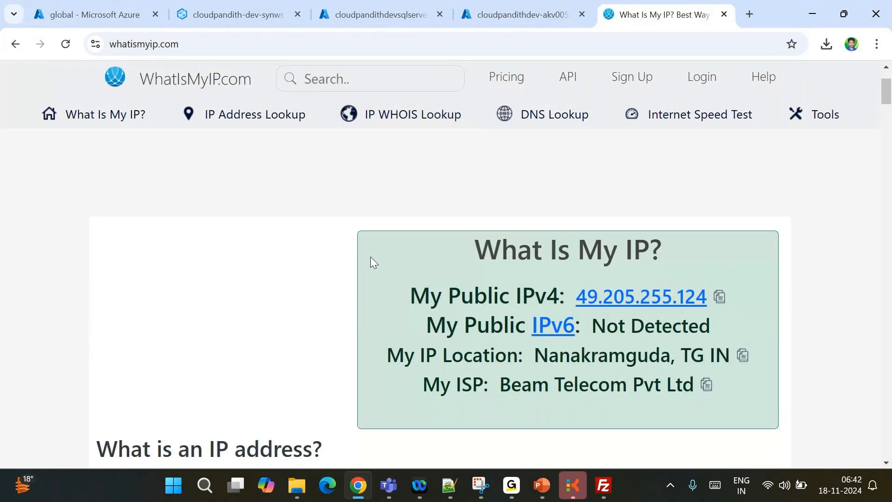
# Return to the WhatIsMyIP home page, dismiss the ad, and copy the public IPv4 address
pyautogui.click(697, 302)
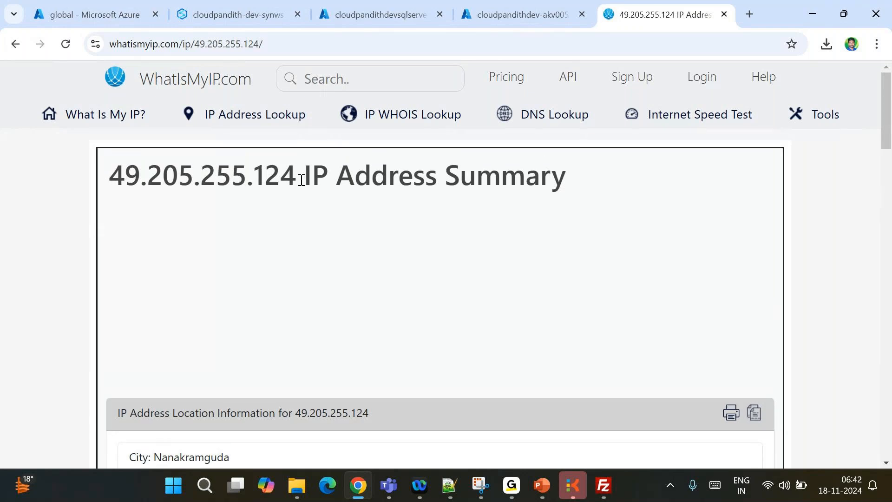
pyautogui.moveTo(298, 179); pyautogui.dragTo(103, 187)
pyautogui.click(15, 45)
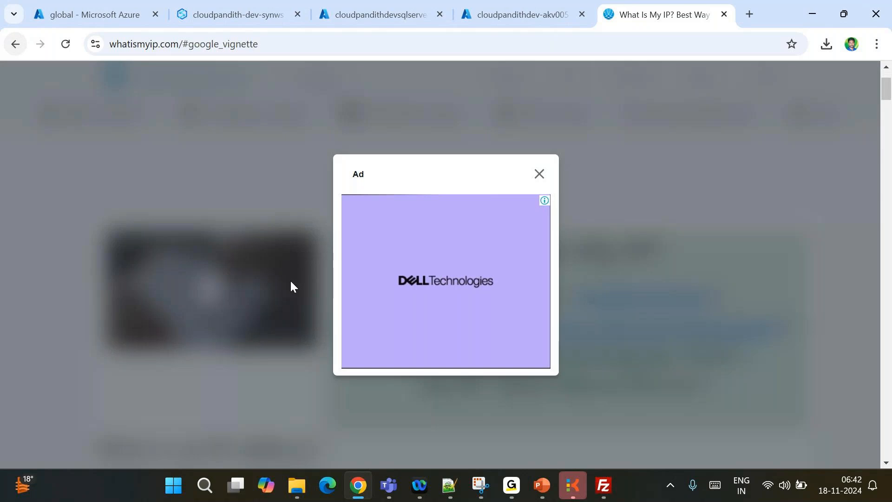
pyautogui.click(542, 176)
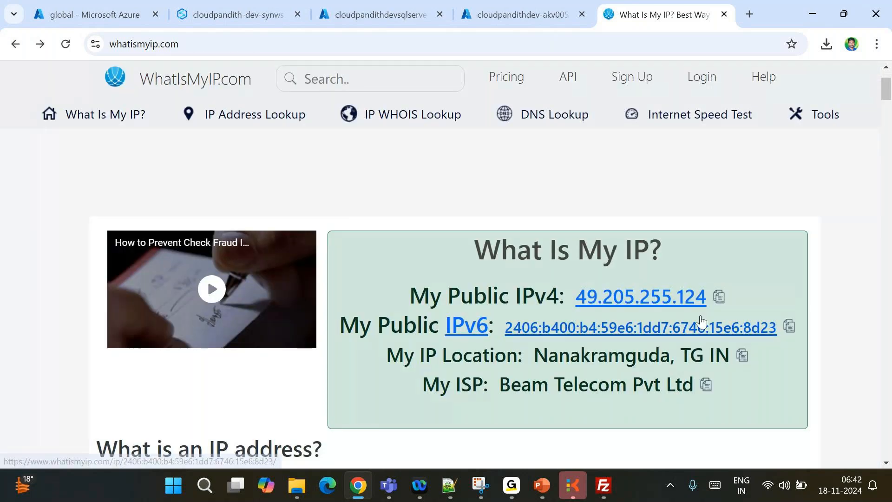
pyautogui.click(719, 296)
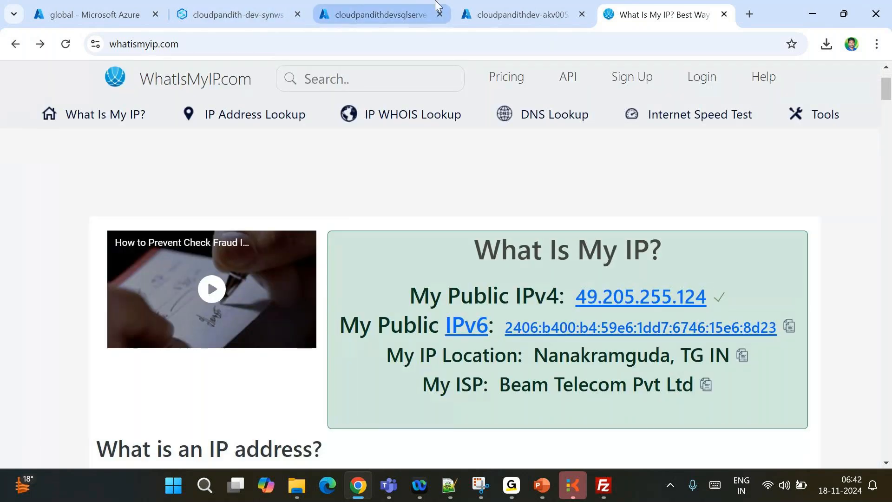
# Add firewall rule r1 with the copied IP as start and end address, and save
pyautogui.click(403, 6)
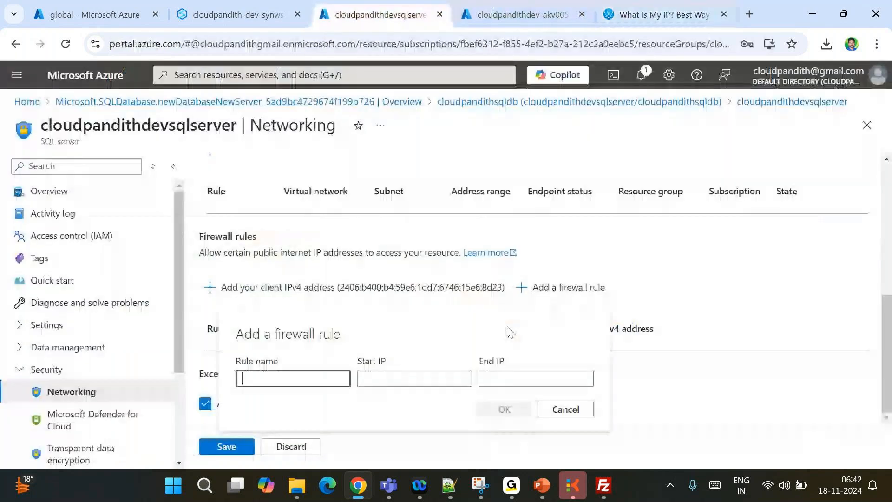
pyautogui.click(418, 378)
pyautogui.hotkey('ctrl', 'v')
pyautogui.press('Tab')
pyautogui.hotkey('ctrl', 'v')
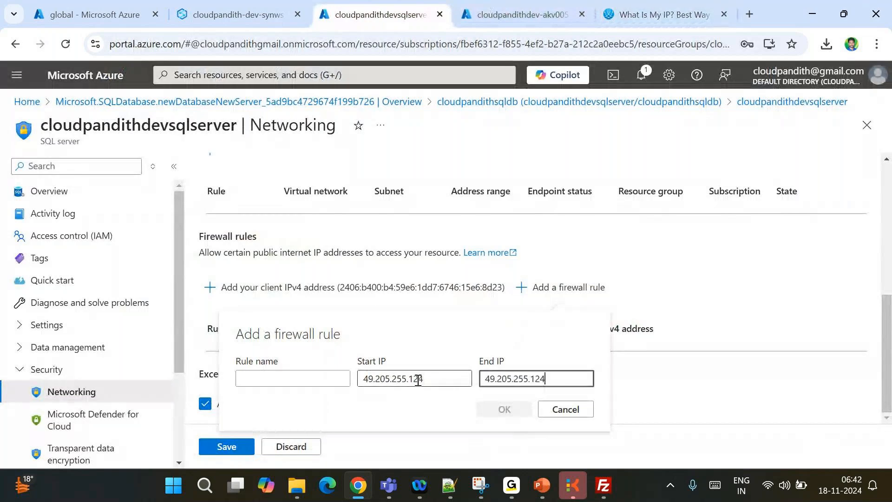
pyautogui.click(310, 380)
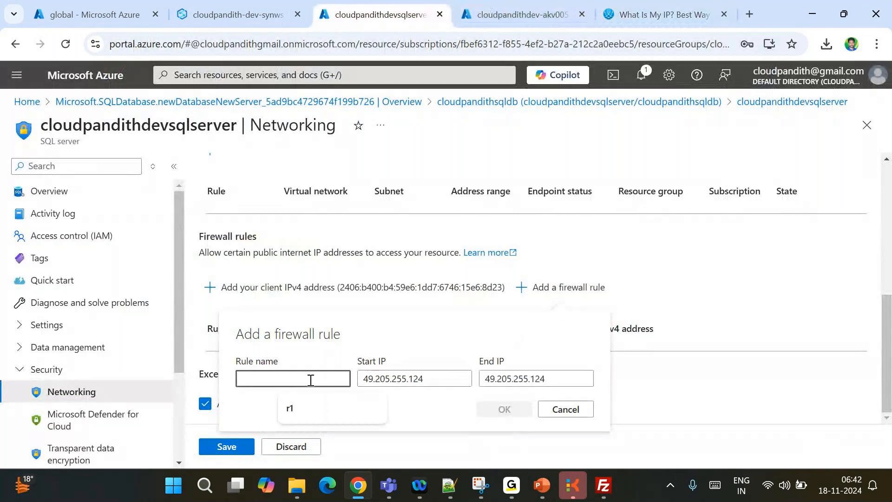
pyautogui.write('r1')
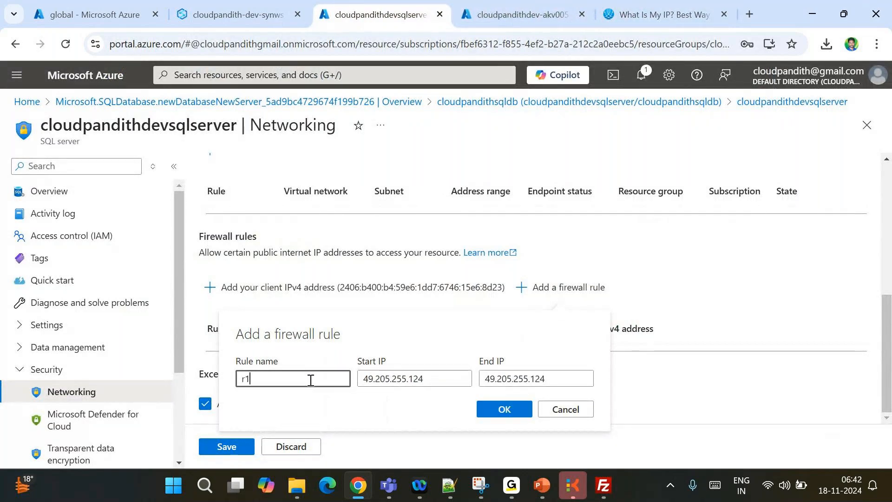
pyautogui.click(483, 410)
pyautogui.click(225, 448)
pyautogui.scroll(-1, 279, 381)
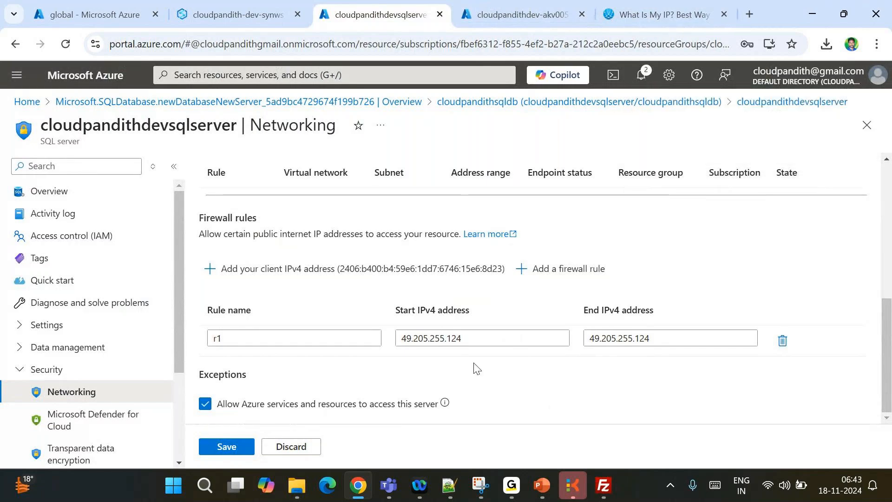
pyautogui.scroll(6, 430, 309)
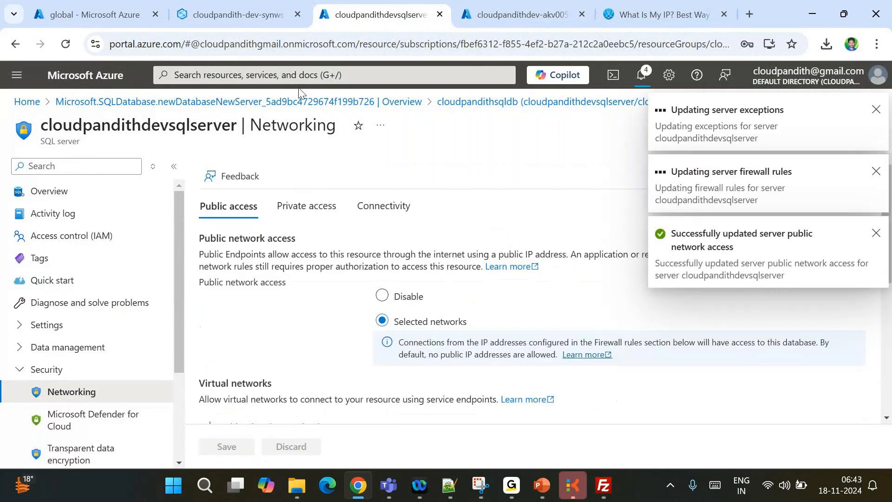
# Begin a new linked service from Manage > Linked services in Synapse Studio
pyautogui.click(222, 8)
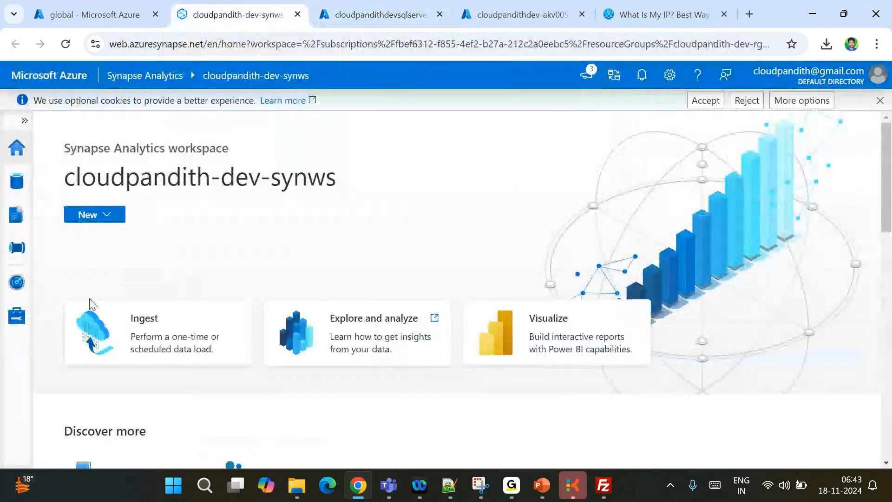
pyautogui.click(17, 315)
pyautogui.click(82, 296)
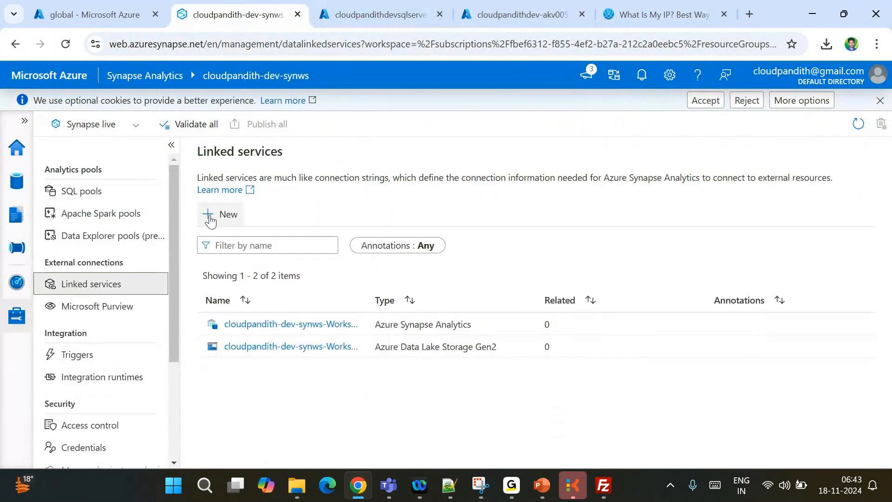
pyautogui.click(224, 210)
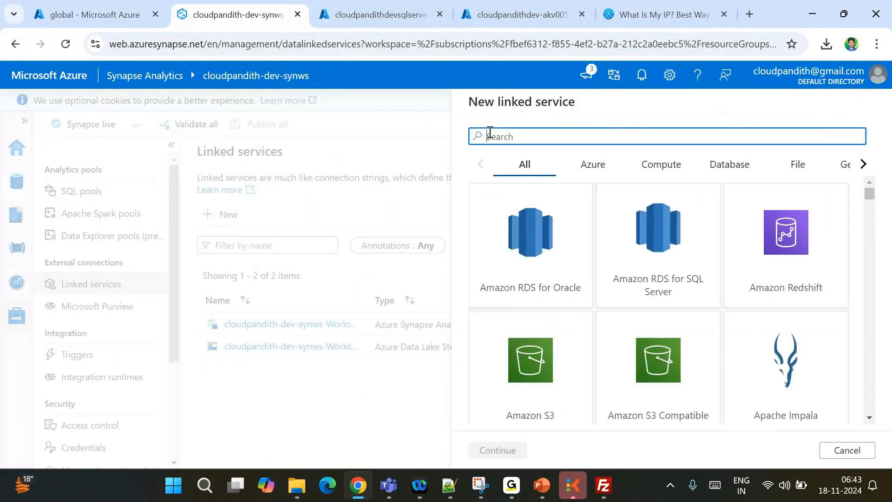
# Open the SFTP connector's configuration form, focus its Password field, and switch to the notes
pyautogui.write('sftp')
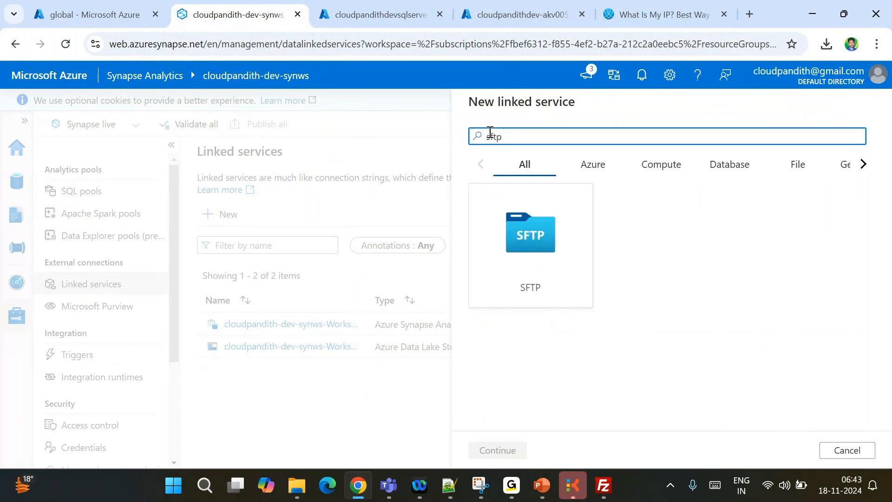
pyautogui.click(528, 249)
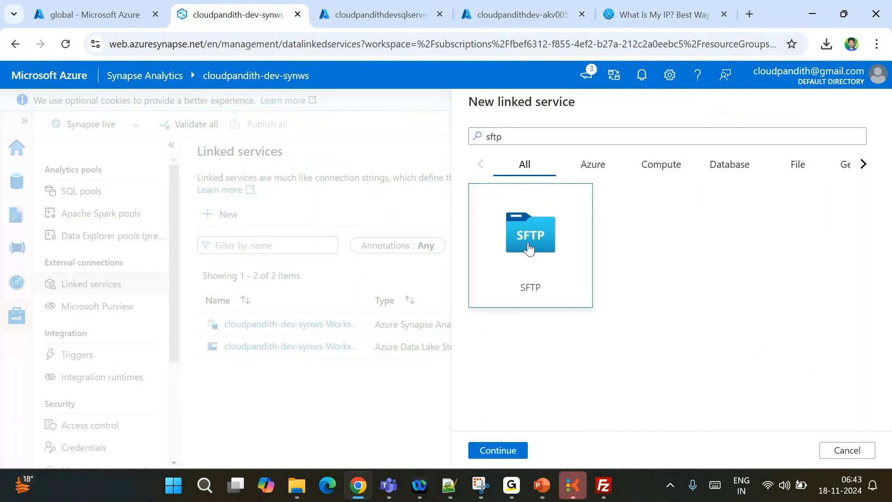
pyautogui.doubleClick(528, 250)
pyautogui.scroll(-2, 562, 316)
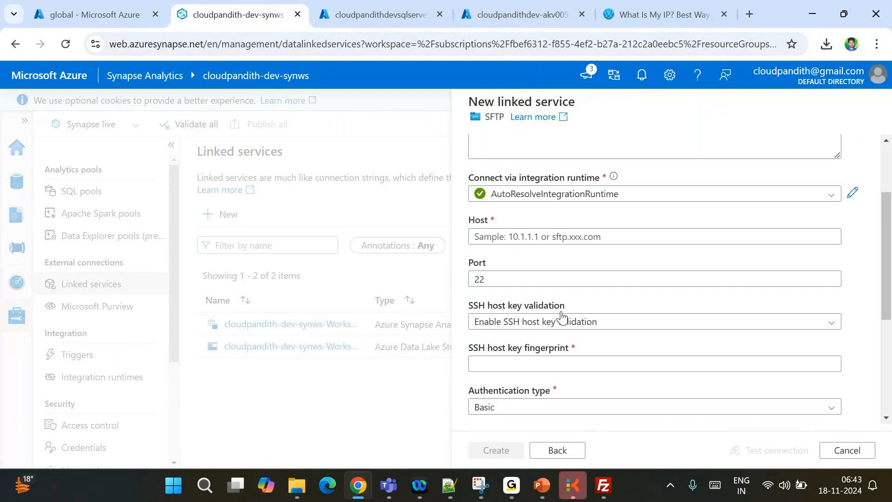
pyautogui.scroll(-5, 562, 316)
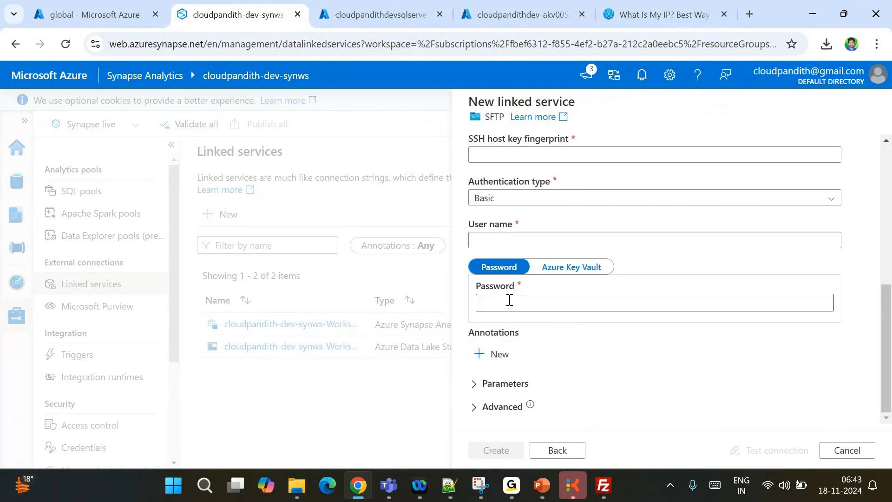
pyautogui.scroll(4, 558, 298)
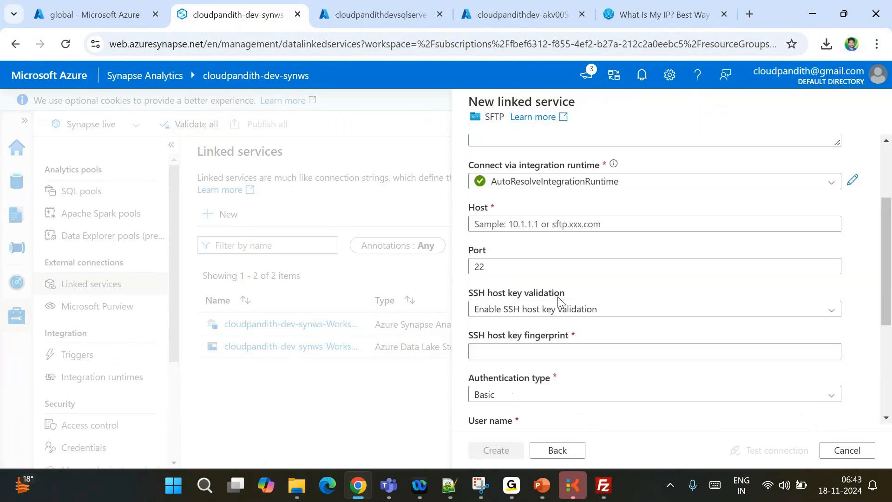
pyautogui.scroll(1, 559, 302)
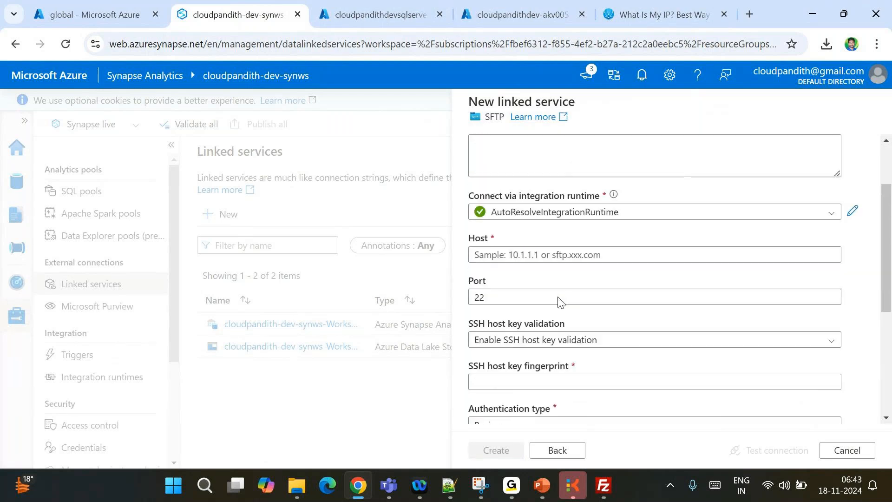
pyautogui.scroll(-5, 594, 315)
pyautogui.click(595, 311)
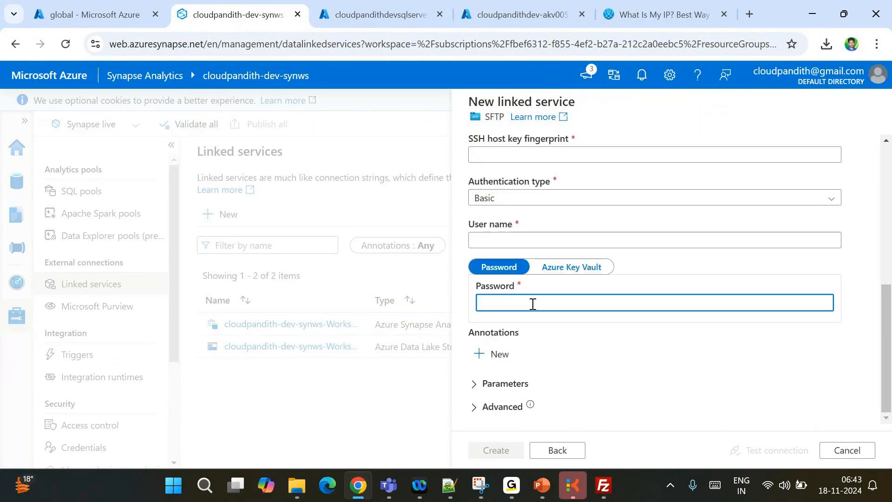
pyautogui.click(450, 486)
# Copy the SFTP password from the notes and go to the key vault's Secrets page
pyautogui.click(236, 90)
pyautogui.hotkey('shift', 'Home')
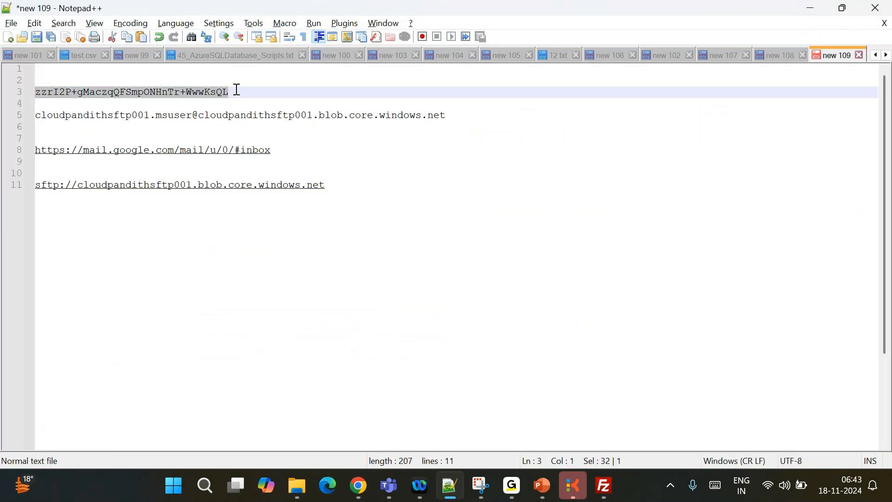
pyautogui.hotkey('alt', 'Tab')
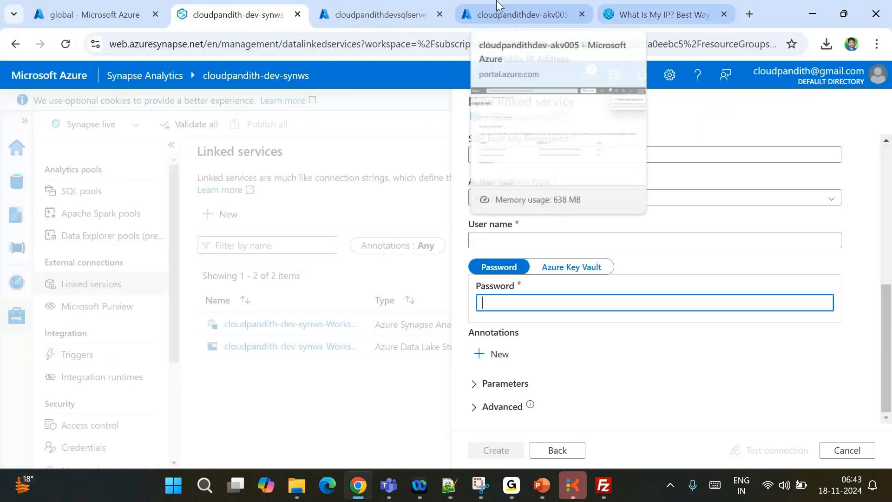
pyautogui.click(497, 6)
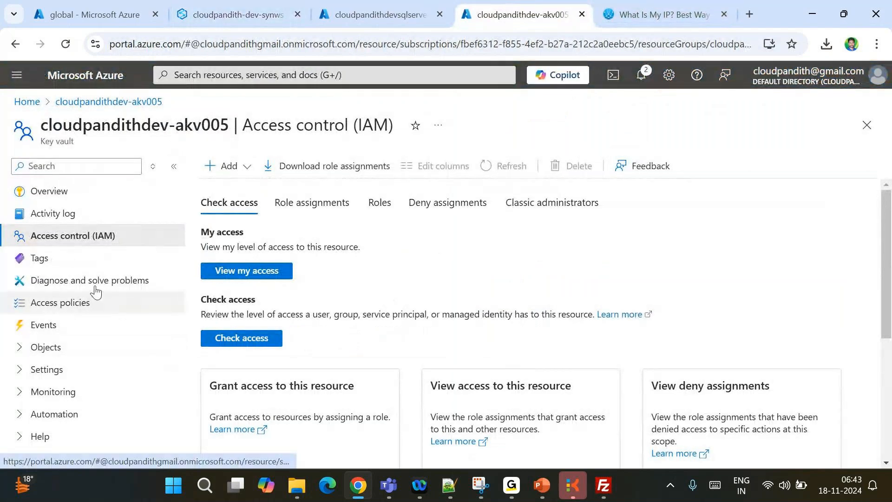
pyautogui.click(20, 349)
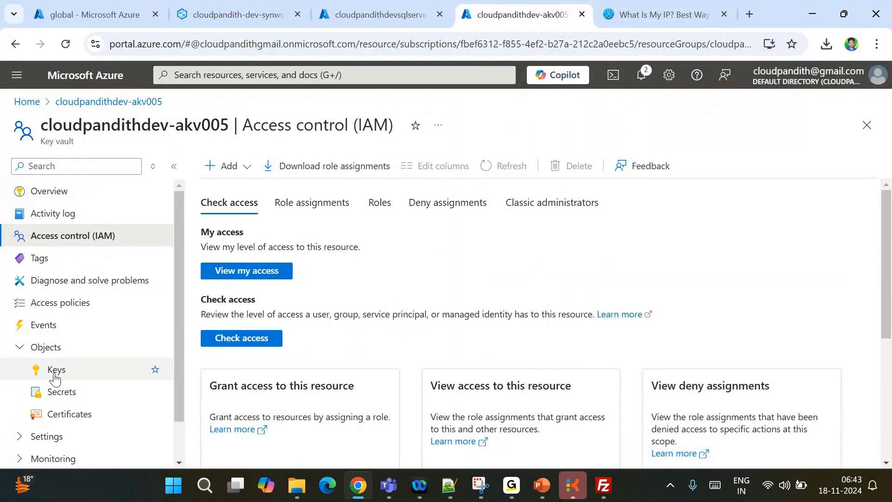
pyautogui.click(59, 392)
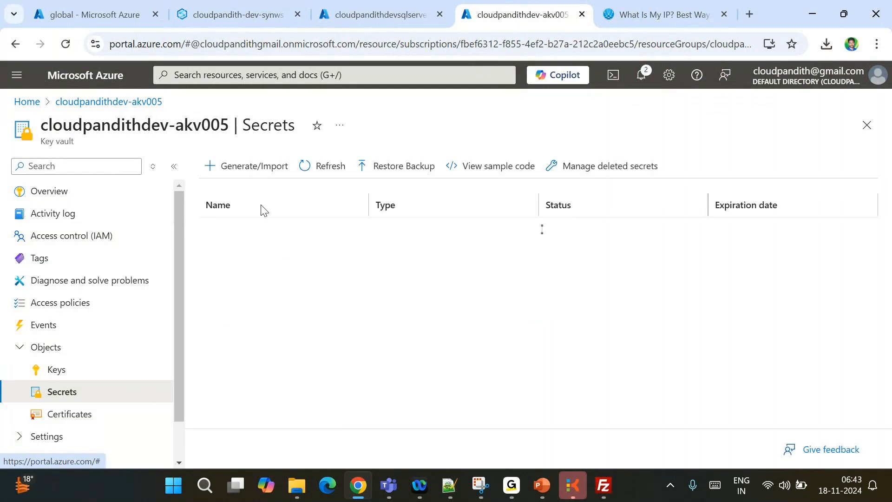
# Create secret sftp-pwd holding the pasted SFTP password, declining the browser's save-password prompt
pyautogui.click(239, 169)
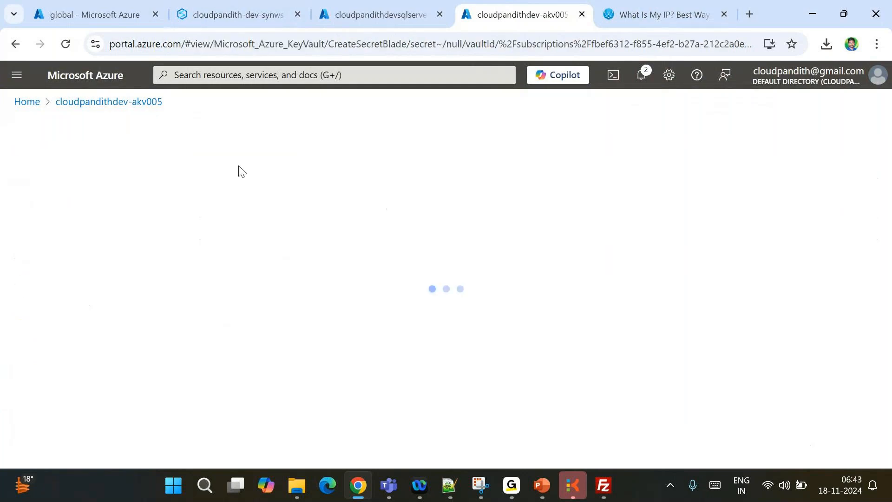
pyautogui.click(269, 212)
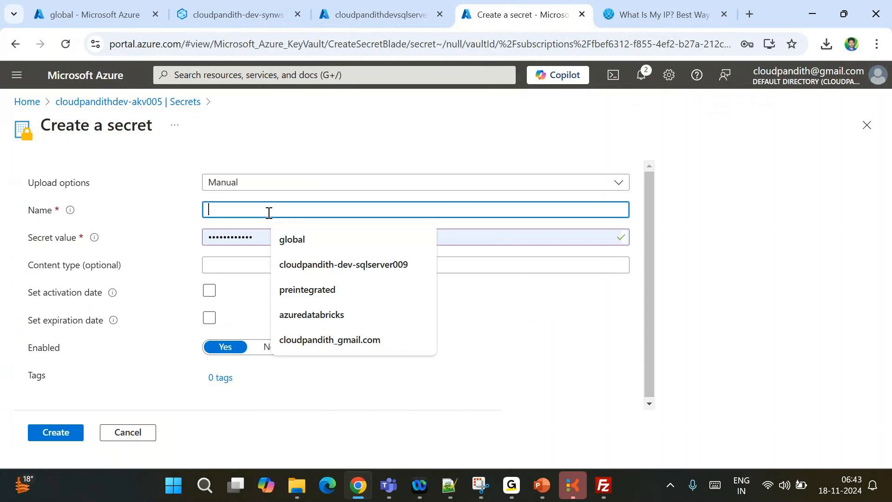
pyautogui.write('sftp-')
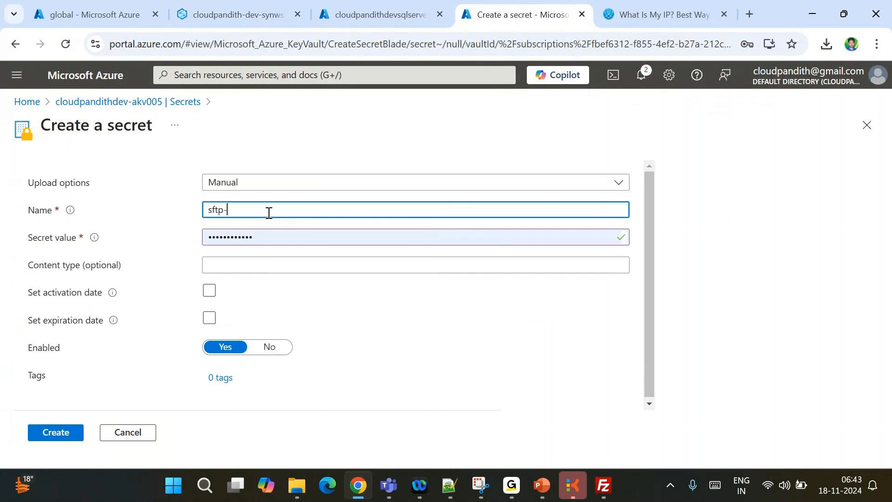
pyautogui.write('pwd')
pyautogui.click(267, 236)
pyautogui.hotkey('ctrl', 'a')
pyautogui.press('BackSpace')
pyautogui.hotkey('ctrl', 'v')
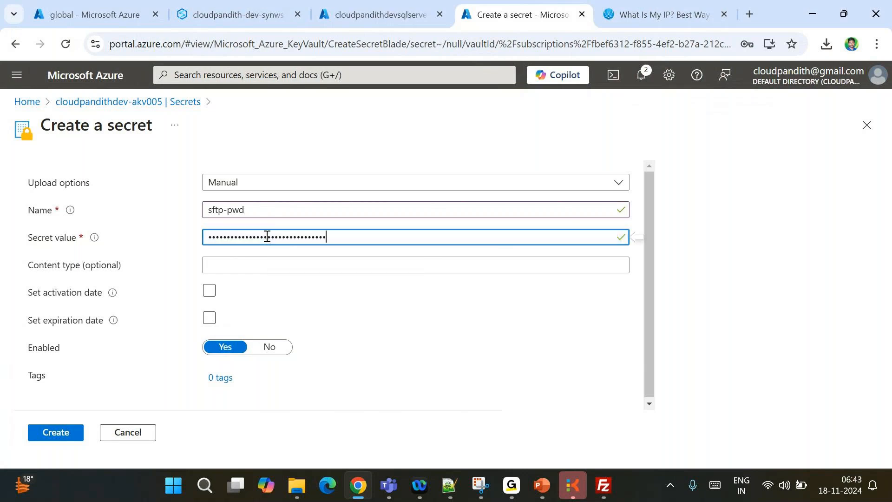
pyautogui.click(39, 435)
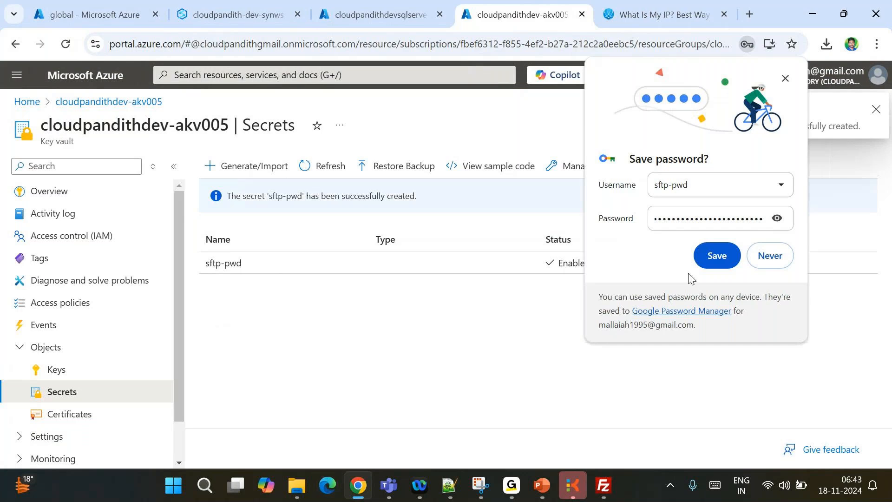
pyautogui.click(771, 257)
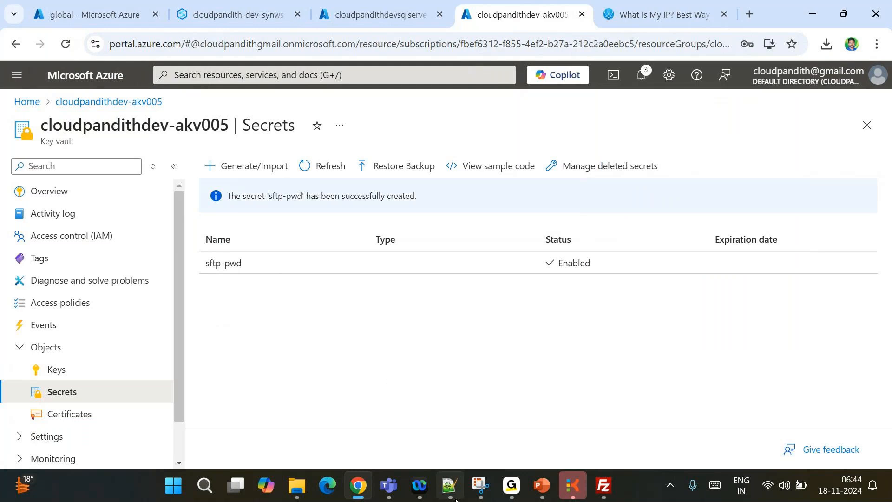
pyautogui.click(450, 487)
pyautogui.hotkey('alt', 'Tab')
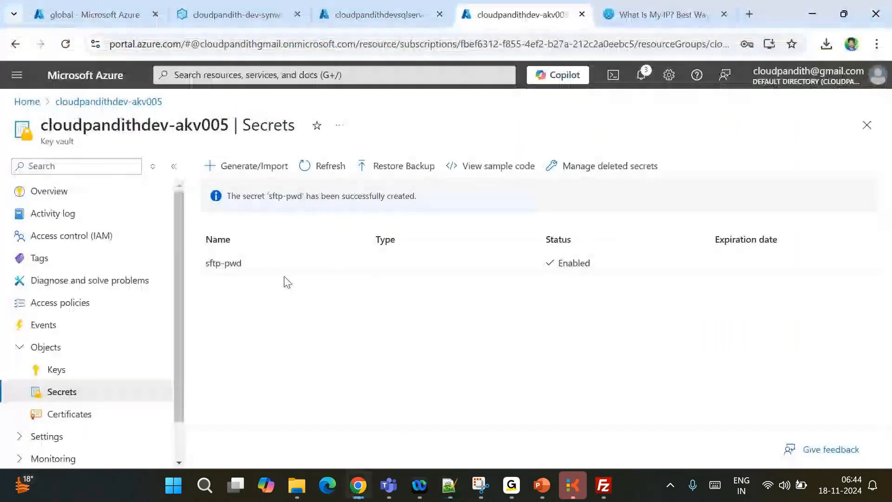
# Paste the host name cloudpandithsftp001.blob.core.windows.net from the notes into Host
pyautogui.click(253, 15)
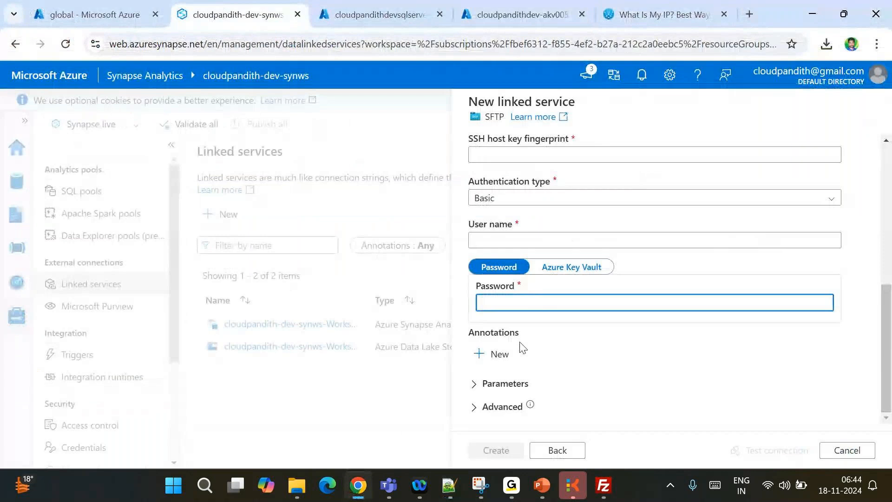
pyautogui.scroll(4, 516, 231)
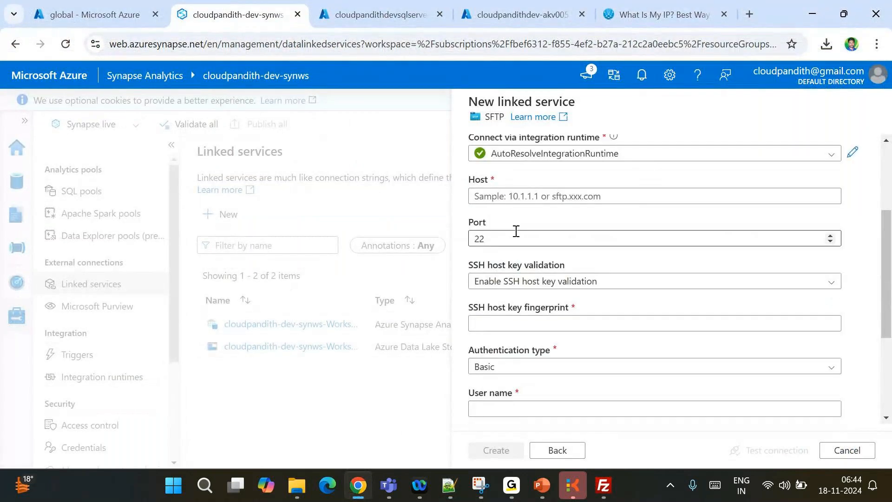
pyautogui.scroll(2, 516, 231)
pyautogui.click(485, 275)
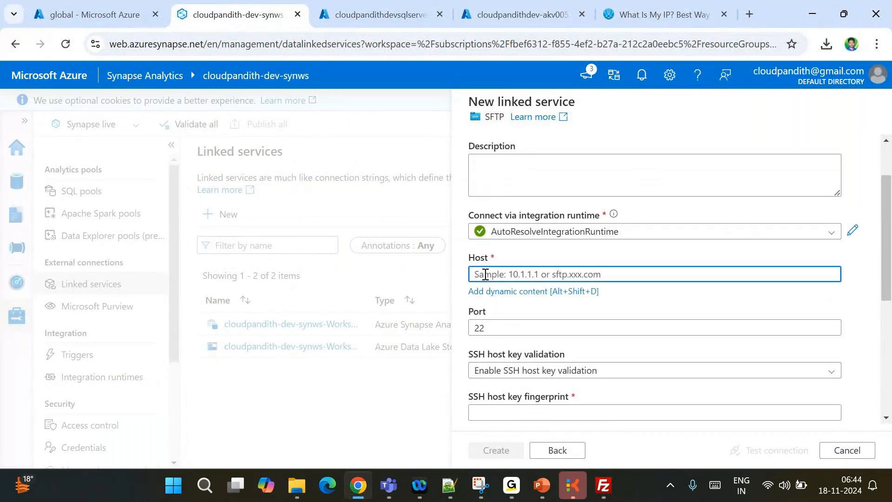
pyautogui.moveTo(453, 494)
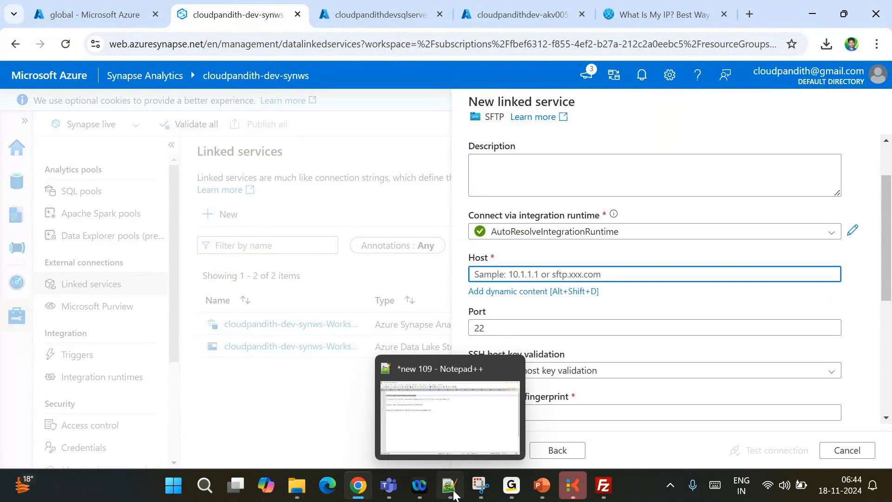
pyautogui.click(453, 494)
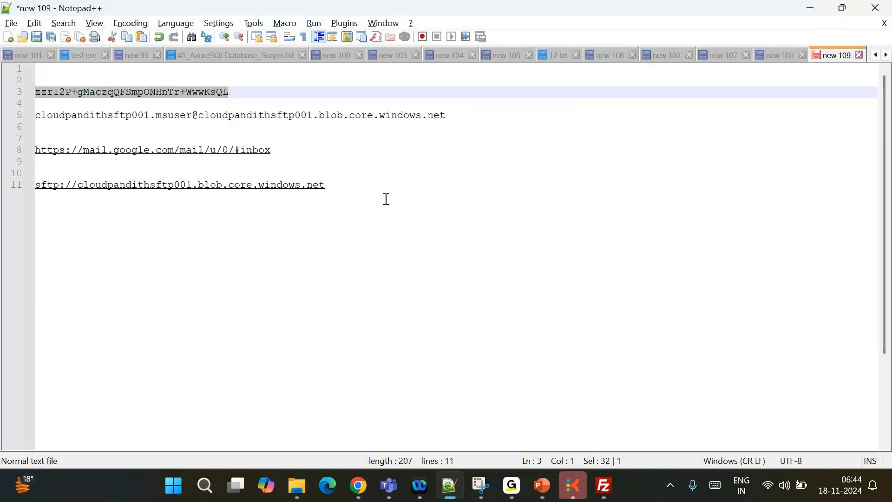
pyautogui.click(453, 117)
pyautogui.moveTo(453, 118); pyautogui.dragTo(199, 116)
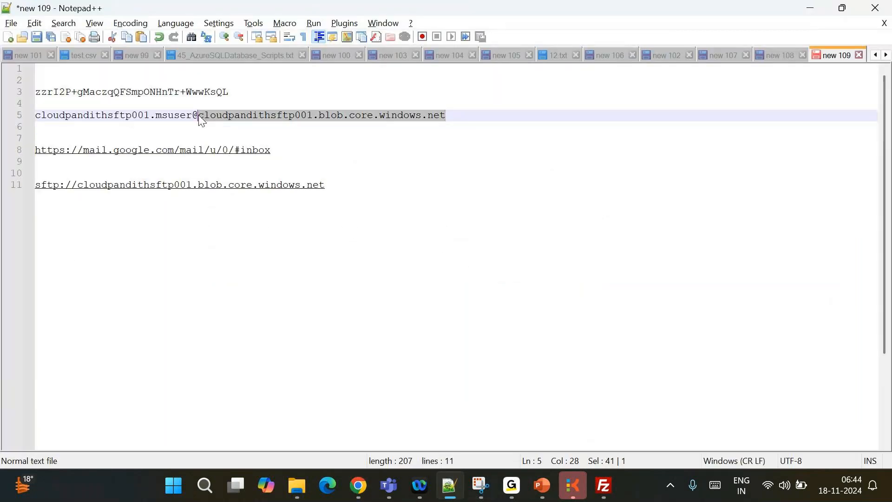
pyautogui.hotkey('ctrl', 'c')
pyautogui.hotkey('alt', 'Tab')
pyautogui.hotkey('ctrl', 'v')
# Set SSH host key validation to Disable
pyautogui.scroll(-3, 534, 281)
pyautogui.click(508, 243)
pyautogui.click(508, 243)
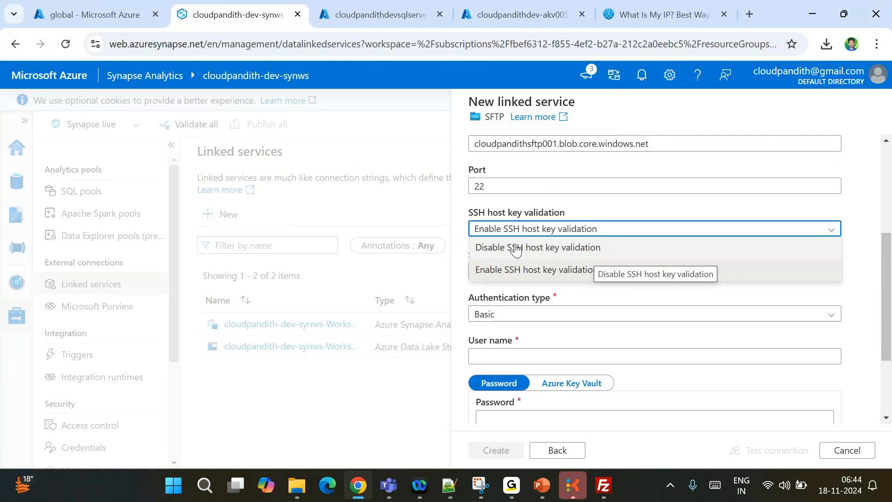
pyautogui.click(506, 251)
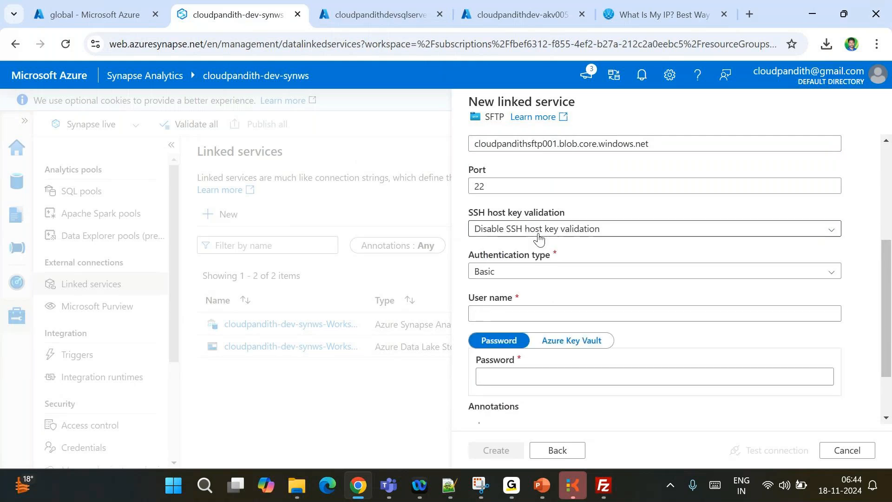
# Copy the SFTP local user name from the notes into User name
pyautogui.scroll(-2, 590, 261)
pyautogui.click(491, 261)
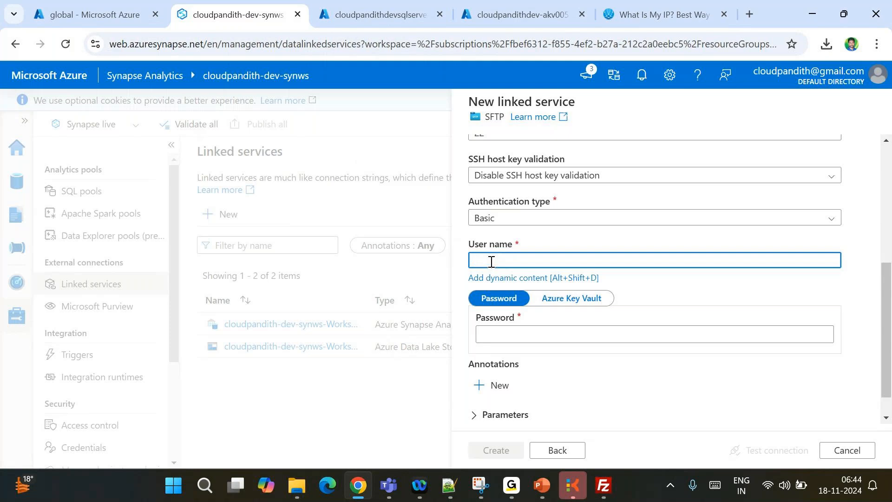
pyautogui.hotkey('alt', 'Tab')
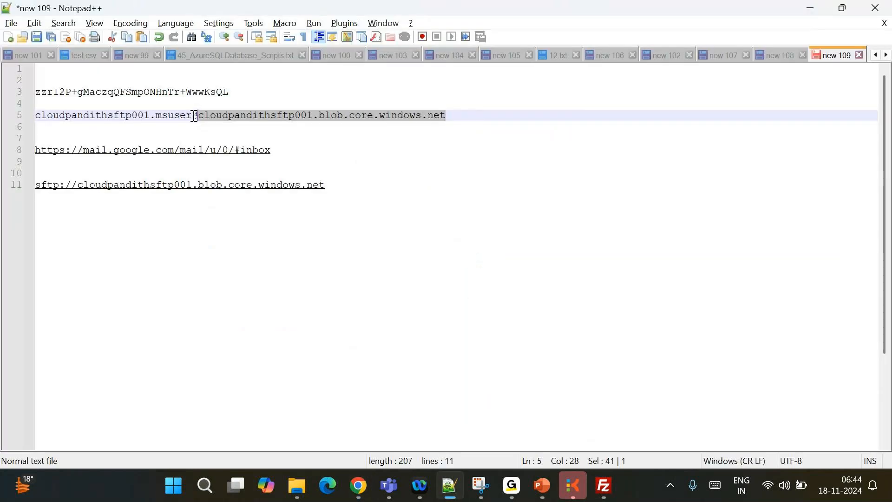
pyautogui.click(195, 120)
pyautogui.hotkey('shift', 'Home')
pyautogui.hotkey('alt', 'Tab')
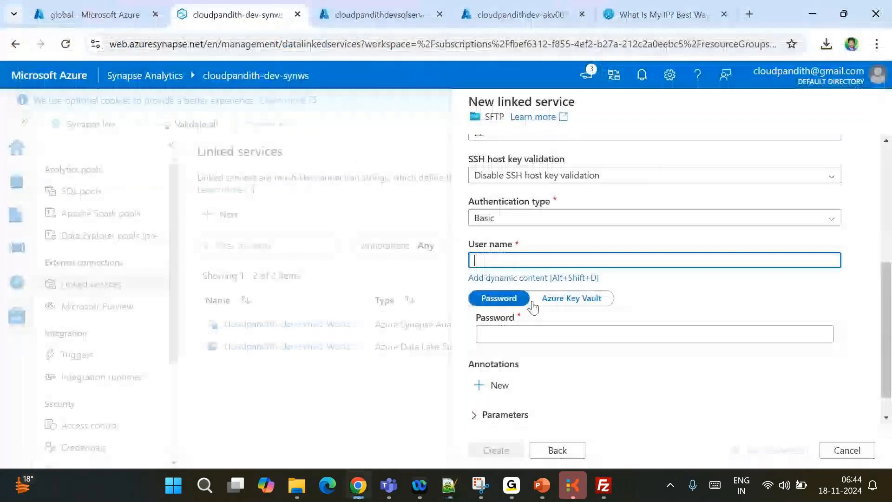
pyautogui.hotkey('ctrl', 'v')
pyautogui.scroll(-1, 664, 312)
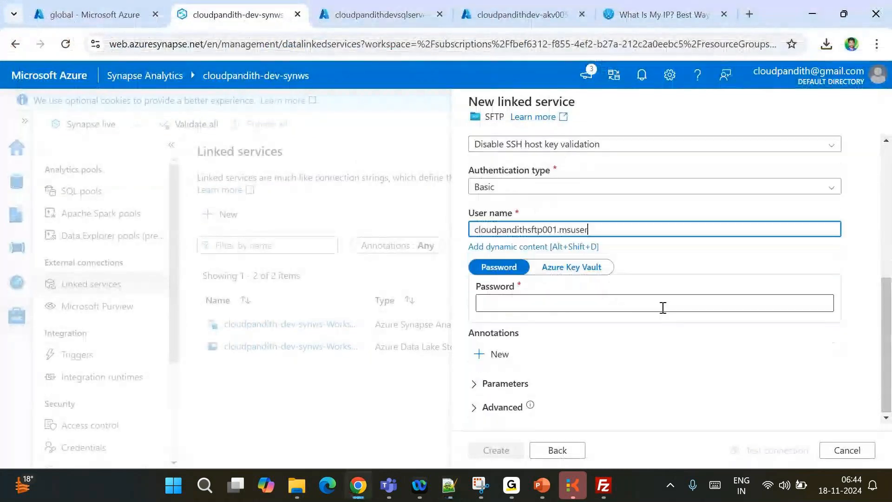
# Switch the password source to Azure Key Vault and start a new linked service named LS_AKV
pyautogui.click(584, 272)
pyautogui.click(637, 291)
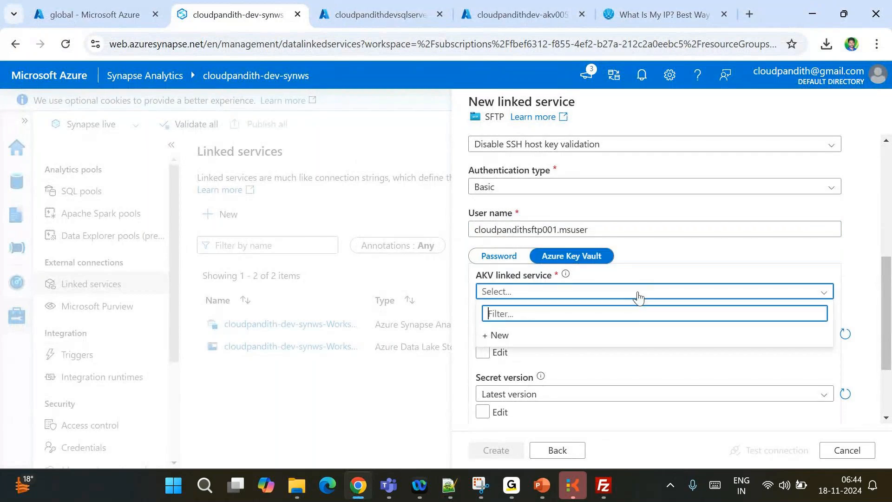
pyautogui.click(500, 335)
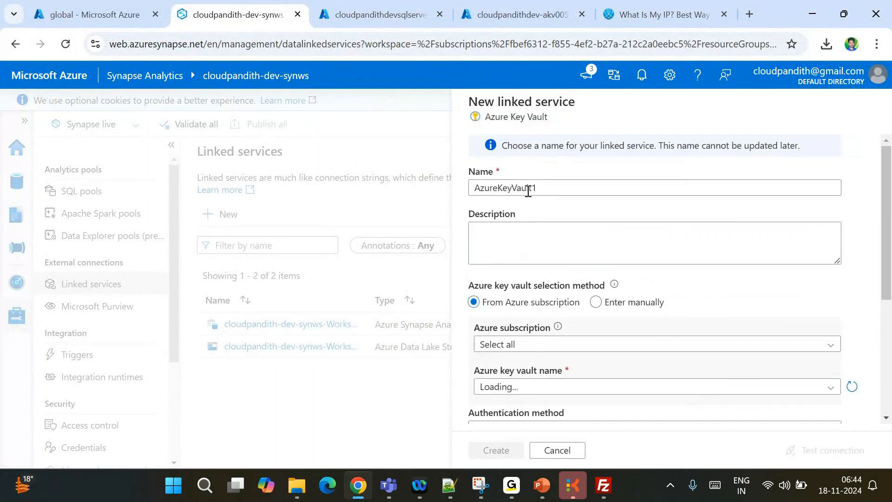
pyautogui.doubleClick(496, 189)
pyautogui.write('LS_AKV')
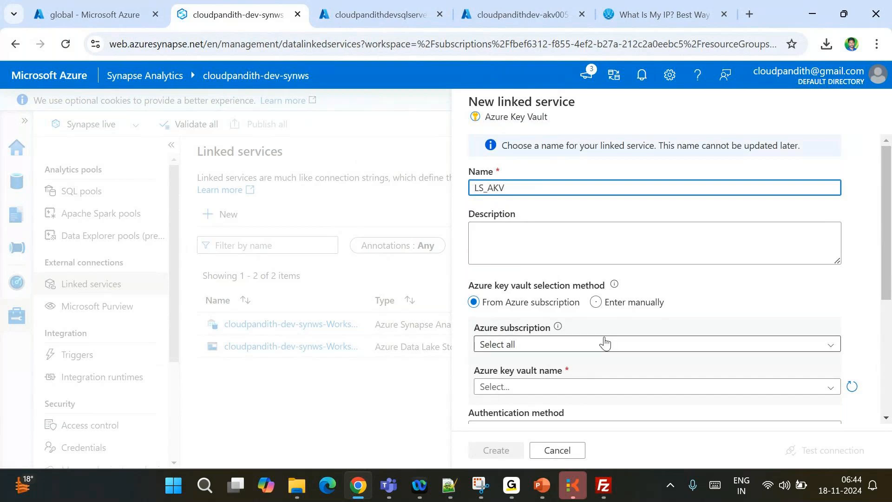
# Point LS_AKV at Pay-As-You-Go and cloudpandithdev-akv005, test the connection, and create it
pyautogui.scroll(-3, 579, 306)
pyautogui.click(514, 216)
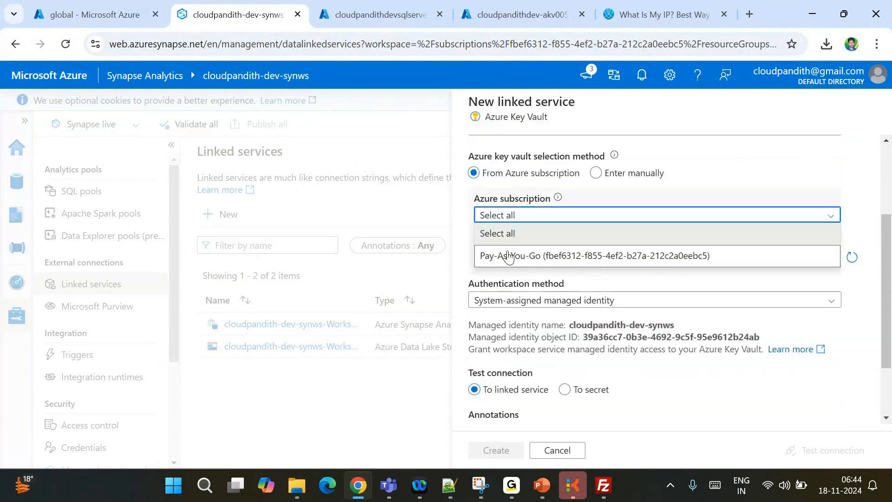
pyautogui.click(508, 255)
pyautogui.click(506, 258)
pyautogui.click(535, 298)
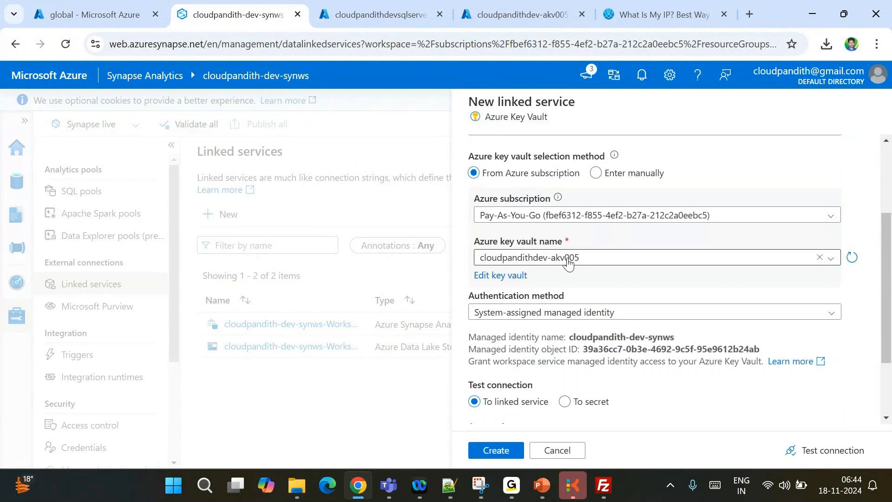
pyautogui.click(798, 450)
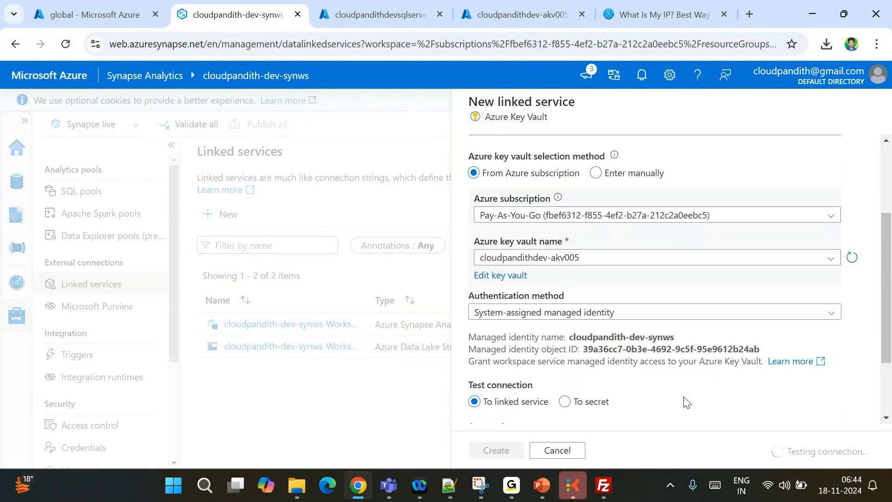
pyautogui.moveTo(570, 338); pyautogui.dragTo(671, 339)
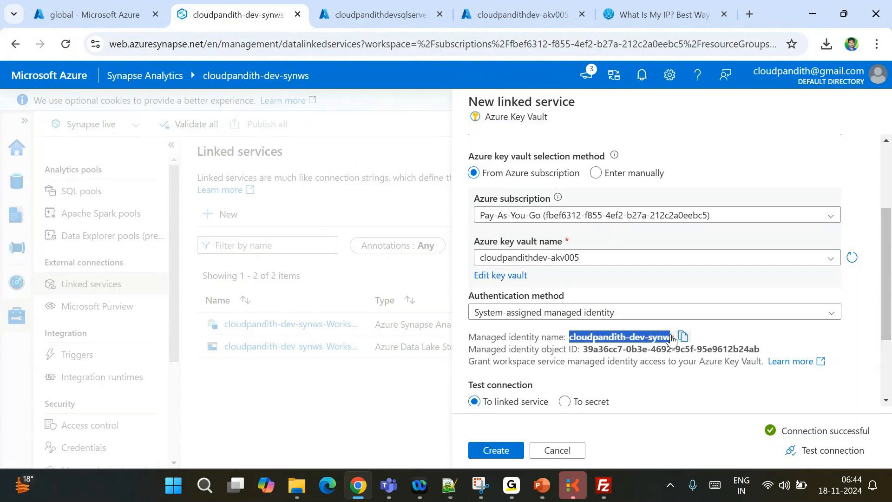
pyautogui.click(484, 450)
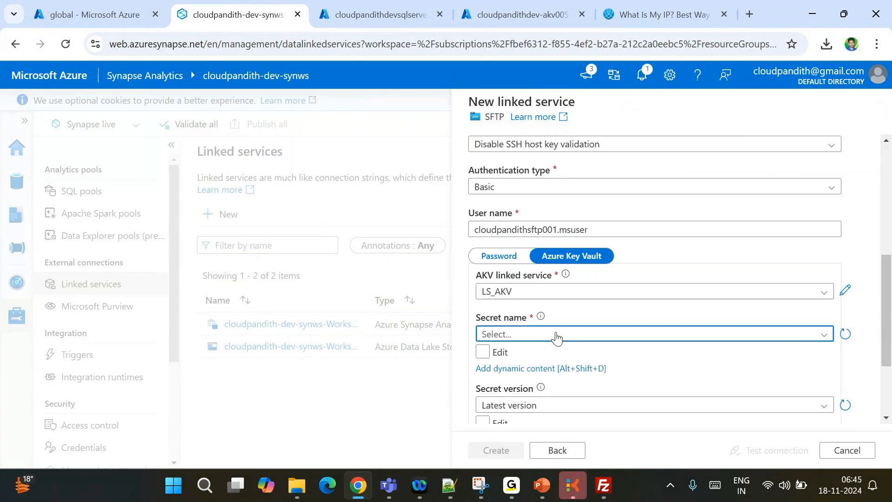
# Take the SFTP password from Key Vault secret sftp-pwd and test the connection
pyautogui.click(556, 336)
pyautogui.click(509, 377)
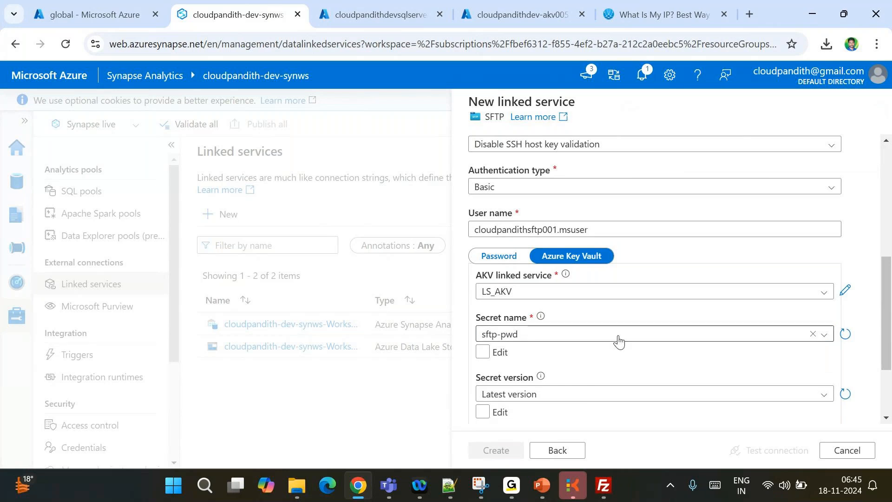
pyautogui.scroll(-2, 619, 340)
pyautogui.scroll(6, 619, 338)
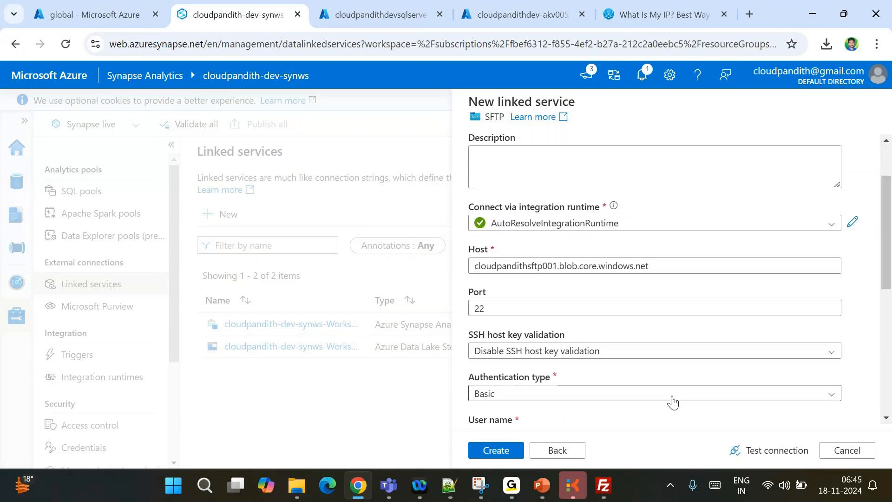
pyautogui.scroll(-1, 671, 400)
pyautogui.click(735, 450)
pyautogui.scroll(-2, 667, 336)
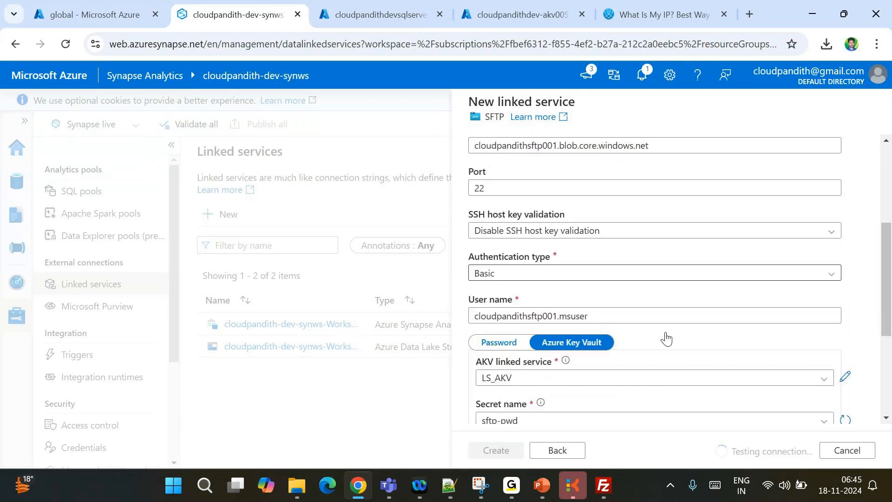
pyautogui.scroll(1, 666, 332)
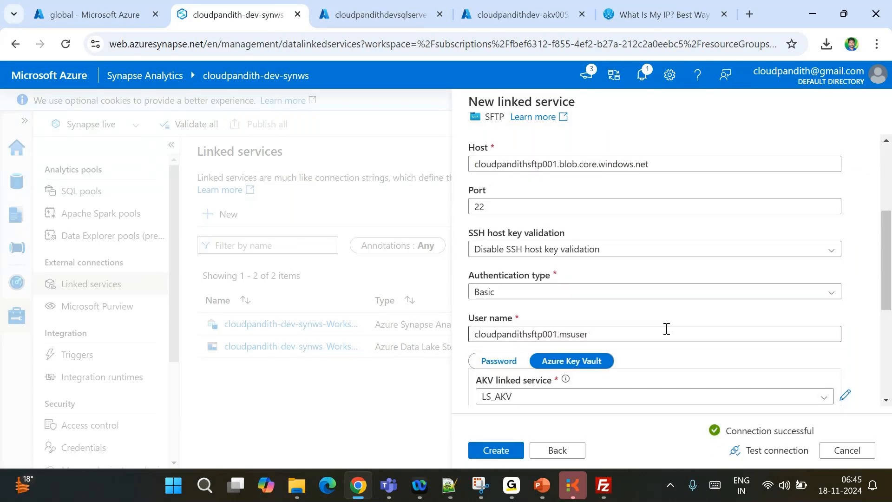
pyautogui.scroll(-2, 666, 333)
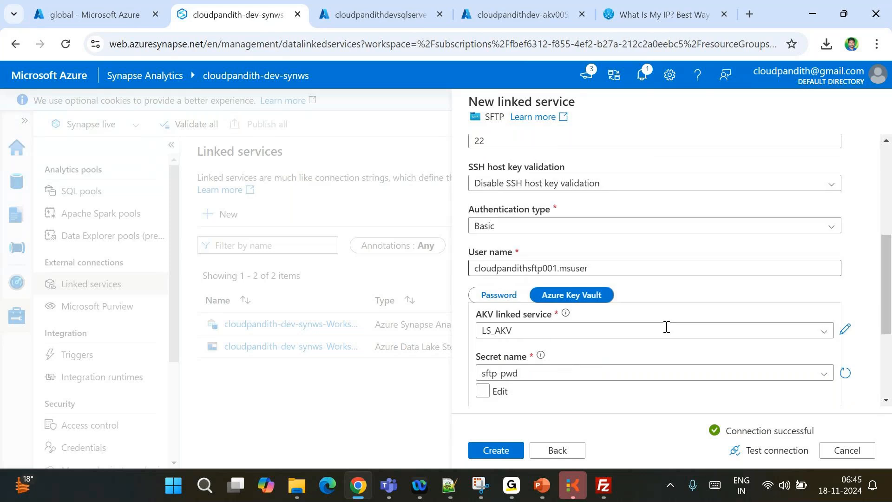
# Create the Sftp1 linked service and reopen its settings to edit the name
pyautogui.click(496, 450)
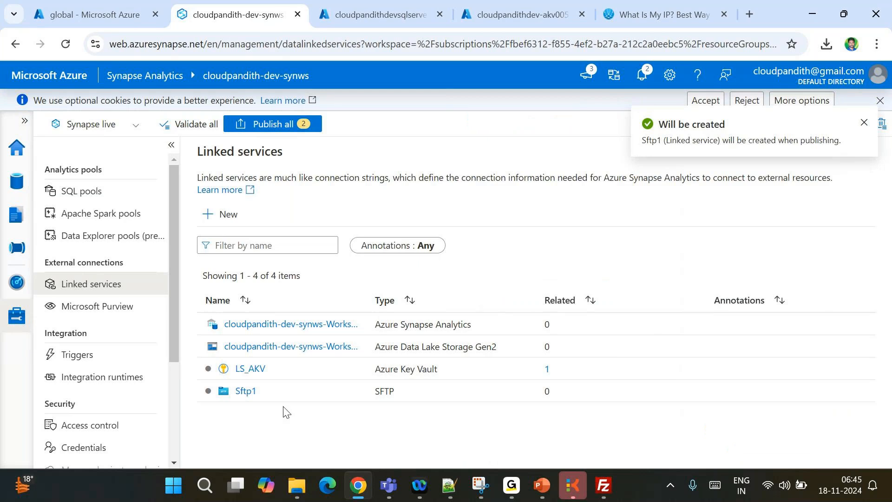
pyautogui.click(246, 392)
pyautogui.doubleClick(505, 160)
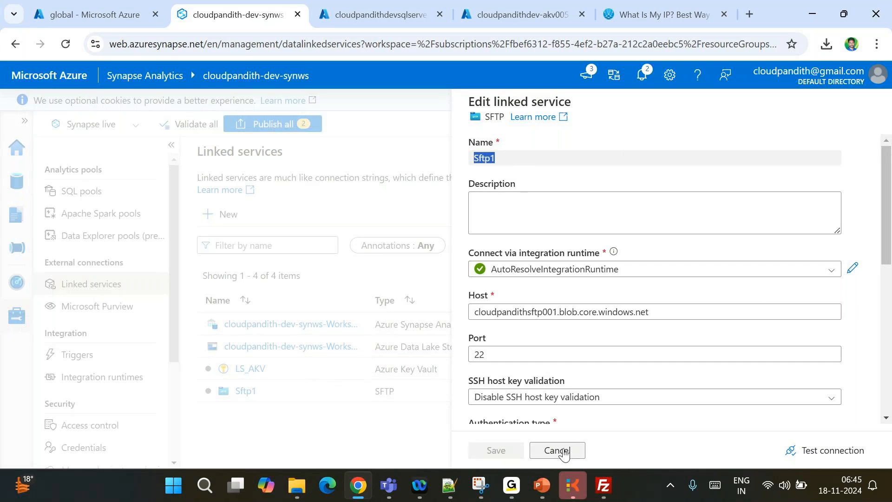
# Close Sftp1's settings unchanged and delete the Sftp1 linked service
pyautogui.click(564, 452)
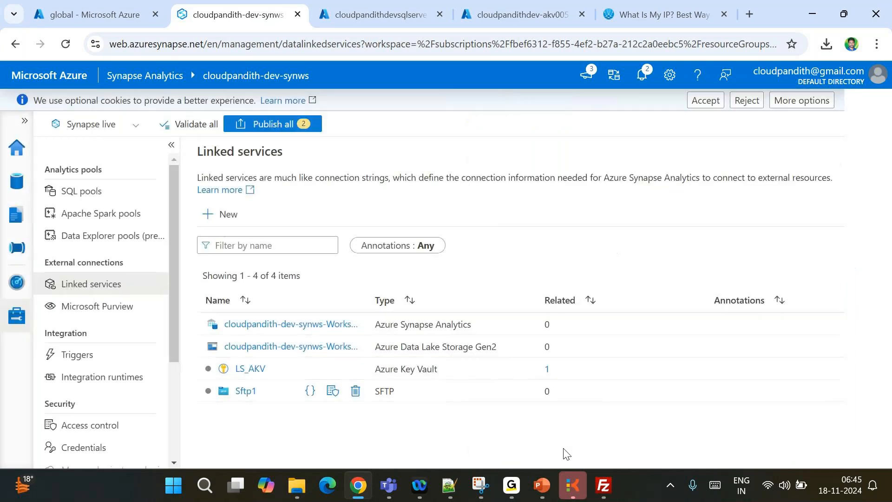
pyautogui.click(356, 391)
pyautogui.click(360, 323)
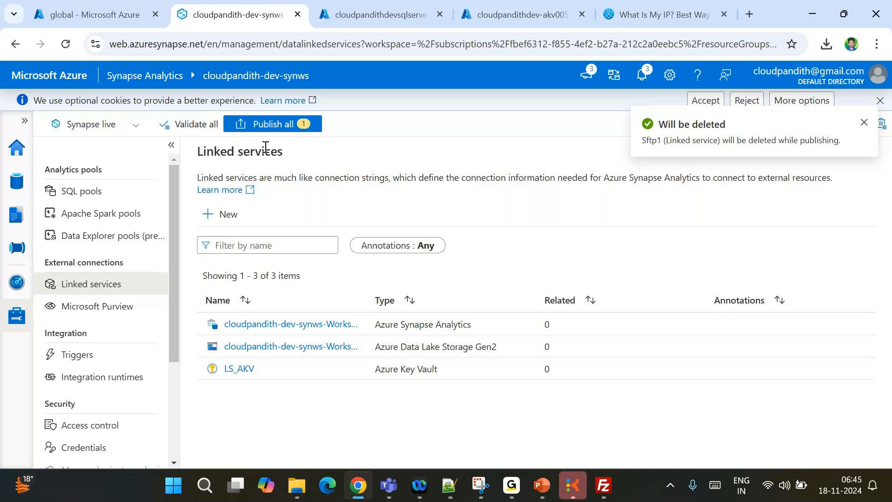
# Start a new SFTP linked service named LS_SFTP
pyautogui.click(223, 214)
pyautogui.write('sftp')
pyautogui.doubleClick(528, 267)
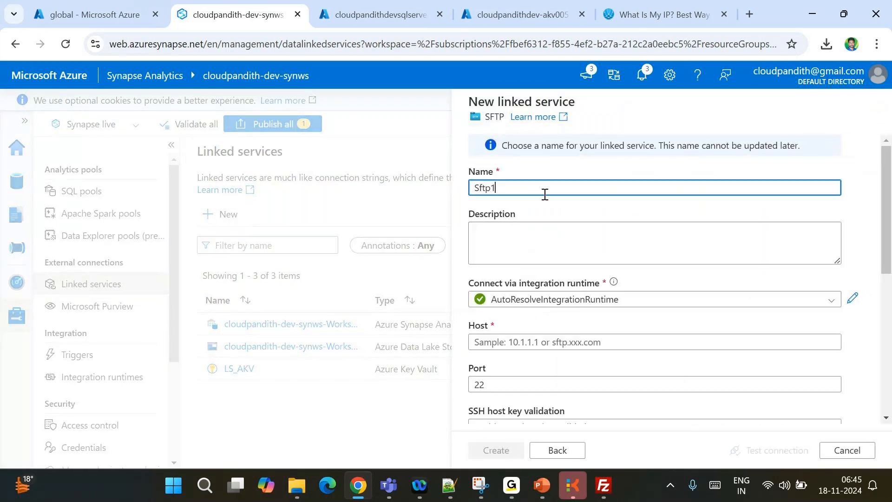
pyautogui.hotkey('ctrl', 'a')
pyautogui.write('LS_SFTP')
# Disable SSH host key validation and paste the SFTP user name
pyautogui.scroll(-1, 521, 300)
pyautogui.click(521, 294)
pyautogui.write('cloudpandithsftp001.msuser')
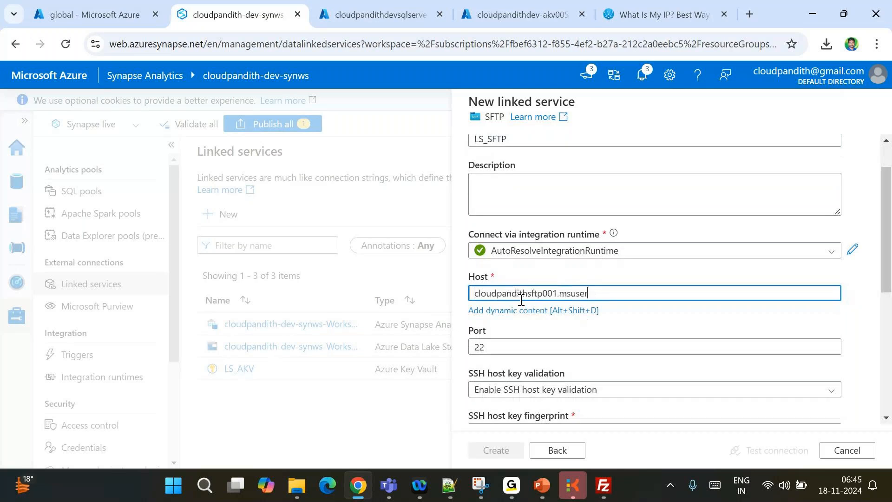
pyautogui.hotkey('ctrl', 'z')
pyautogui.scroll(-2, 516, 298)
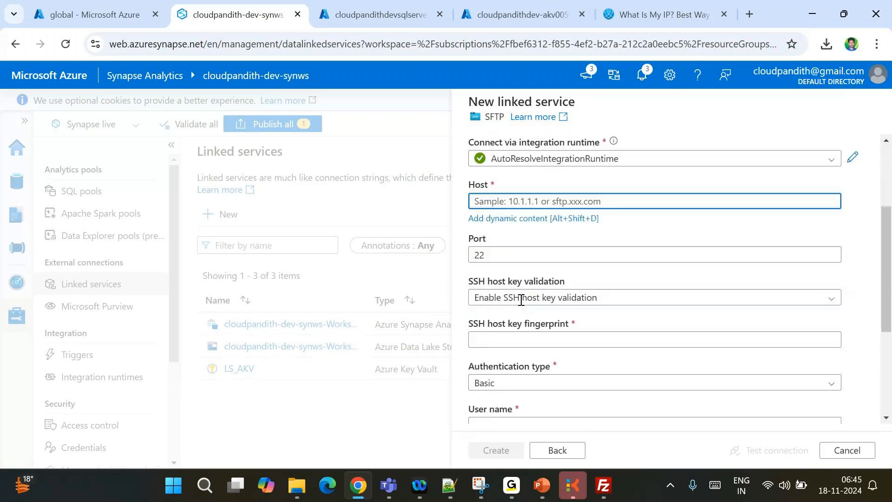
pyautogui.click(516, 285)
pyautogui.click(518, 305)
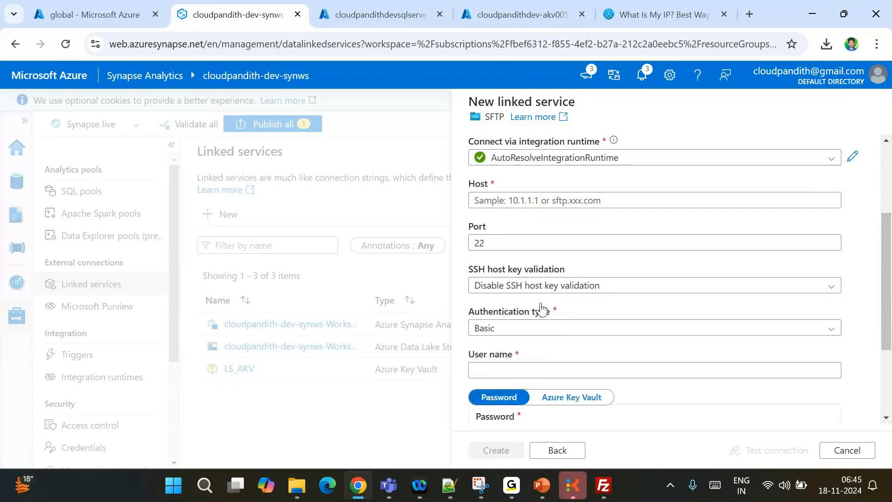
pyautogui.click(486, 368)
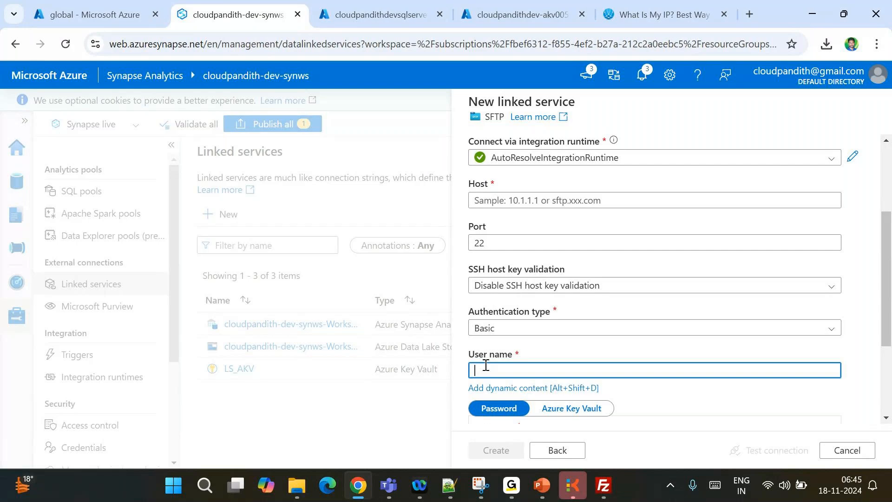
pyautogui.write('cloudpandithsftp001.msuser')
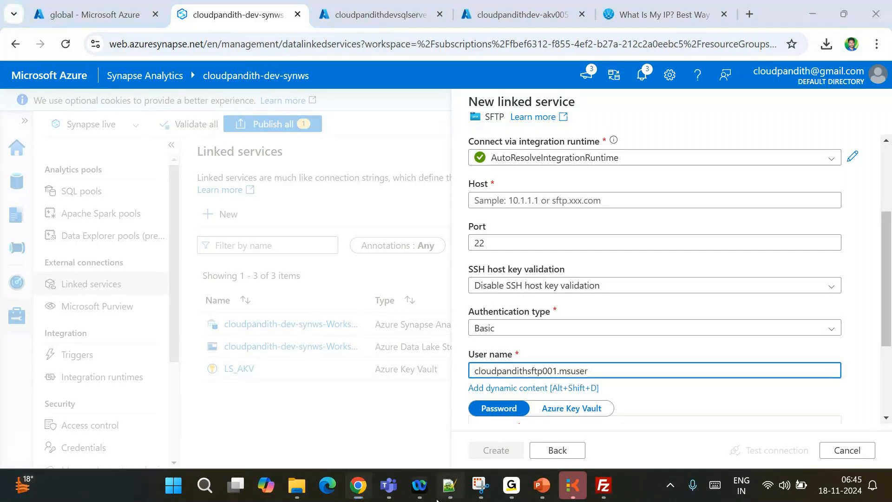
# Copy the host address from the notes and paste it as the SFTP host
pyautogui.click(450, 485)
pyautogui.moveTo(198, 116); pyautogui.dragTo(450, 117)
pyautogui.hotkey('alt', 'Tab')
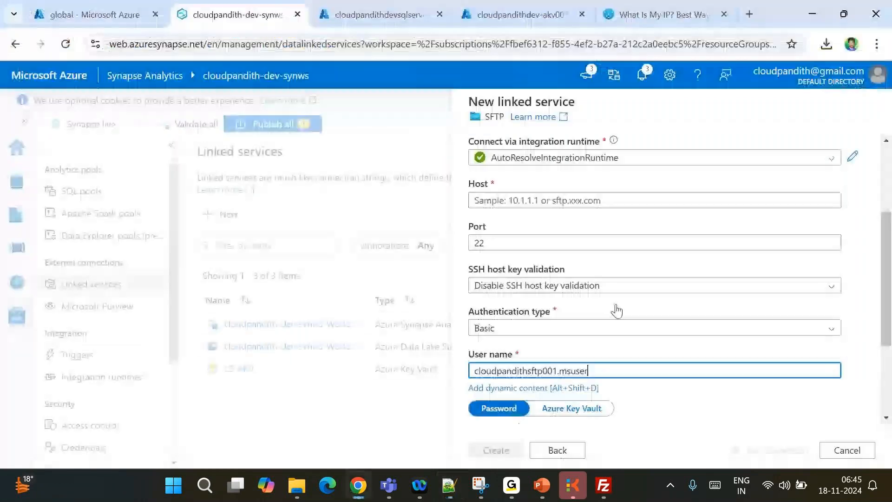
pyautogui.click(496, 199)
pyautogui.write('cloudpandithsftp001.blob.core.windows.net')
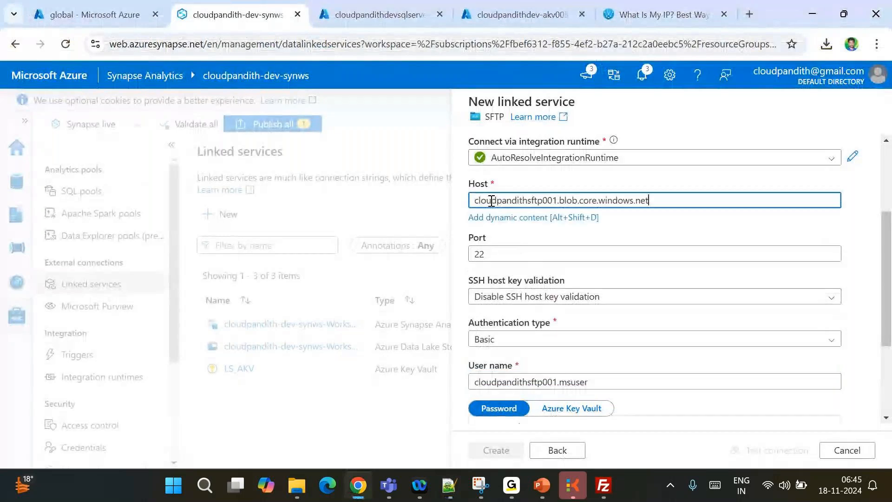
pyautogui.scroll(-3, 532, 263)
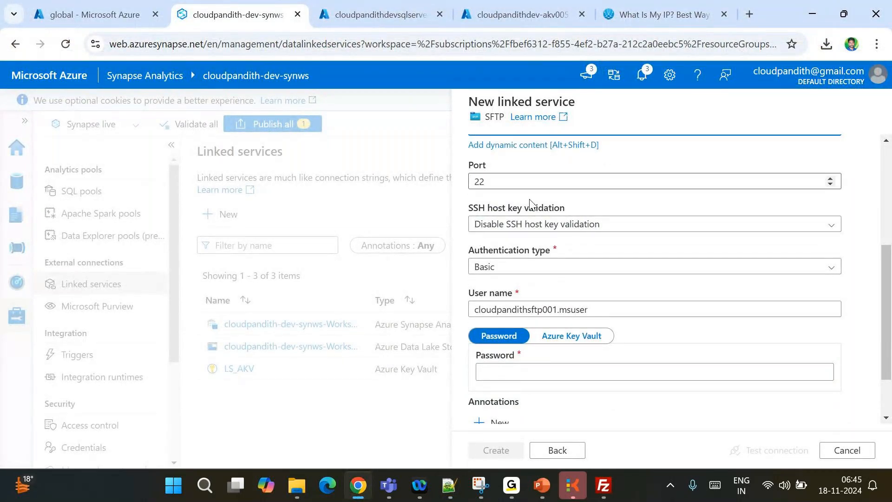
pyautogui.scroll(-3, 496, 274)
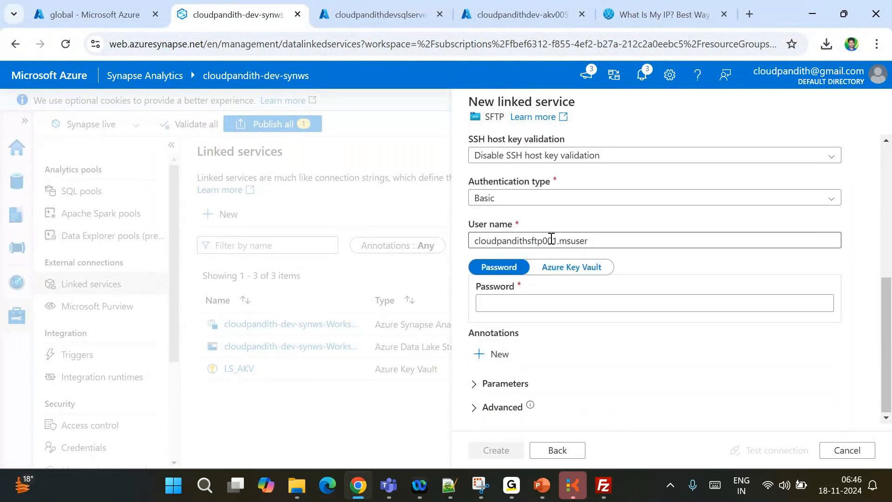
# Use Key Vault LS_AKV secret sftp-pwd as the password, test, and create LS_SFTP
pyautogui.click(512, 307)
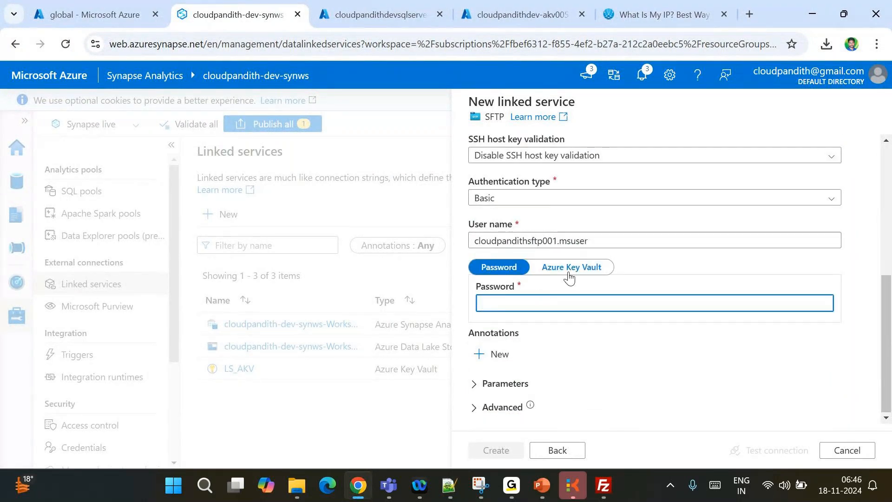
pyautogui.click(570, 272)
pyautogui.click(514, 304)
pyautogui.click(497, 369)
pyautogui.click(545, 345)
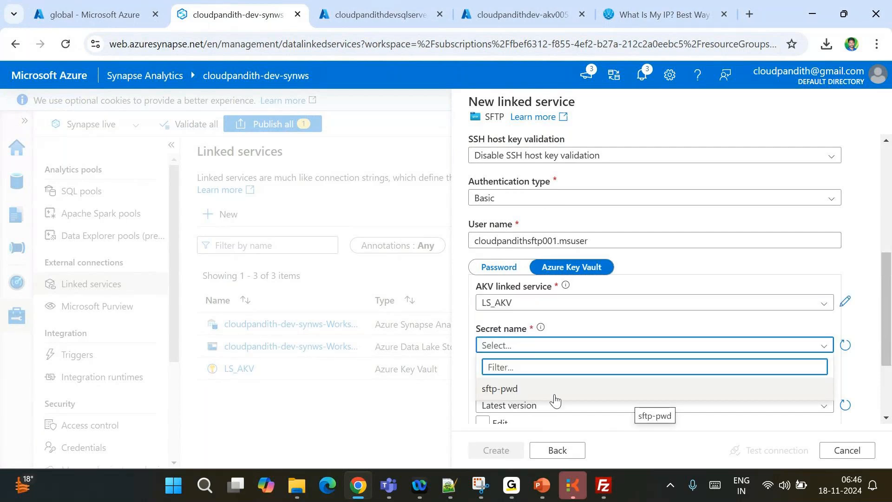
pyautogui.click(500, 390)
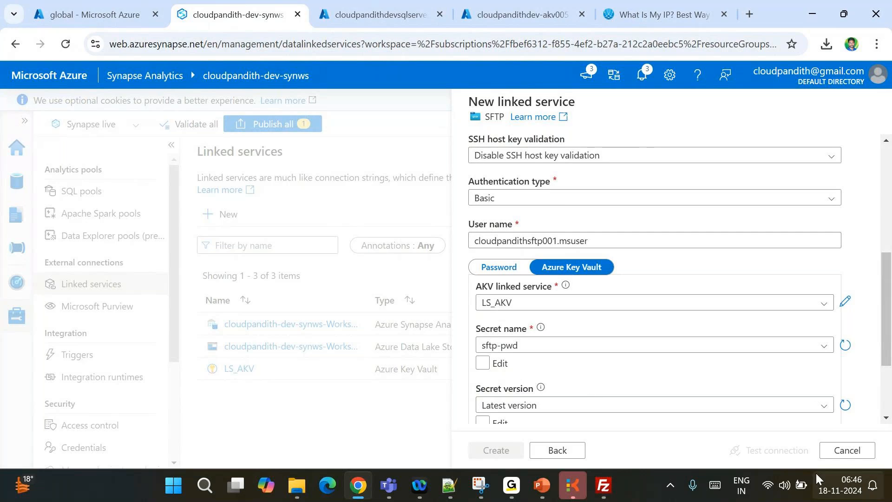
pyautogui.click(762, 450)
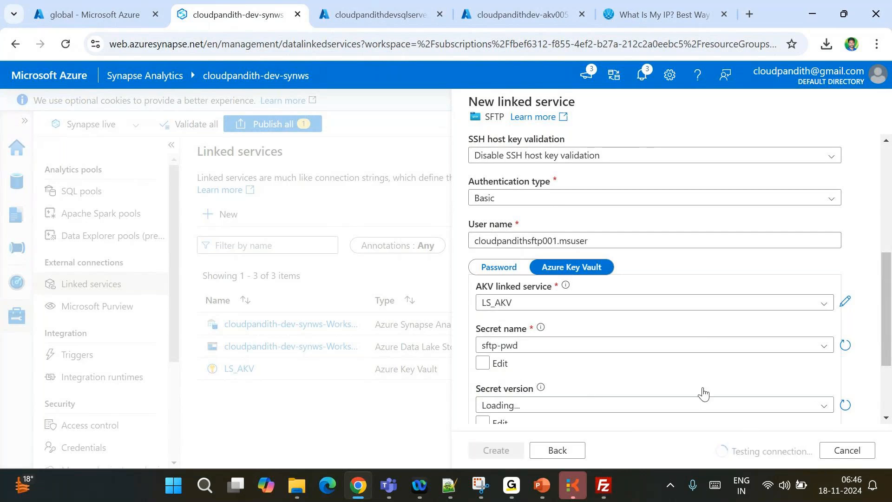
pyautogui.click(486, 453)
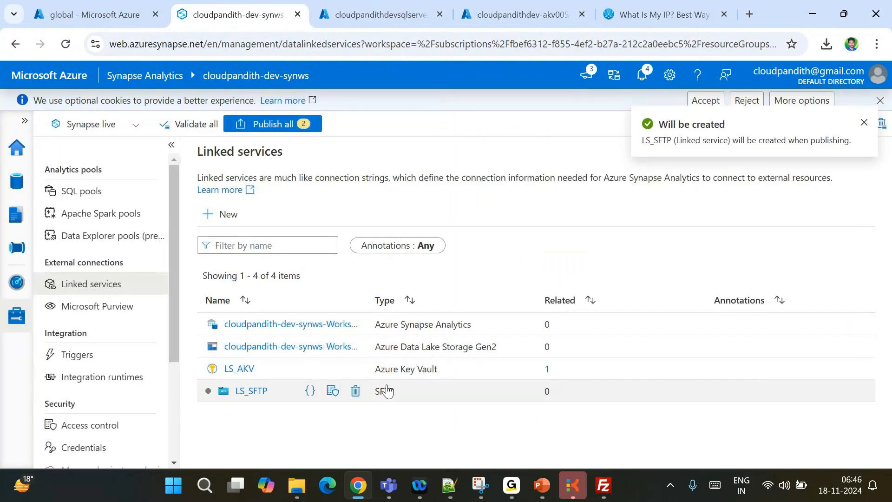
# Start a new Azure SQL Database linked service by searching 'sql da'
pyautogui.click(225, 214)
pyautogui.write('sql da')
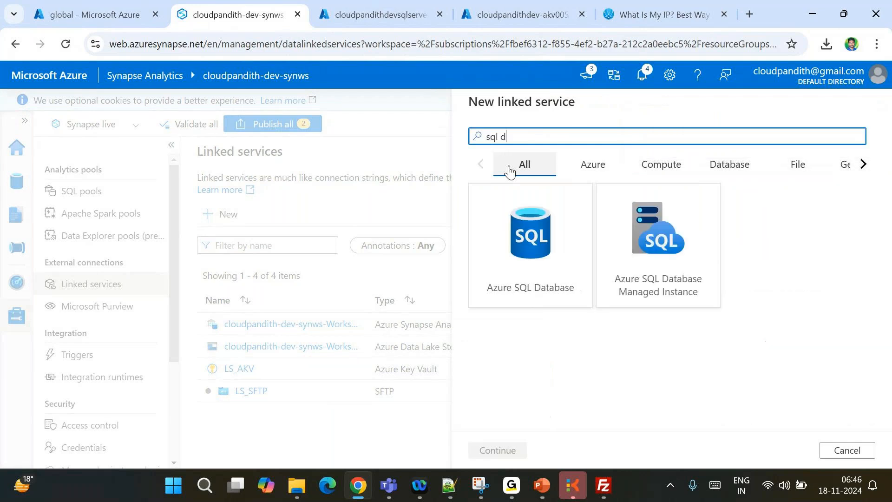
pyautogui.doubleClick(514, 242)
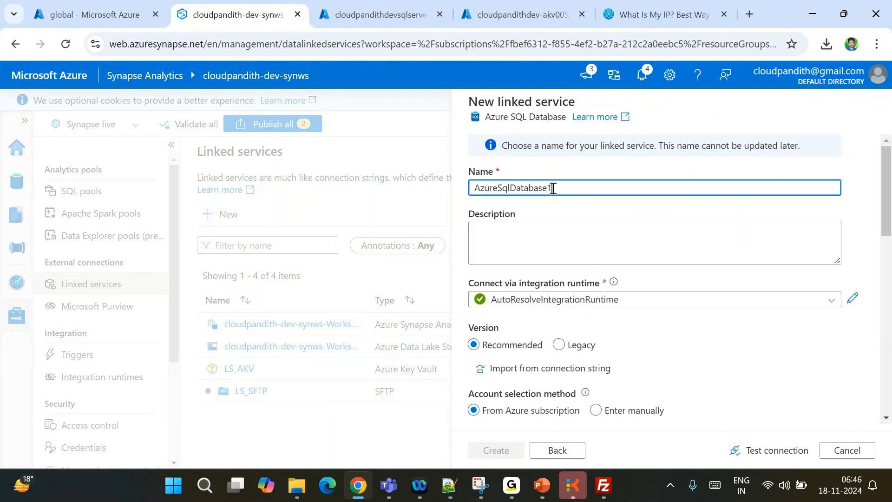
pyautogui.scroll(-3, 598, 319)
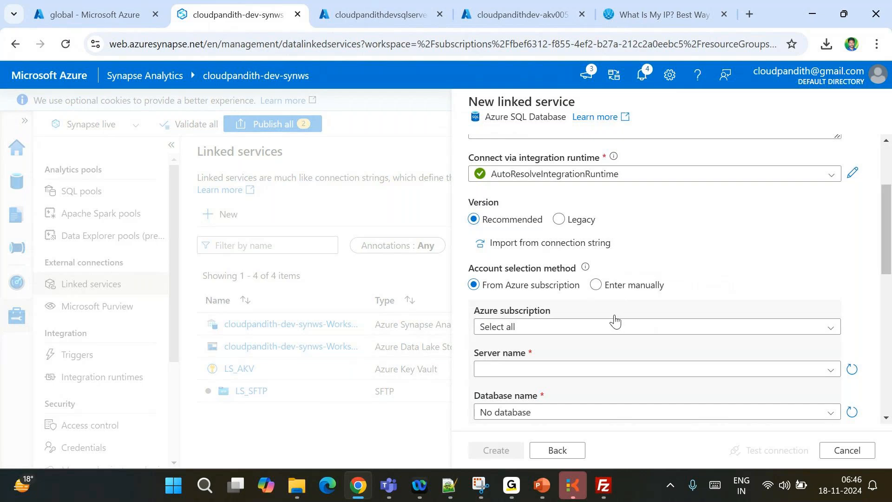
pyautogui.scroll(-5, 615, 321)
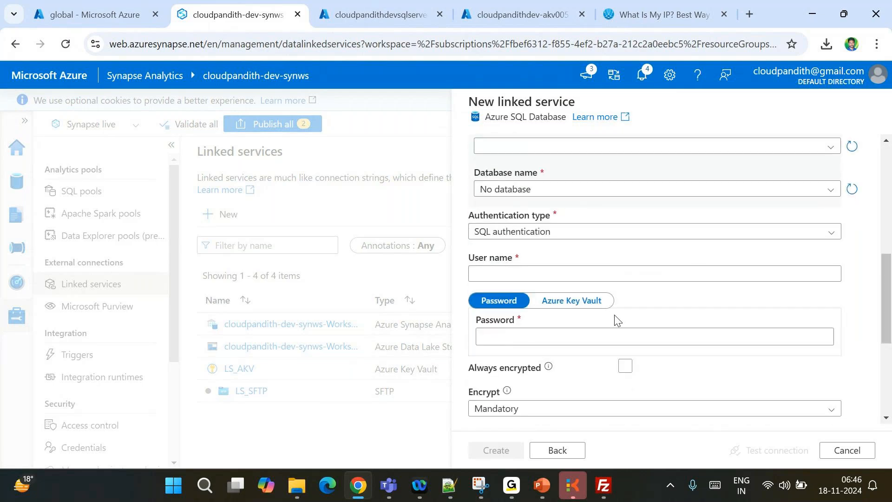
pyautogui.scroll(4, 534, 356)
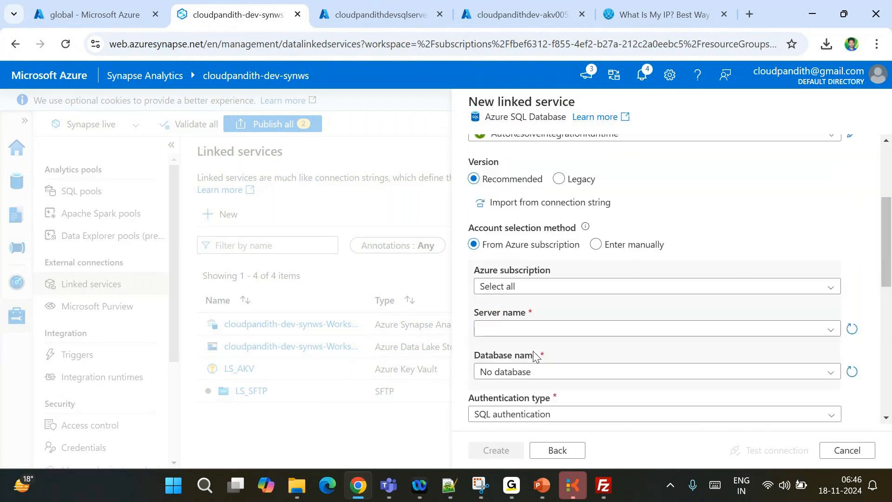
# Toggle server selection to manual and back to Azure subscription, then go to the password
pyautogui.click(596, 245)
pyautogui.scroll(-3, 597, 251)
pyautogui.scroll(3, 596, 251)
pyautogui.click(510, 252)
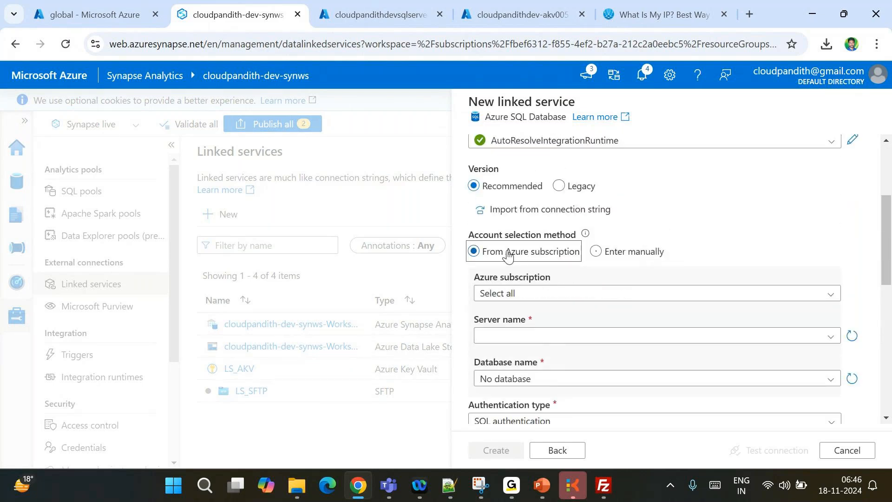
pyautogui.scroll(-3, 527, 276)
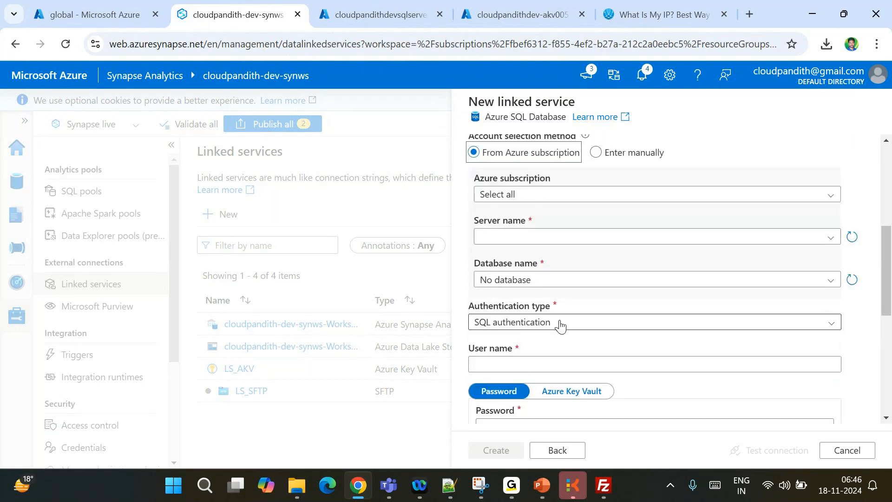
pyautogui.scroll(3, 560, 325)
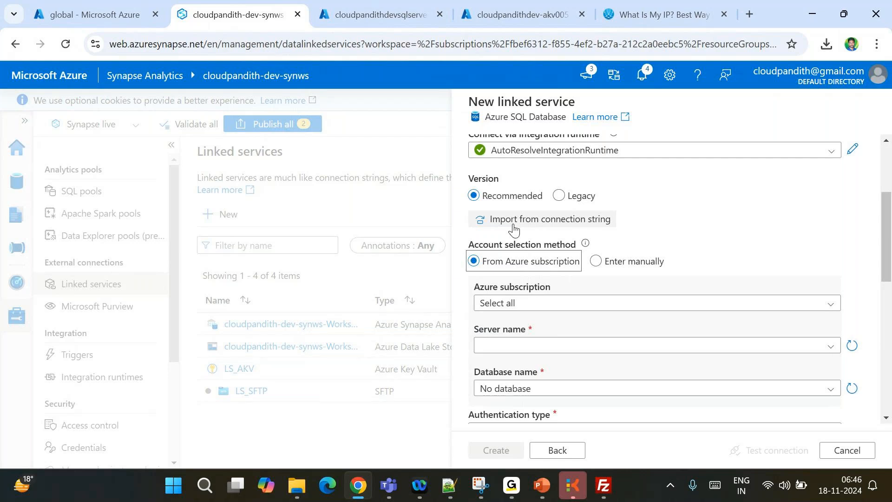
pyautogui.scroll(-5, 548, 344)
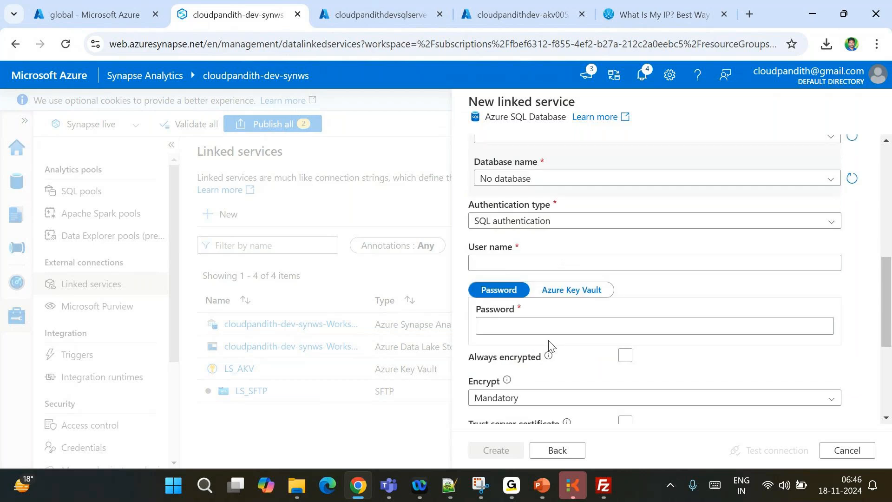
pyautogui.scroll(-2, 522, 323)
pyautogui.scroll(1, 522, 325)
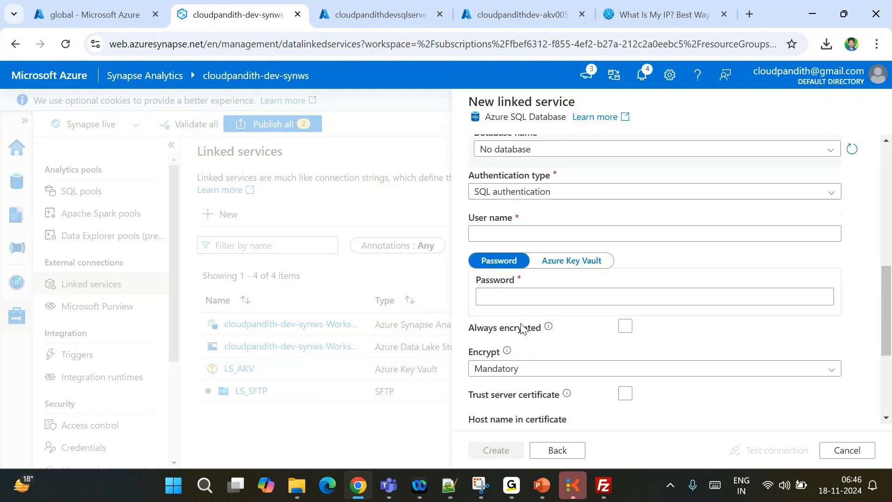
pyautogui.click(502, 298)
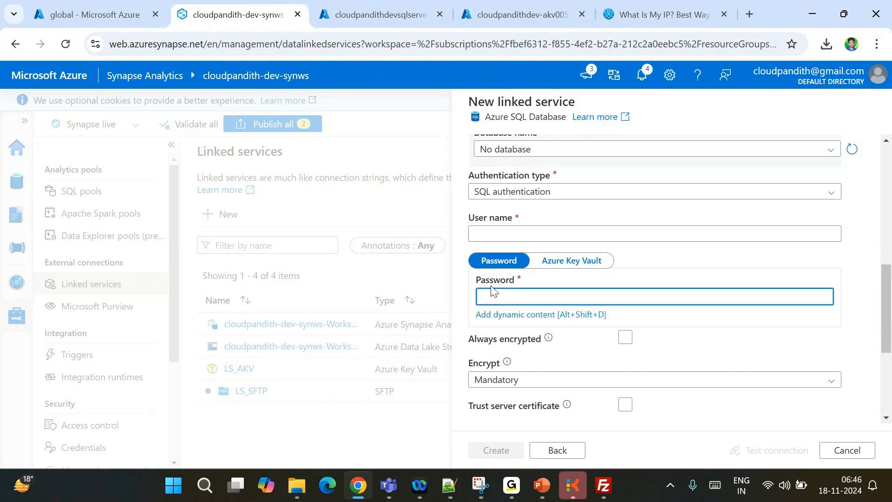
pyautogui.click(537, 5)
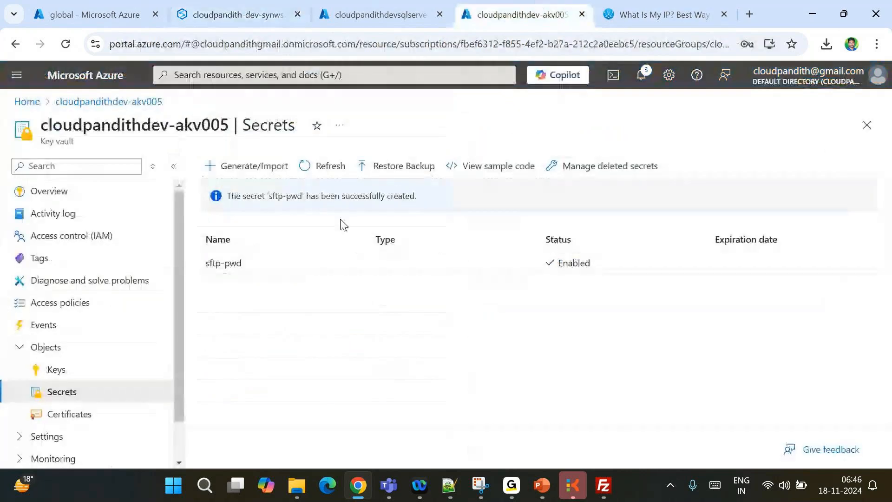
# Generate a Key Vault secret named sqldb-pwd holding the SQL database password
pyautogui.click(264, 168)
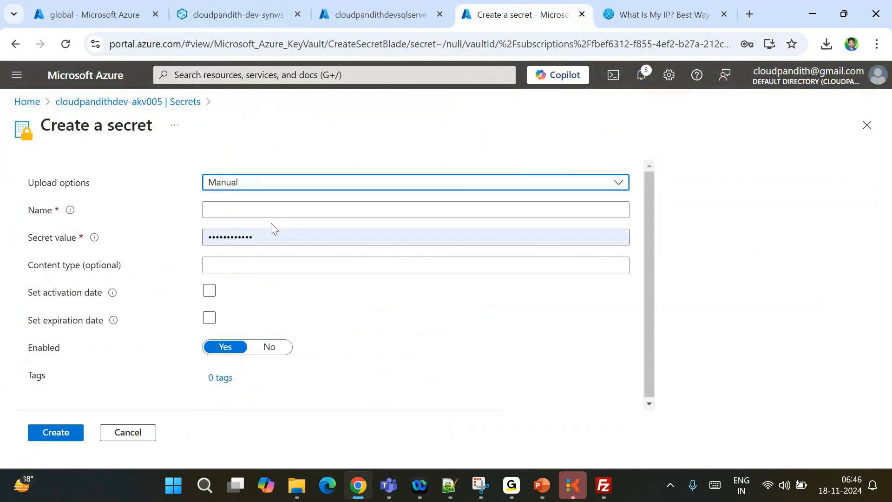
pyautogui.click(248, 212)
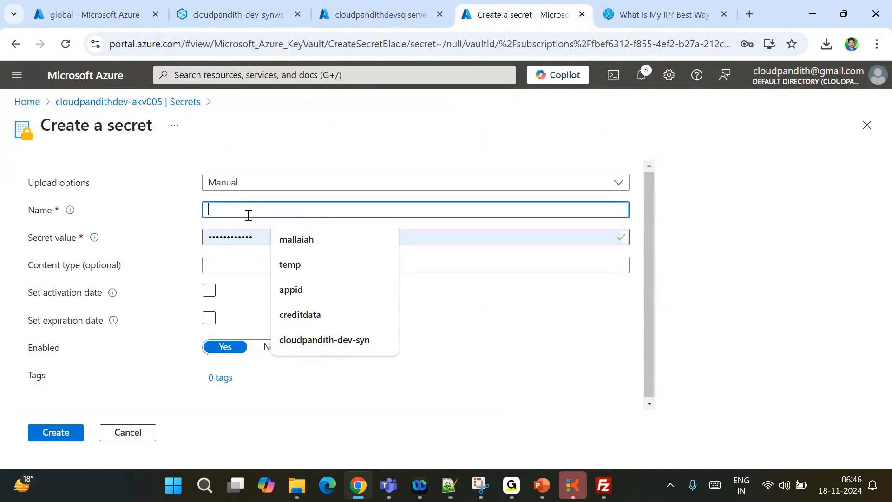
pyautogui.write('sqld')
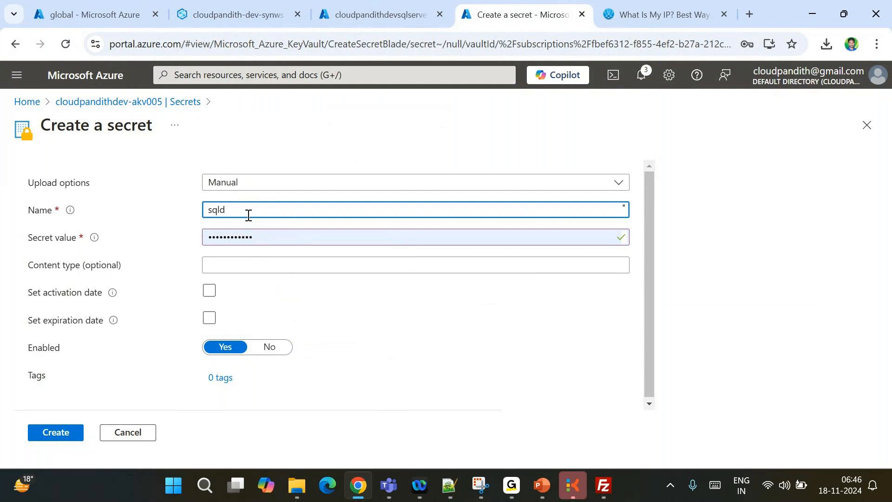
pyautogui.write('b-pwd')
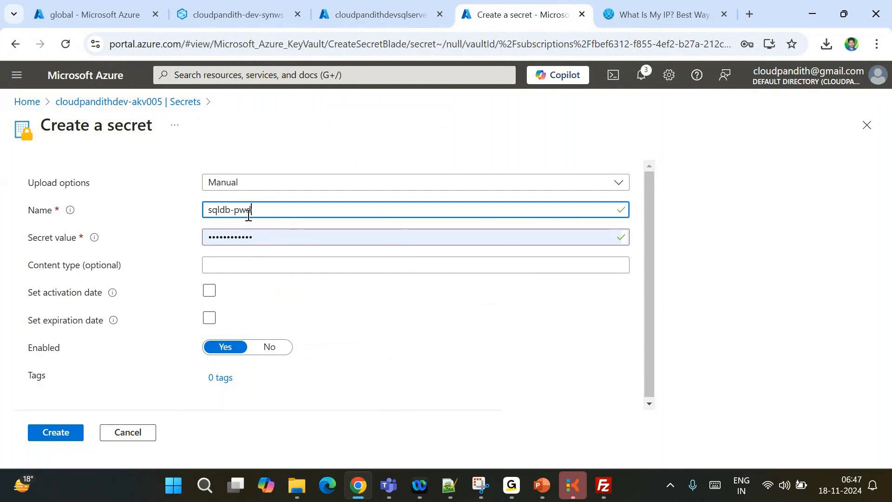
pyautogui.press('Tab')
pyautogui.write('********')
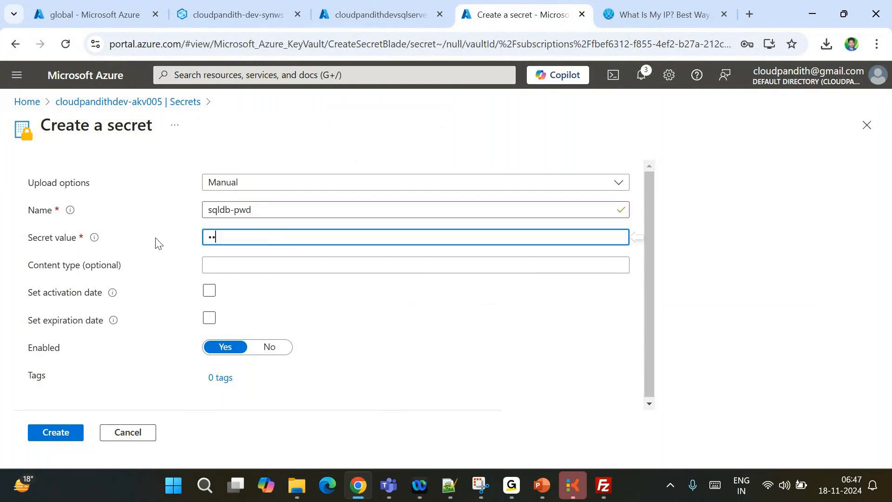
pyautogui.write('****')
pyautogui.click(59, 434)
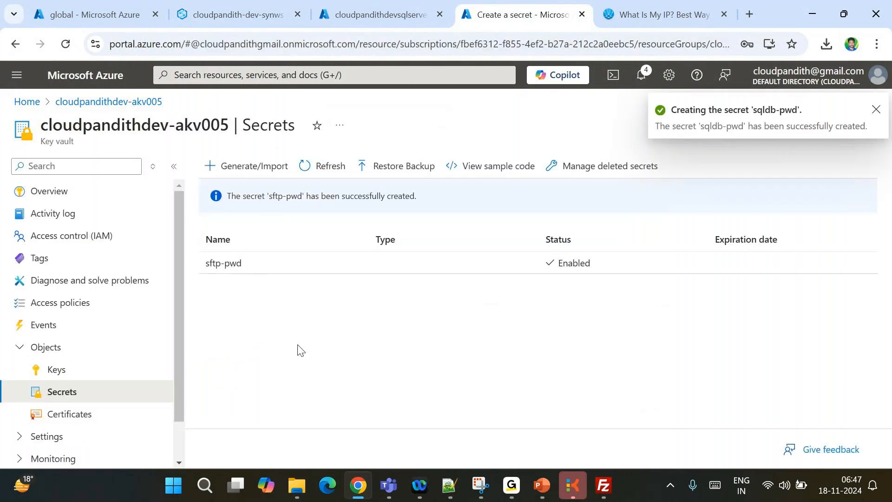
# Select the Pay-As-You-Go subscription, server cloudpandithdevsqlserver and database cloudpandithsqldb
pyautogui.click(232, 9)
pyautogui.scroll(3, 542, 265)
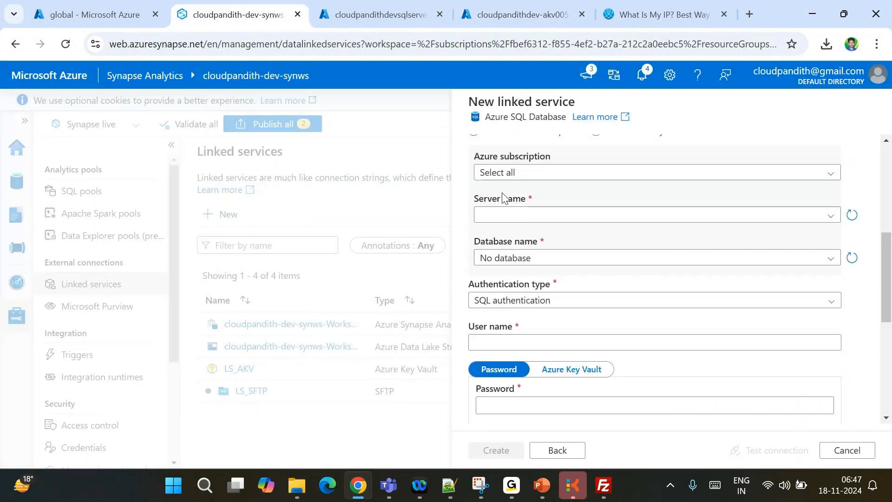
pyautogui.click(493, 172)
pyautogui.click(512, 210)
pyautogui.click(500, 215)
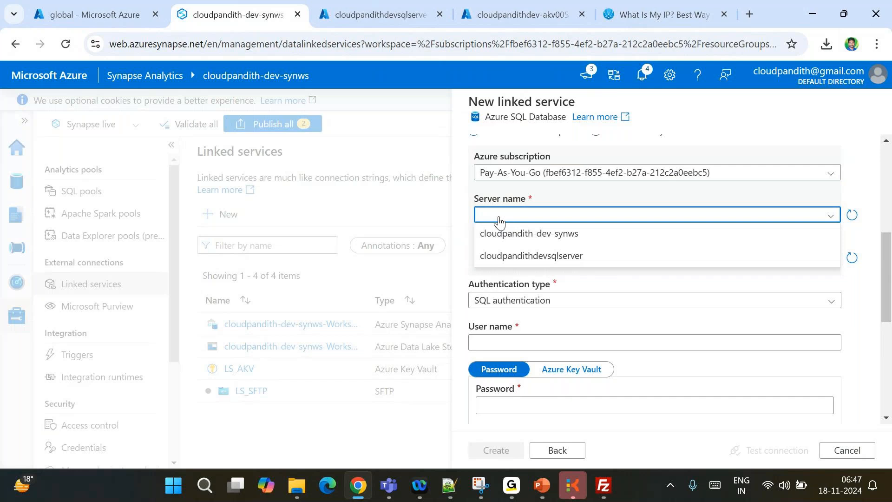
pyautogui.click(518, 261)
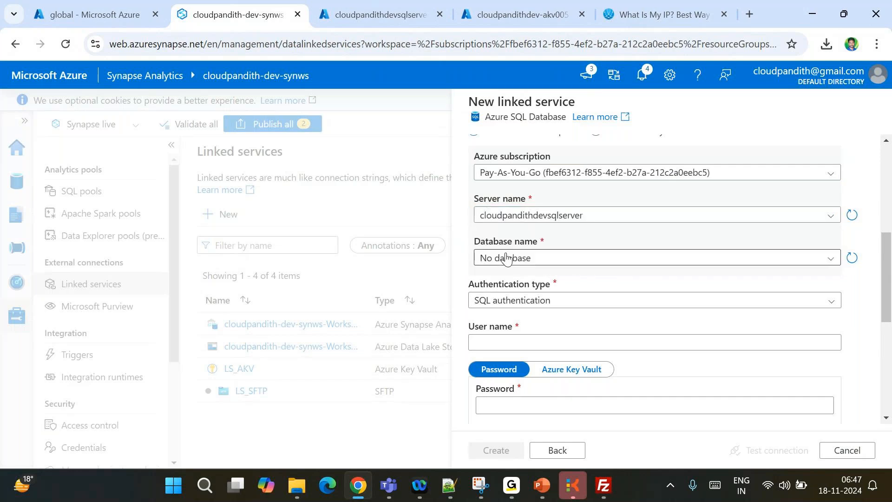
pyautogui.click(516, 258)
pyautogui.click(513, 278)
pyautogui.scroll(-2, 514, 283)
# Enter the SQL user name and take the password from LS_AKV secret sqldb-pwd
pyautogui.click(488, 256)
pyautogui.write('mallaiah')
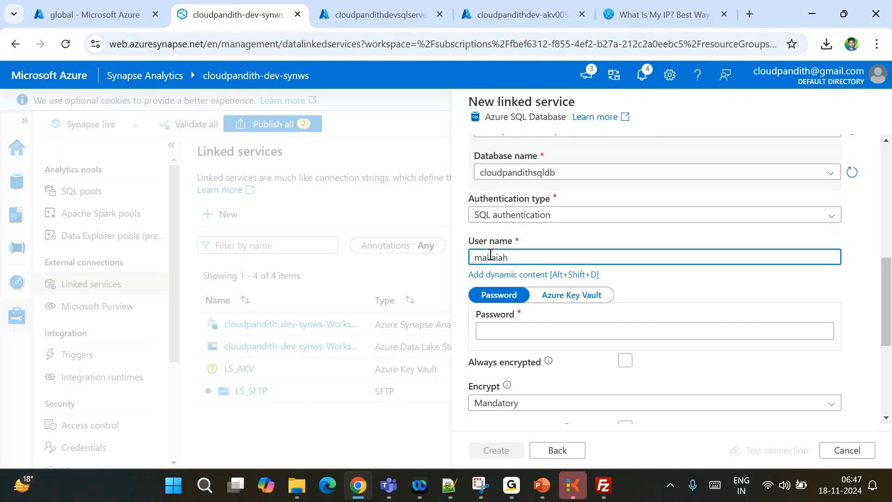
pyautogui.click(572, 308)
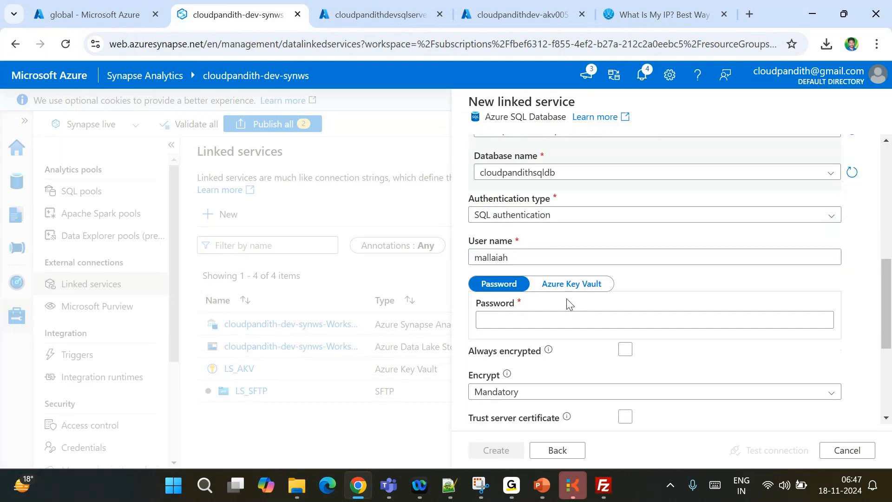
pyautogui.click(564, 286)
pyautogui.click(541, 319)
pyautogui.click(511, 384)
pyautogui.scroll(-2, 511, 385)
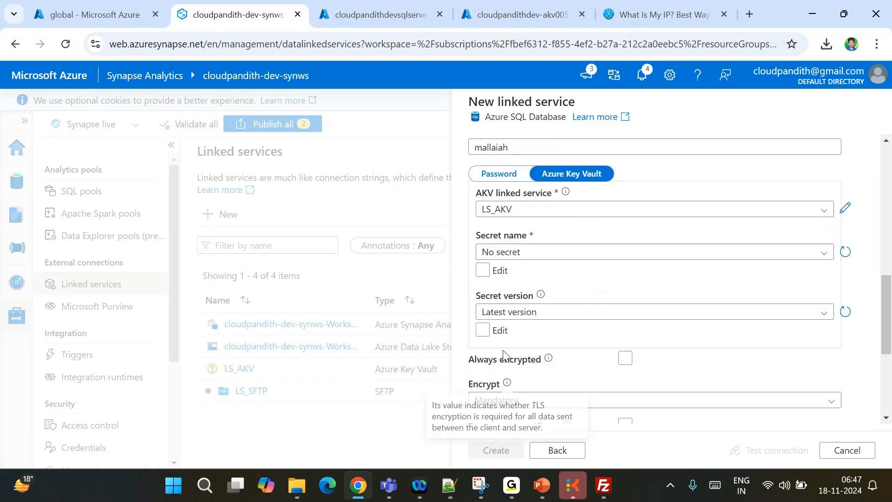
pyautogui.click(511, 252)
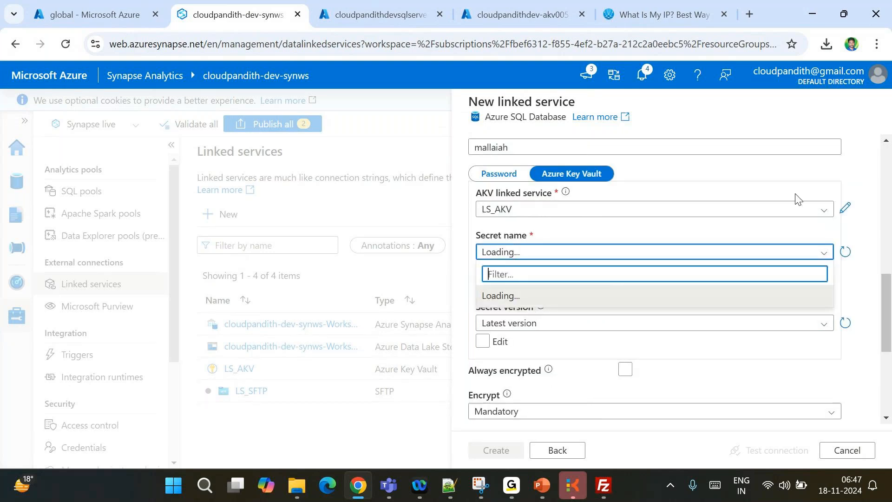
pyautogui.click(813, 192)
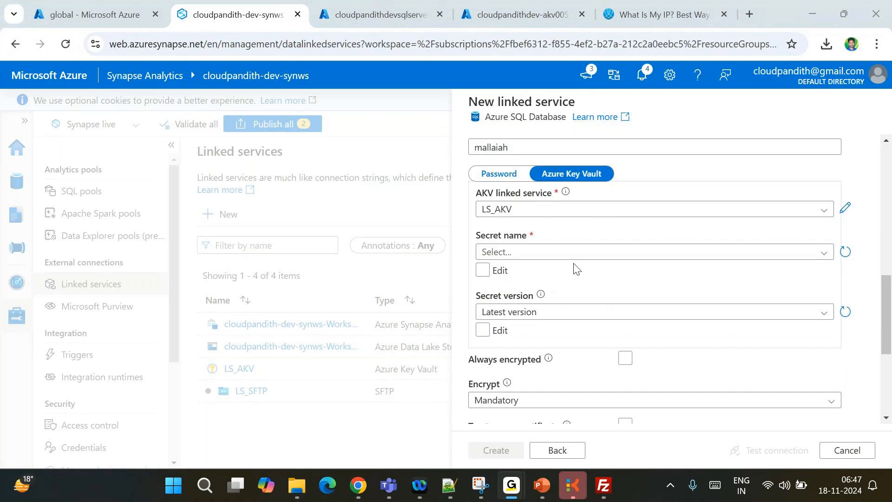
pyautogui.click(532, 253)
pyautogui.click(511, 317)
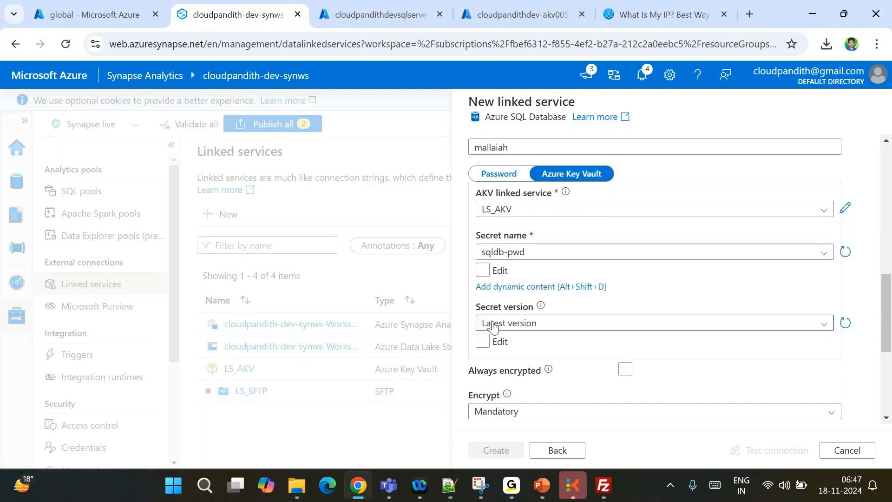
# Test the database connection and create the AzureSqlDatabase1 linked service
pyautogui.scroll(-2, 674, 385)
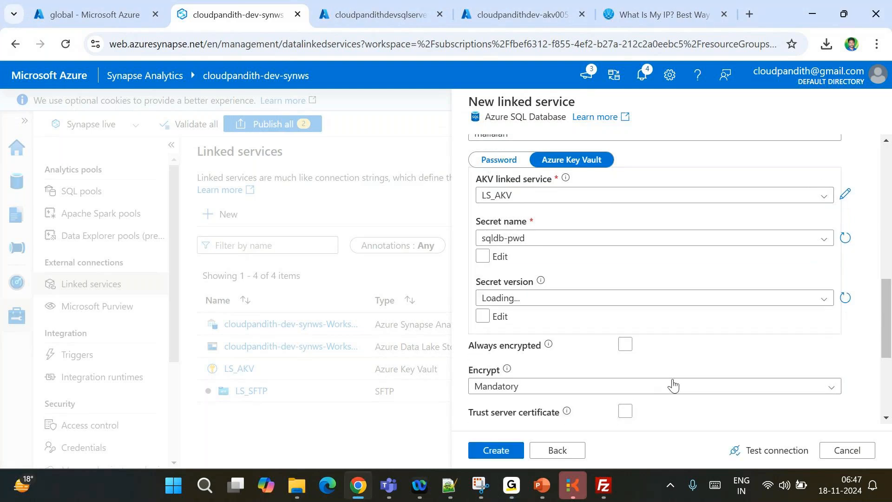
pyautogui.click(782, 455)
pyautogui.scroll(6, 702, 358)
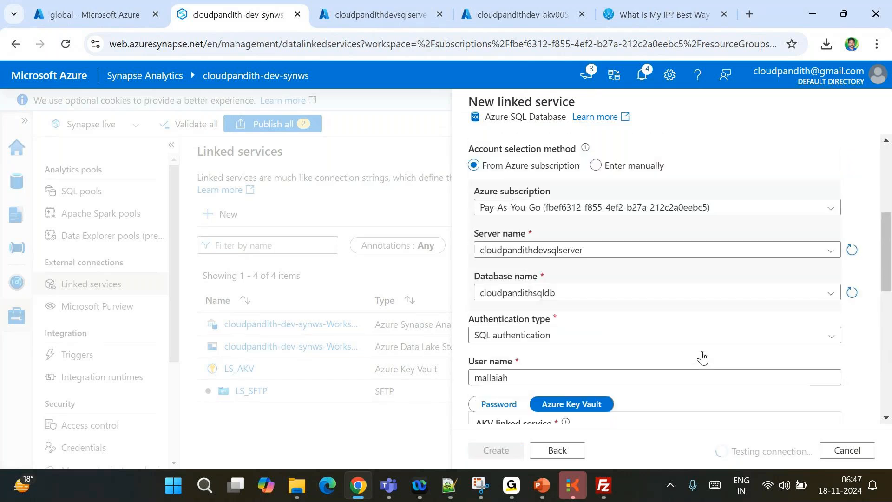
pyautogui.scroll(1, 703, 357)
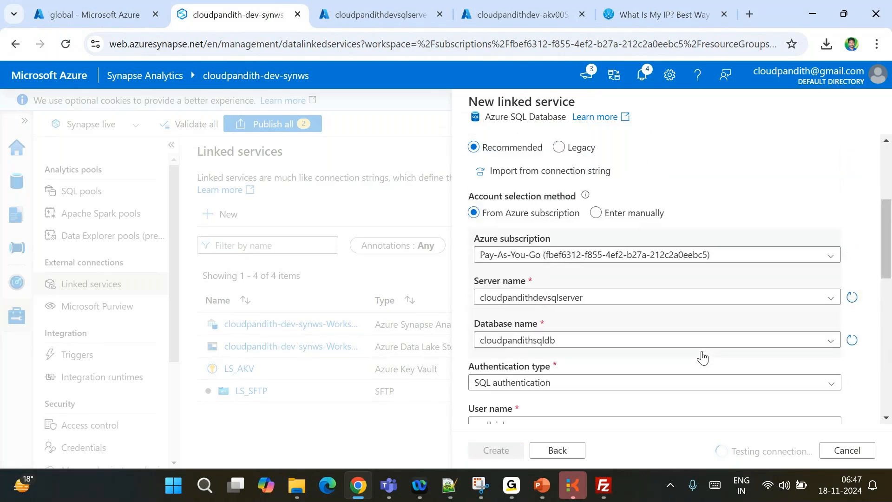
pyautogui.scroll(1, 702, 357)
pyautogui.scroll(3, 702, 357)
pyautogui.scroll(-3, 703, 357)
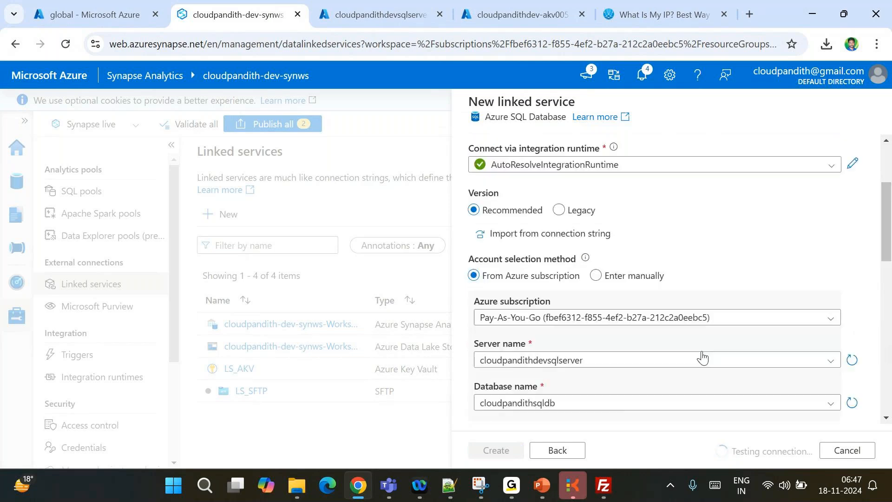
pyautogui.scroll(-3, 702, 356)
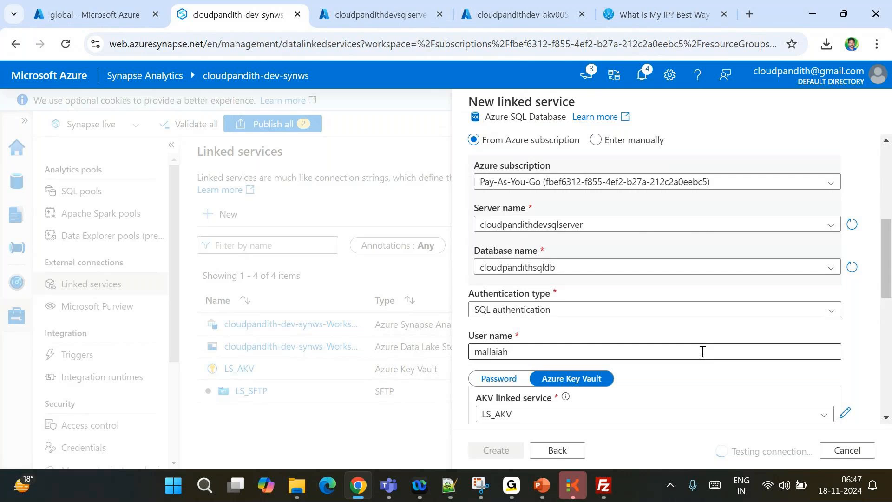
pyautogui.scroll(-8, 703, 353)
pyautogui.scroll(-3, 703, 357)
pyautogui.click(485, 450)
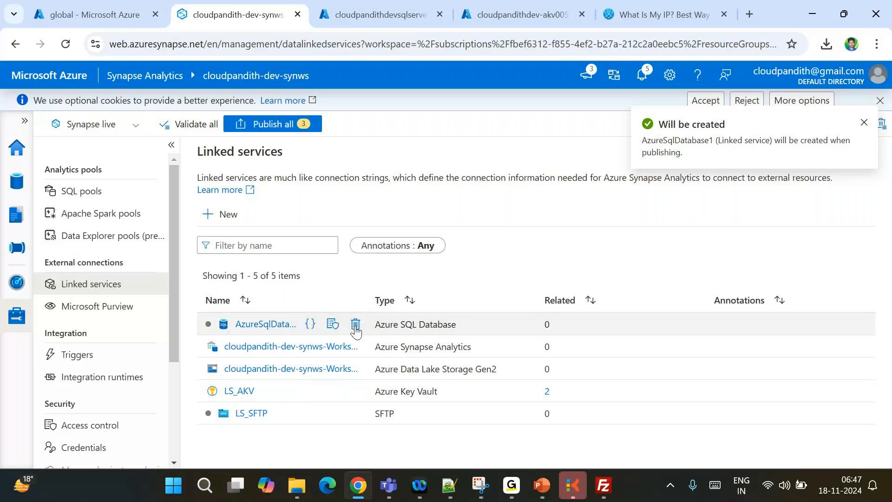
# Delete AzureSqlDatabase1 and start a new Azure SQL Database linked service
pyautogui.click(355, 325)
pyautogui.click(356, 325)
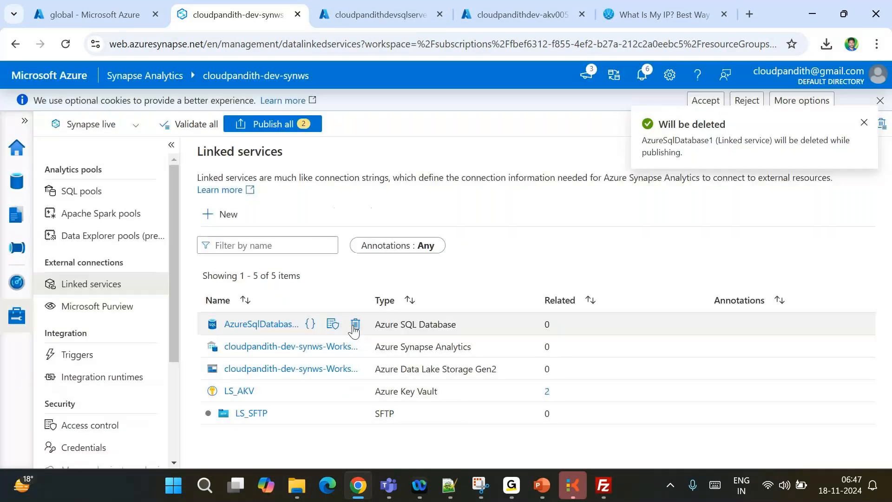
pyautogui.click(221, 214)
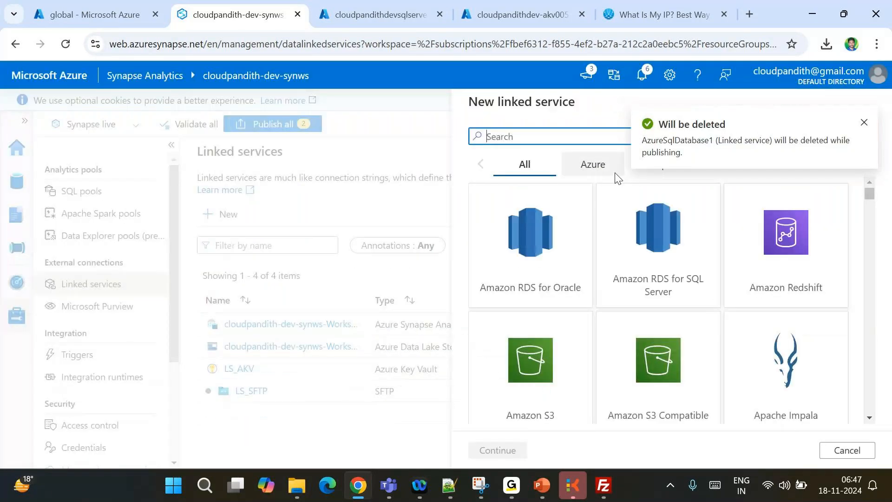
pyautogui.write('sql da')
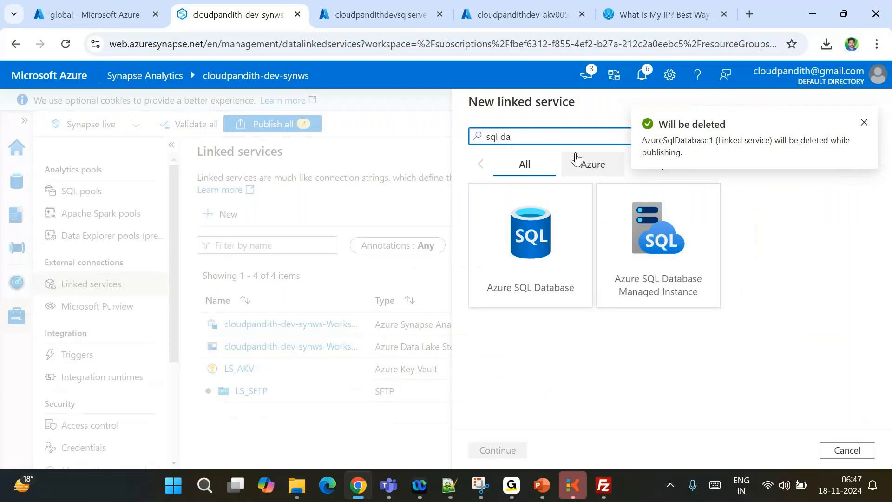
pyautogui.click(544, 240)
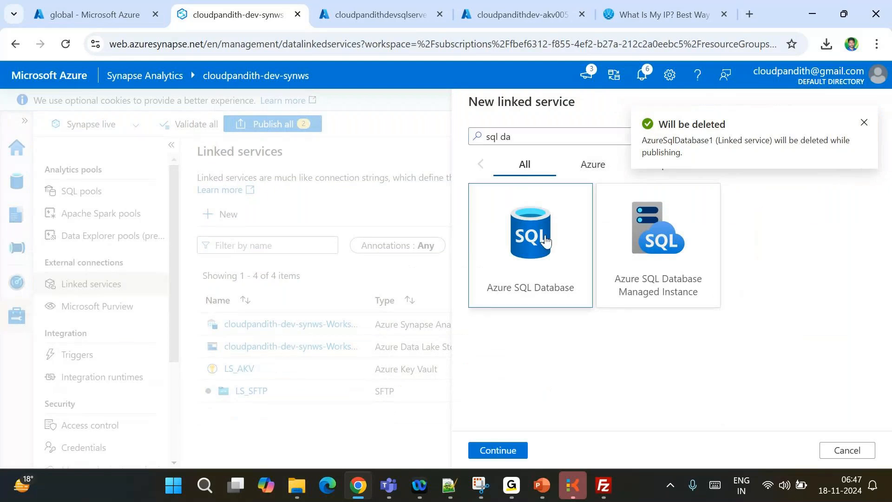
pyautogui.doubleClick(544, 239)
# Name the new linked service LS_SQLDB
pyautogui.press('BackSpace')
pyautogui.write('LS')
pyautogui.write('_SQL')
pyautogui.press('BackSpace')
pyautogui.press('BackSpace')
pyautogui.write('QD')
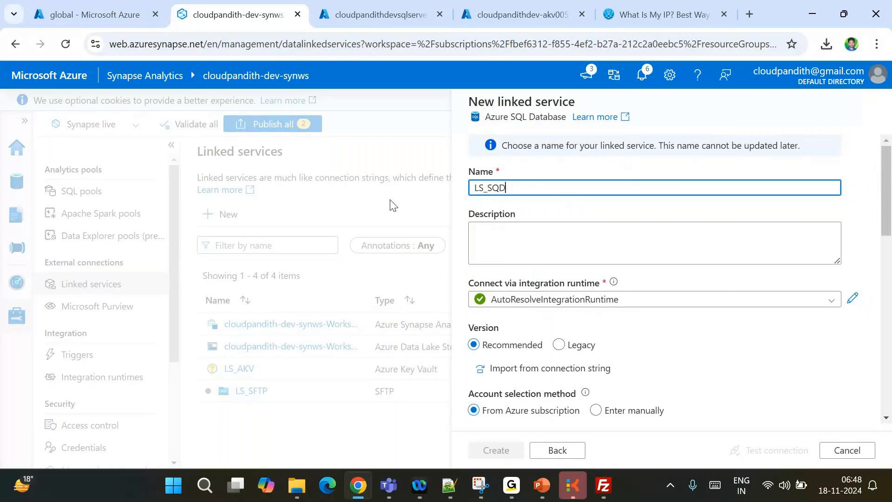
pyautogui.press('BackSpace')
pyautogui.write('LDB')
# Select the Pay-As-You-Go subscription, server cloudpandithdevsqlserver and database cloudpandithsqldb
pyautogui.scroll(-3, 534, 288)
pyautogui.click(511, 331)
pyautogui.click(525, 370)
pyautogui.scroll(-2, 507, 302)
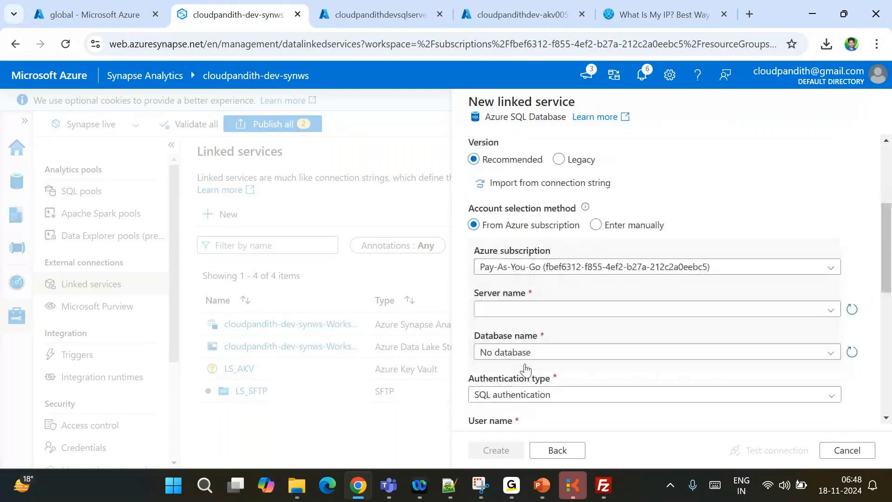
pyautogui.click(505, 298)
pyautogui.click(525, 336)
pyautogui.scroll(-3, 516, 298)
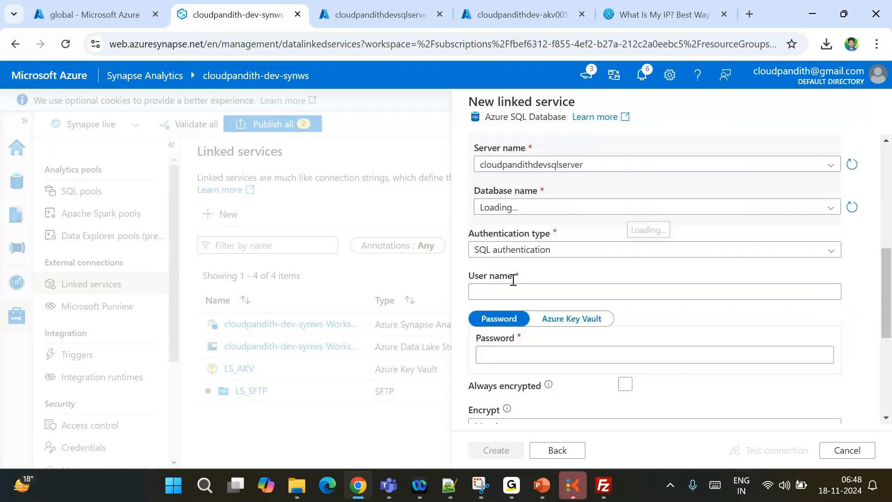
pyautogui.click(499, 208)
pyautogui.click(518, 225)
pyautogui.scroll(-2, 526, 225)
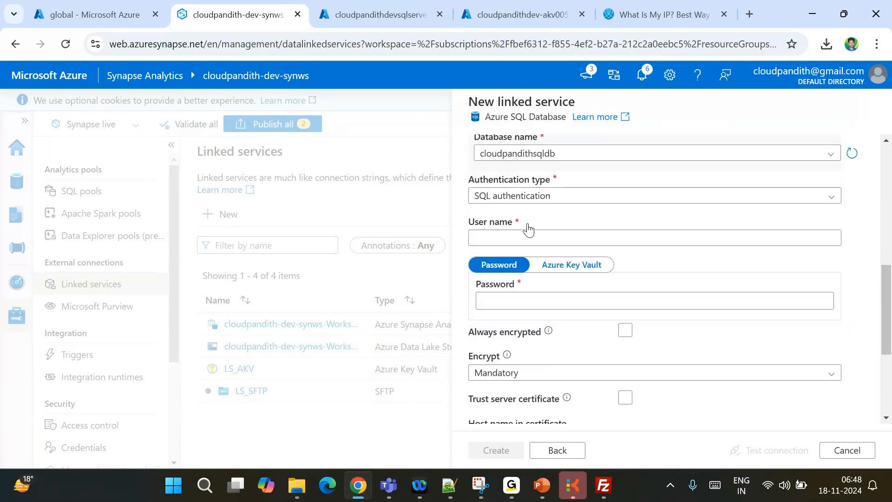
pyautogui.scroll(-1, 511, 219)
# Enter the SQL user, use LS_AKV secret sqldb-pwd, test, and create LS_SQLDB
pyautogui.click(498, 204)
pyautogui.write('mallaian')
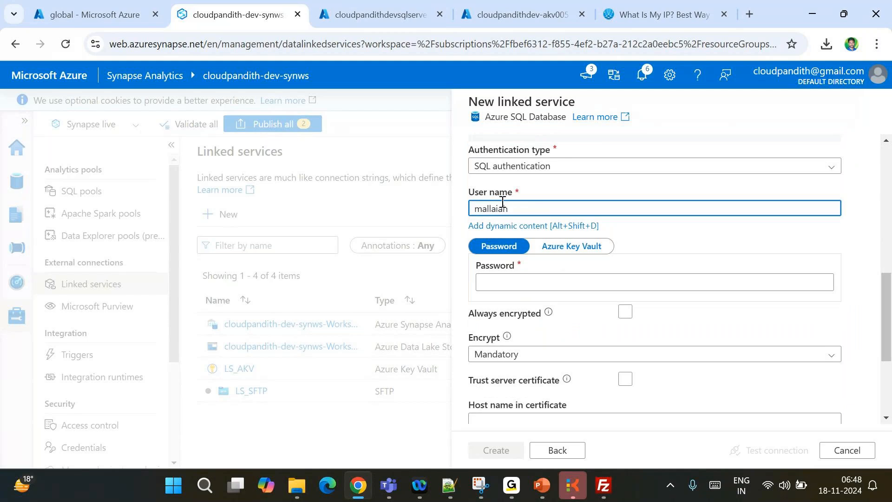
pyautogui.click(568, 250)
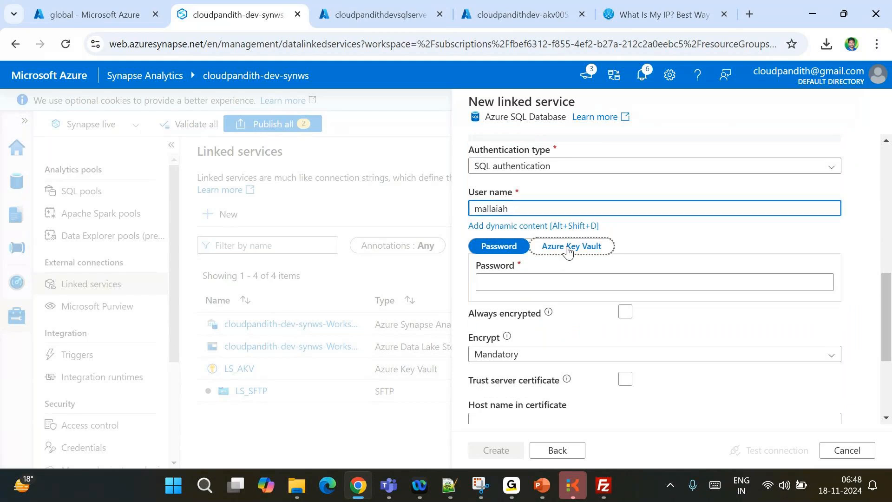
pyautogui.click(521, 274)
pyautogui.click(502, 334)
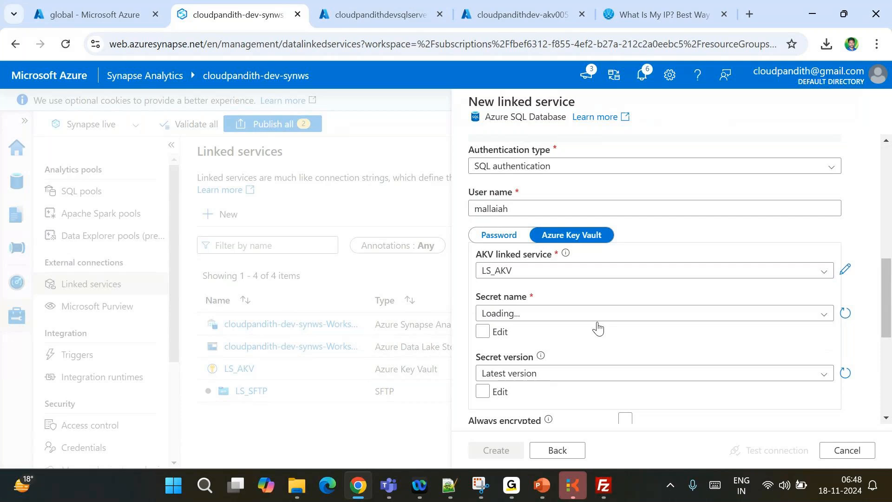
pyautogui.click(540, 318)
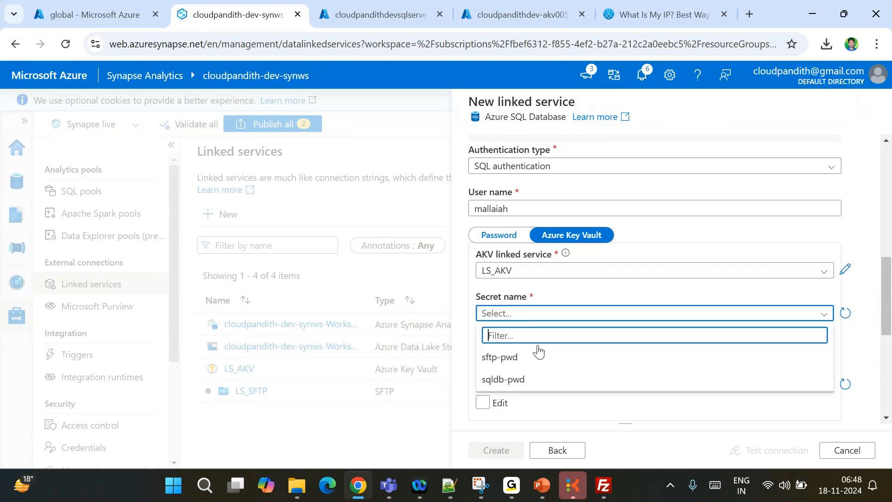
pyautogui.click(511, 380)
pyautogui.click(766, 448)
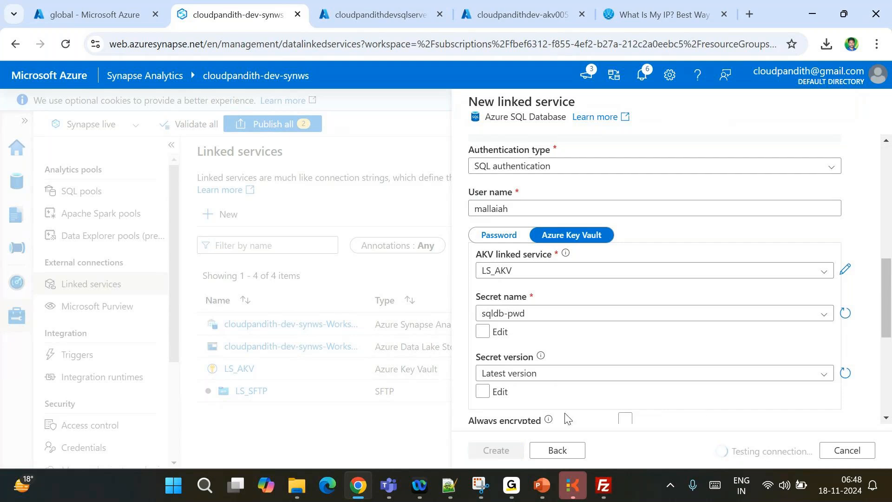
pyautogui.click(483, 453)
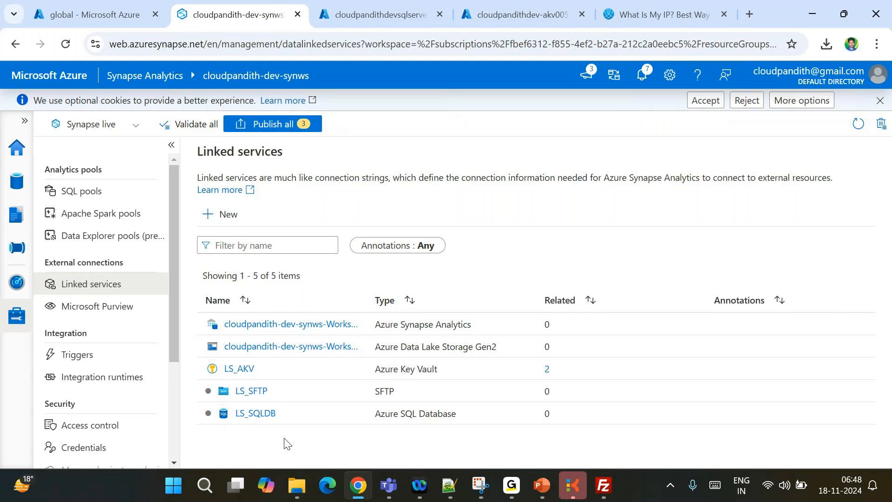
# Check that LS_AKV is now used by both LS_SFTP and LS_SQLDB
pyautogui.click(547, 371)
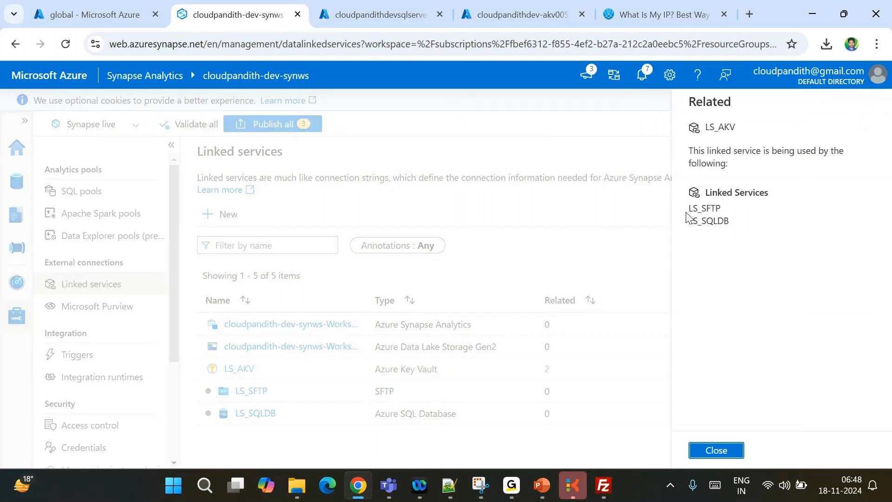
pyautogui.moveTo(687, 217); pyautogui.dragTo(733, 235)
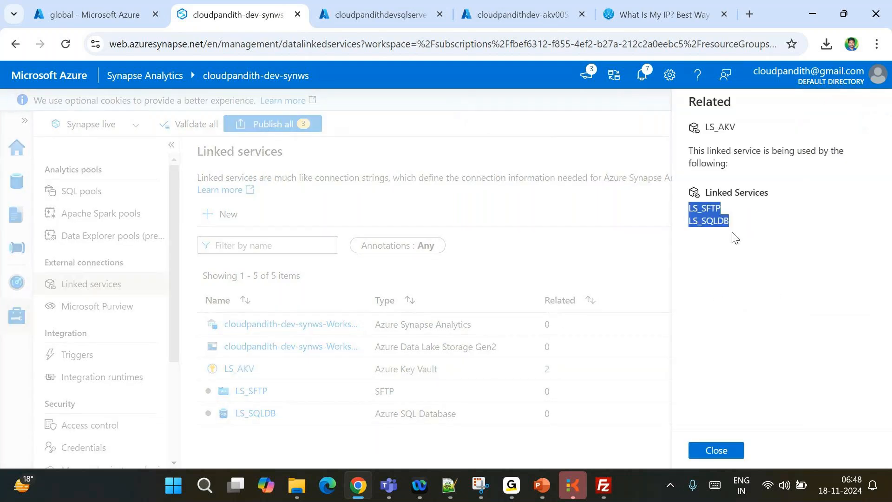
pyautogui.click(724, 451)
pyautogui.click(17, 180)
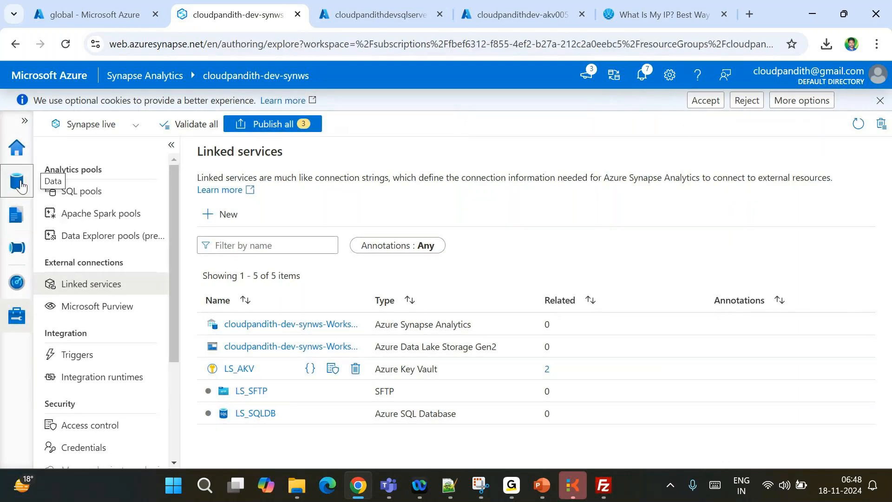
# Start an SFTP DelimitedText integration dataset named DS_SFTP on the LS_SFTP linked service
pyautogui.click(187, 152)
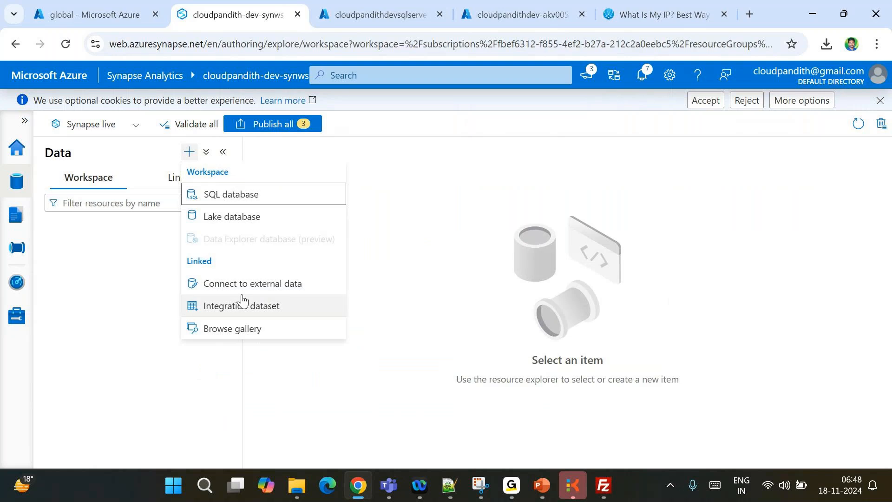
pyautogui.click(238, 308)
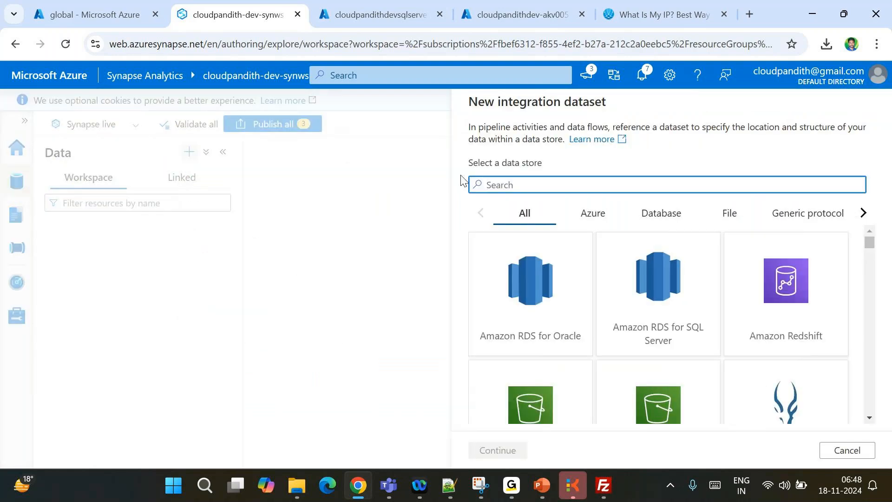
pyautogui.write('sftp')
pyautogui.doubleClick(554, 327)
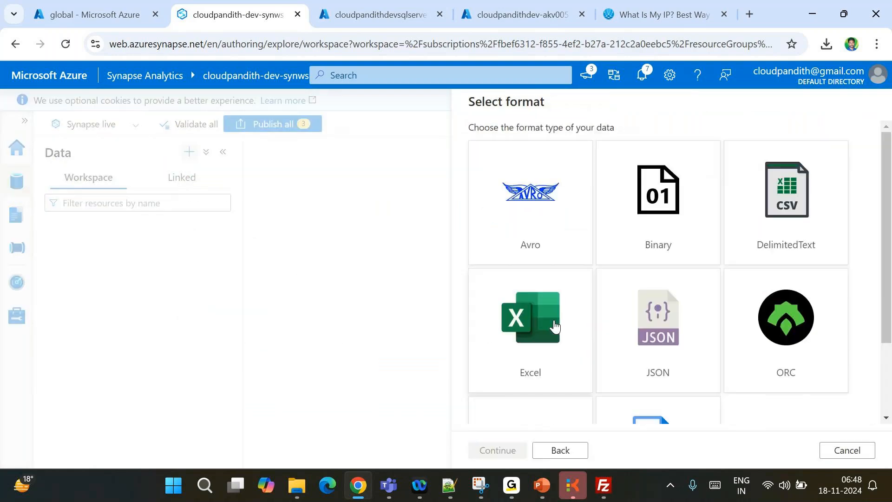
pyautogui.doubleClick(773, 243)
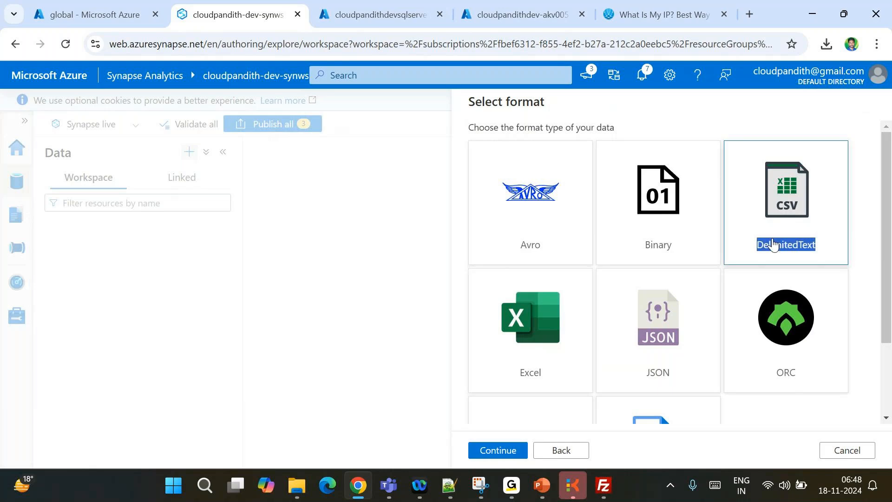
pyautogui.moveTo(544, 145); pyautogui.dragTo(485, 141)
pyautogui.hotkey('ctrl', 'a')
pyautogui.press('BackSpace')
pyautogui.write('DS')
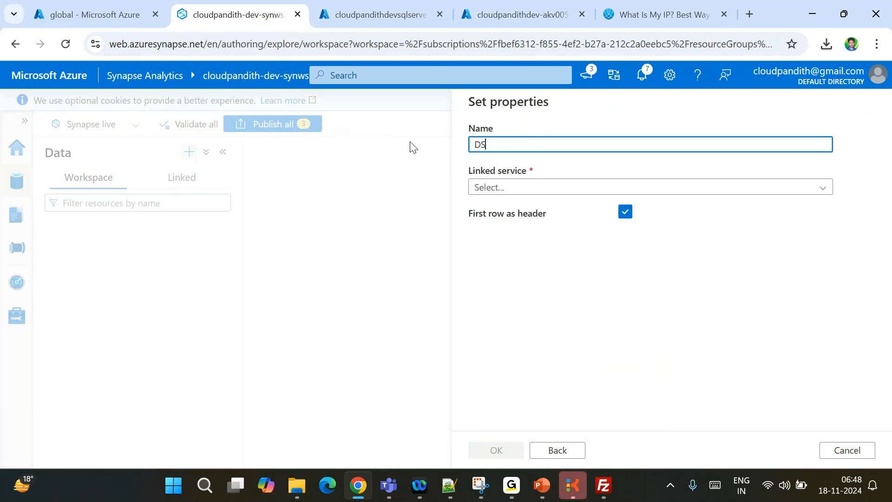
pyautogui.write('_SFTP')
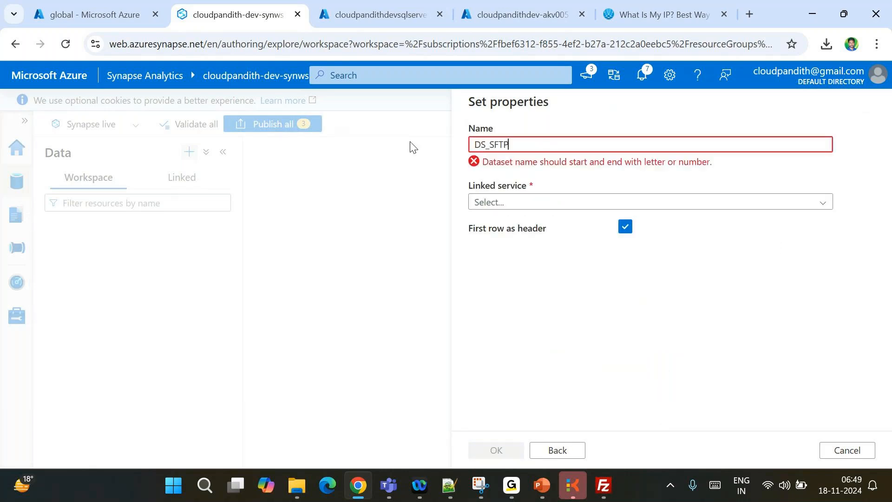
pyautogui.click(502, 187)
pyautogui.click(497, 254)
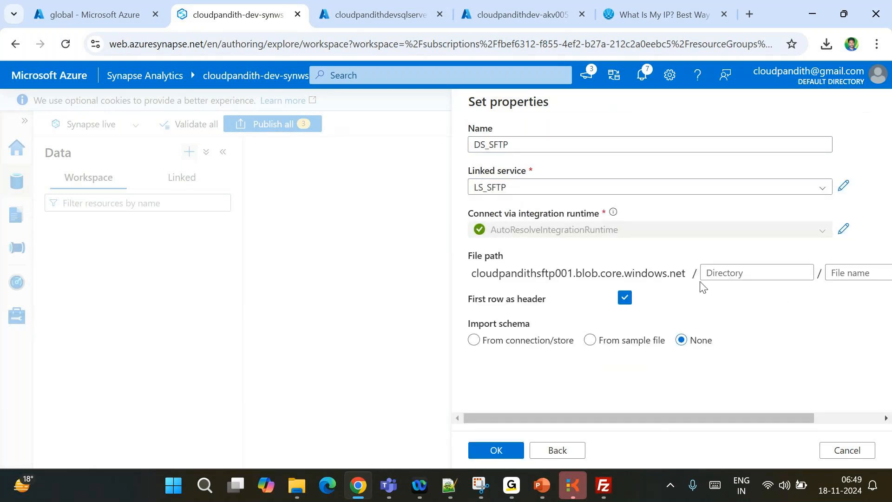
# Set the dataset's file path to india/landing/creditdata and create the dataset
pyautogui.hscroll(2, 696, 274)
pyautogui.hscroll(-2, 540, 298)
pyautogui.moveTo(477, 274); pyautogui.dragTo(683, 270)
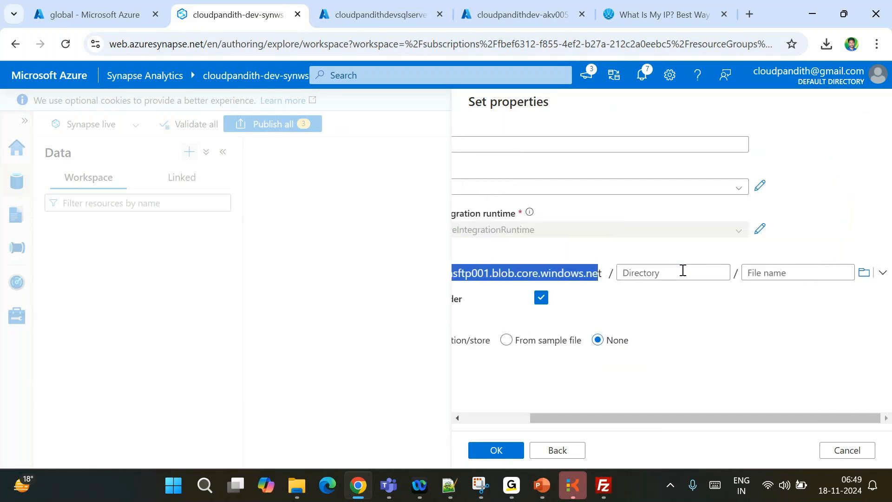
pyautogui.click(865, 273)
pyautogui.doubleClick(501, 176)
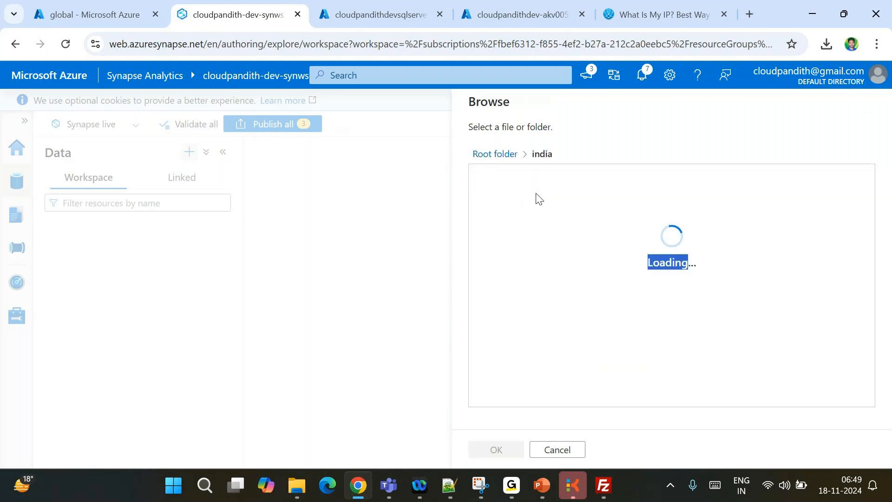
pyautogui.doubleClick(517, 186)
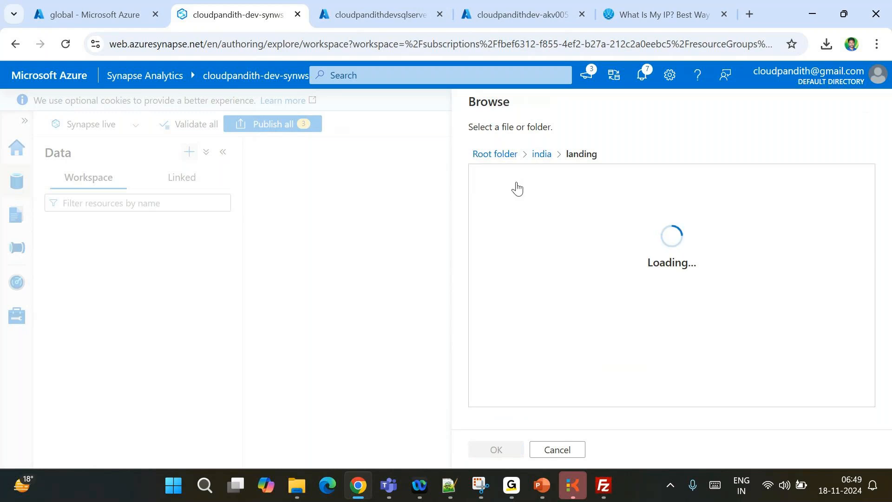
pyautogui.doubleClick(517, 184)
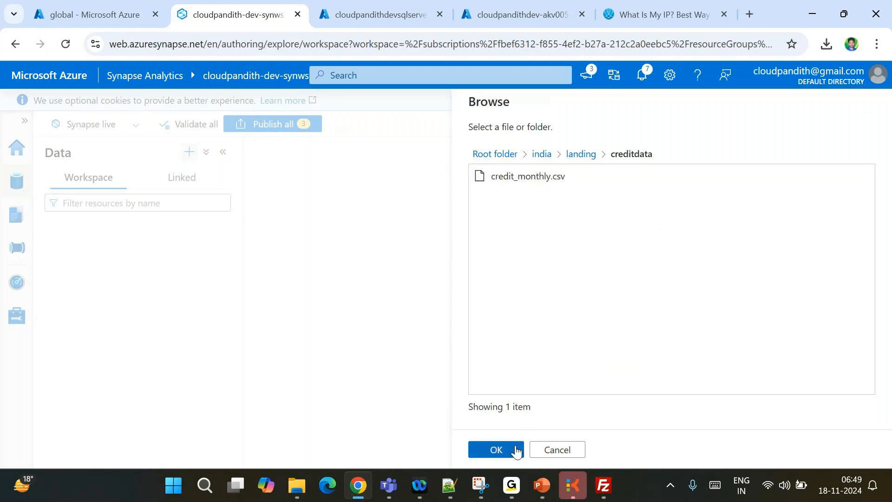
pyautogui.click(505, 451)
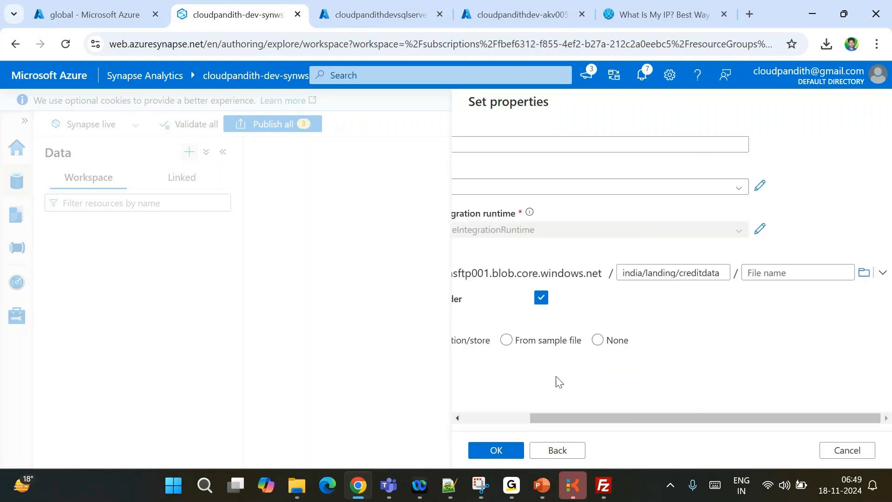
pyautogui.click(491, 451)
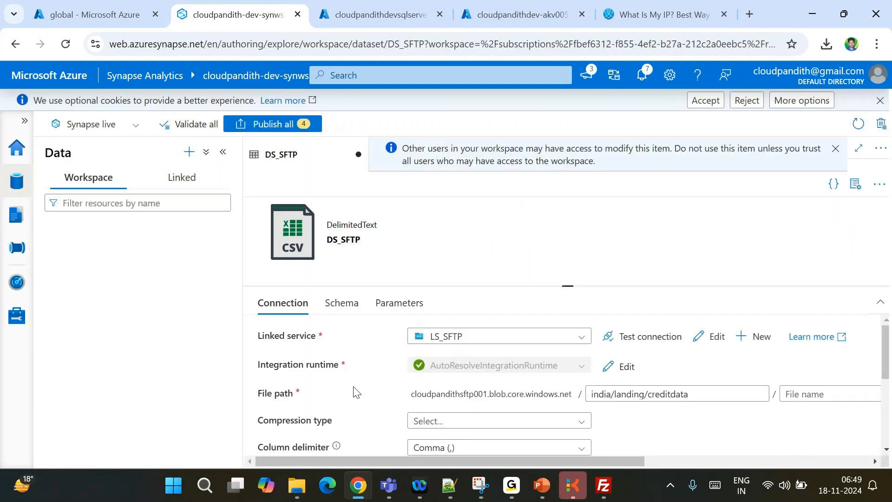
# Start an Azure SQL Database integration dataset named DS_SQLDB on the LS_SQLDB linked service
pyautogui.click(188, 154)
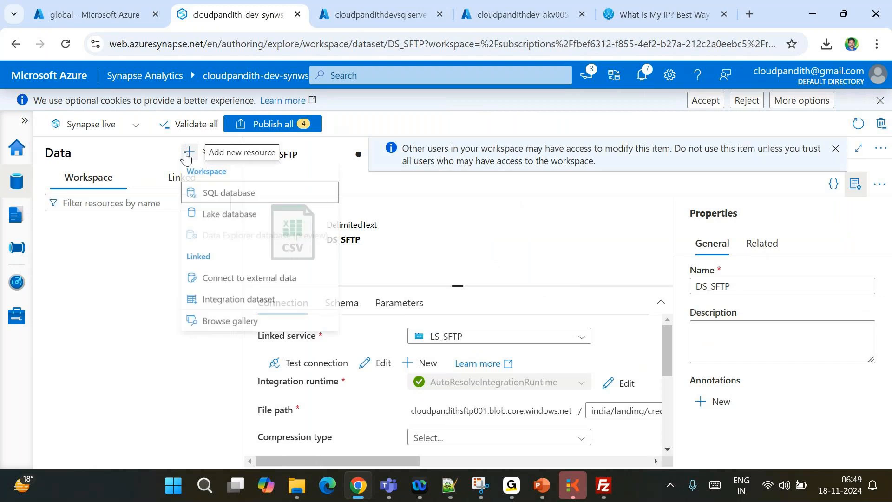
pyautogui.click(228, 302)
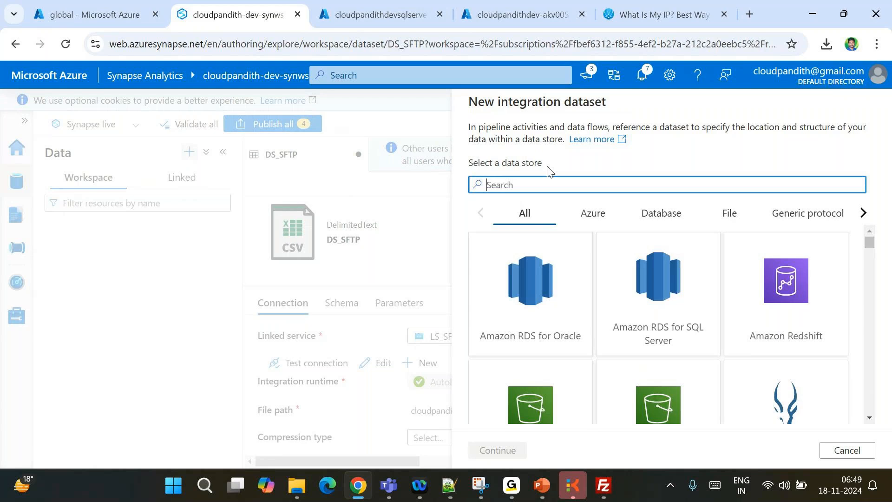
pyautogui.write('sql da')
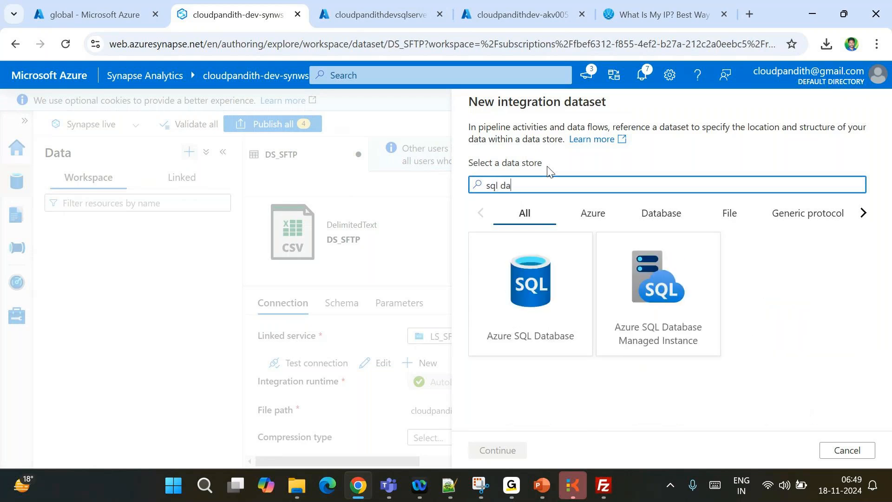
pyautogui.click(549, 281)
pyautogui.click(497, 450)
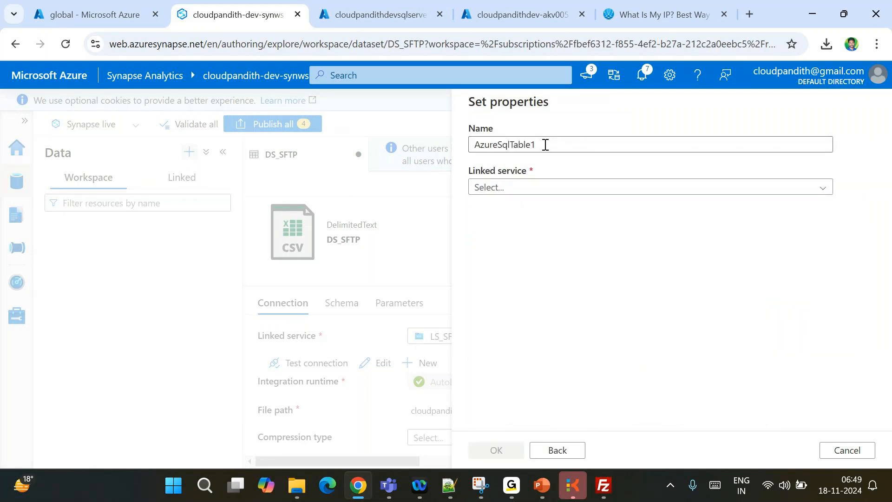
pyautogui.moveTo(544, 144); pyautogui.dragTo(428, 146)
pyautogui.press('BackSpace')
pyautogui.write('DS_s')
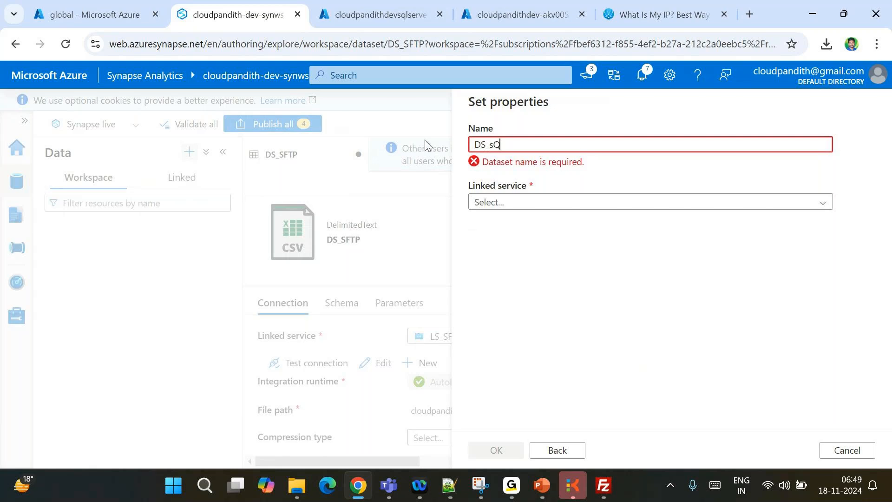
pyautogui.press('BackSpace')
pyautogui.write('SQLDB')
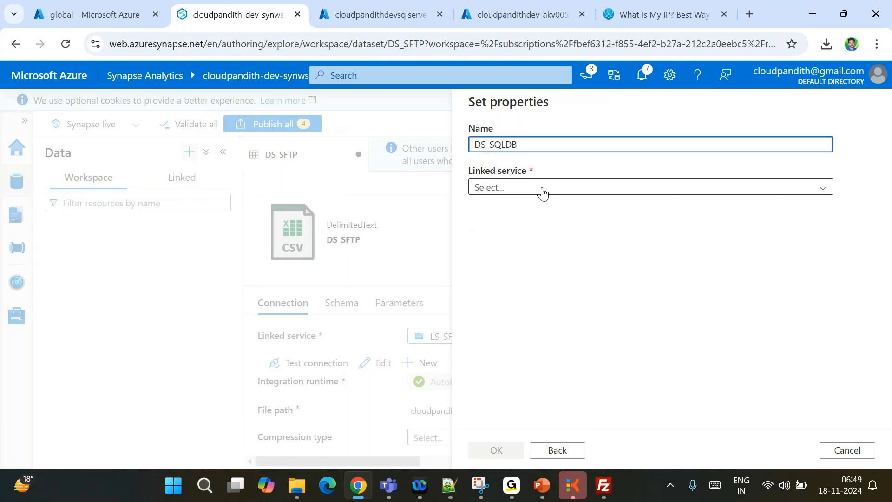
pyautogui.click(543, 189)
pyautogui.click(514, 252)
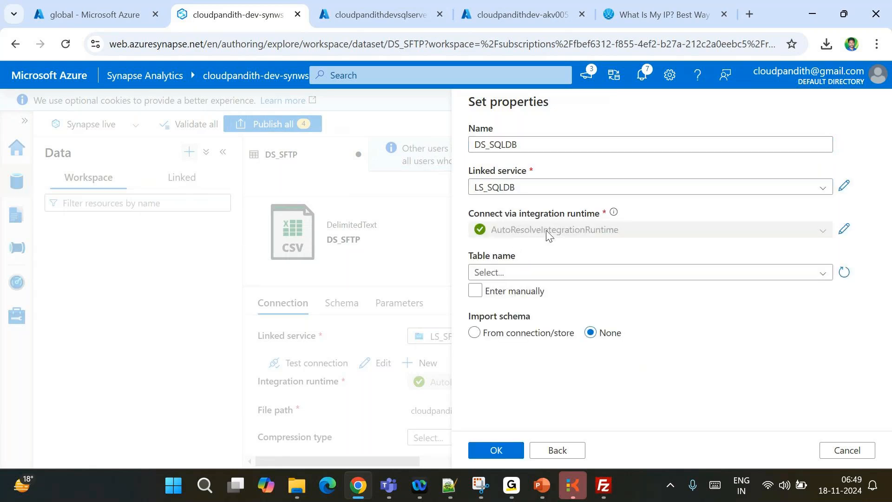
# Enter table dbo.creditdata manually, set Import schema to None, and create the dataset
pyautogui.click(535, 273)
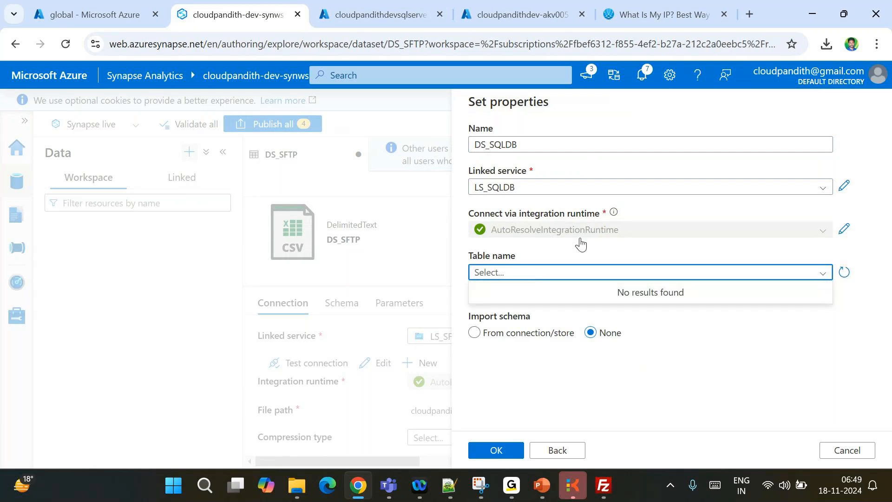
pyautogui.click(583, 241)
pyautogui.click(475, 291)
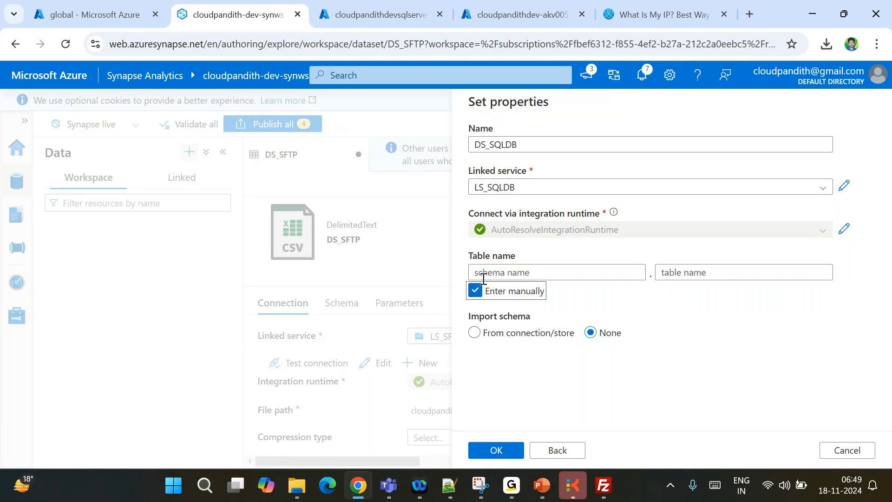
pyautogui.click(484, 278)
pyautogui.write('dbo')
pyautogui.press('Tab')
pyautogui.write('creditdata')
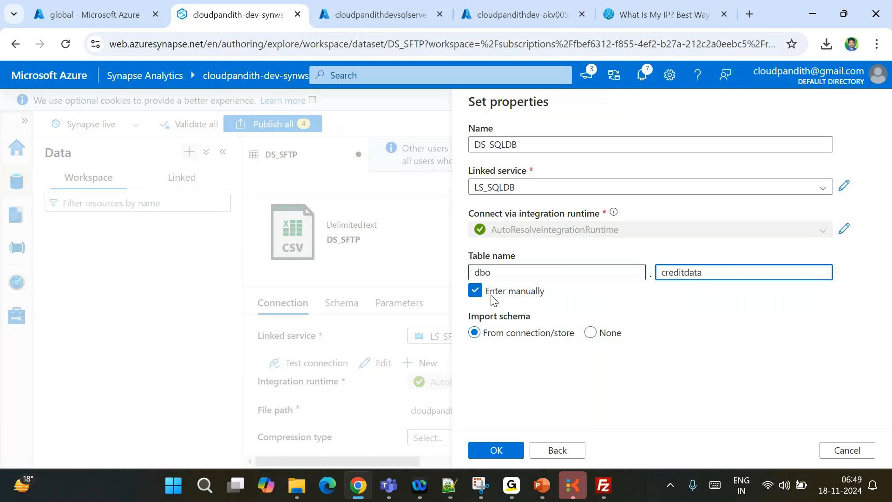
pyautogui.click(498, 453)
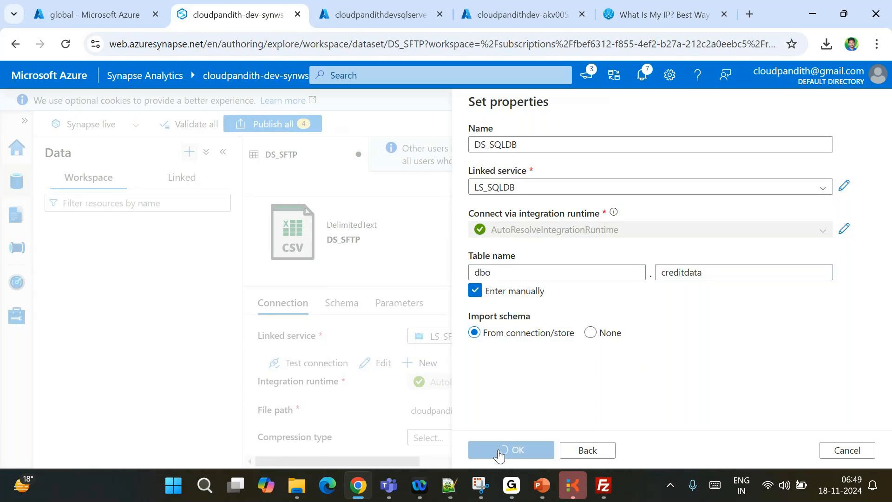
pyautogui.moveTo(471, 317); pyautogui.dragTo(526, 318)
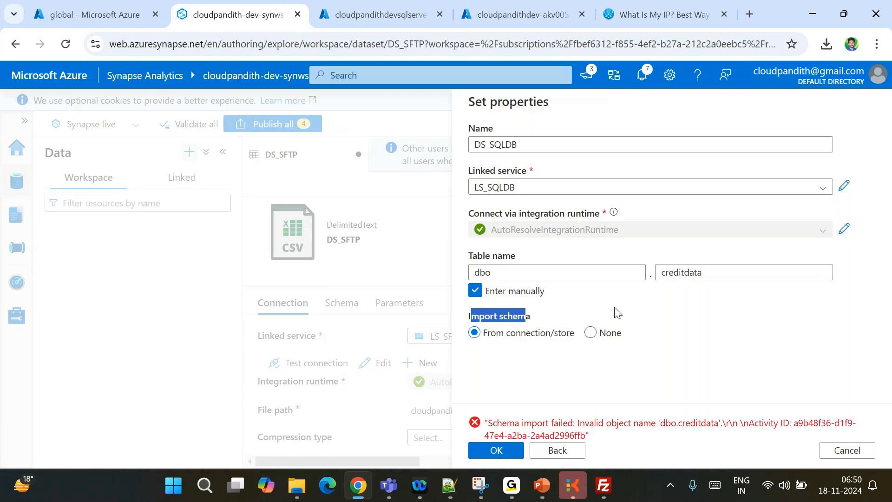
pyautogui.click(591, 333)
pyautogui.click(484, 452)
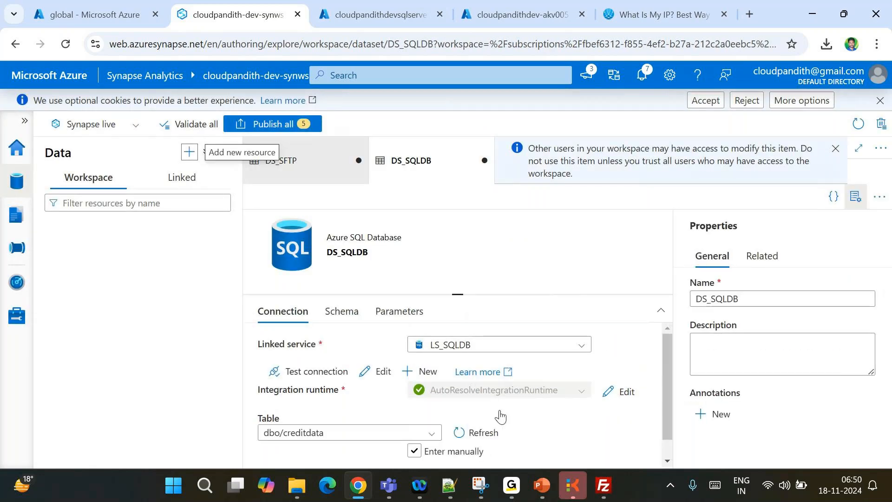
# Dismiss the workspace warning and create a new empty pipeline under Integrate
pyautogui.click(836, 149)
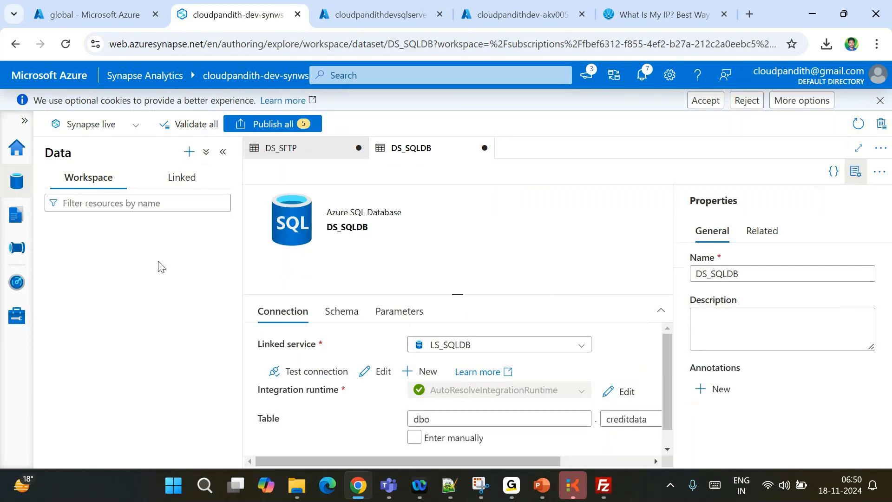
pyautogui.click(12, 256)
pyautogui.click(190, 151)
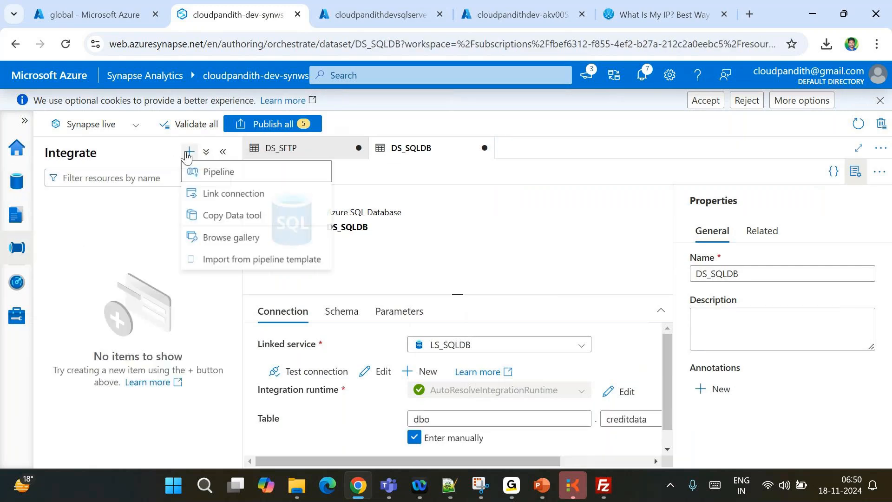
pyautogui.click(205, 172)
pyautogui.click(223, 151)
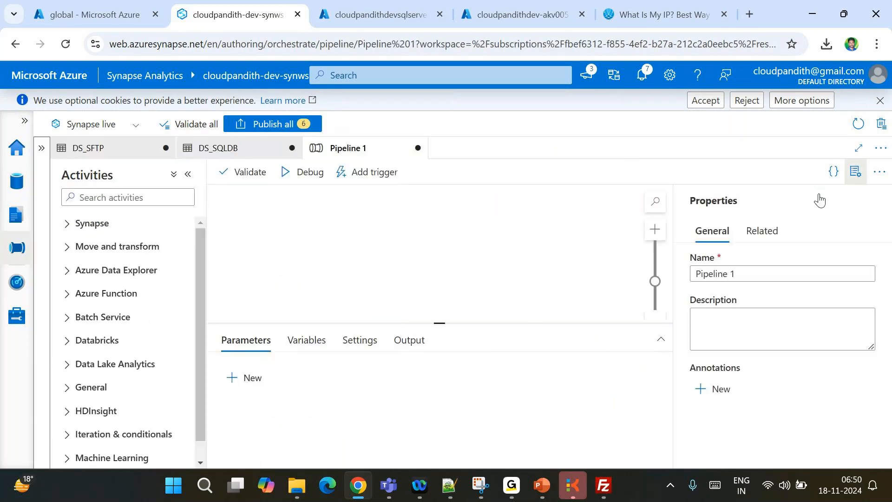
# Add a Copy data activity with DS_SFTP as its source, using a wildcard file path
pyautogui.click(854, 171)
pyautogui.click(134, 205)
pyautogui.write('cop')
pyautogui.moveTo(112, 247); pyautogui.dragTo(386, 249)
pyautogui.click(274, 340)
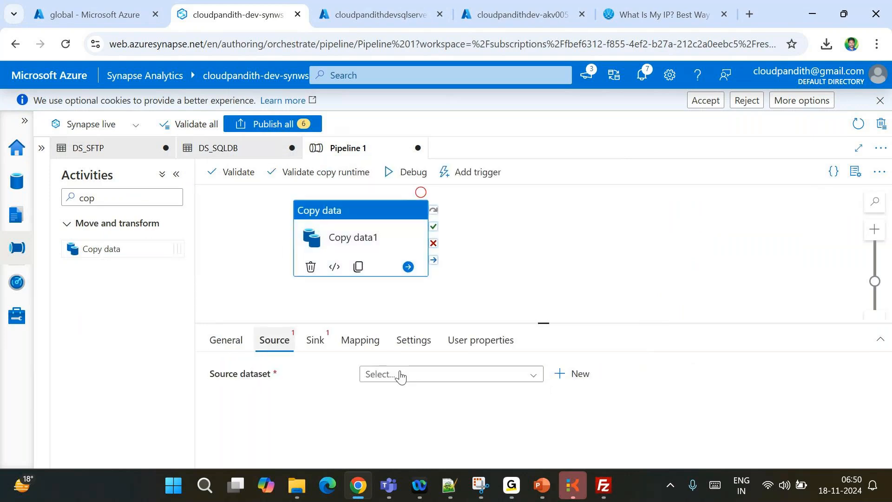
pyautogui.click(401, 375)
pyautogui.click(391, 394)
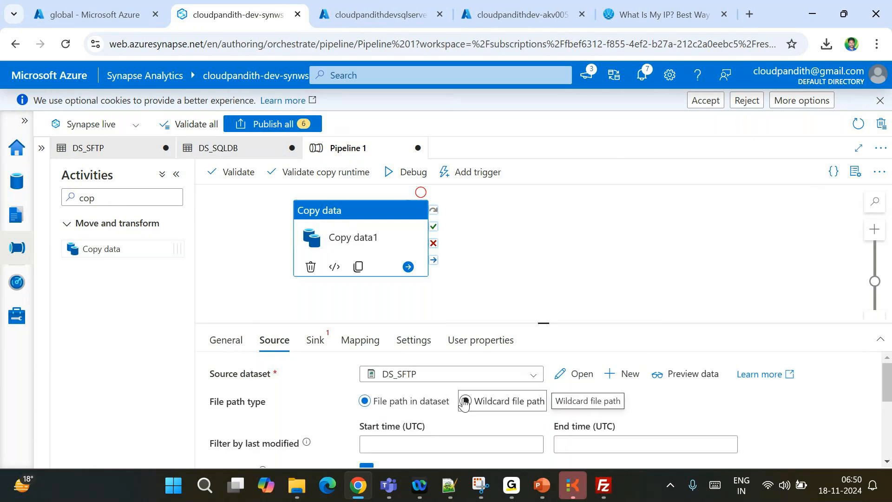
pyautogui.click(466, 402)
# Set DS_SQLDB as the sink with 'Auto create table', then Debug the pipeline
pyautogui.click(318, 341)
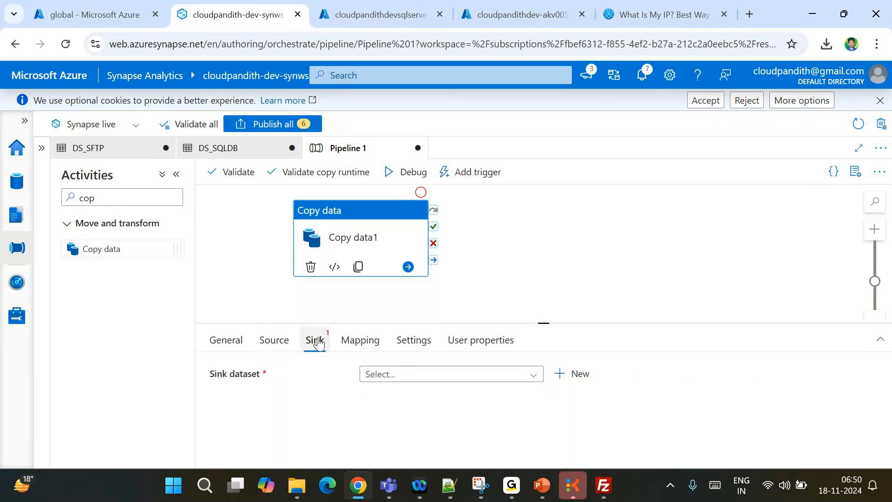
pyautogui.click(418, 375)
pyautogui.click(417, 393)
pyautogui.click(402, 377)
pyautogui.click(400, 416)
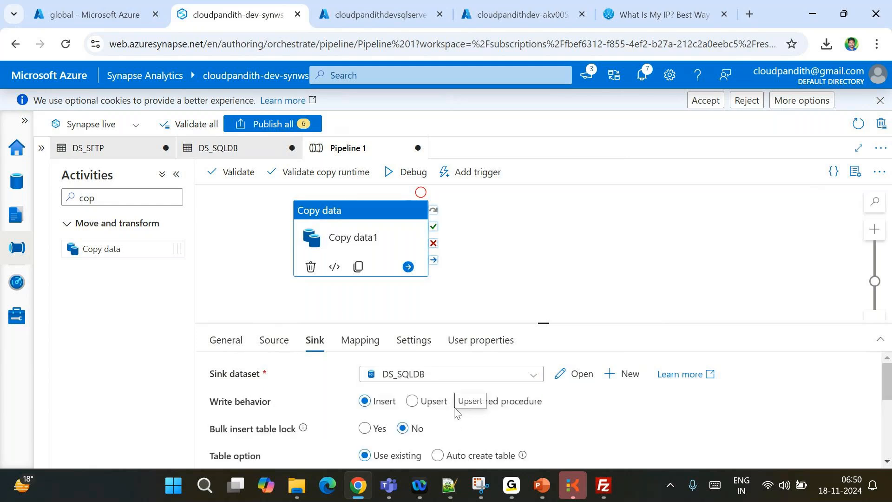
pyautogui.scroll(-1, 453, 411)
pyautogui.click(437, 413)
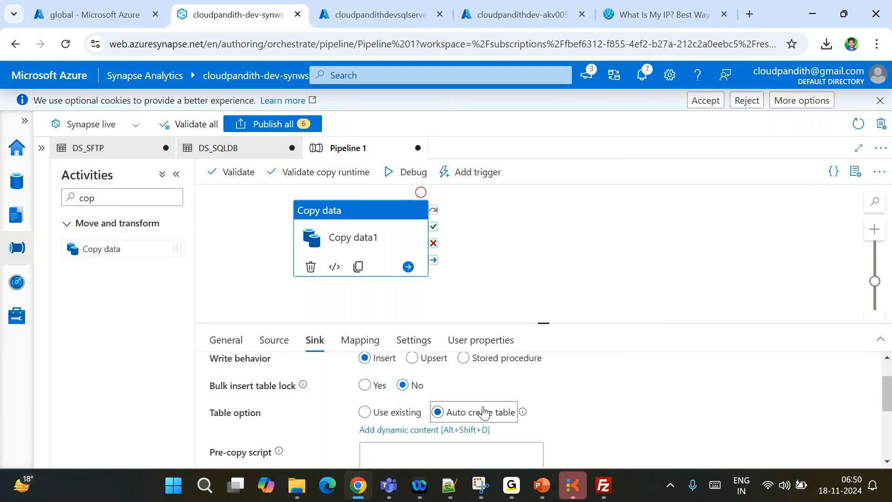
pyautogui.click(563, 413)
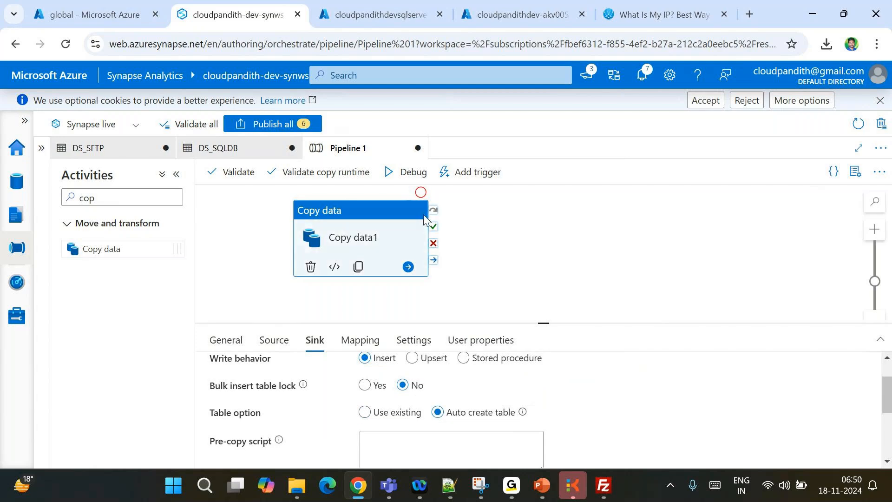
pyautogui.click(411, 171)
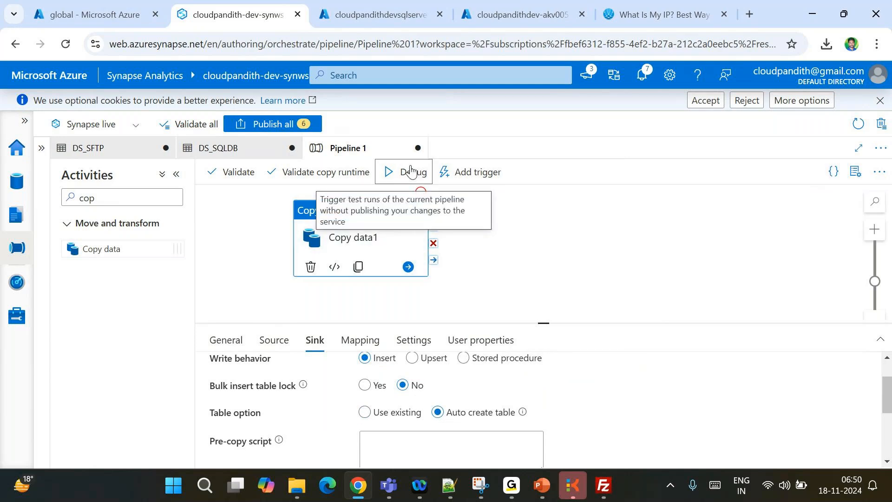
# Refresh the run output until Succeeded, then check Copy data1 details: 1 file read, 12 rows written
pyautogui.click(481, 232)
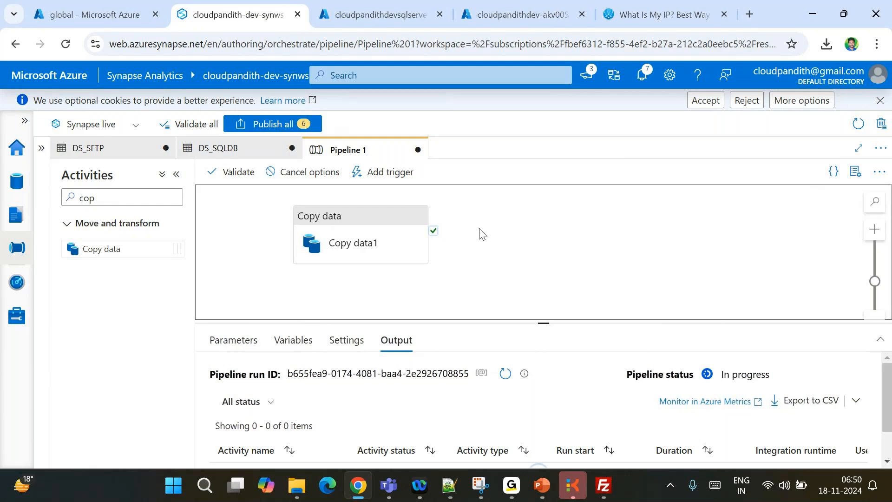
pyautogui.click(503, 381)
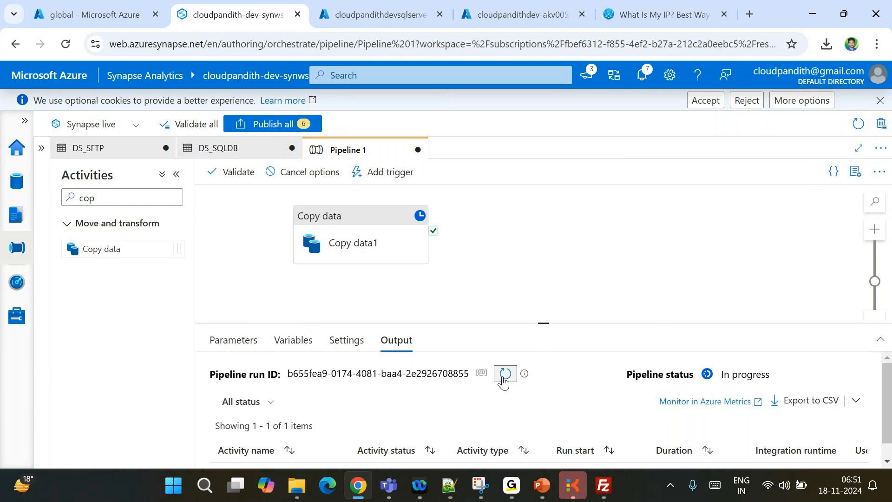
pyautogui.click(505, 374)
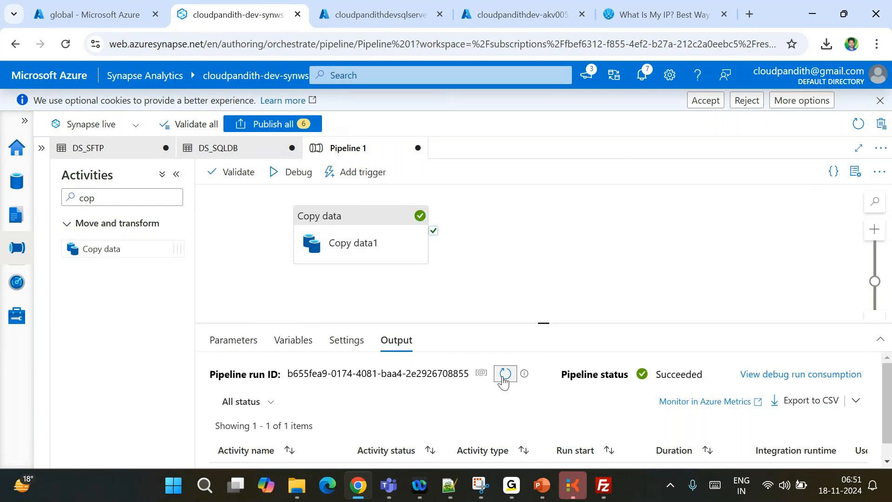
pyautogui.click(504, 376)
pyautogui.scroll(-1, 394, 414)
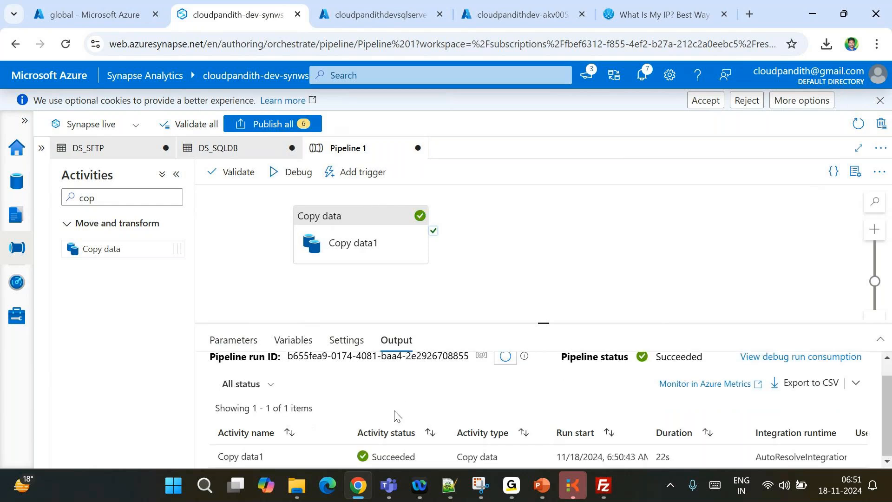
pyautogui.click(336, 457)
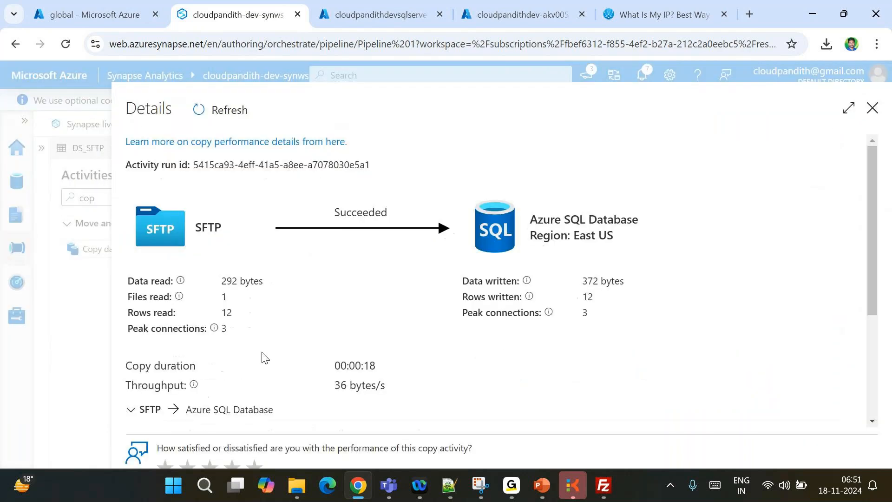
pyautogui.doubleClick(224, 297)
pyautogui.doubleClick(589, 297)
pyautogui.click(874, 110)
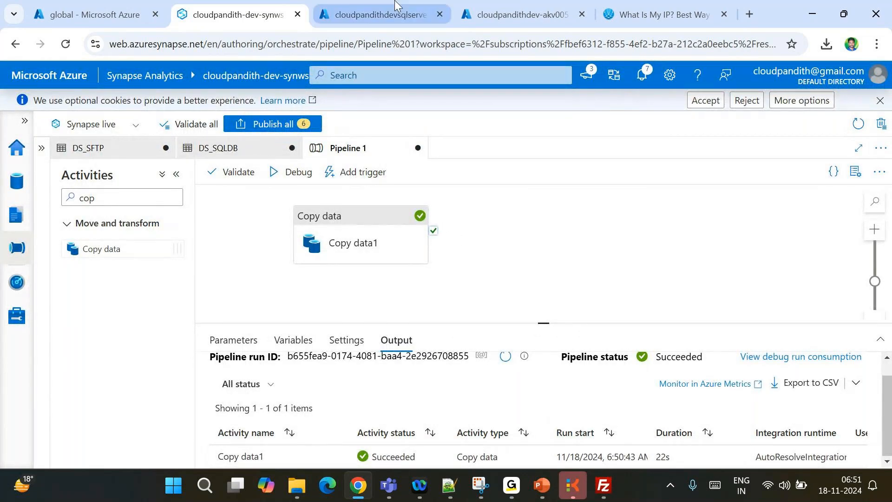
# Open the SQL database's Query editor and sign in with SQL authentication
pyautogui.click(378, 15)
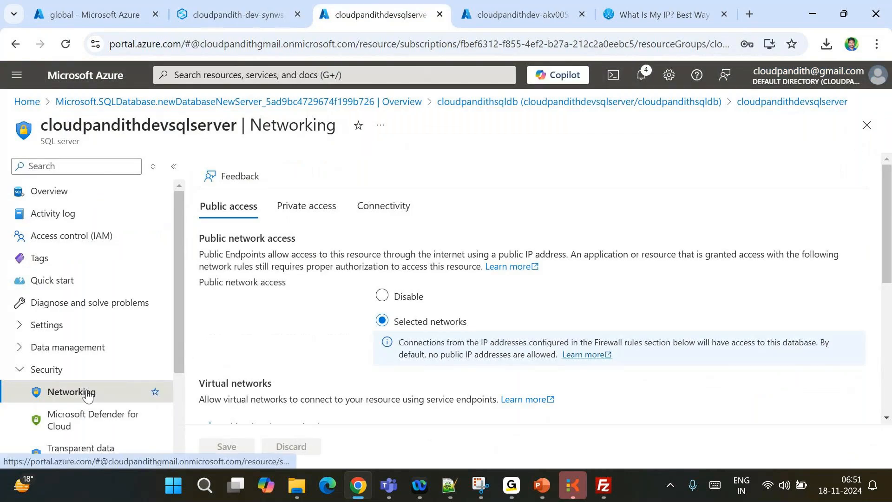
pyautogui.click(21, 327)
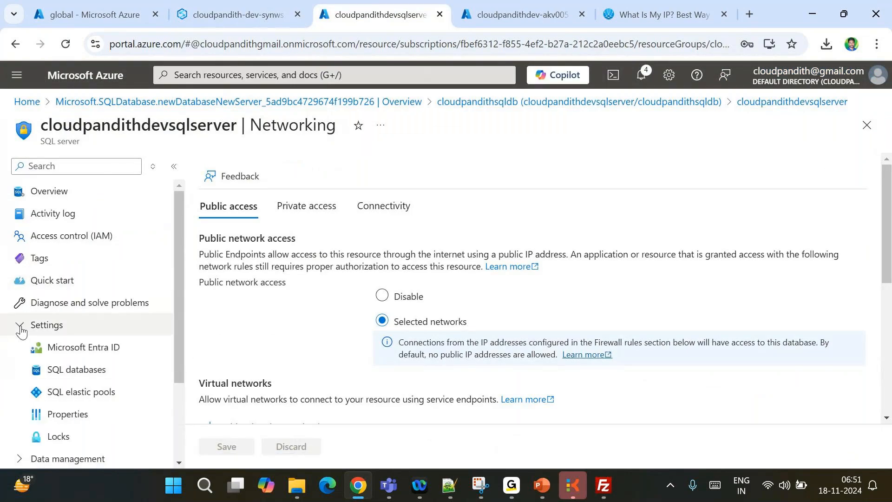
pyautogui.click(20, 329)
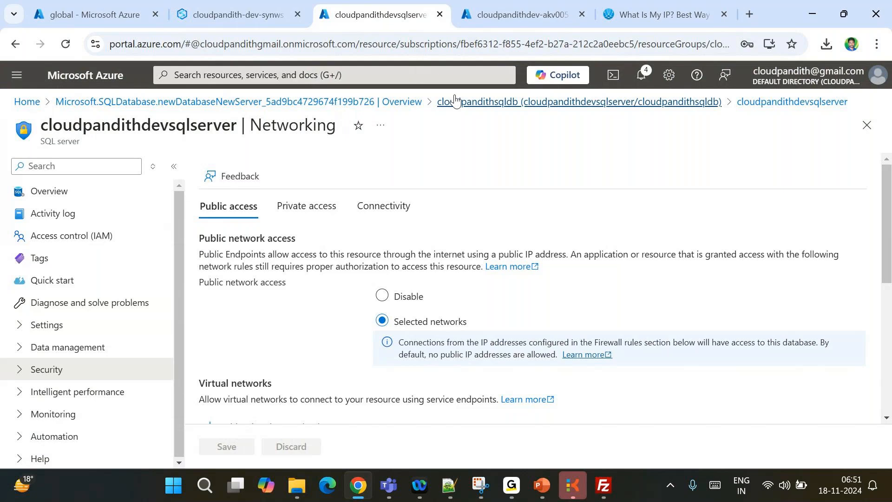
pyautogui.click(472, 102)
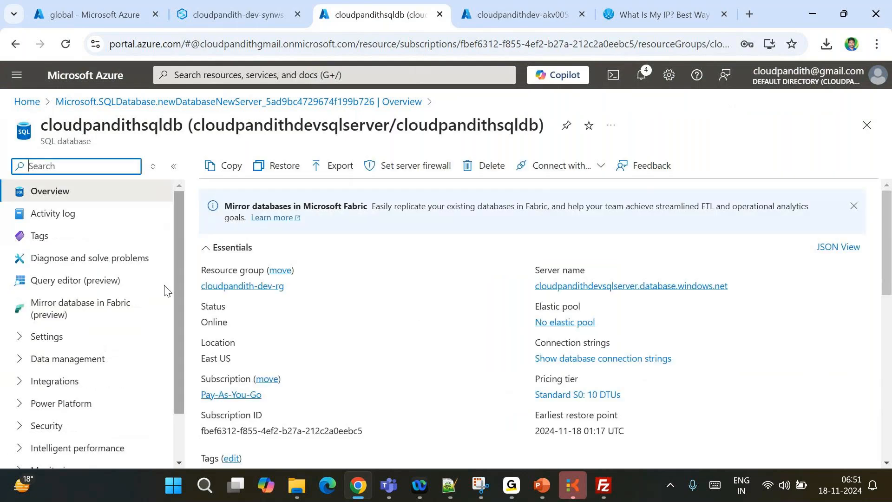
pyautogui.click(57, 282)
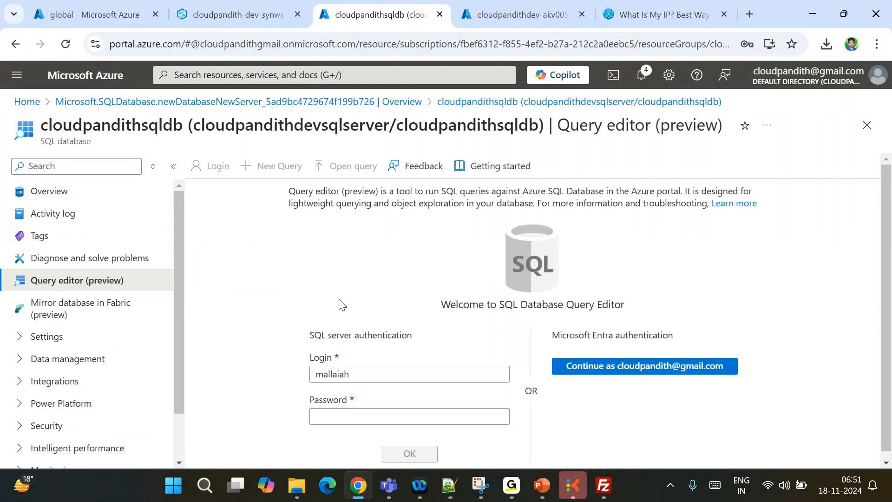
pyautogui.click(419, 450)
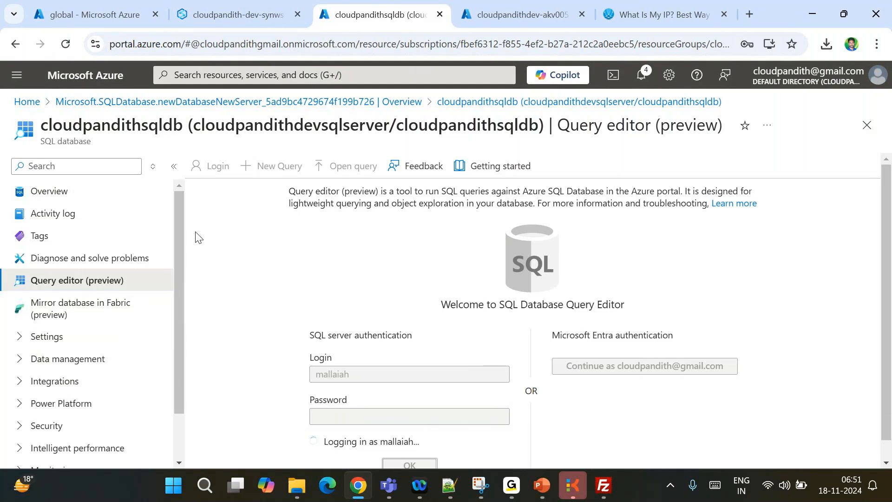
# Run 'SELECT * FROM CREDITDATA' and review the returned rows
pyautogui.click(175, 174)
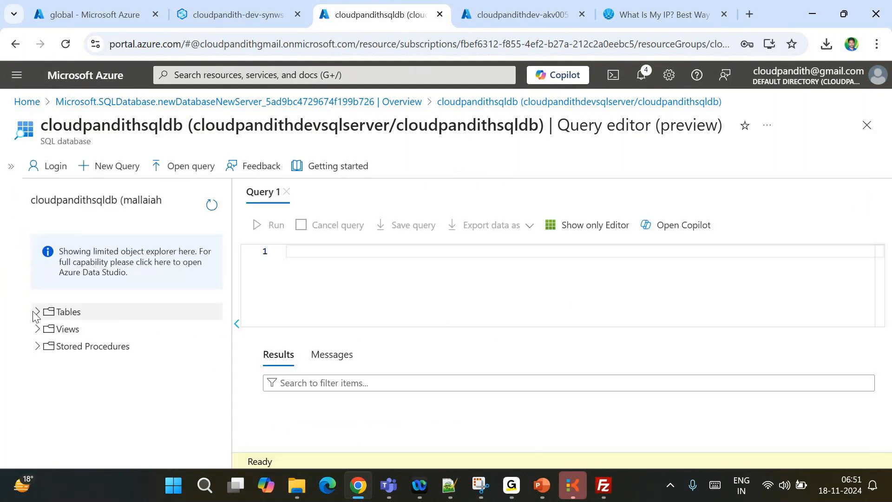
pyautogui.click(38, 312)
pyautogui.click(347, 261)
pyautogui.write('s')
pyautogui.press('BackSpace')
pyautogui.write('S')
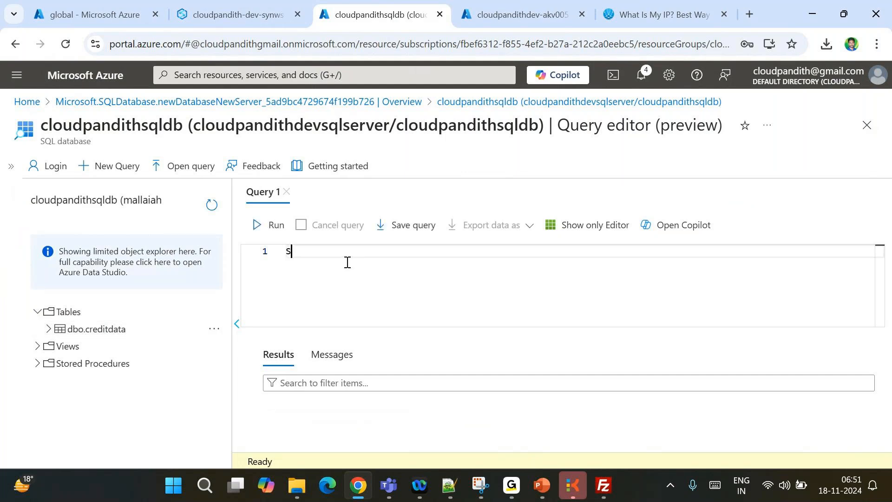
pyautogui.write('ELECT * FROM CREDITDATA')
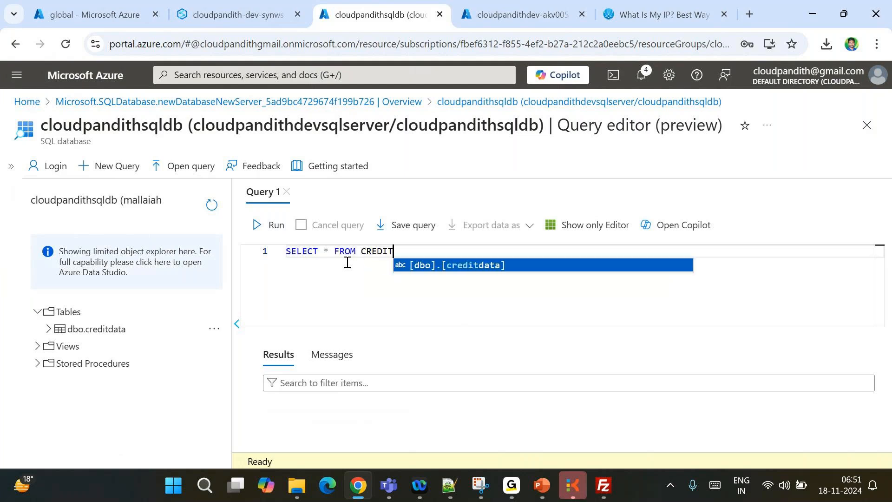
pyautogui.click(279, 225)
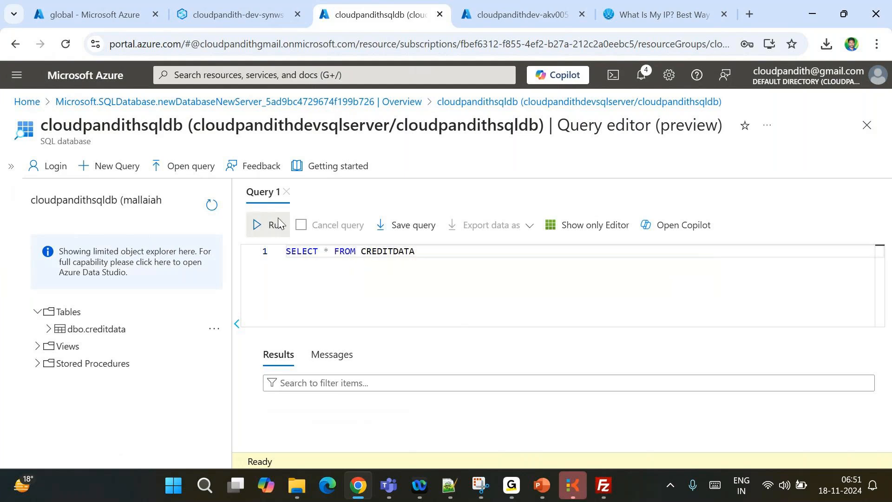
pyautogui.scroll(-3, 387, 420)
pyautogui.scroll(3, 388, 420)
# Close the IP lookup tab, open the Azure portal in a new tab, and abandon the repeatedly failing sign-in
pyautogui.click(514, 5)
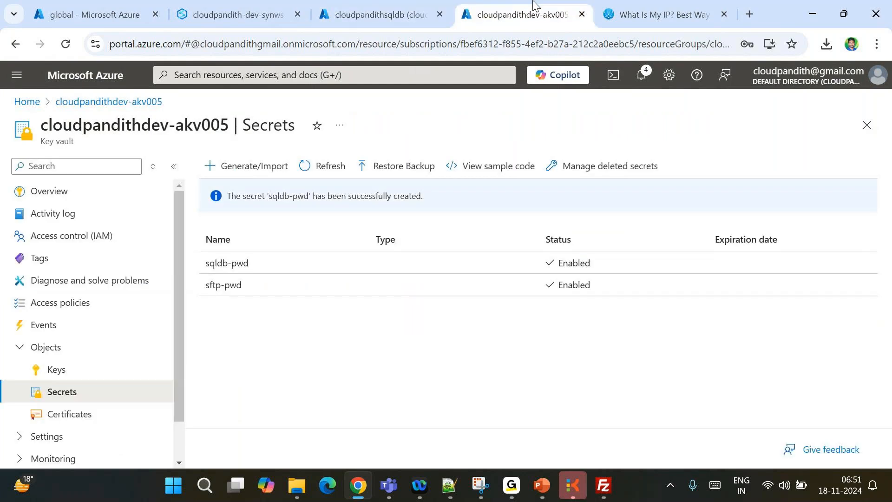
pyautogui.click(725, 14)
pyautogui.click(712, 14)
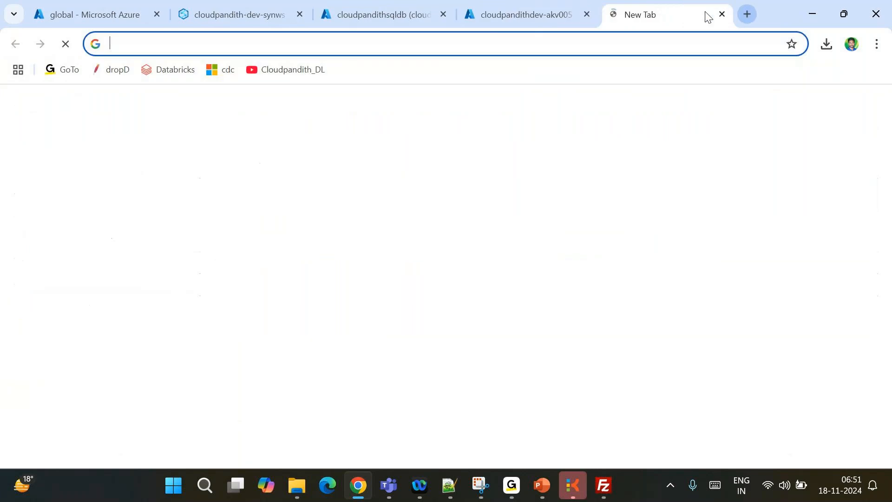
pyautogui.write('portal.azure.com')
pyautogui.press('Return')
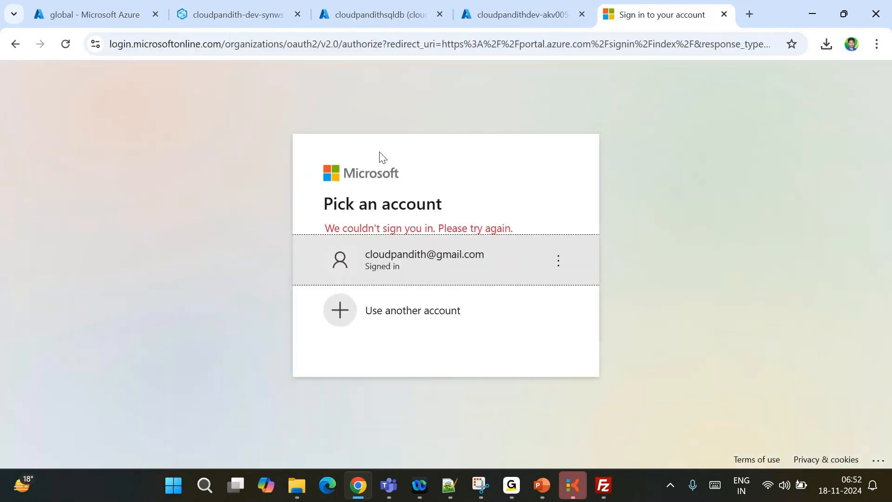
pyautogui.click(418, 268)
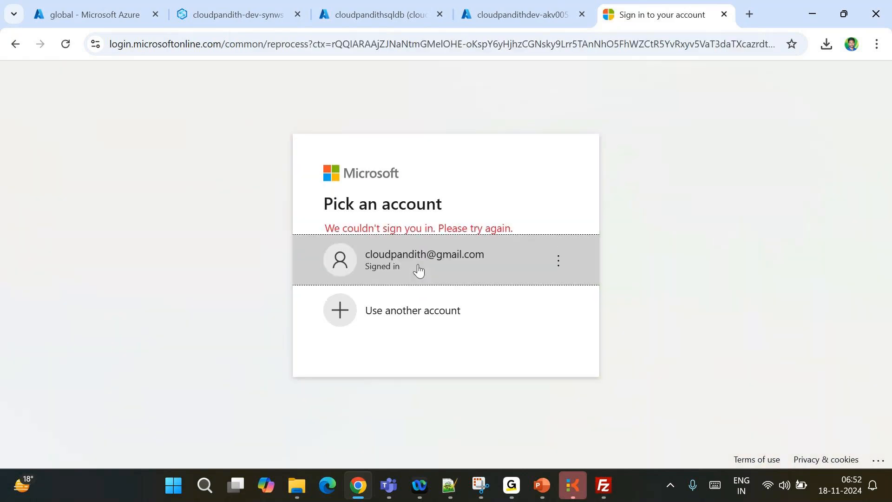
pyautogui.click(418, 268)
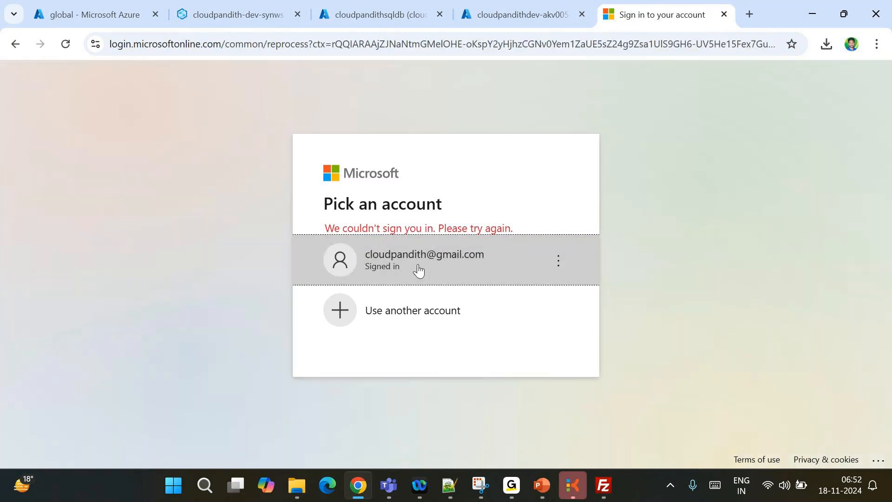
pyautogui.click(419, 268)
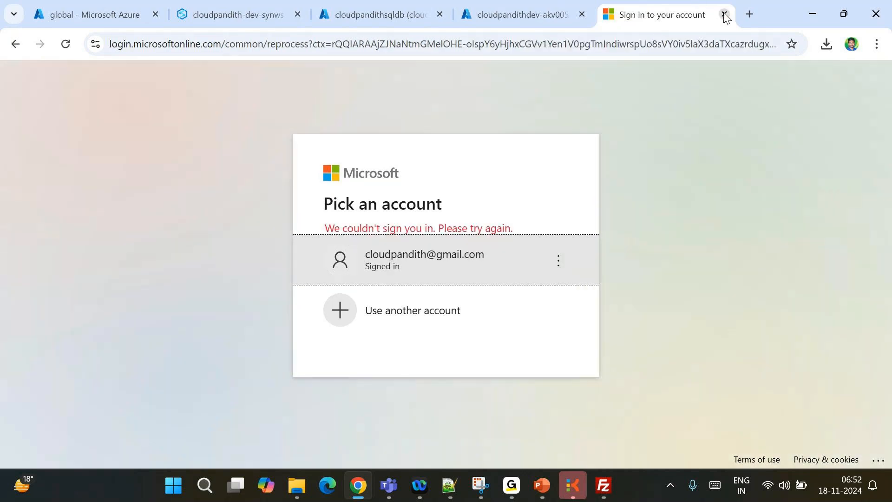
pyautogui.click(724, 14)
# Try the Azure portal in another new tab, then close it after sign-in fails again
pyautogui.click(702, 15)
pyautogui.write('po')
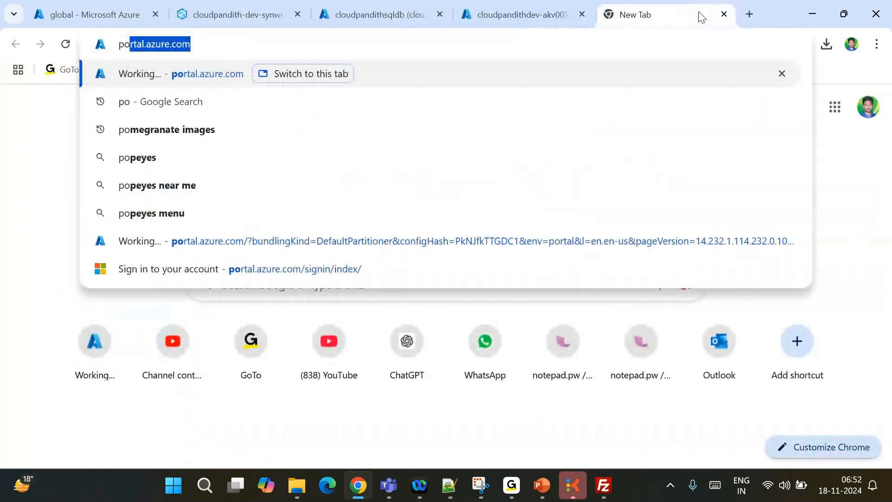
pyautogui.press('Return')
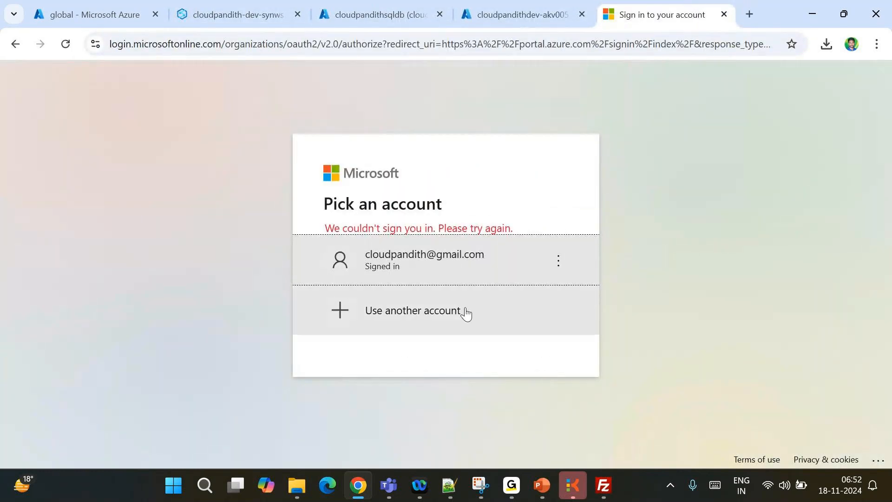
pyautogui.click(468, 275)
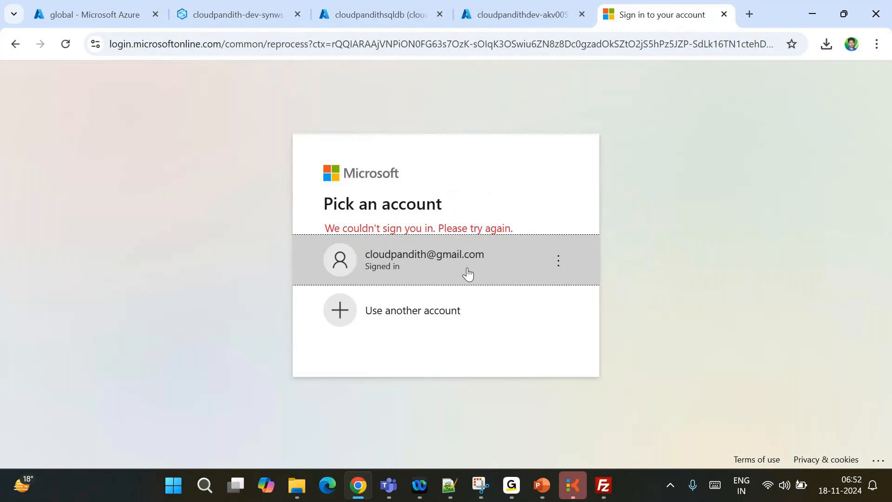
pyautogui.click(724, 15)
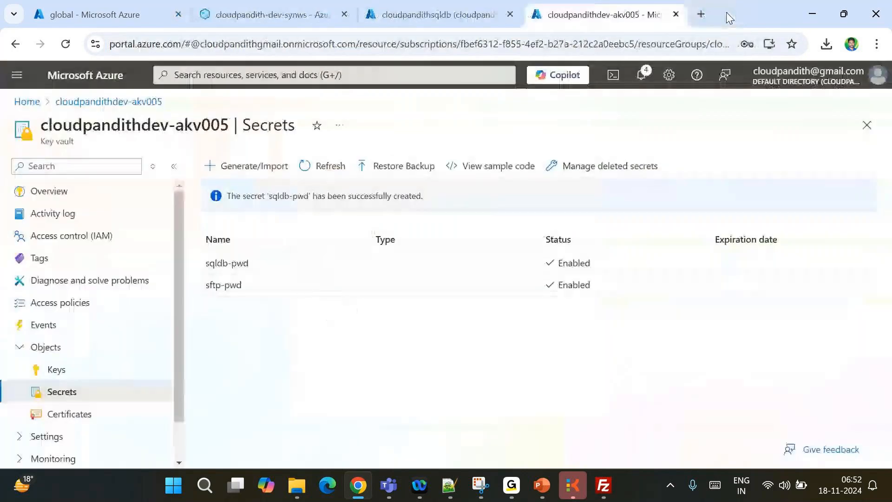
# Duplicate the key vault tab and reload the SQL query editor tab
pyautogui.rightClick(598, 6)
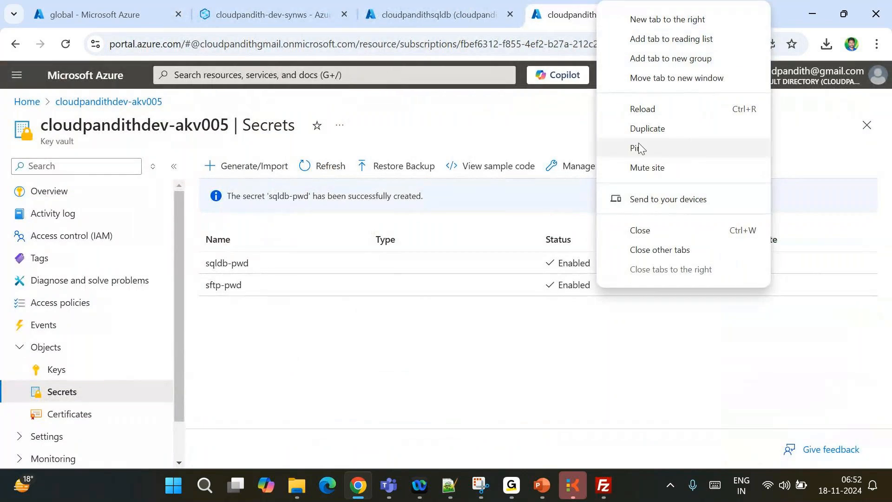
pyautogui.click(647, 128)
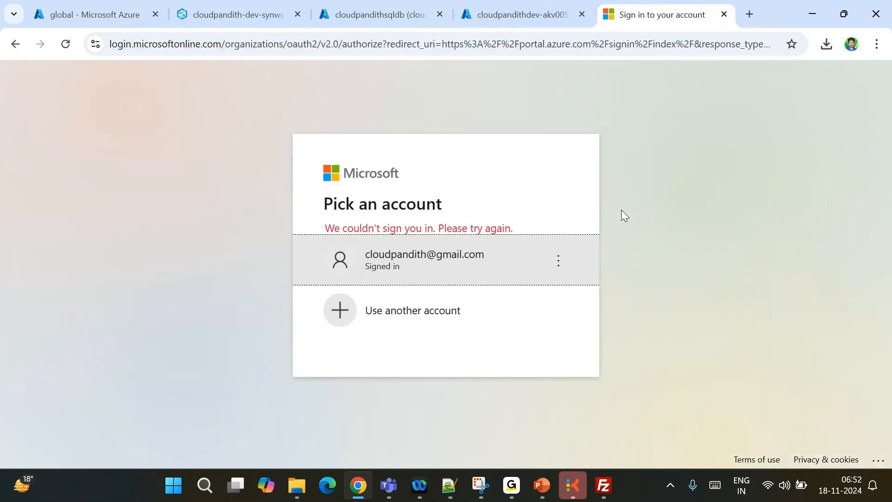
pyautogui.click(425, 19)
pyautogui.press('F5')
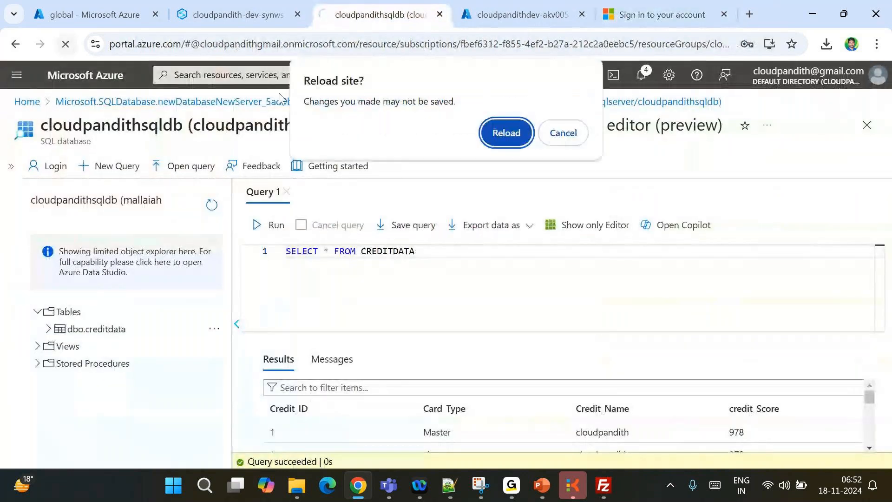
# Confirm the reload and log back into the query editor with the autofilled SQL credentials
pyautogui.click(507, 132)
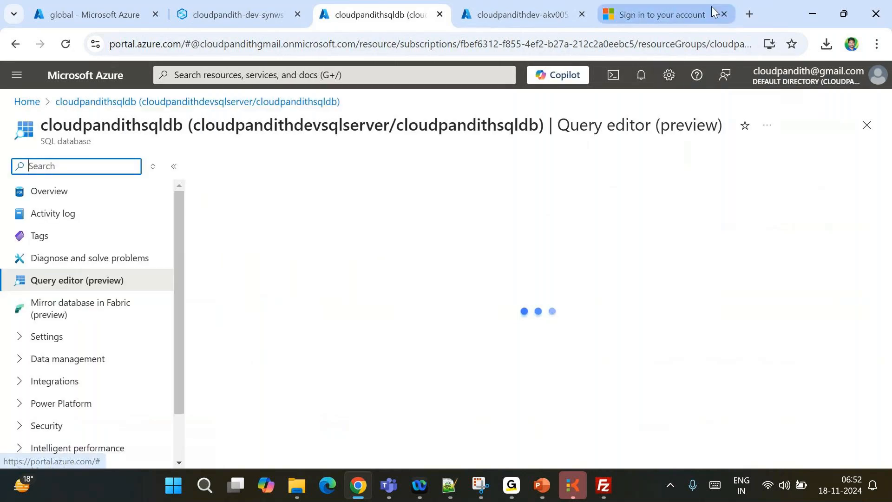
pyautogui.click(725, 14)
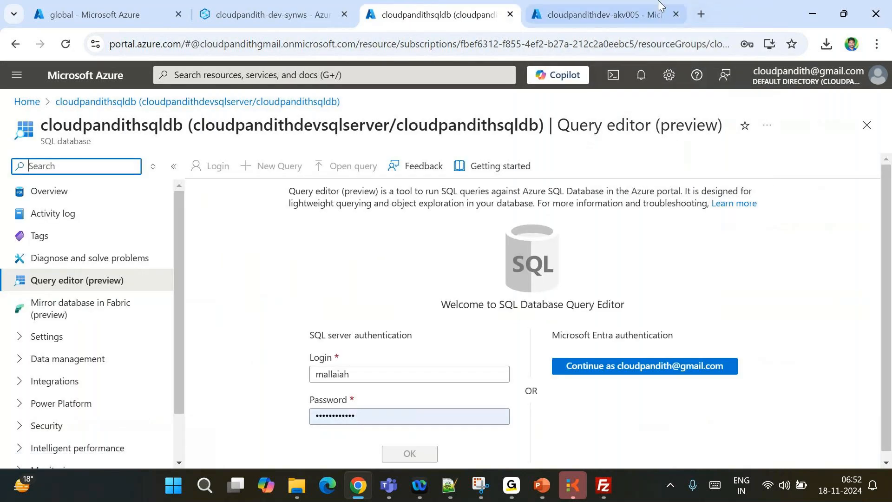
pyautogui.click(472, 415)
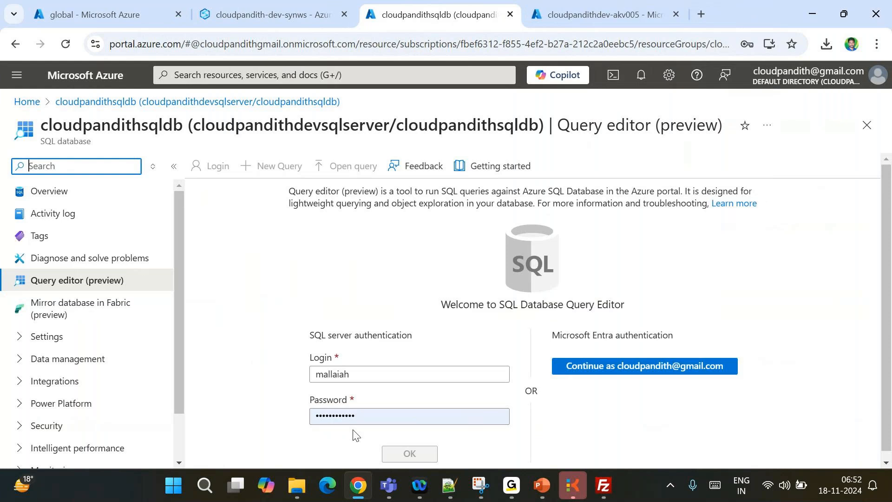
pyautogui.click(408, 445)
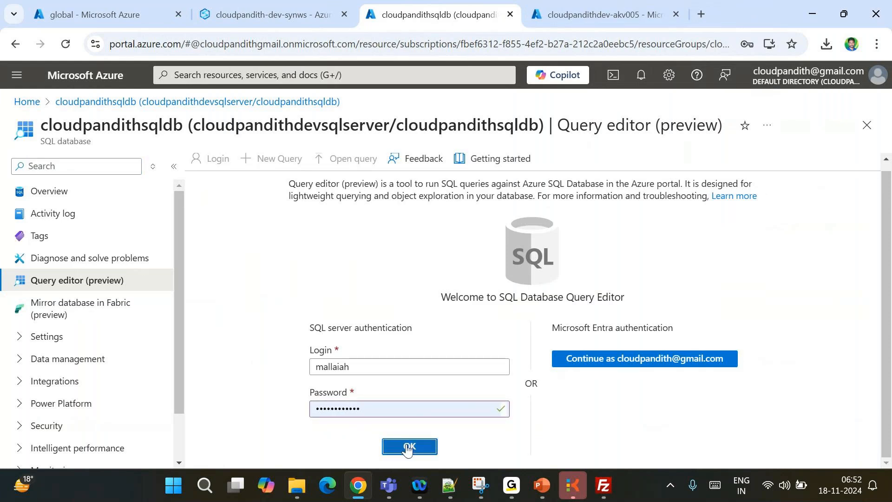
# Reload the akv005 key vault tab, duplicate it, and close the failed sign-in tab
pyautogui.click(577, 15)
pyautogui.click(65, 44)
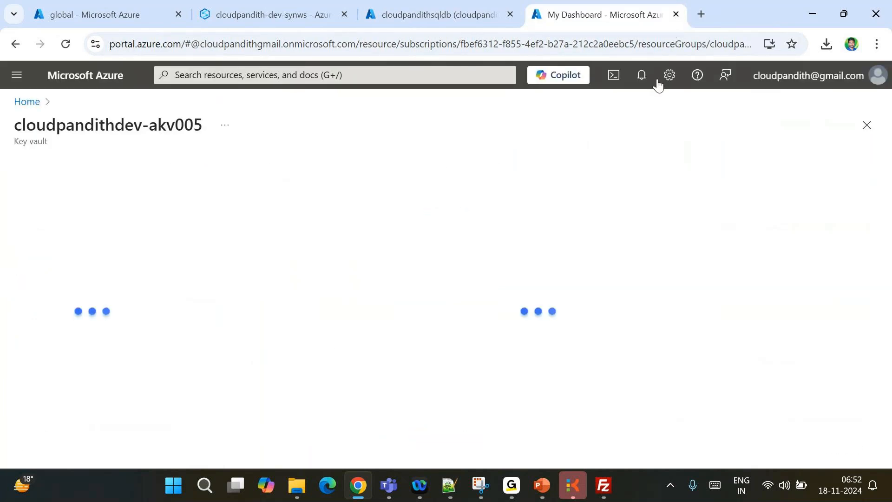
pyautogui.rightClick(583, 16)
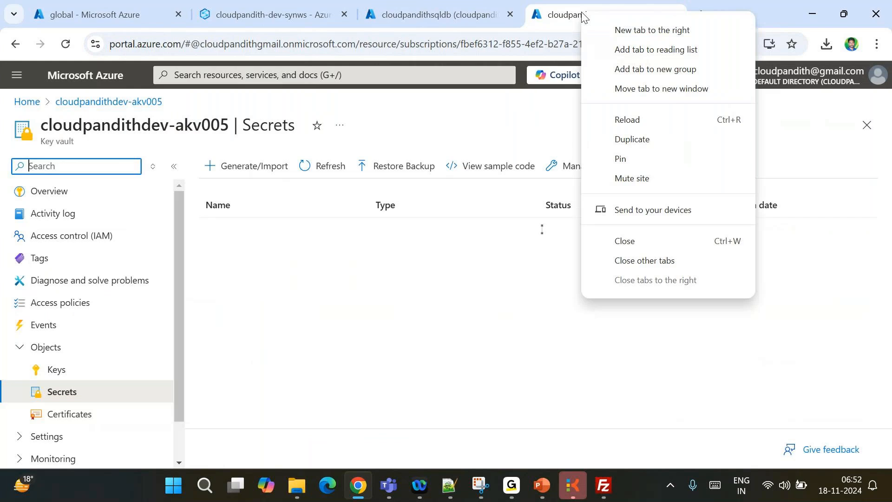
pyautogui.click(638, 140)
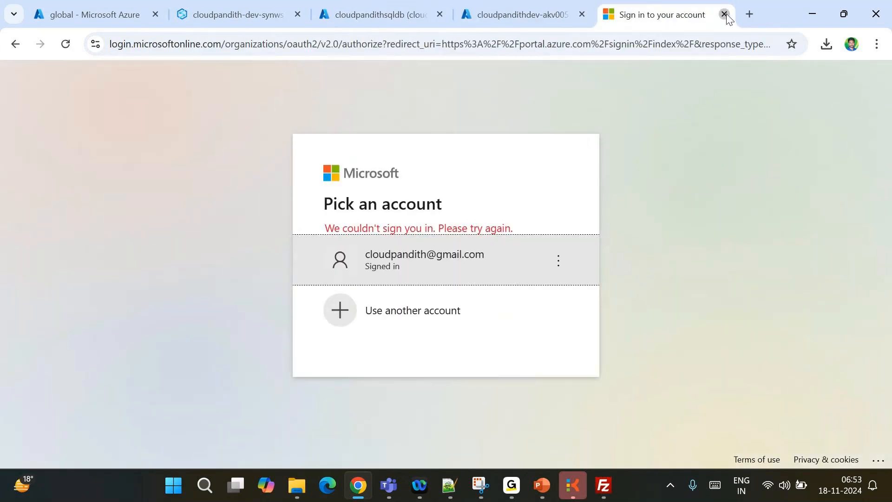
pyautogui.click(725, 15)
# Switch to the global storage container tab and open the portal's hamburger navigation menu
pyautogui.click(225, 11)
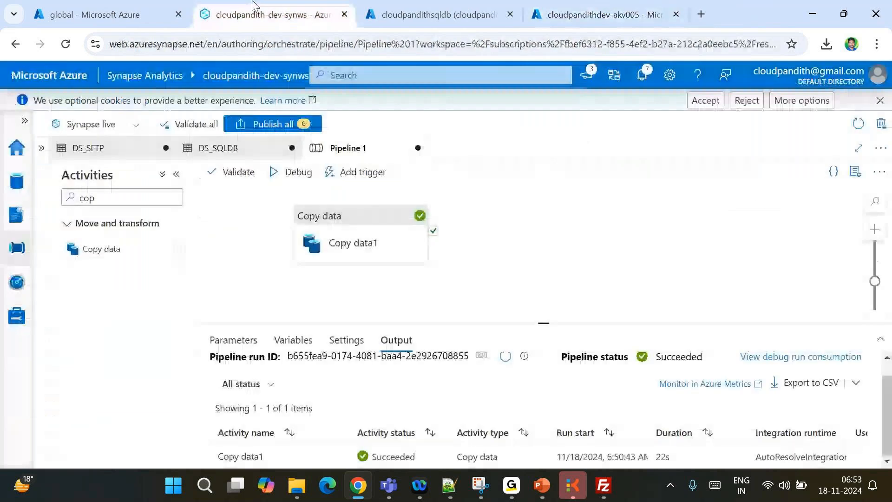
pyautogui.click(177, 6)
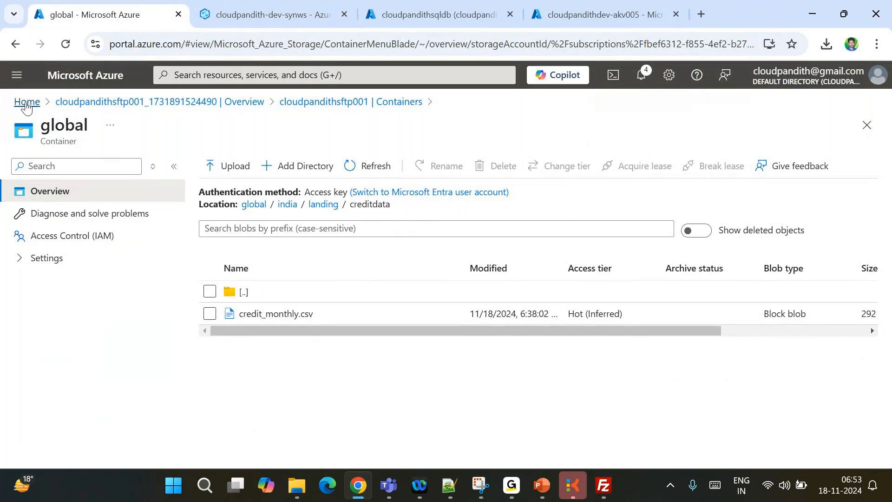
pyautogui.click(17, 75)
pyautogui.scroll(-3, 90, 408)
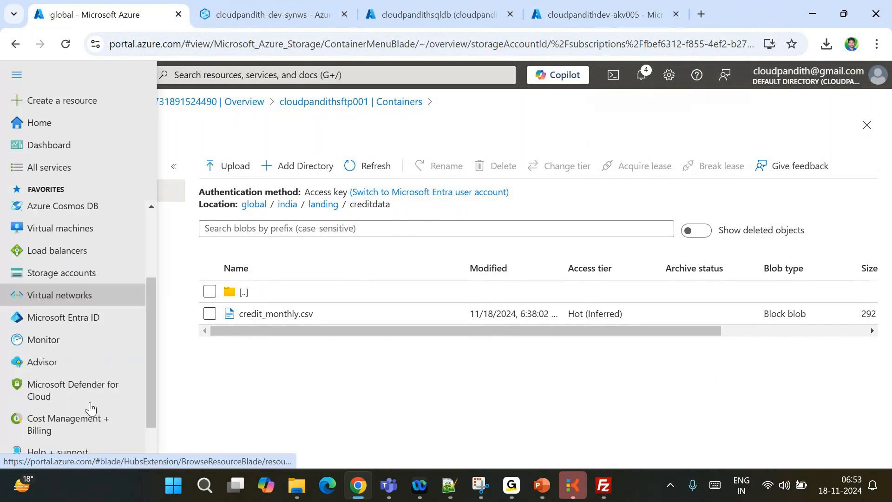
pyautogui.scroll(4, 89, 408)
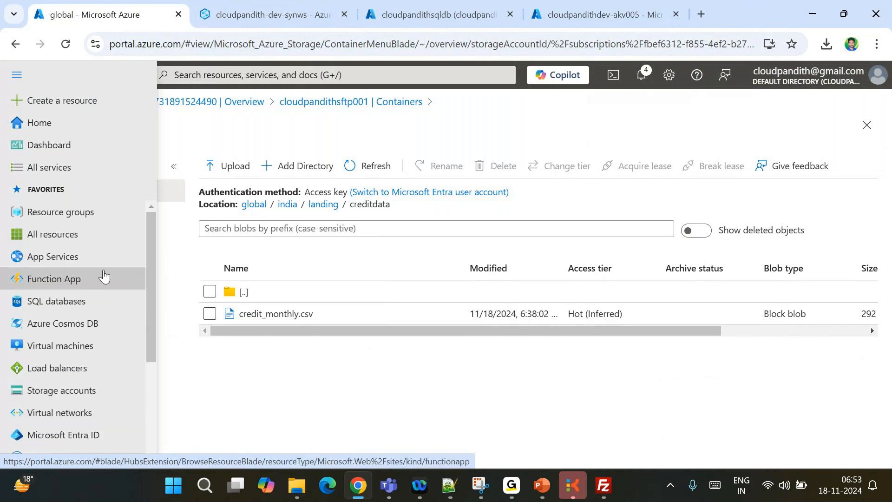
# Search 'logic' and open Logic apps in a new browser tab
pyautogui.click(235, 75)
pyautogui.write('logic')
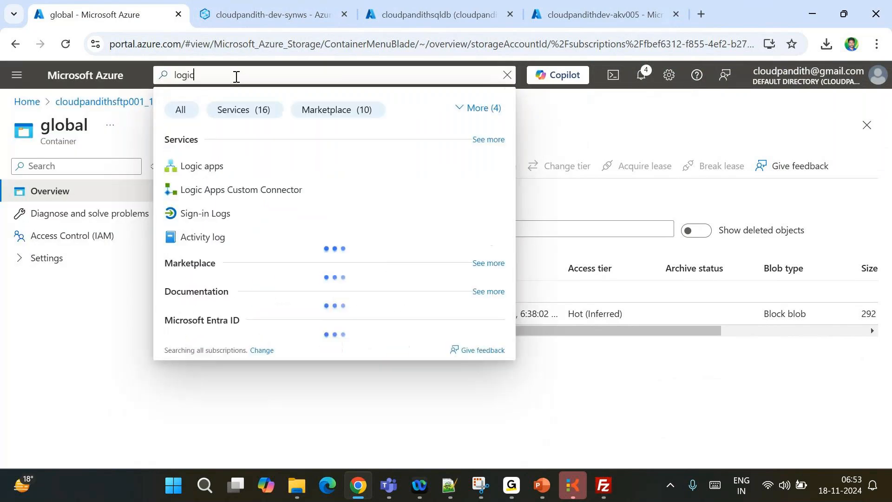
pyautogui.rightClick(215, 171)
pyautogui.click(260, 184)
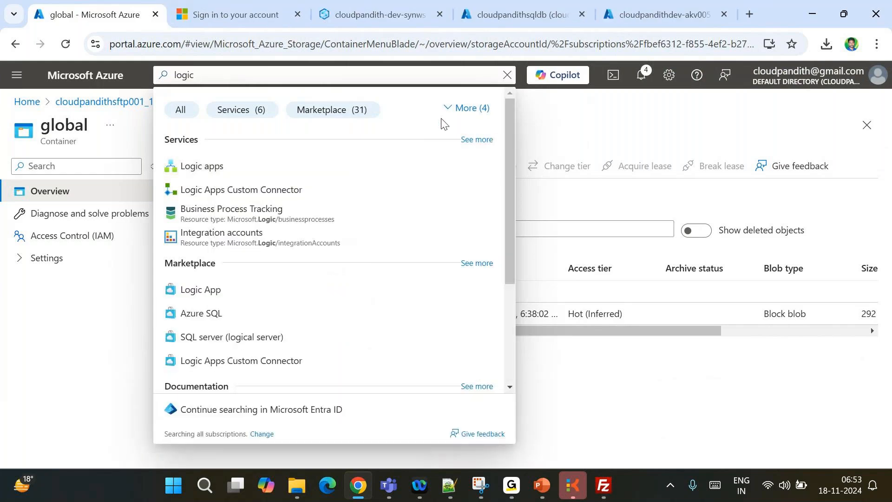
# Sign in with another account via phone verification and move that tab to the end
pyautogui.hotkey('ctrl', 'Tab')
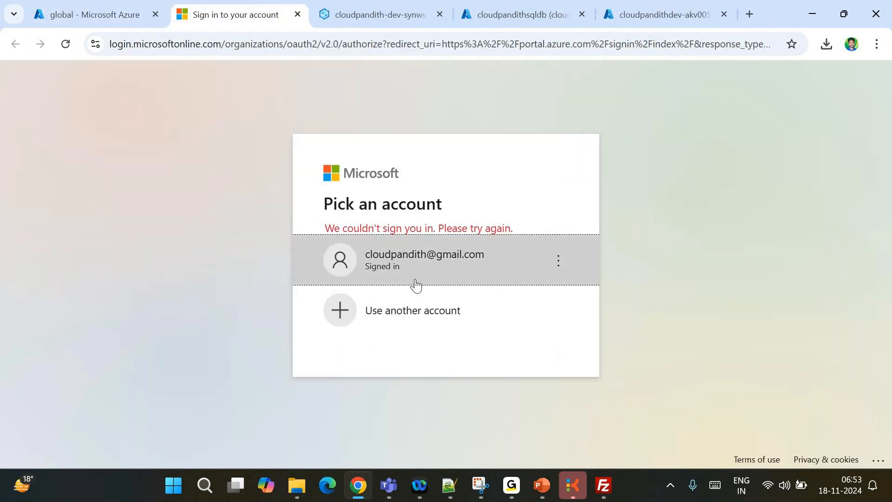
pyautogui.click(405, 311)
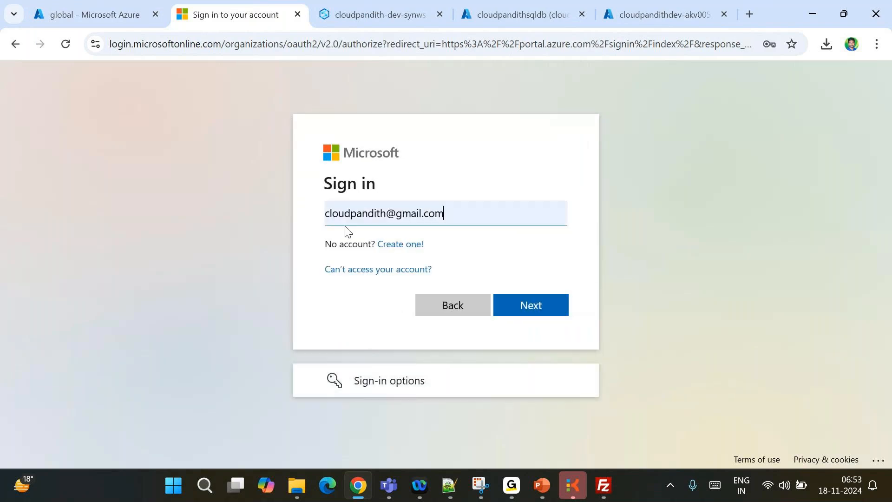
pyautogui.click(527, 299)
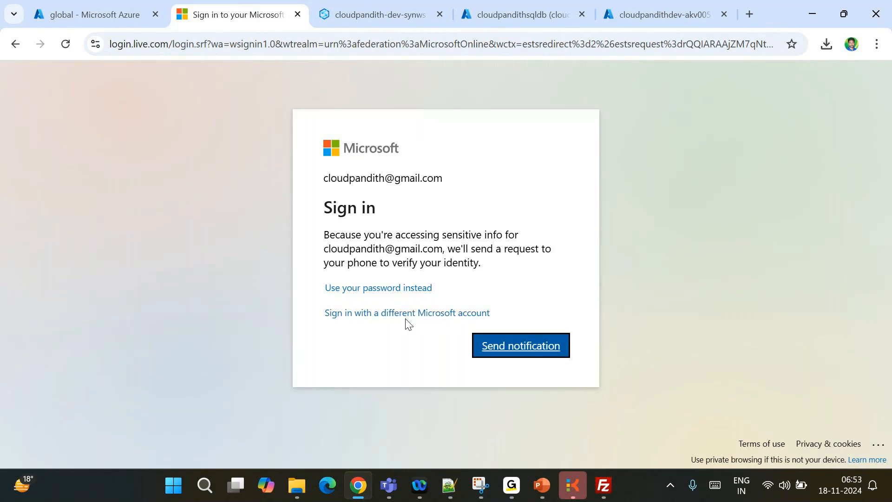
pyautogui.click(517, 350)
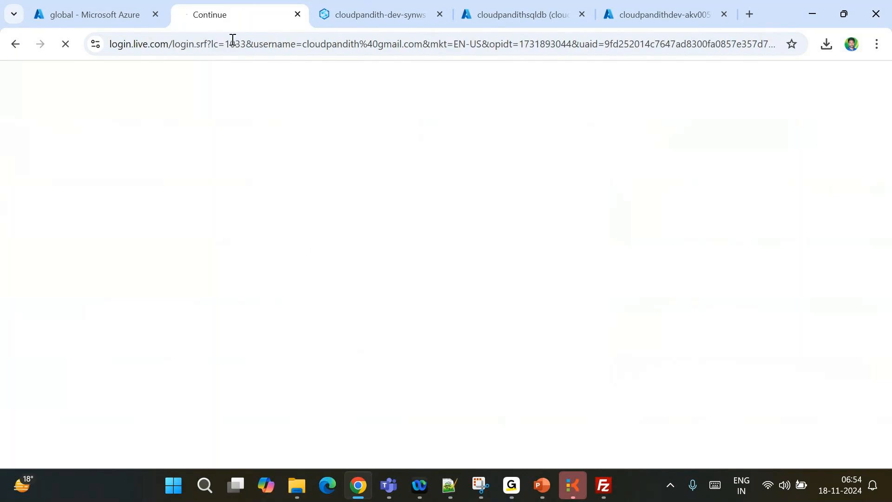
pyautogui.moveTo(223, 21); pyautogui.dragTo(656, 5)
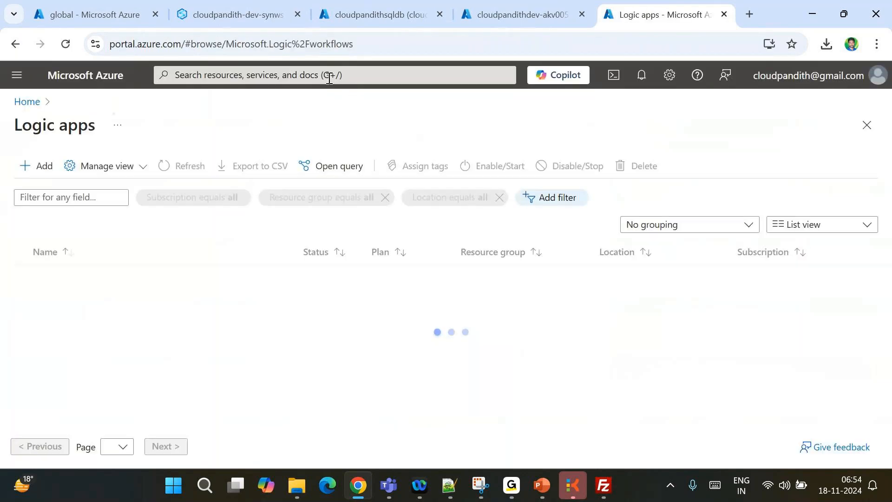
# Add a new Logic App, keeping the Standard plan's Workflow Service Plan hosting selected
pyautogui.click(42, 175)
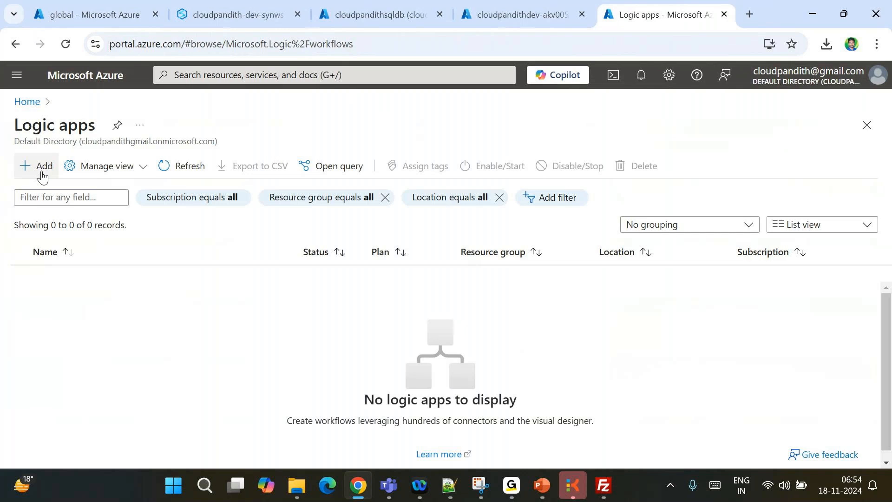
pyautogui.click(42, 176)
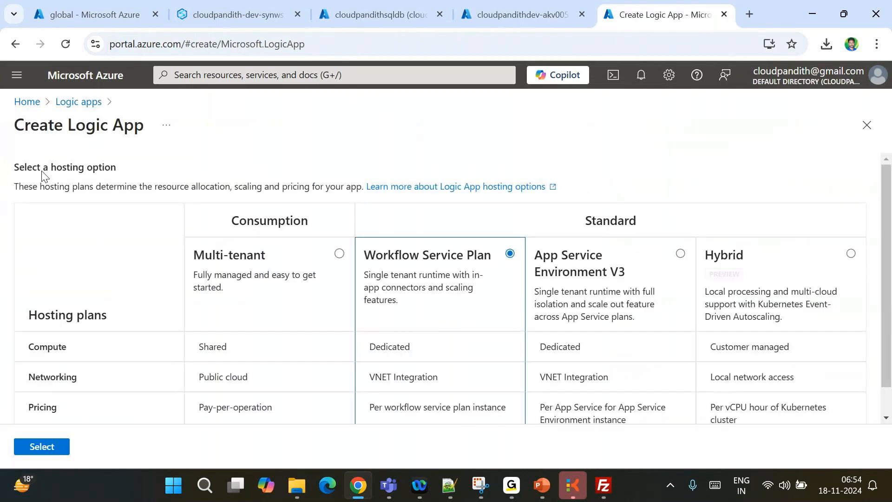
pyautogui.scroll(-1, 304, 282)
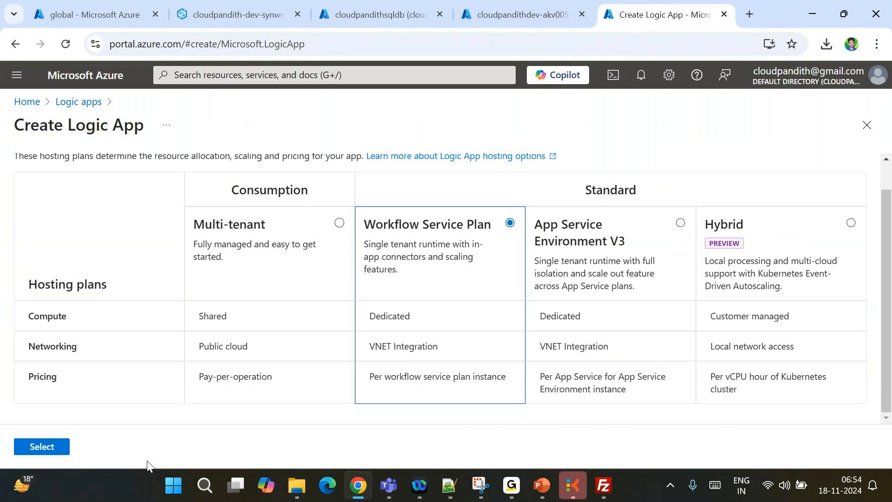
pyautogui.click(42, 447)
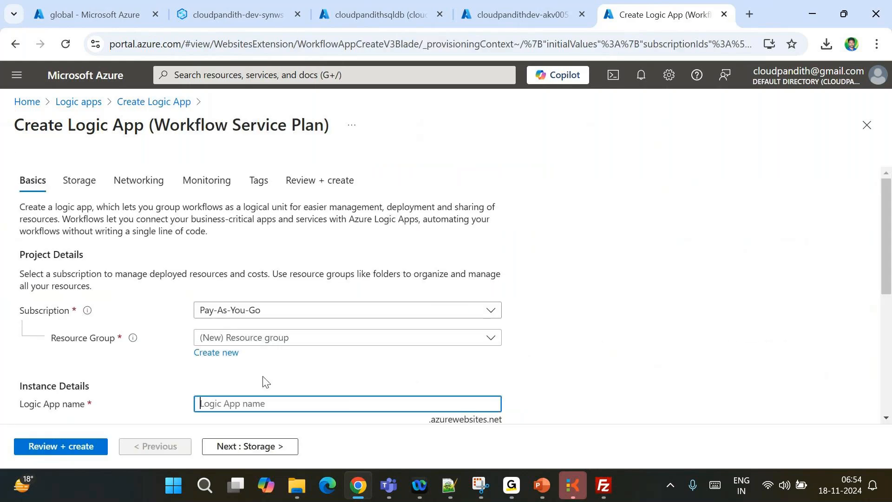
# Choose resource group cloudpandith-dev-rg and name the Logic App cloudpandithnotificationapp
pyautogui.scroll(-2, 251, 367)
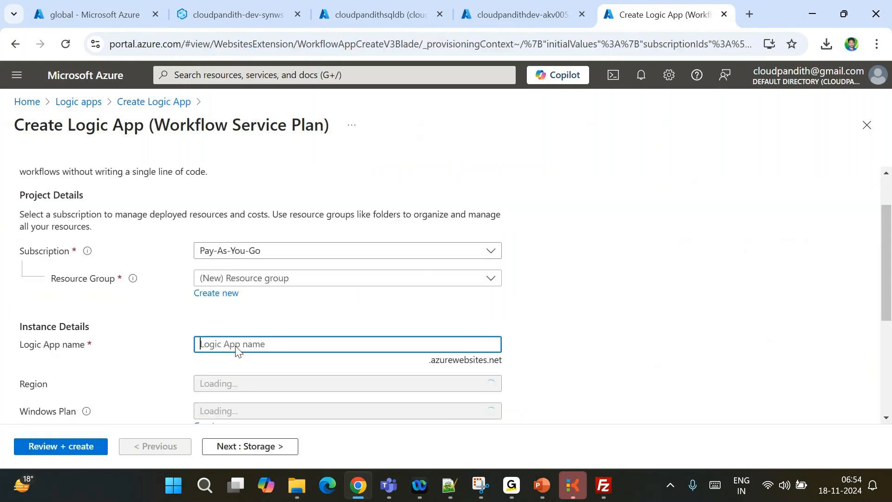
pyautogui.click(213, 294)
pyautogui.click(190, 293)
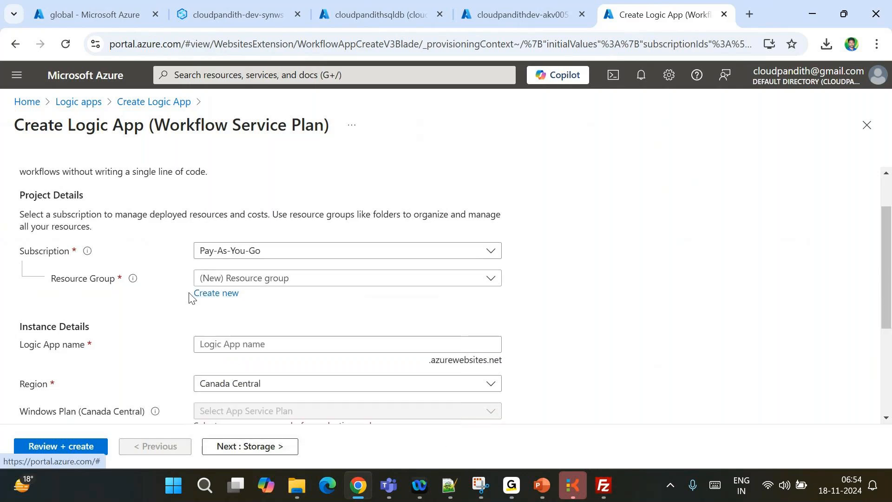
pyautogui.click(246, 279)
pyautogui.click(272, 327)
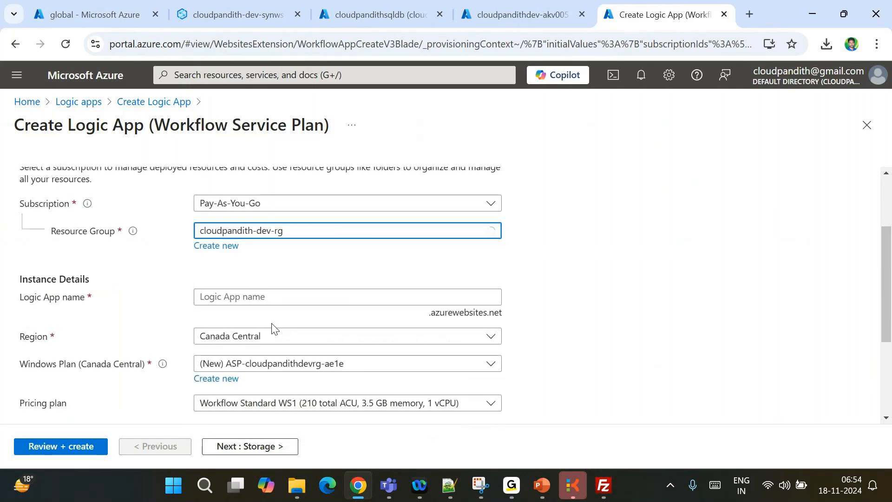
pyautogui.scroll(-1, 221, 253)
pyautogui.click(220, 249)
pyautogui.write('cloudpandith')
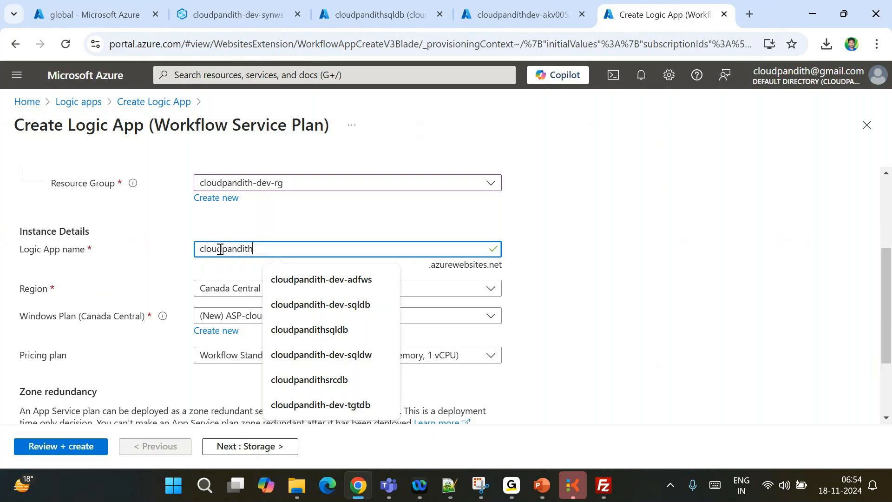
pyautogui.write('notificationapp')
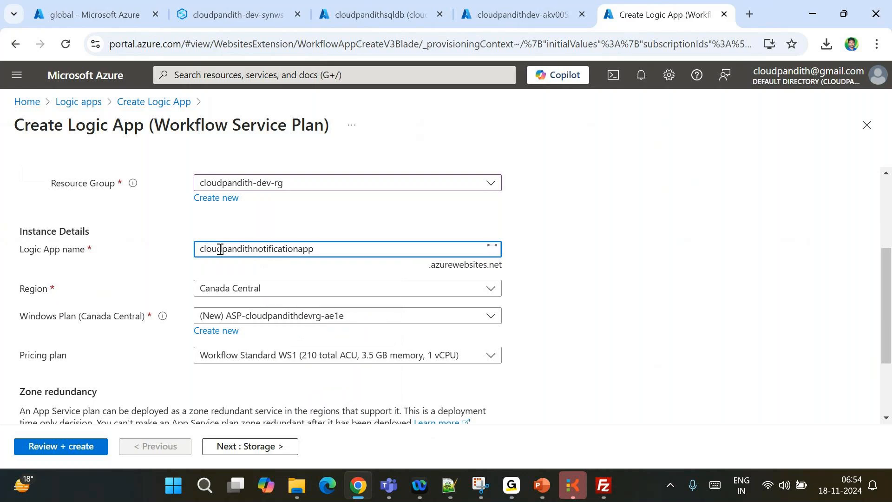
pyautogui.click(604, 313)
# Keep the existing Windows Plan with WS1 pricing and continue to the Storage step
pyautogui.scroll(-1, 573, 303)
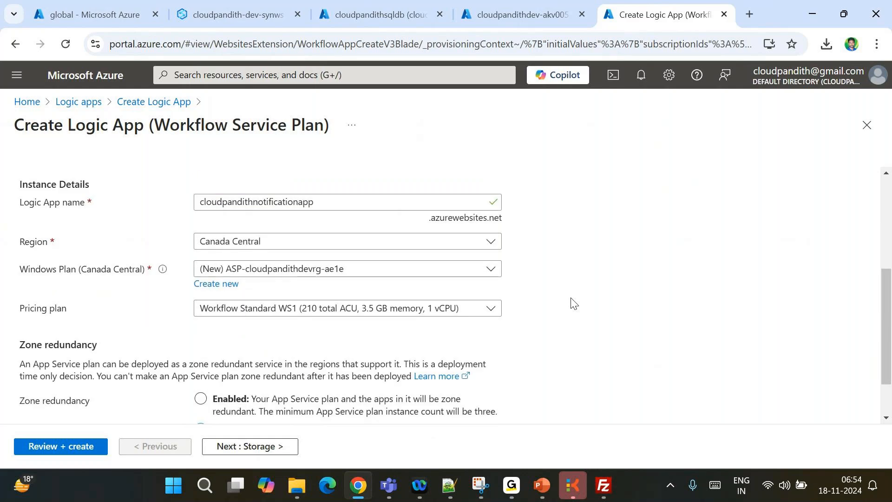
pyautogui.scroll(-1, 572, 303)
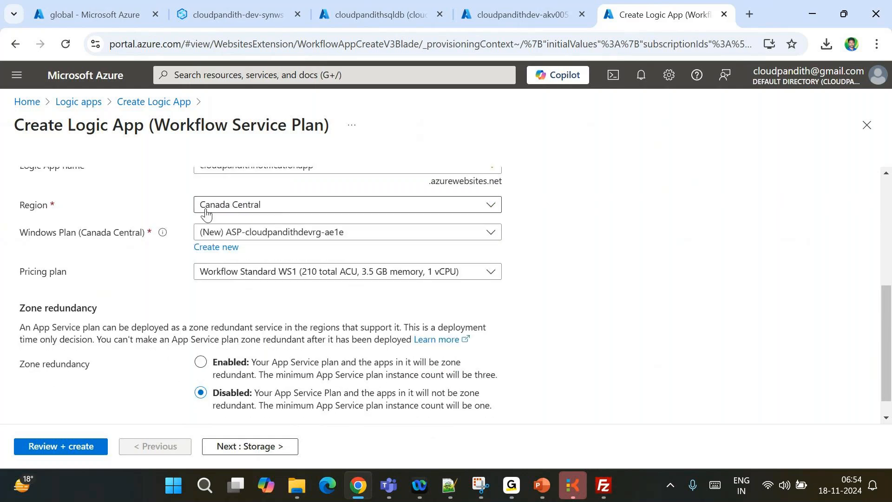
pyautogui.click(257, 236)
pyautogui.click(170, 253)
pyautogui.scroll(-1, 162, 271)
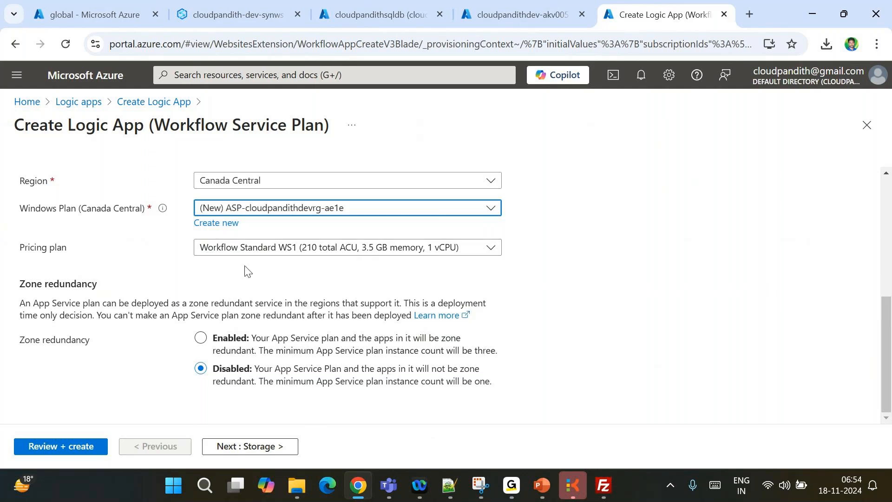
pyautogui.click(231, 252)
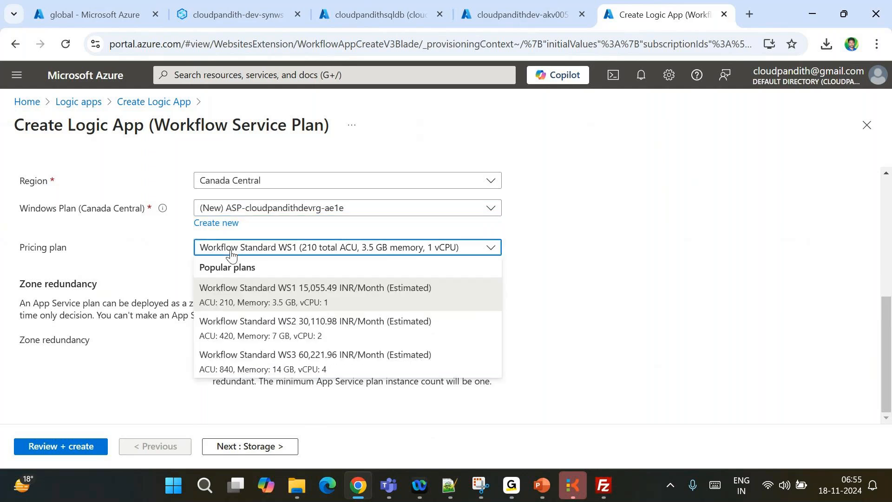
pyautogui.click(170, 249)
pyautogui.click(266, 446)
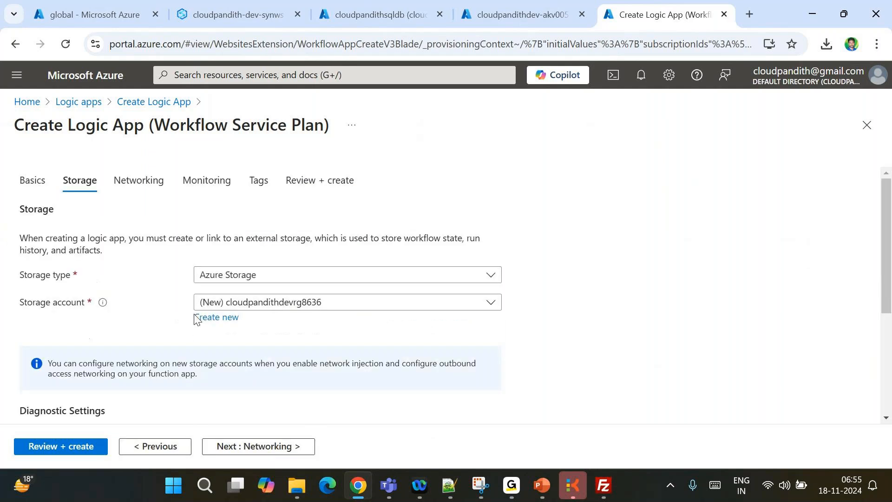
# Review and create the cloudpandithnotificationapp Logic App, then bring up the Notepad++ notes
pyautogui.scroll(-3, 177, 279)
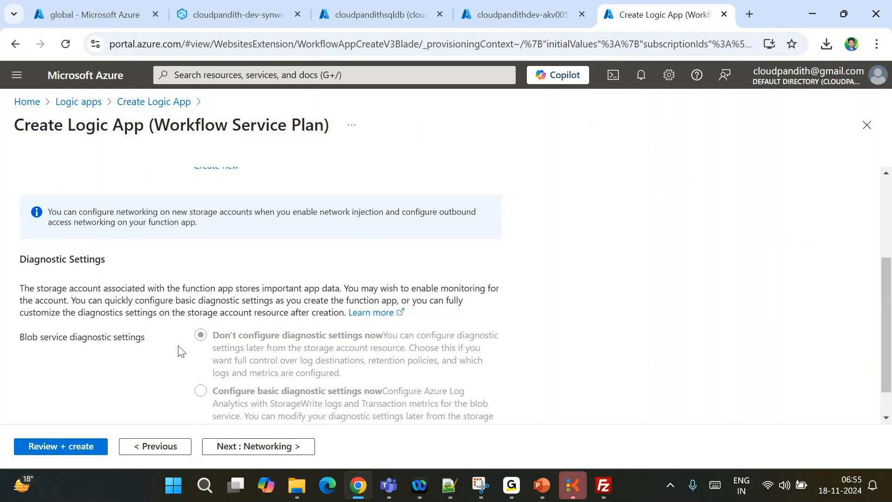
pyautogui.scroll(3, 179, 350)
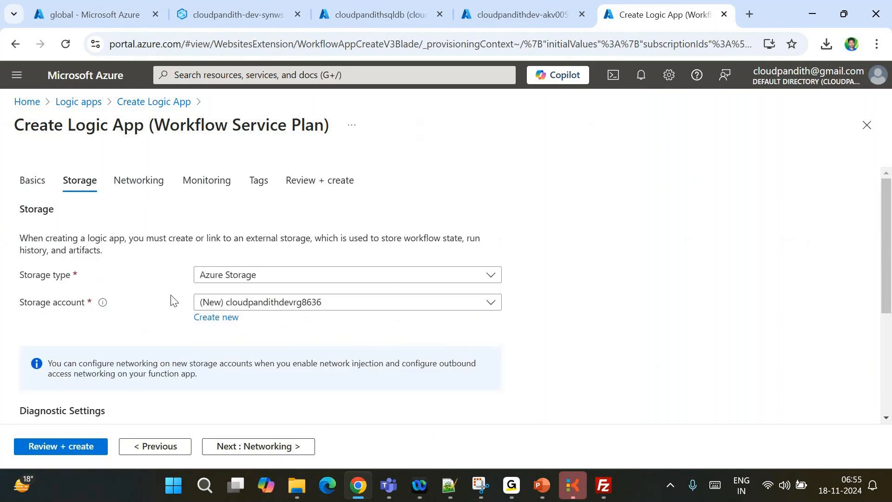
pyautogui.scroll(-2, 136, 309)
pyautogui.scroll(2, 135, 308)
pyautogui.click(57, 447)
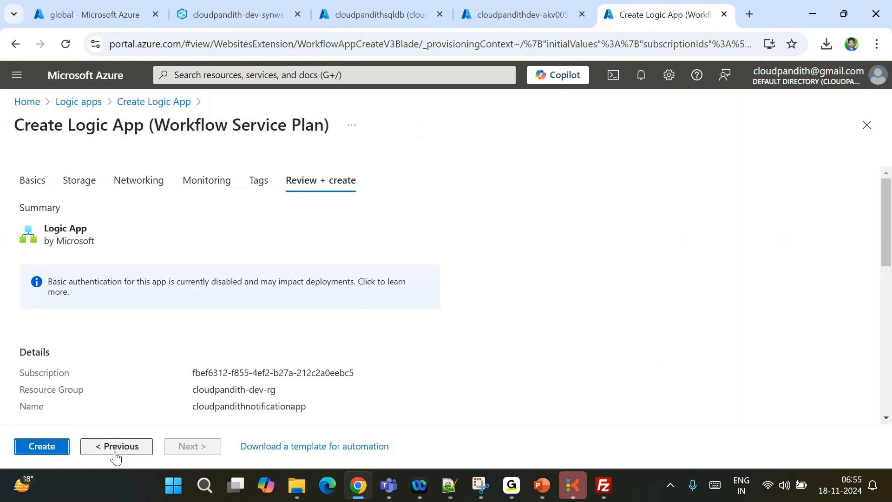
pyautogui.click(47, 449)
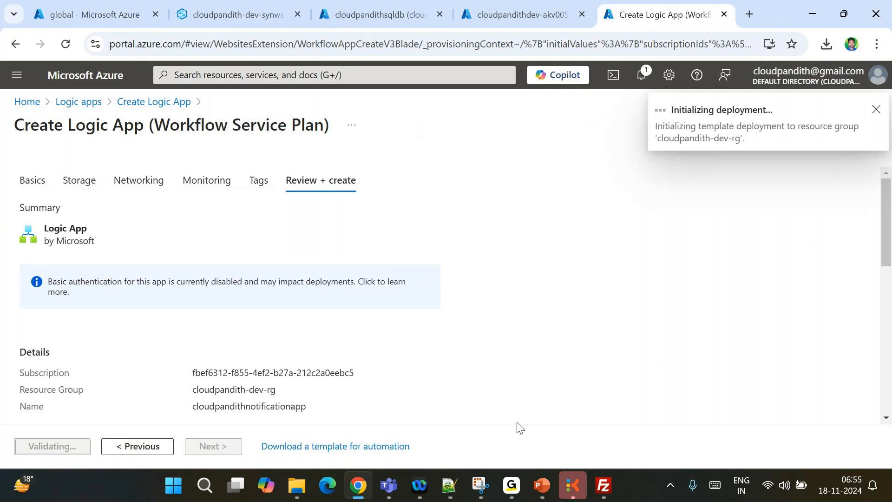
pyautogui.click(449, 486)
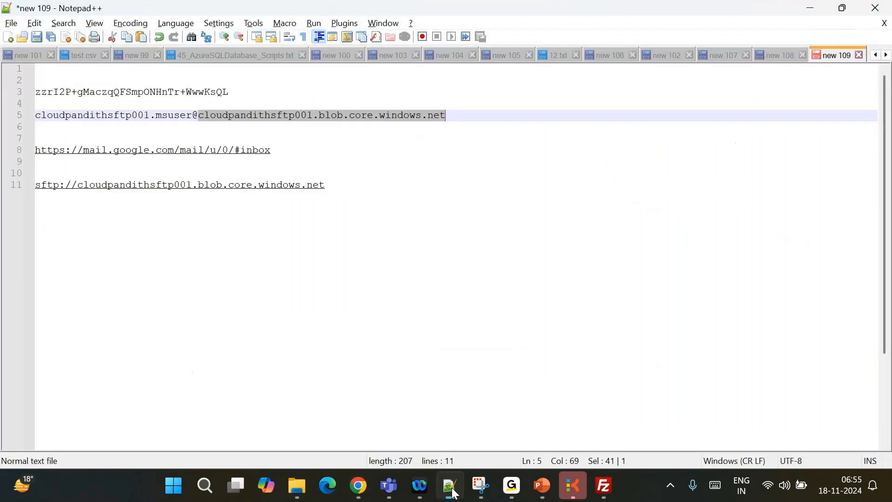
# Find all 'adfname' occurrences across open documents and review the line 28 hit in new 98
pyautogui.hotkey('ctrl', 'h')
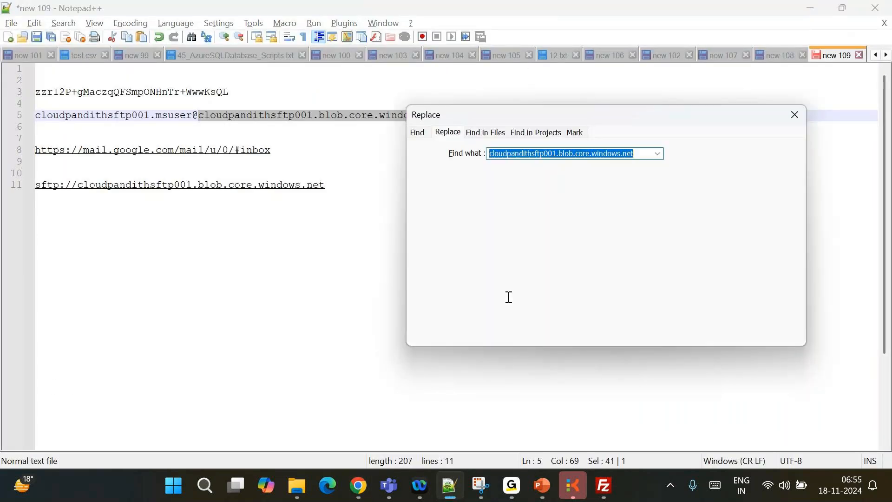
pyautogui.press('BackSpace')
pyautogui.write('a')
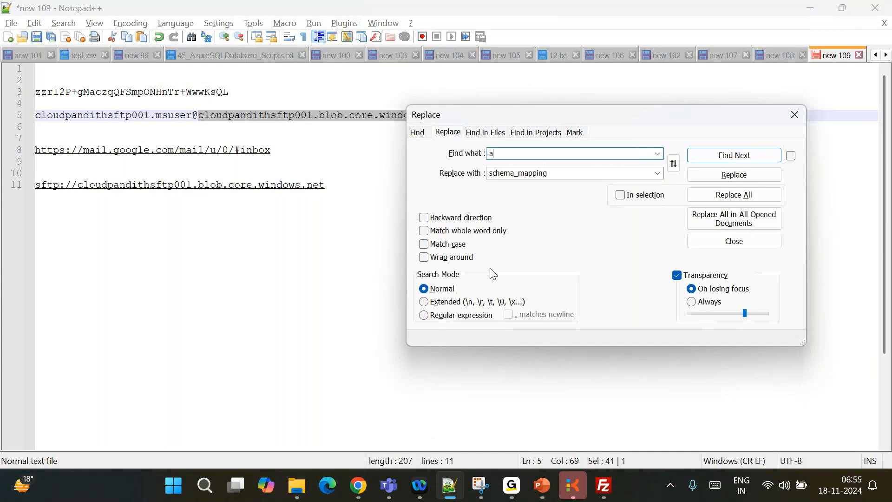
pyautogui.write('dfname')
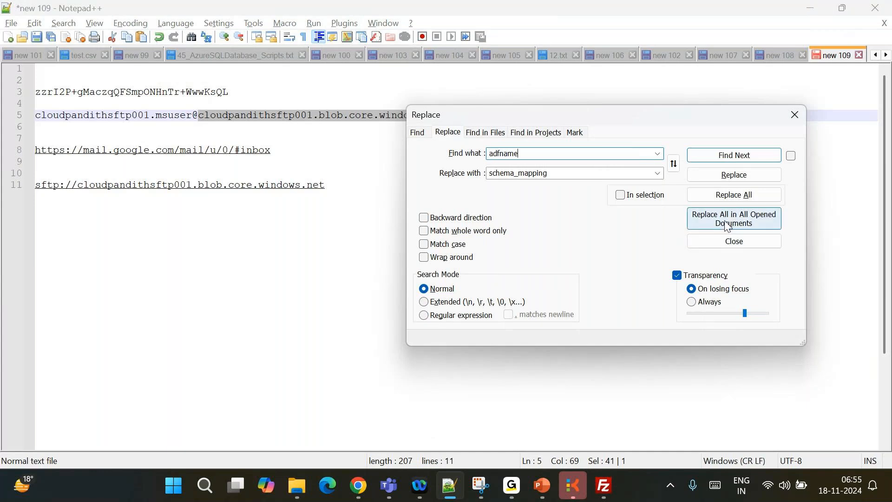
pyautogui.click(722, 158)
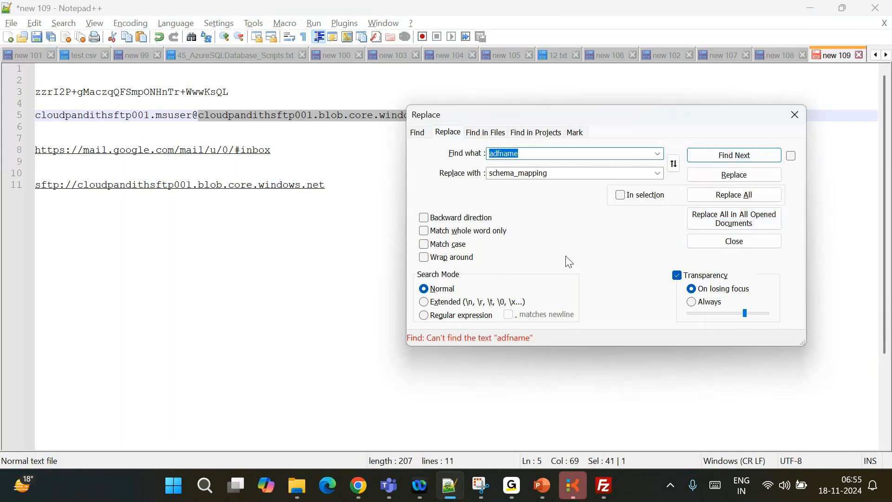
pyautogui.click(421, 135)
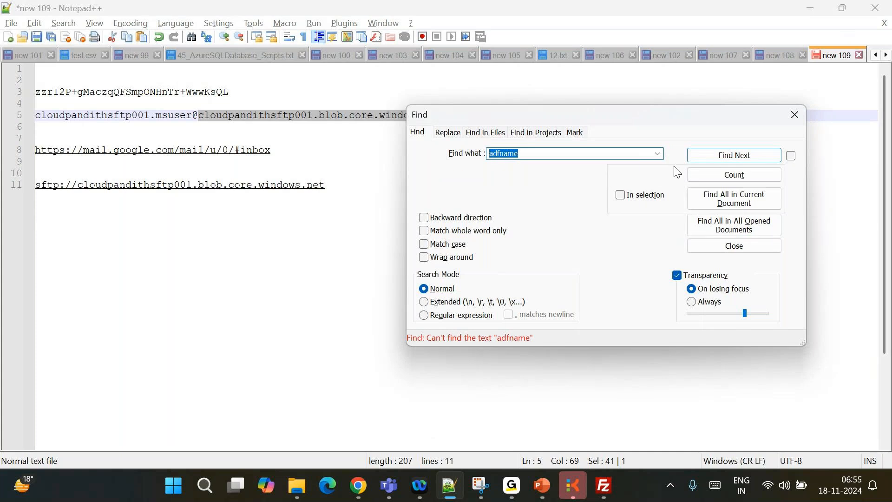
pyautogui.click(715, 227)
pyautogui.click(157, 398)
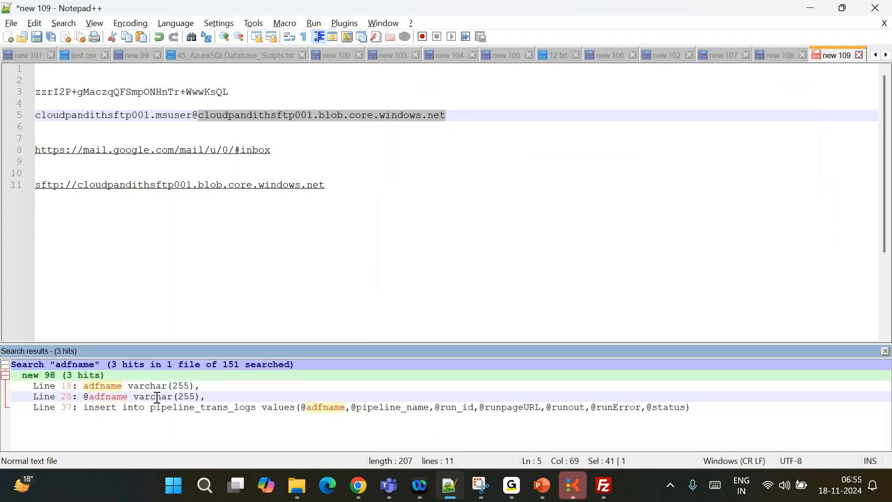
pyautogui.doubleClick(158, 398)
pyautogui.scroll(6, 210, 253)
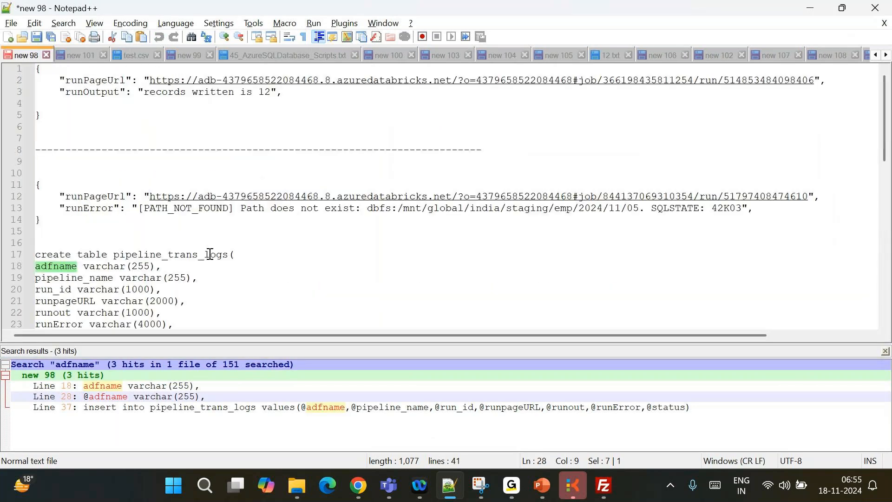
pyautogui.scroll(-9, 210, 254)
pyautogui.scroll(9, 210, 254)
pyautogui.scroll(-3, 210, 253)
pyautogui.scroll(-4, 210, 253)
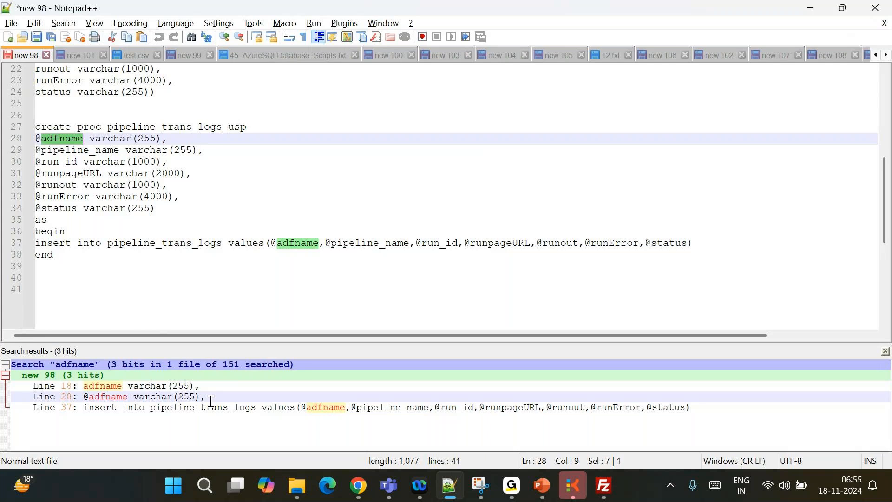
pyautogui.click(355, 218)
# Search all open documents for 'properties'
pyautogui.hotkey('ctrl', 'f')
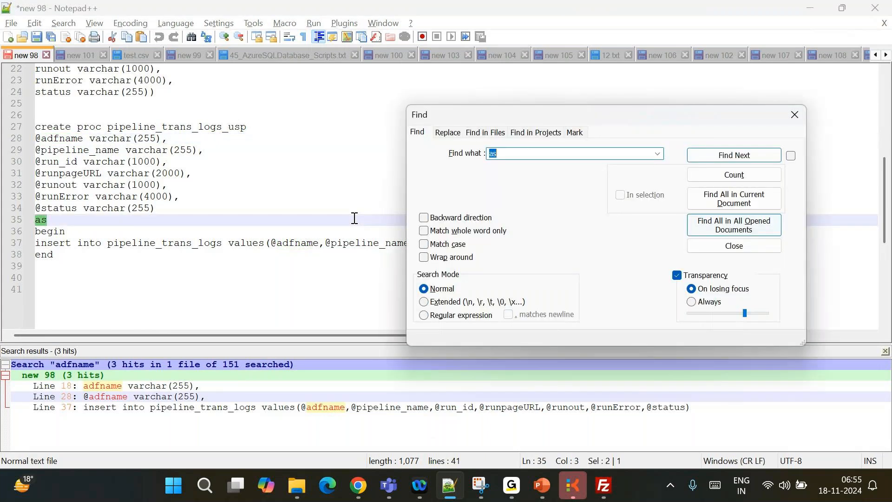
pyautogui.press('BackSpace')
pyautogui.write('properties')
pyautogui.click(705, 218)
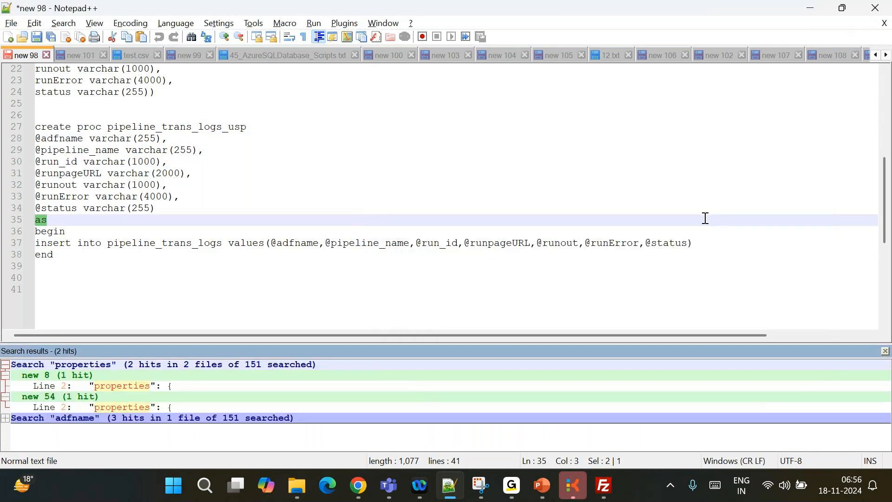
# In new 8, rename the line 3 schema key DataFactoryName to Synapsename
pyautogui.doubleClick(183, 386)
pyautogui.scroll(-20, 196, 241)
pyautogui.scroll(20, 196, 238)
pyautogui.doubleClick(132, 93)
pyautogui.write('Syn')
pyautogui.write('apse')
pyautogui.press('BackSpace')
pyautogui.press('BackSpace')
pyautogui.press('BackSpace')
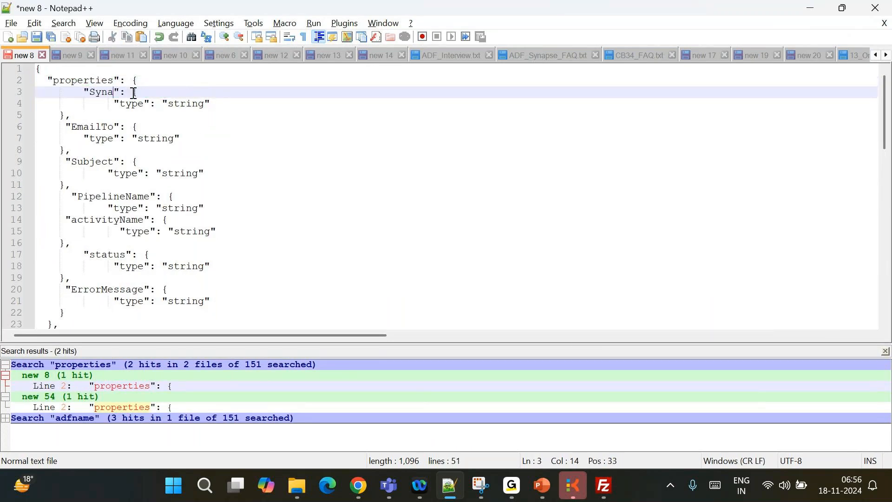
pyautogui.write('pseName')
# Replace DataFactoryName with Synapsename in both the Failure and Success payloads
pyautogui.scroll(-3, 130, 111)
pyautogui.click(52, 246)
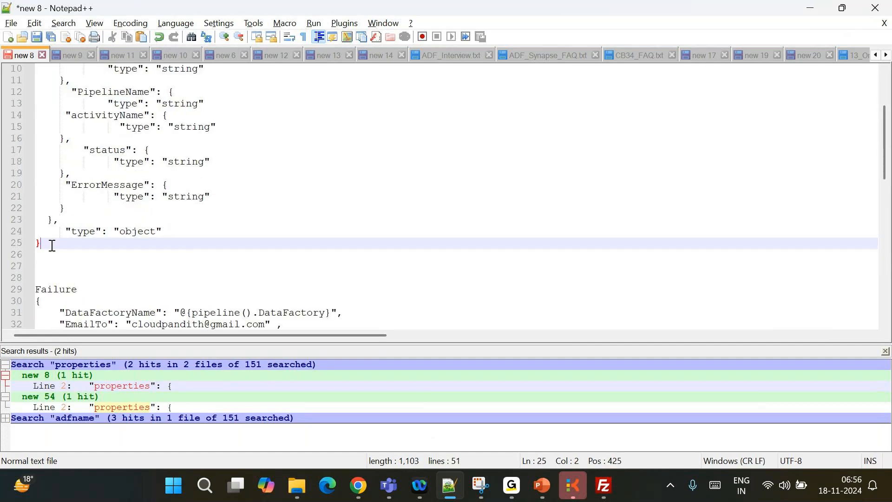
pyautogui.hotkey('ctrl', 'shift', 'Home')
pyautogui.scroll(-5, 177, 257)
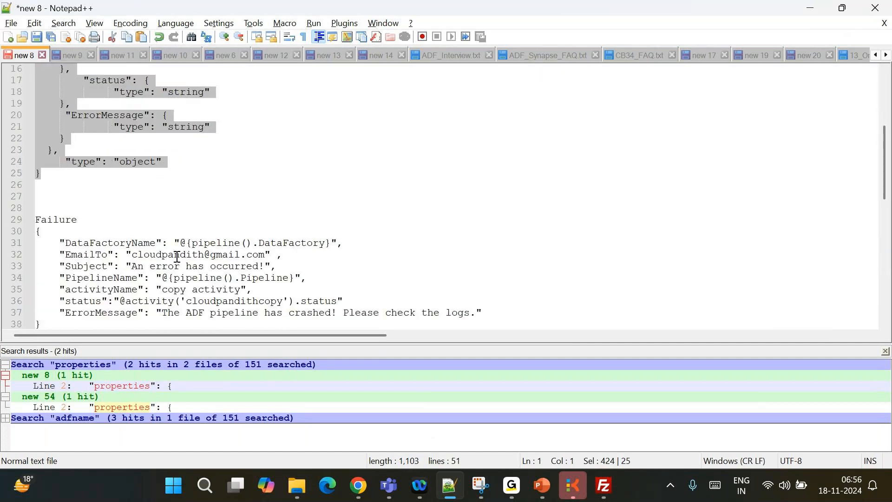
pyautogui.click(107, 242)
pyautogui.scroll(5, 117, 160)
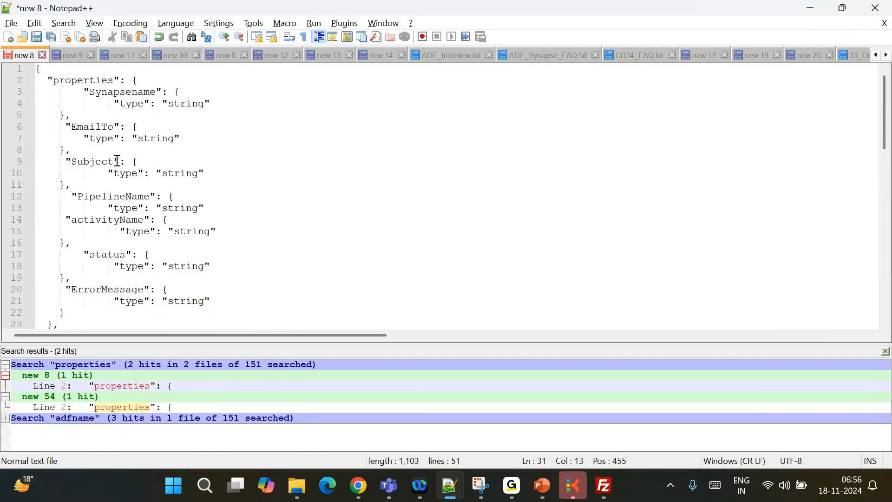
pyautogui.doubleClick(114, 92)
pyautogui.hotkey('ctrl', 'c')
pyautogui.scroll(-5, 164, 138)
pyautogui.doubleClick(110, 243)
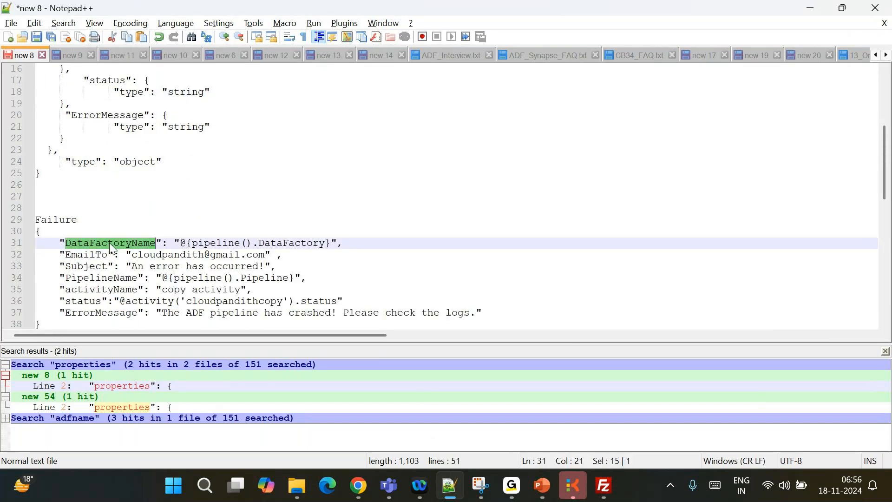
pyautogui.hotkey('ctrl', 'v')
pyautogui.scroll(-5, 110, 246)
pyautogui.doubleClick(98, 198)
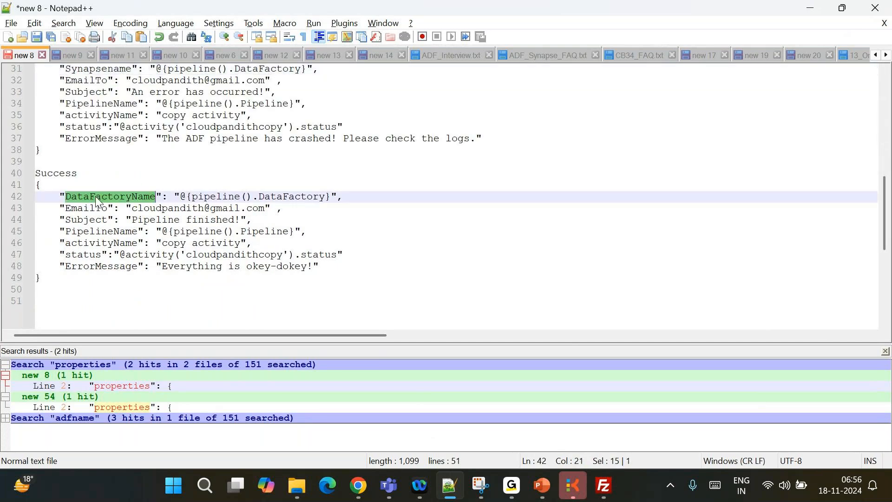
pyautogui.hotkey('ctrl', 'v')
# Select the pipeline DataFactory expressions, then refresh the Logic App deployment page
pyautogui.moveTo(168, 196); pyautogui.dragTo(292, 196)
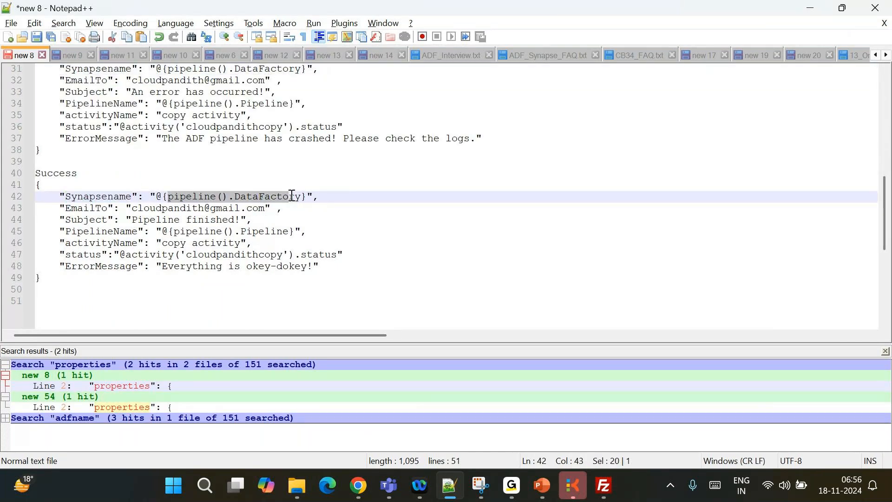
pyautogui.scroll(2, 292, 196)
pyautogui.moveTo(169, 138); pyautogui.dragTo(309, 138)
pyautogui.scroll(8, 309, 142)
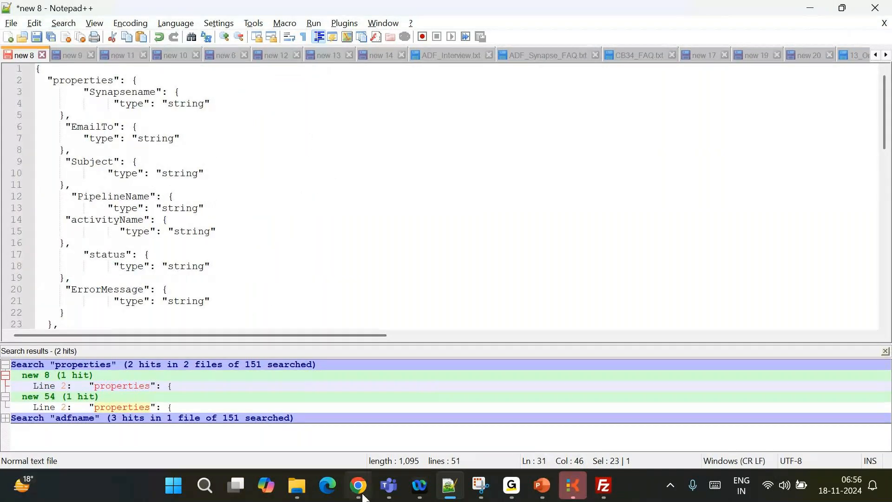
pyautogui.click(358, 486)
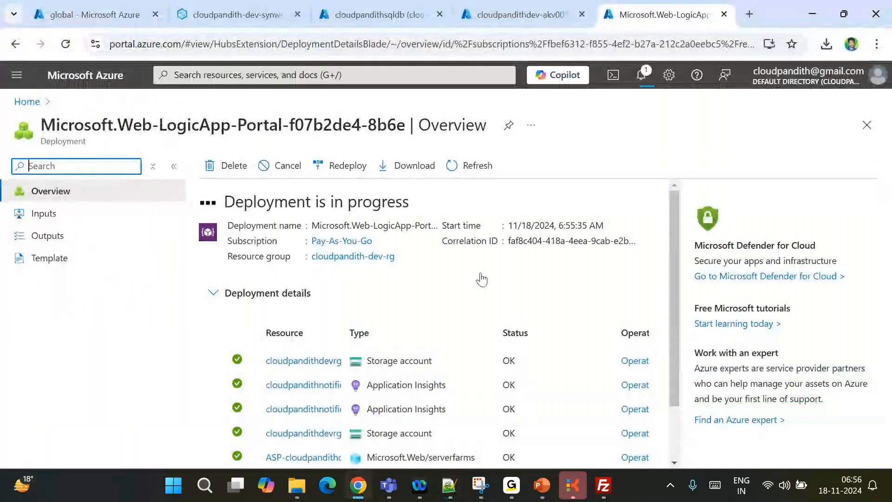
pyautogui.click(488, 166)
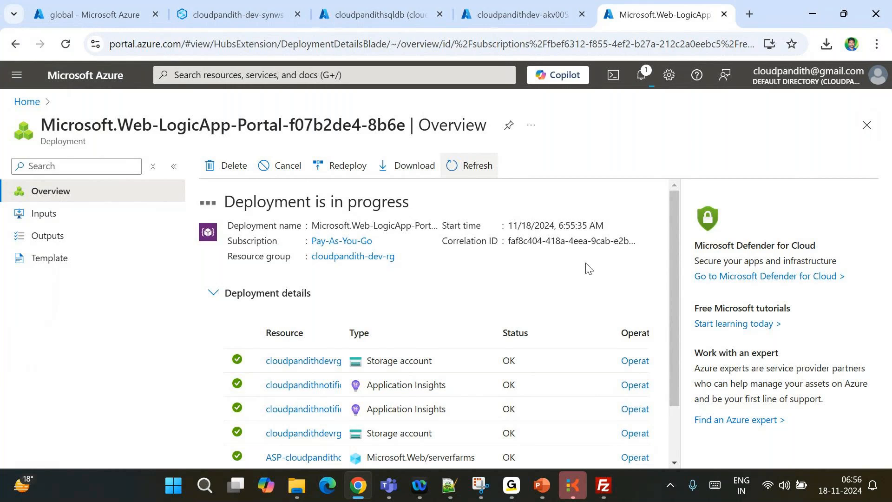
# Open the cloudpandithnotificationapp Logic App's Workflows list and start adding a new workflow
pyautogui.click(829, 61)
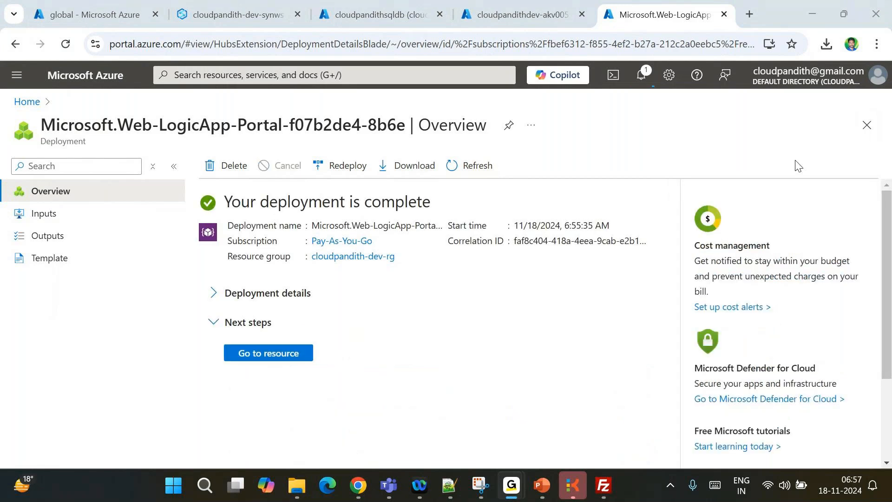
pyautogui.click(278, 354)
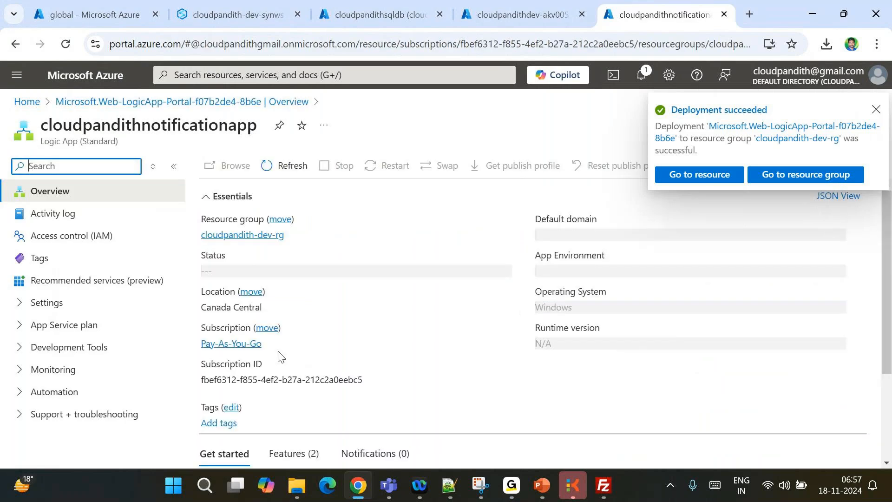
pyautogui.click(54, 380)
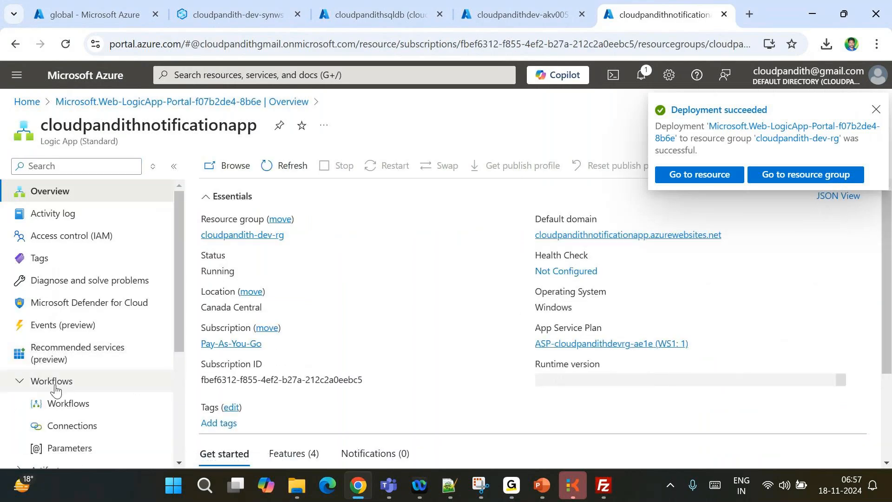
pyautogui.click(87, 406)
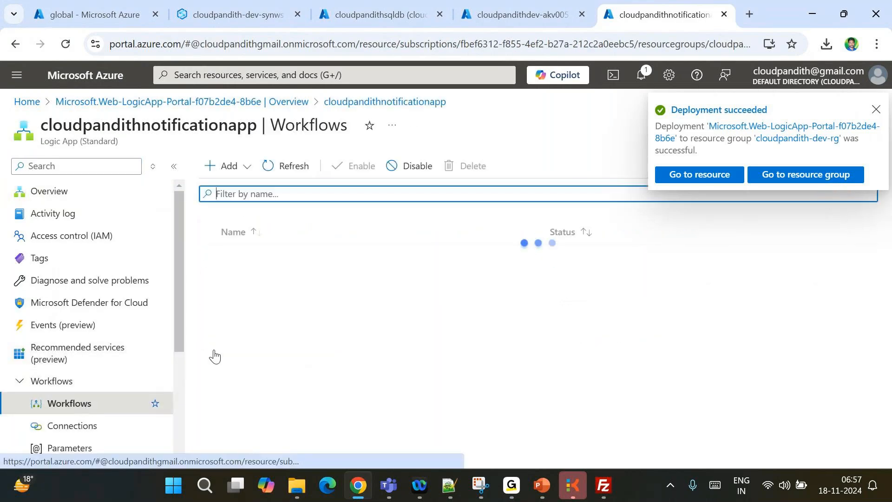
pyautogui.click(226, 170)
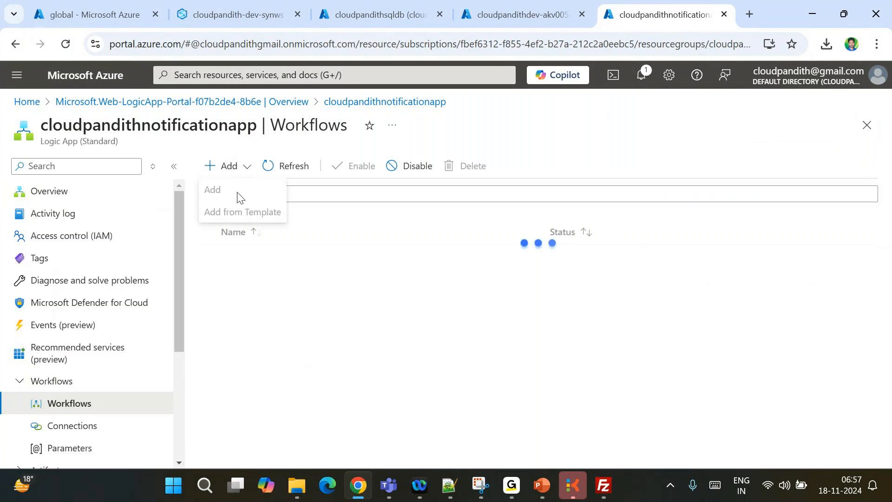
pyautogui.click(225, 192)
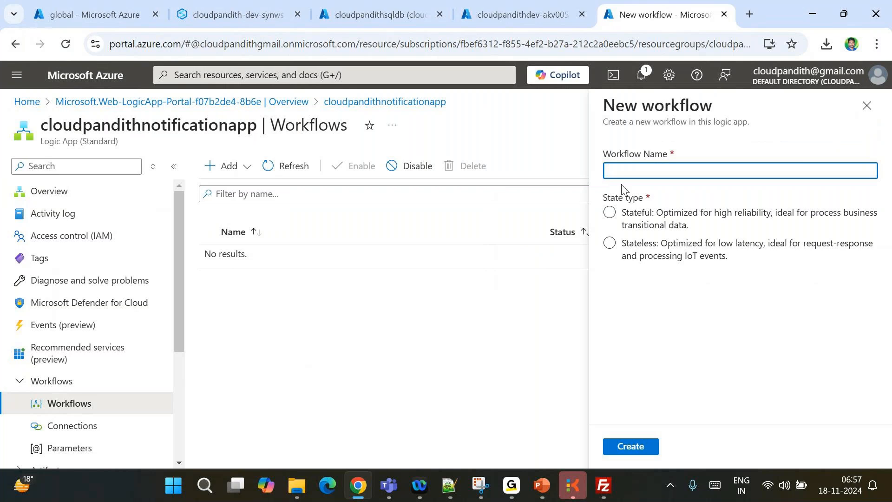
# Create a workflow named pl_notification with the Stateful state type and open its page
pyautogui.write('my')
pyautogui.press('BackSpace')
pyautogui.press('BackSpace')
pyautogui.write('pl_noti')
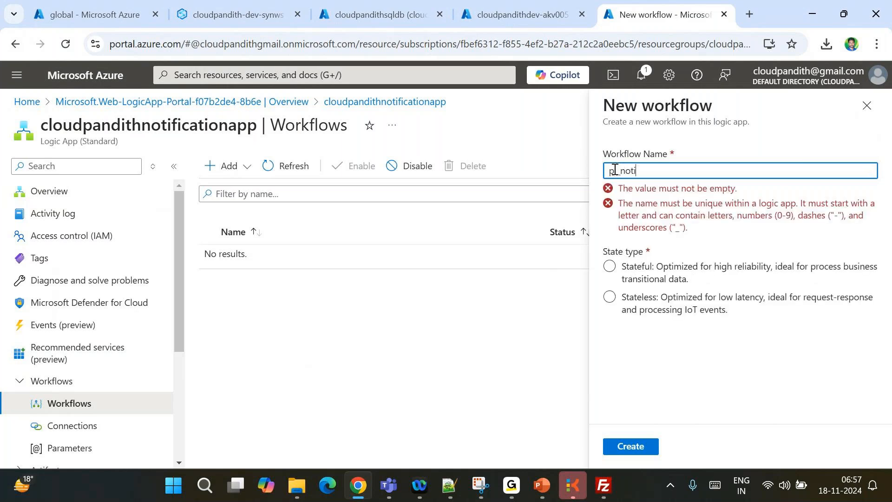
pyautogui.write('fication')
pyautogui.click(705, 230)
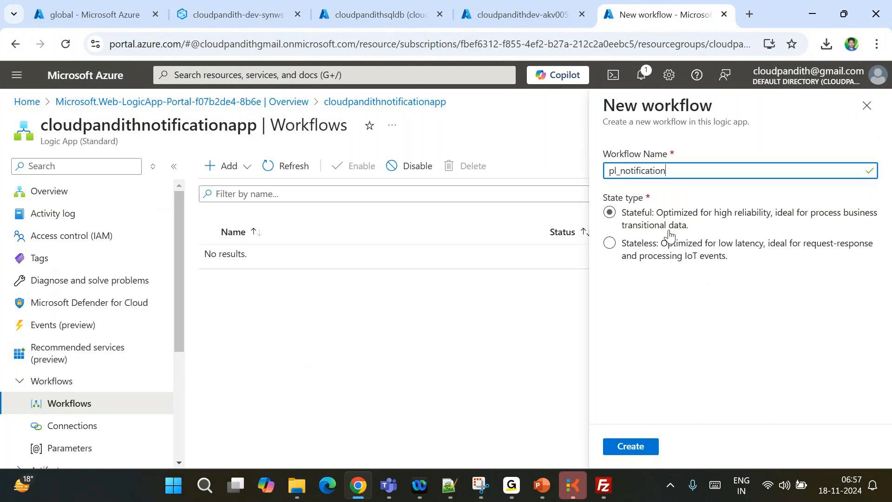
pyautogui.click(720, 259)
pyautogui.click(650, 217)
pyautogui.click(651, 214)
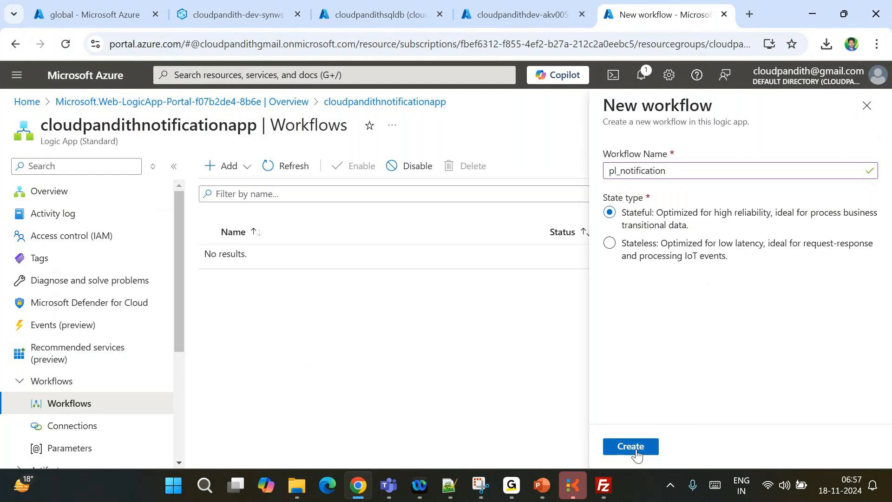
pyautogui.click(631, 447)
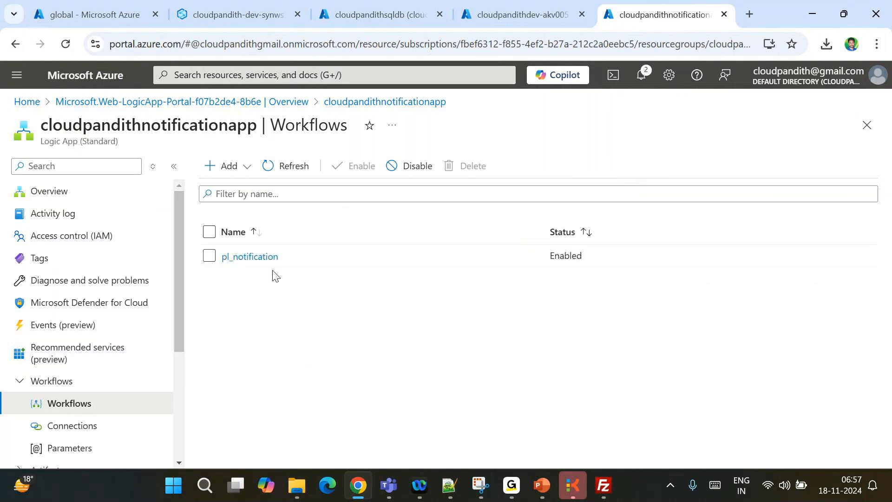
pyautogui.click(251, 257)
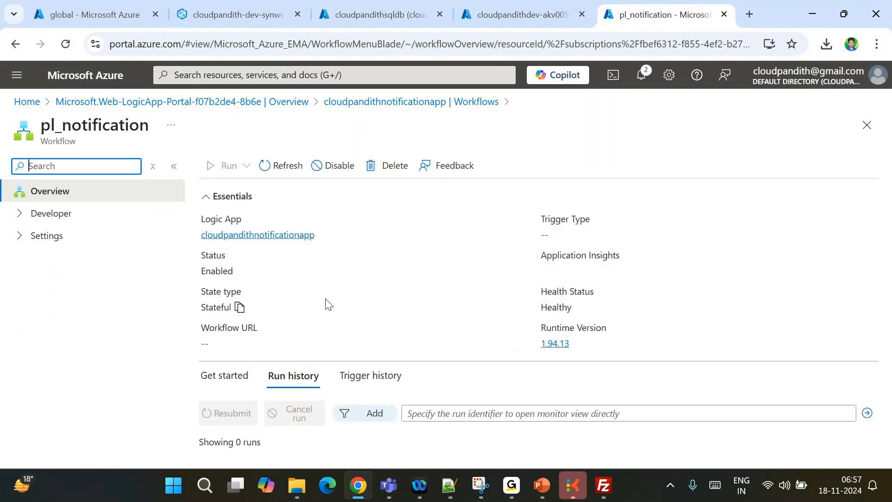
# In the Designer, add the 'When a HTTP request is received' trigger found by searching http
pyautogui.click(19, 215)
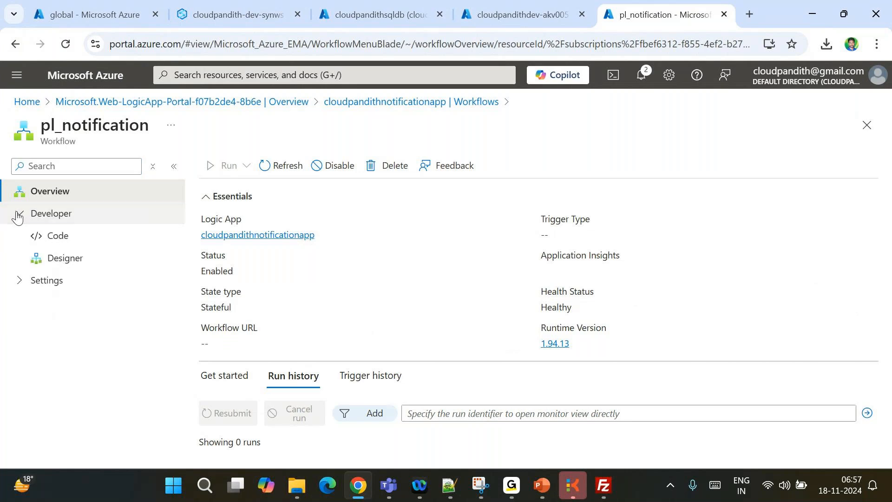
pyautogui.click(70, 259)
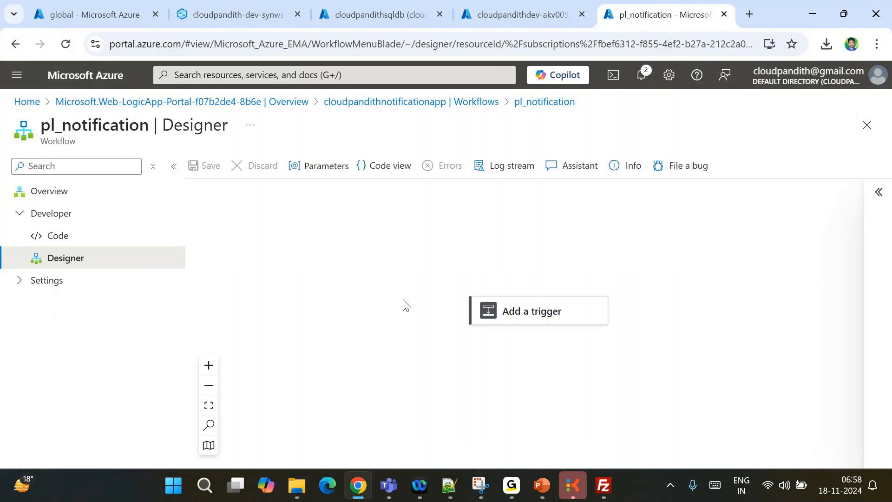
pyautogui.click(512, 312)
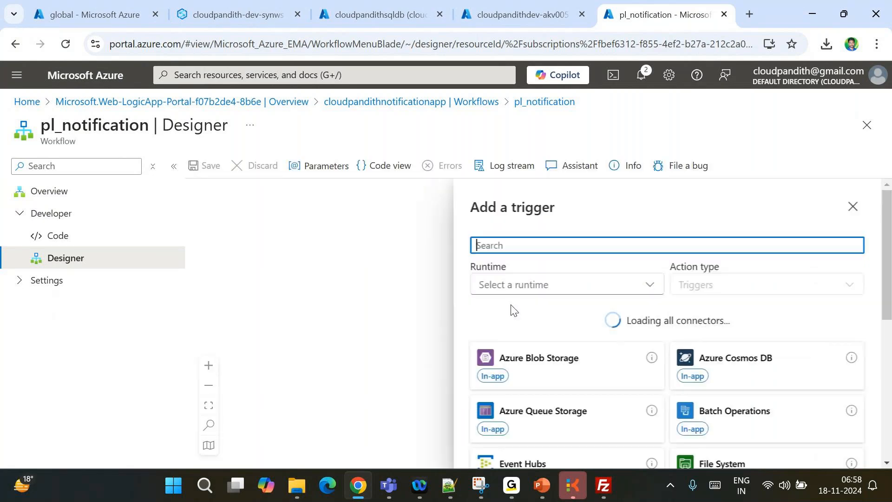
pyautogui.write('http')
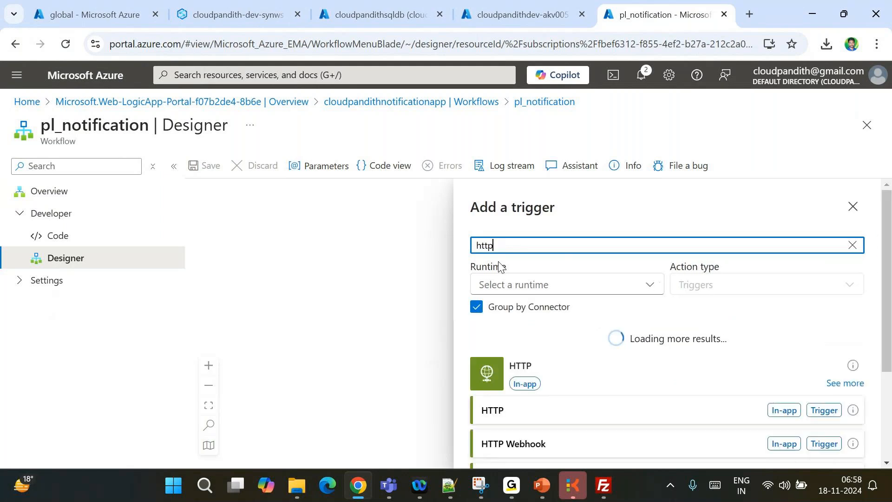
pyautogui.scroll(-1, 603, 391)
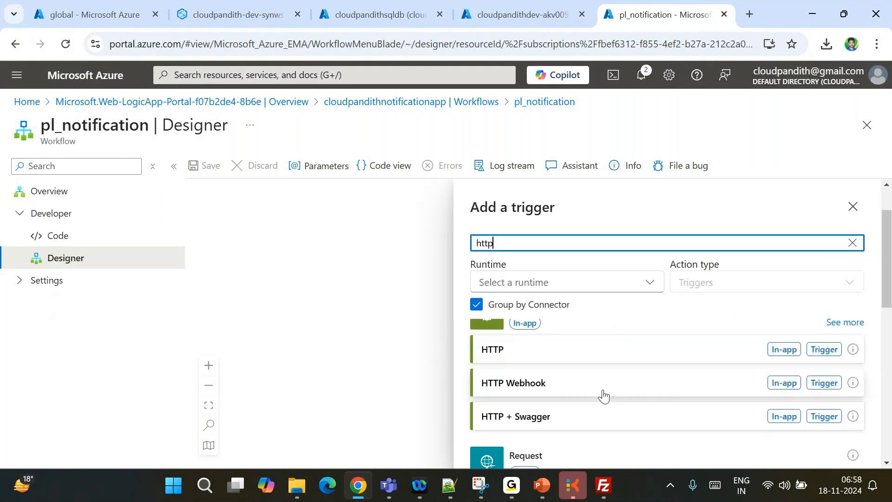
pyautogui.scroll(-1, 651, 386)
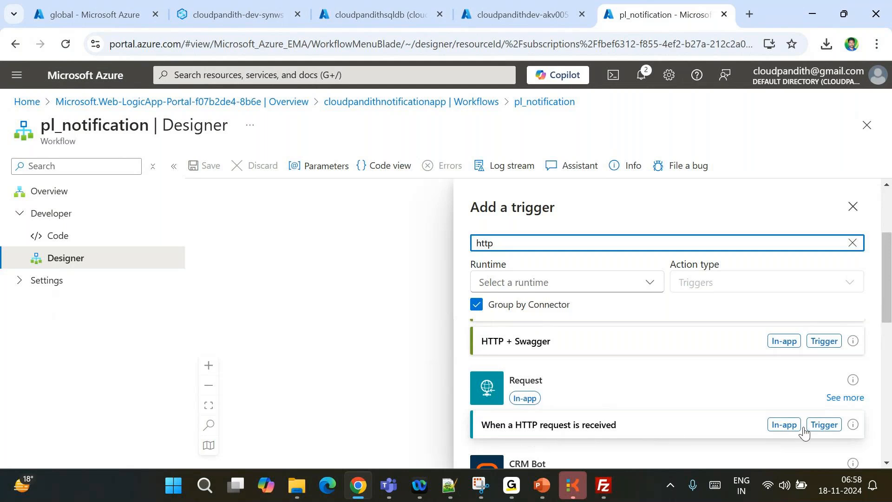
pyautogui.click(821, 424)
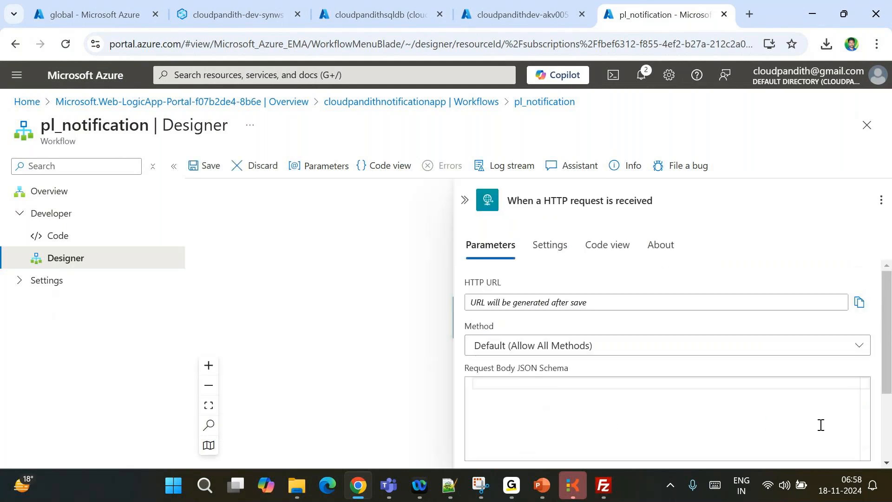
# Copy the saved JSON schema from the text file into the trigger's Request Body JSON Schema
pyautogui.scroll(-2, 594, 319)
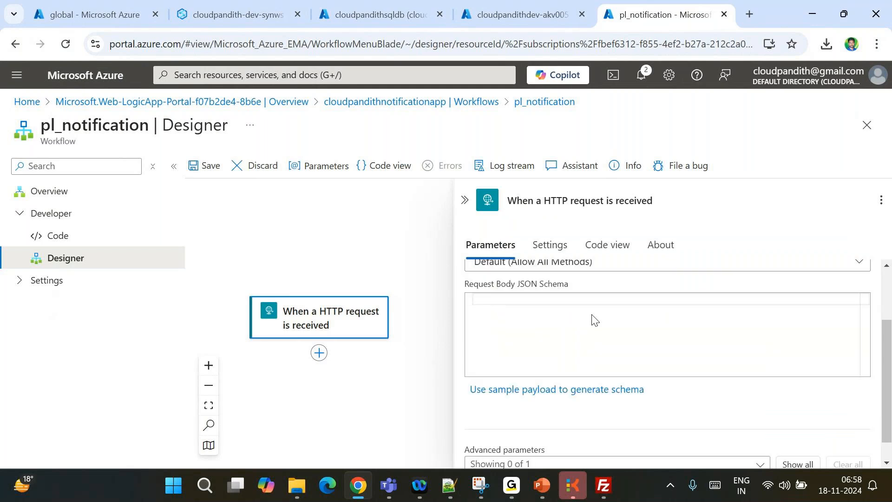
pyautogui.click(501, 317)
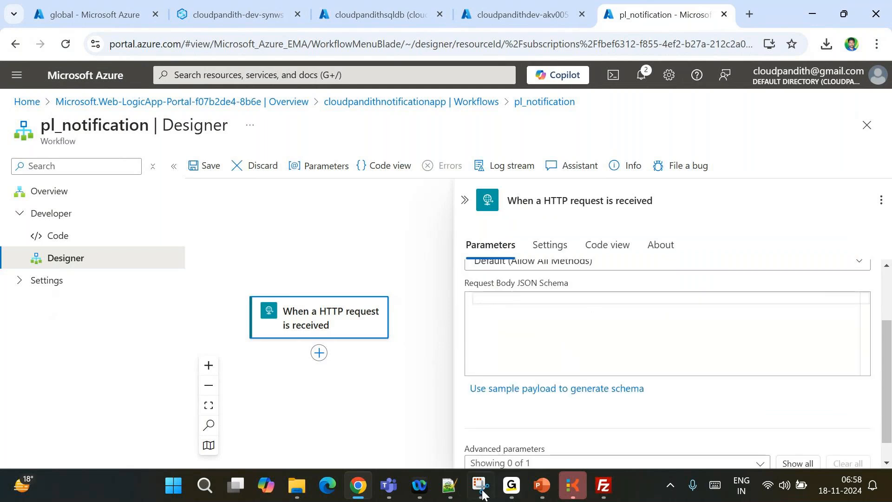
pyautogui.click(450, 486)
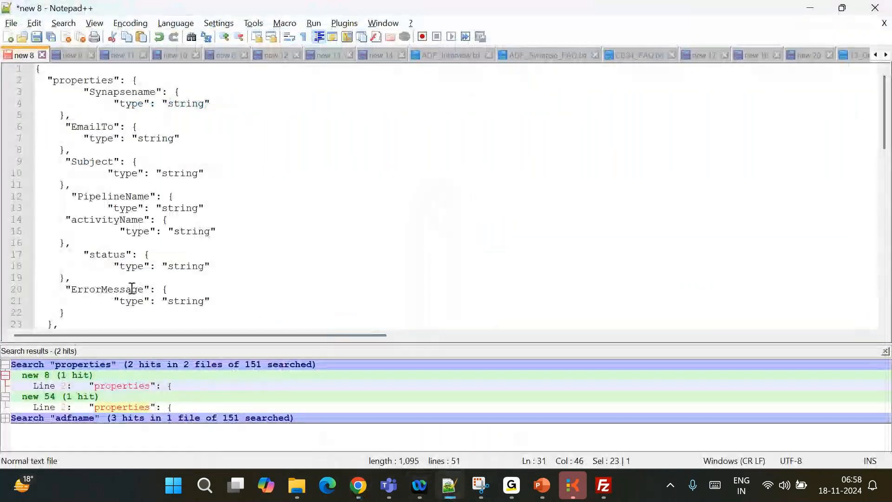
pyautogui.scroll(-1, 132, 288)
pyautogui.moveTo(50, 313); pyautogui.dragTo(24, 22)
pyautogui.hotkey('ctrl', 'c')
pyautogui.hotkey('alt', 'Tab')
pyautogui.click(552, 319)
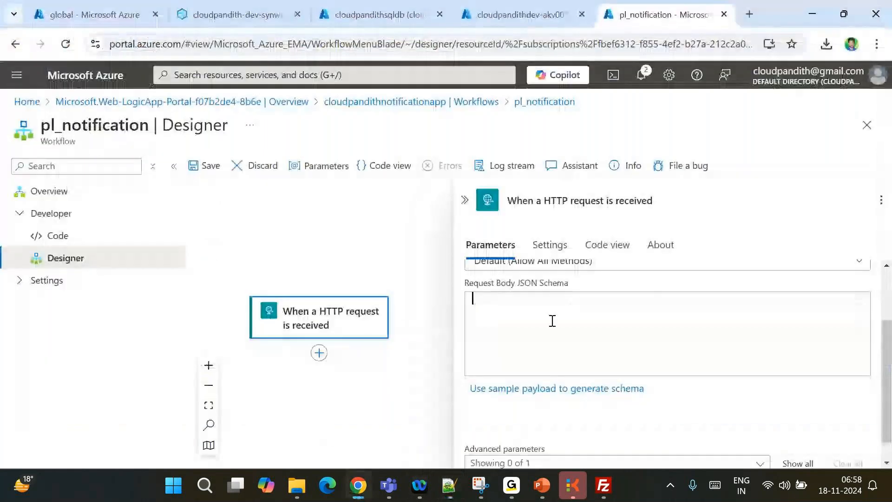
pyautogui.hotkey('ctrl', 'v')
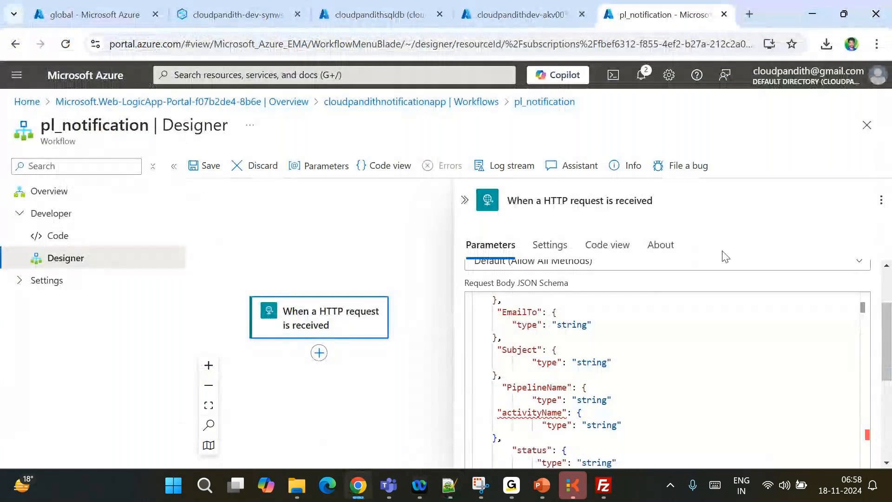
# Add missing closing braces after PipelineName in the schema and after line 13 in the text file
pyautogui.moveTo(889, 355); pyautogui.dragTo(889, 388)
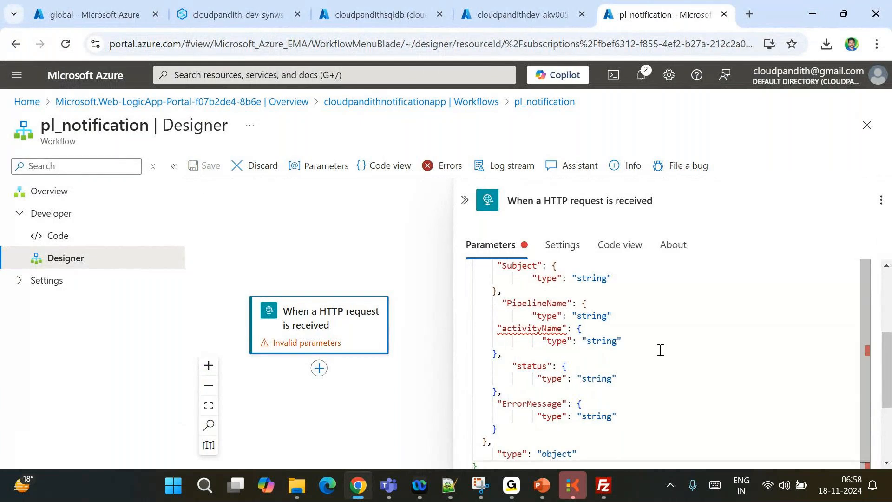
pyautogui.click(623, 315)
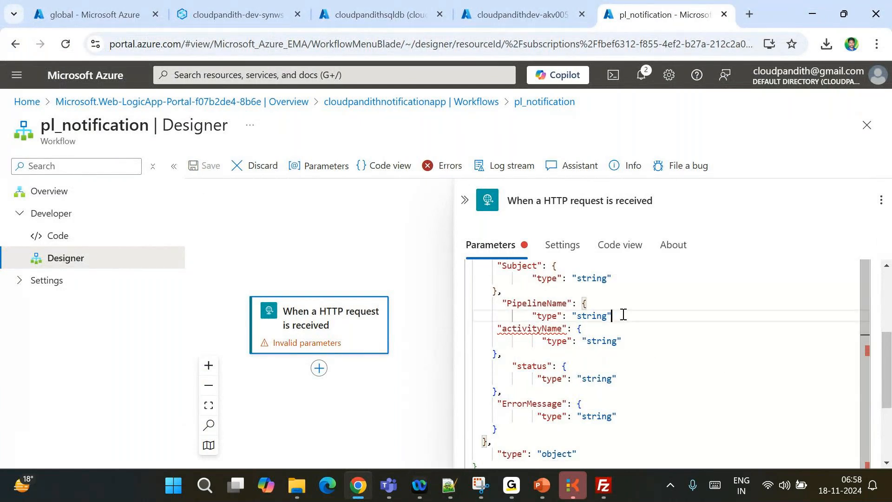
pyautogui.press('Return')
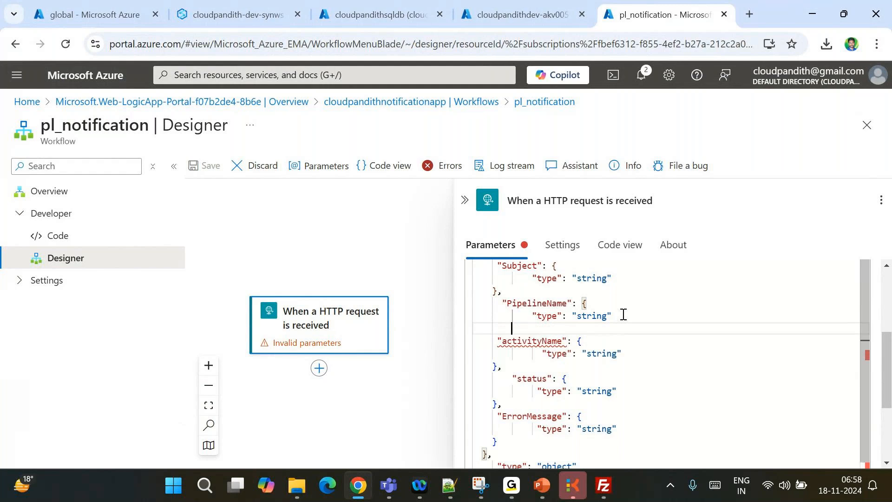
pyautogui.write('},}')
pyautogui.hotkey('alt', 'Tab')
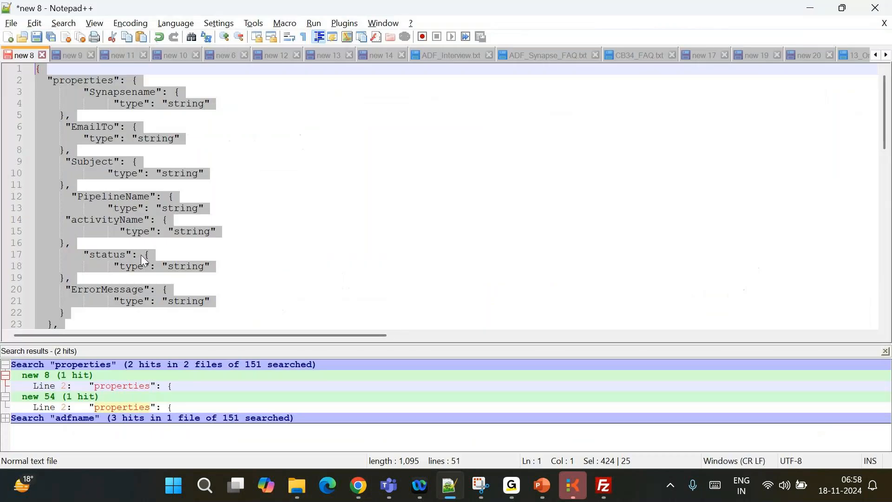
pyautogui.click(104, 207)
pyautogui.click(214, 206)
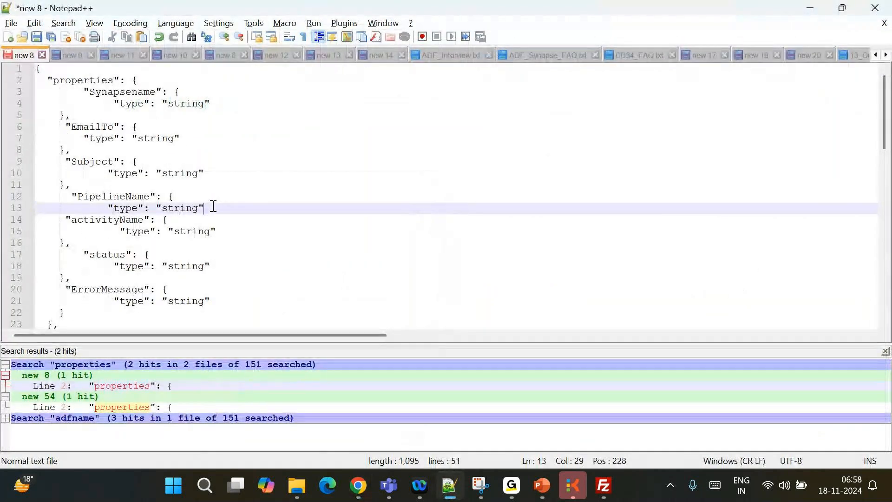
pyautogui.press('Return')
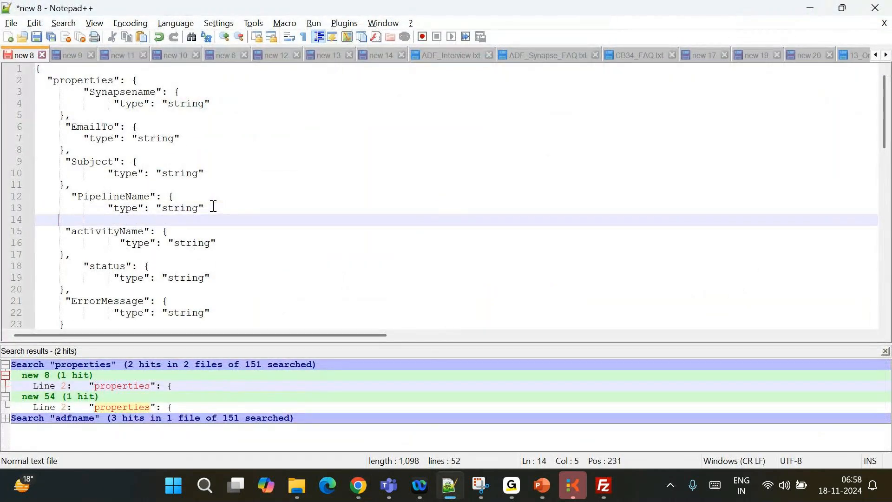
pyautogui.write('},')
pyautogui.scroll(-2, 214, 206)
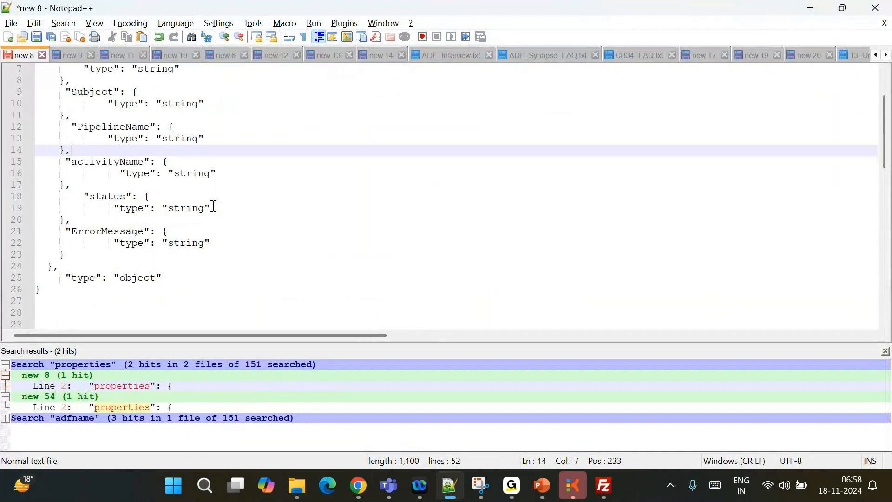
pyautogui.hotkey('alt', 'Tab')
# Open and then close the trigger's Advanced parameters list
pyautogui.scroll(1, 552, 367)
pyautogui.scroll(-1, 542, 364)
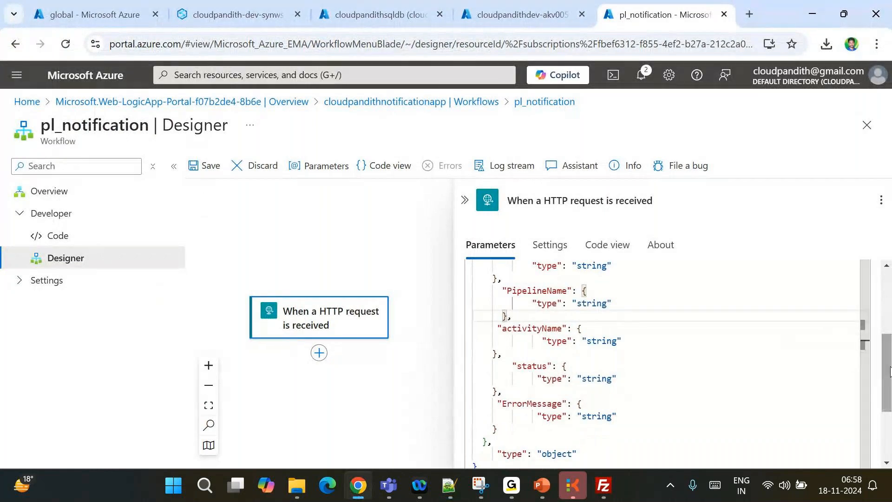
pyautogui.moveTo(889, 372); pyautogui.dragTo(888, 422)
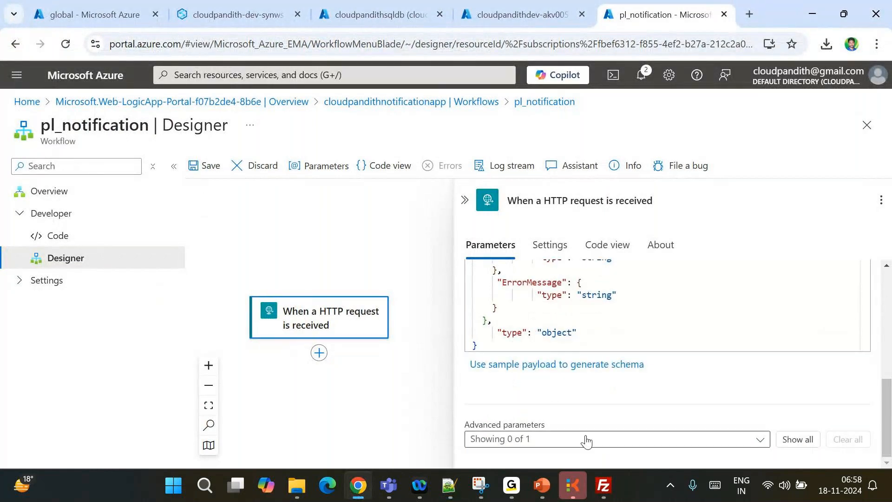
pyautogui.click(500, 439)
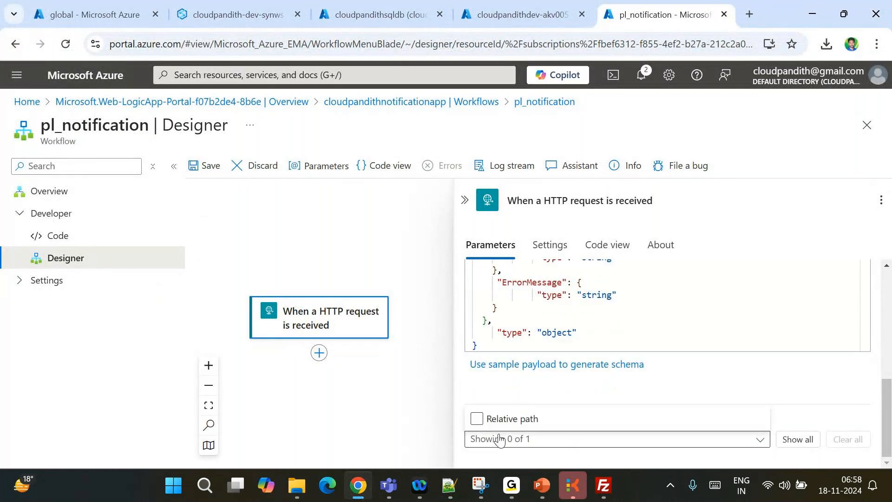
pyautogui.click(481, 396)
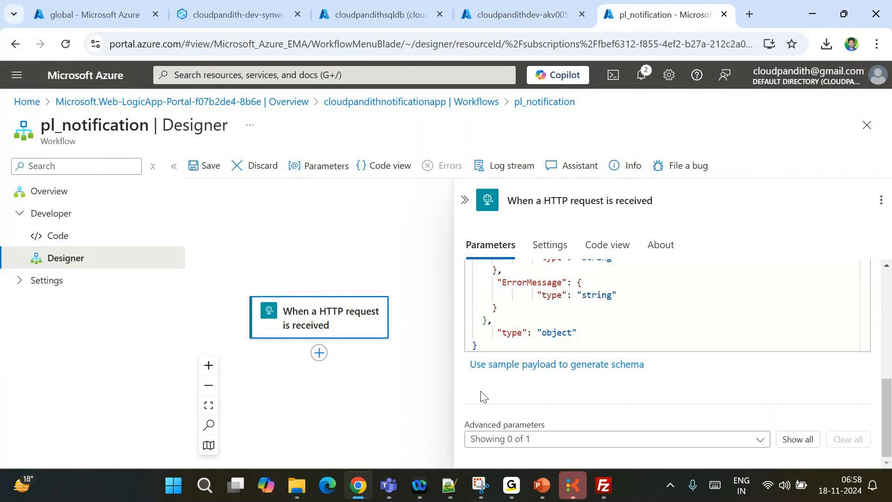
# Show all advanced parameters, including Relative Path, and set the trigger Method to POST
pyautogui.click(797, 439)
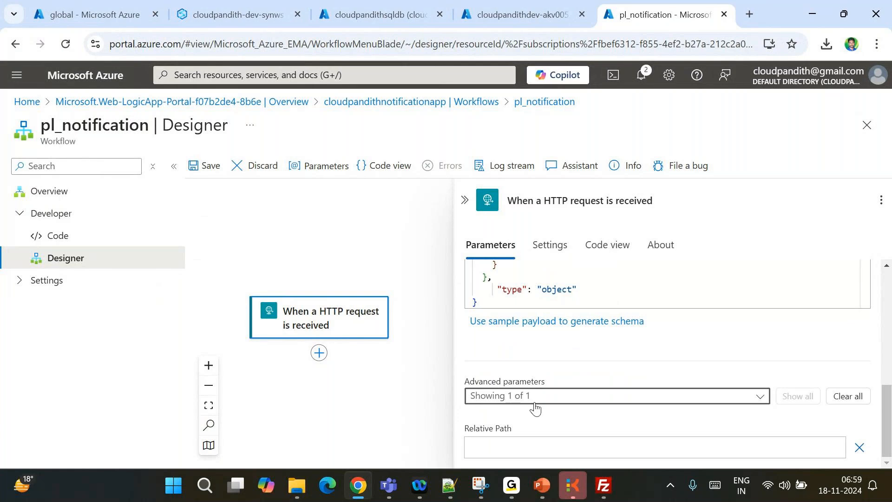
pyautogui.scroll(5, 640, 375)
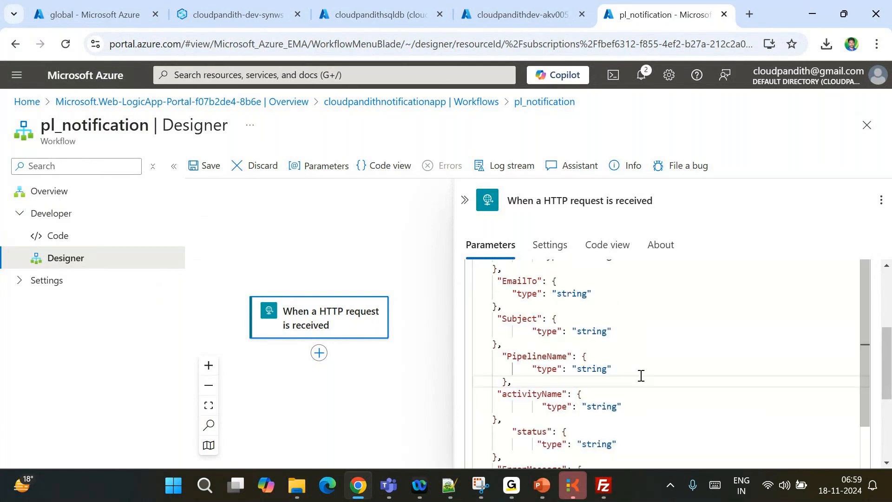
pyautogui.scroll(5, 641, 375)
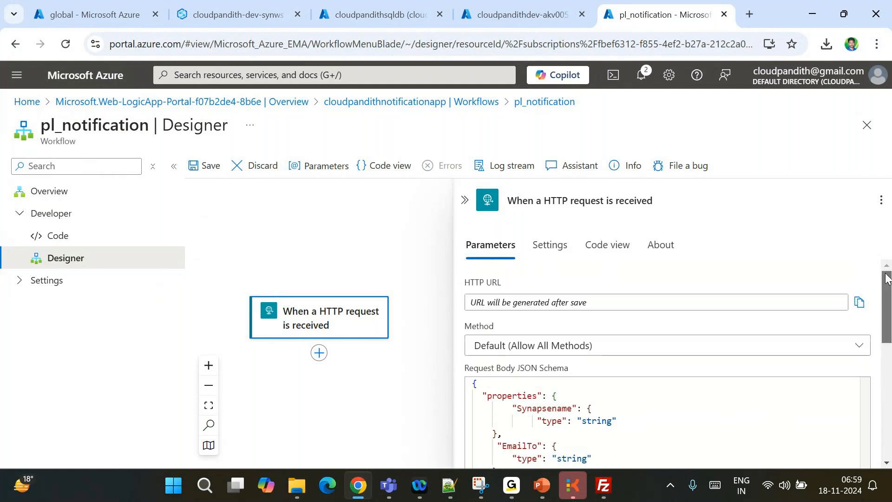
pyautogui.click(500, 348)
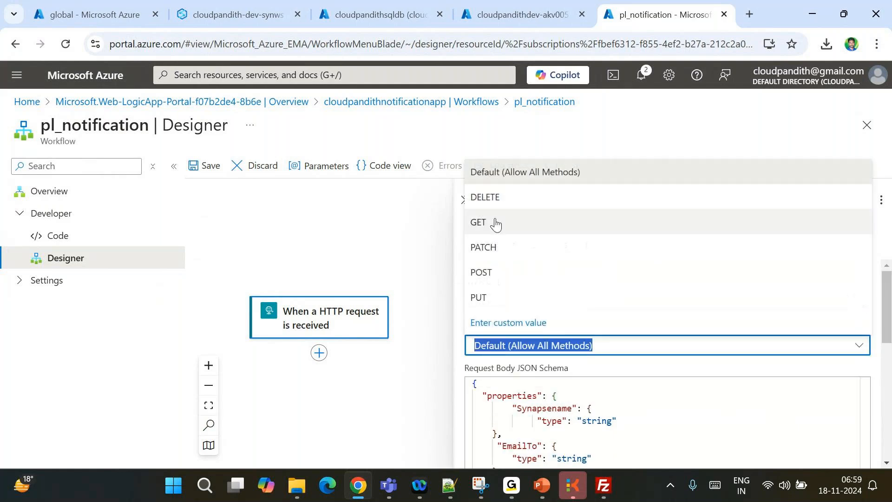
pyautogui.click(486, 276)
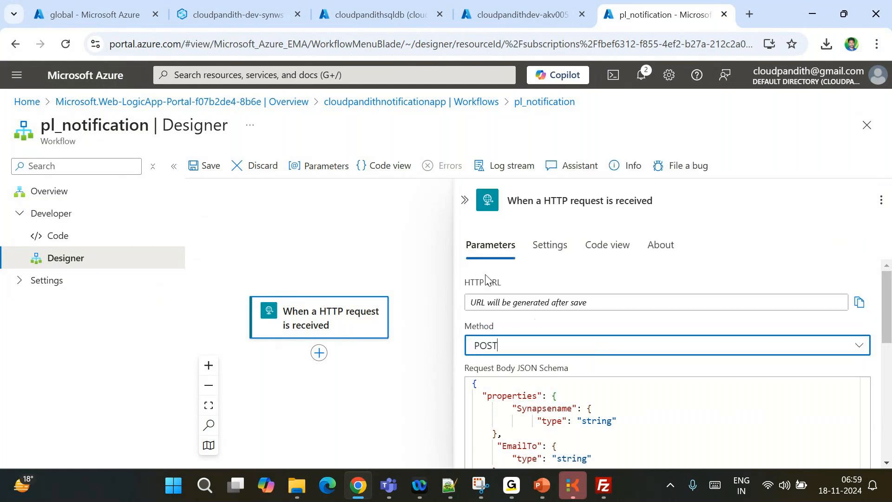
pyautogui.scroll(-5, 538, 322)
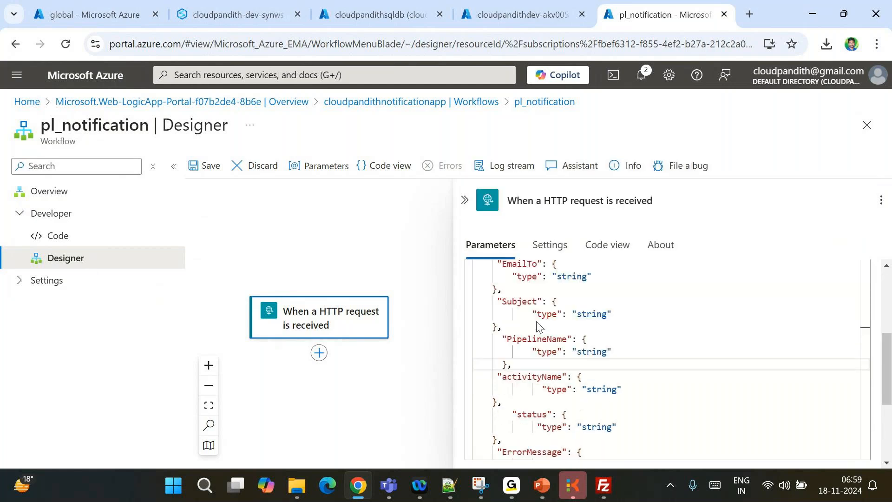
pyautogui.scroll(-3, 880, 376)
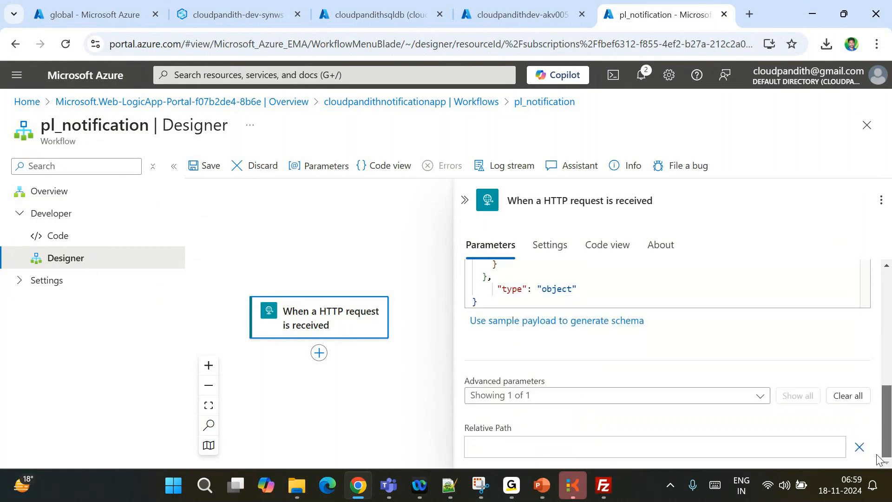
pyautogui.scroll(3, 844, 270)
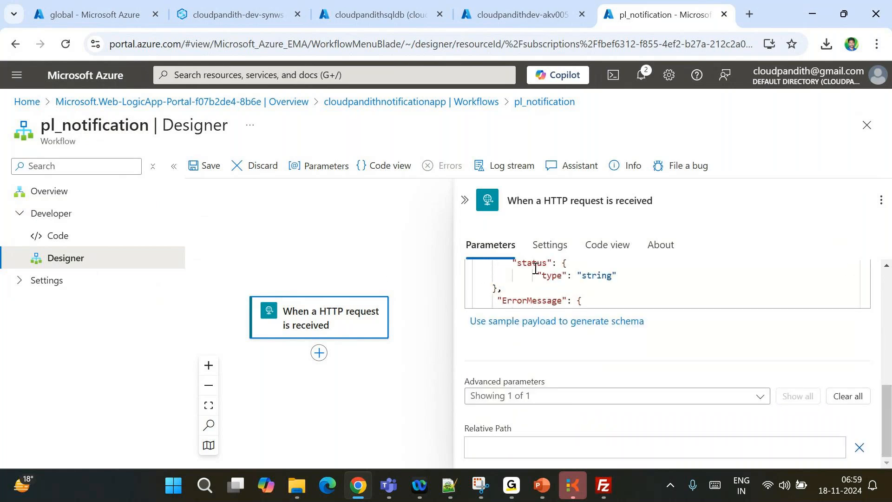
pyautogui.click(320, 357)
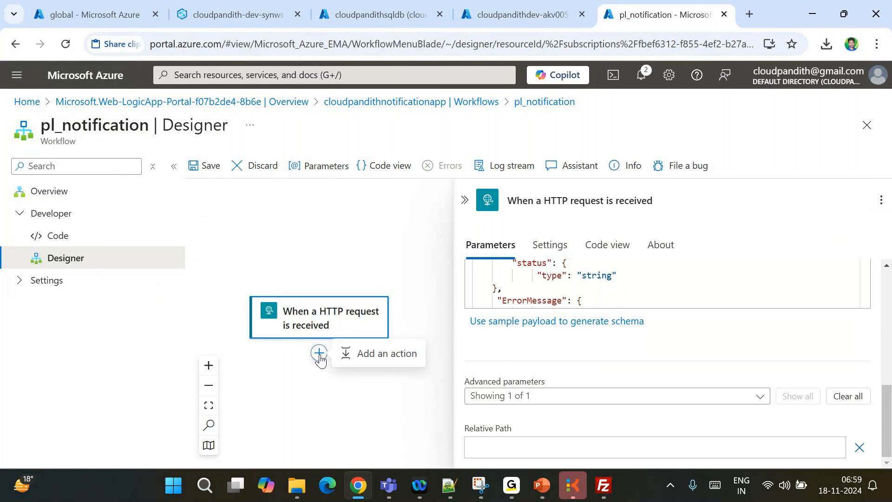
# Search actions for send, email, then gmail, and add Gmail's Send email (V2) after the trigger
pyautogui.click(370, 354)
pyautogui.write('send')
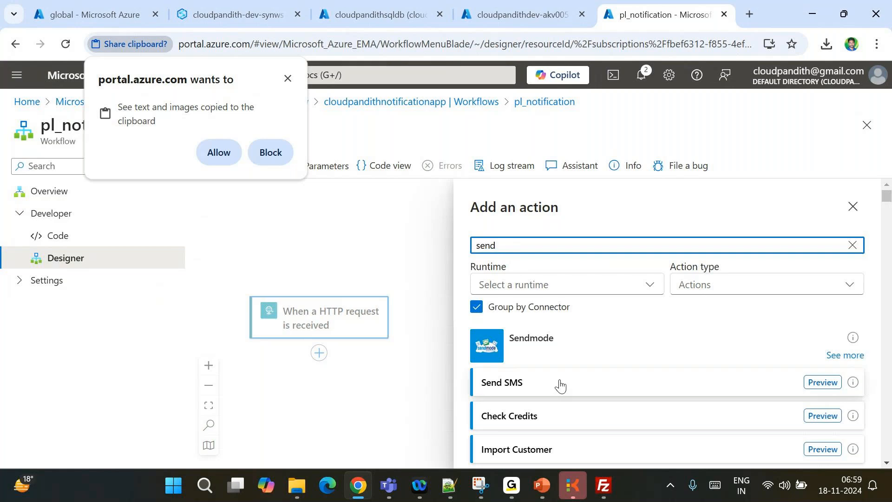
pyautogui.scroll(-2, 560, 395)
pyautogui.scroll(-2, 564, 410)
pyautogui.scroll(5, 564, 410)
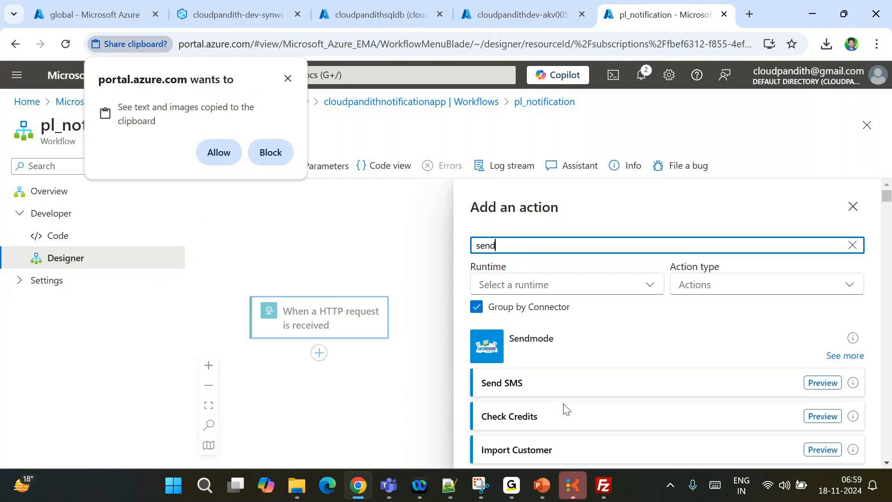
pyautogui.write('ema')
pyautogui.scroll(-3, 630, 394)
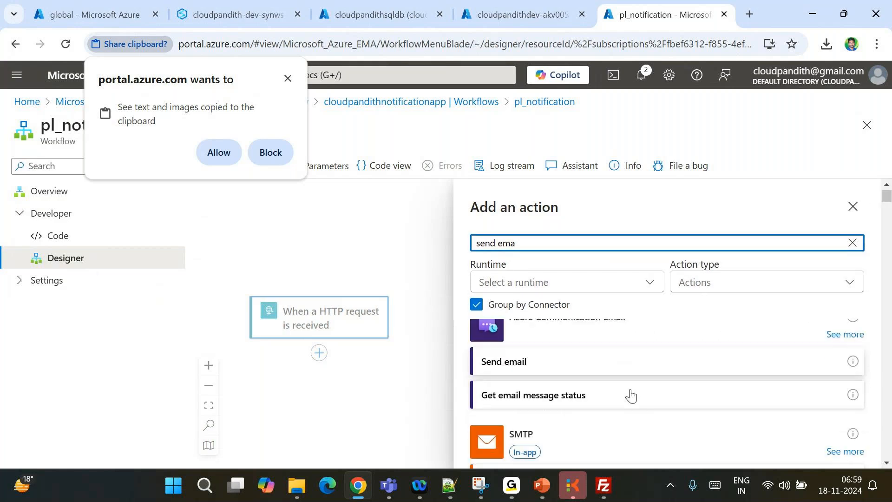
pyautogui.scroll(-3, 631, 396)
pyautogui.scroll(5, 632, 396)
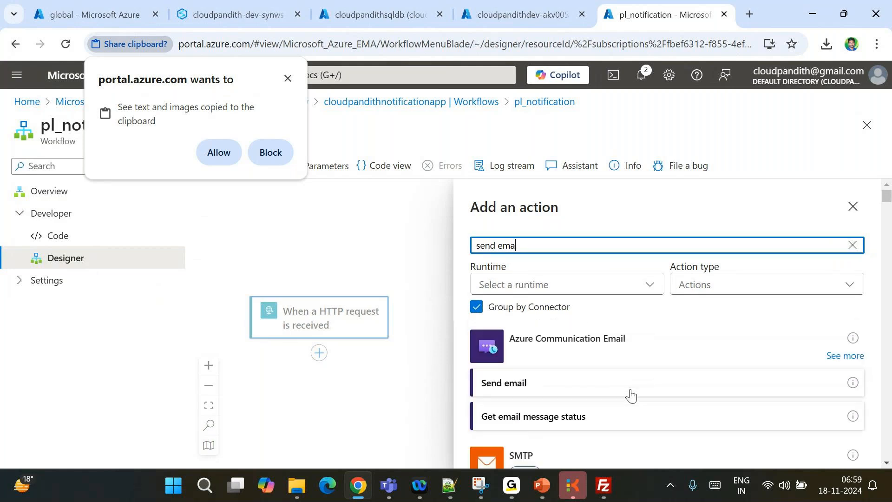
pyautogui.scroll(-3, 631, 396)
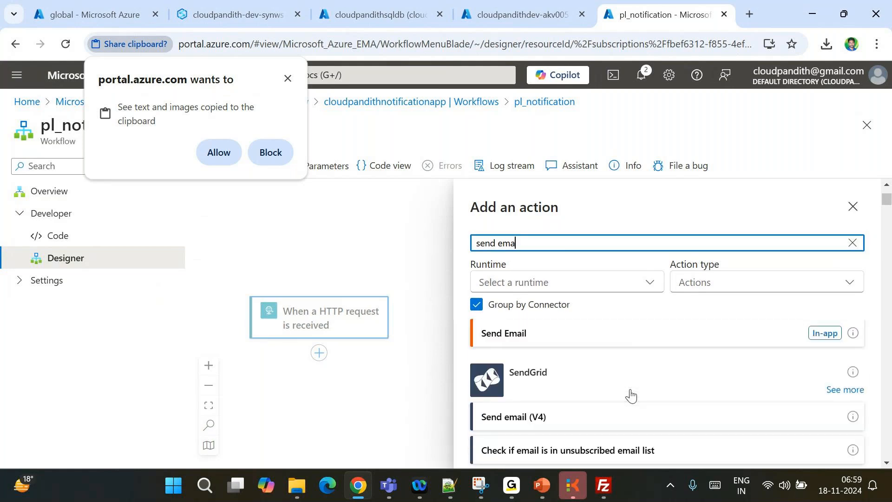
pyautogui.scroll(4, 631, 396)
pyautogui.hotkey('ctrl', 'a')
pyautogui.write('gmail')
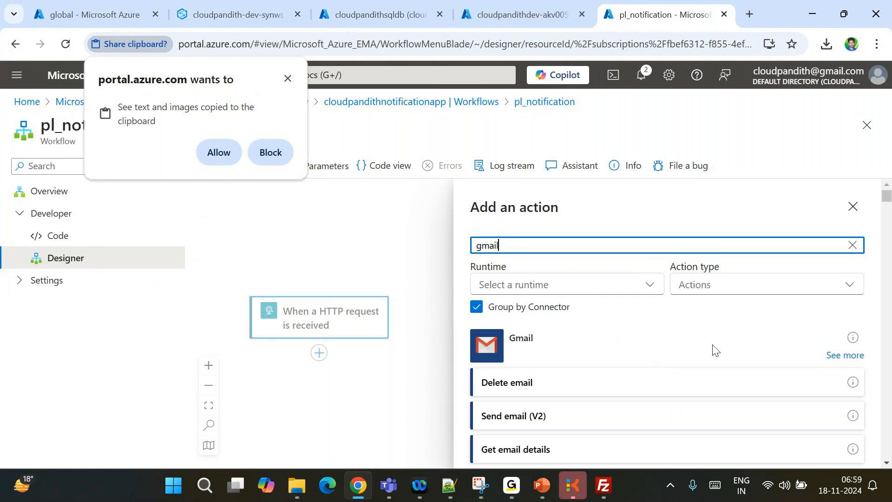
pyautogui.scroll(-2, 561, 357)
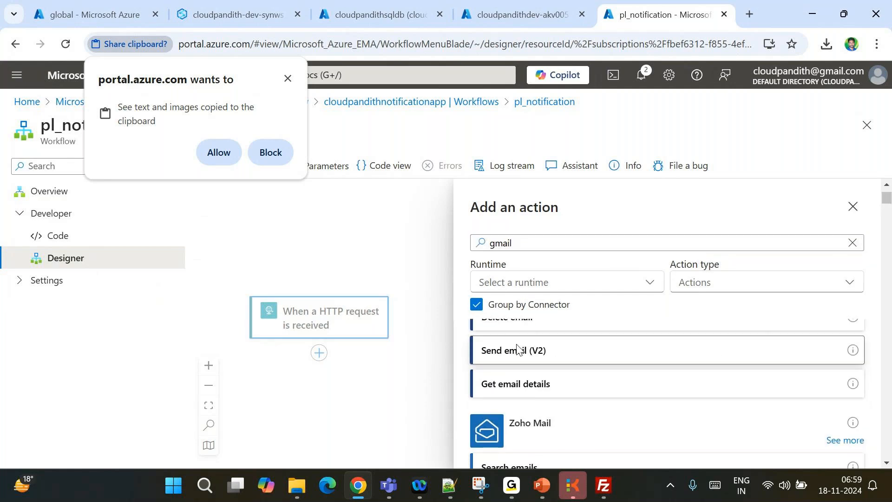
pyautogui.click(564, 351)
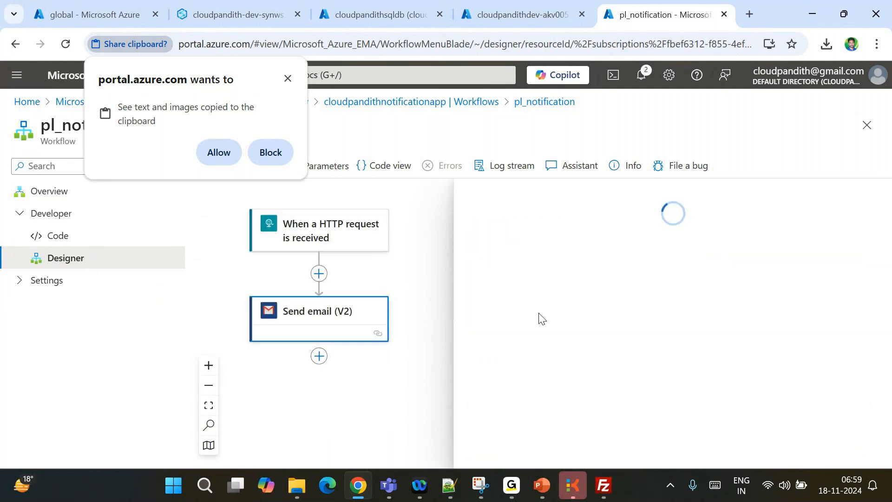
# Name the Gmail connection ls_gmail and try signing in, which fails with a canadacentral region error
pyautogui.click(645, 326)
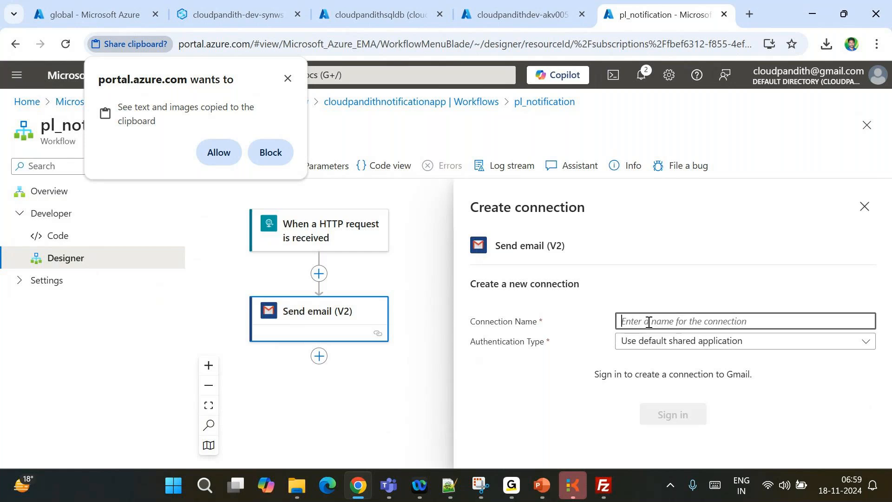
pyautogui.write('ls_')
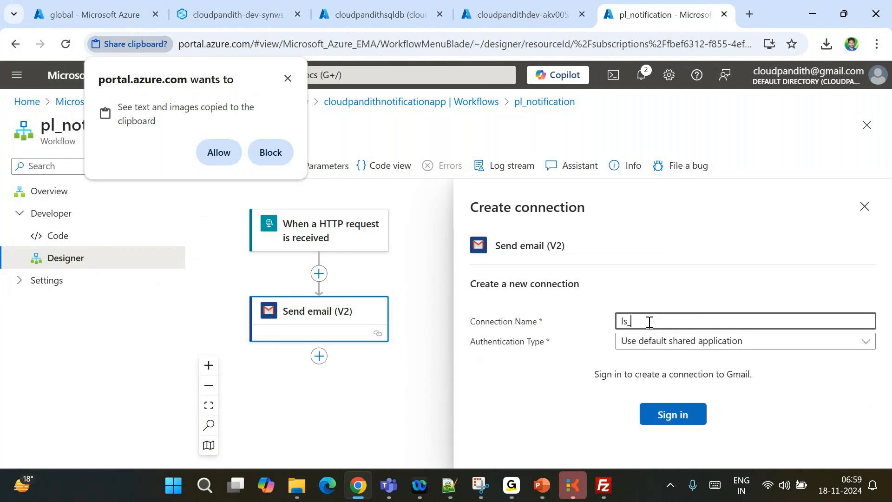
pyautogui.write('gmail.')
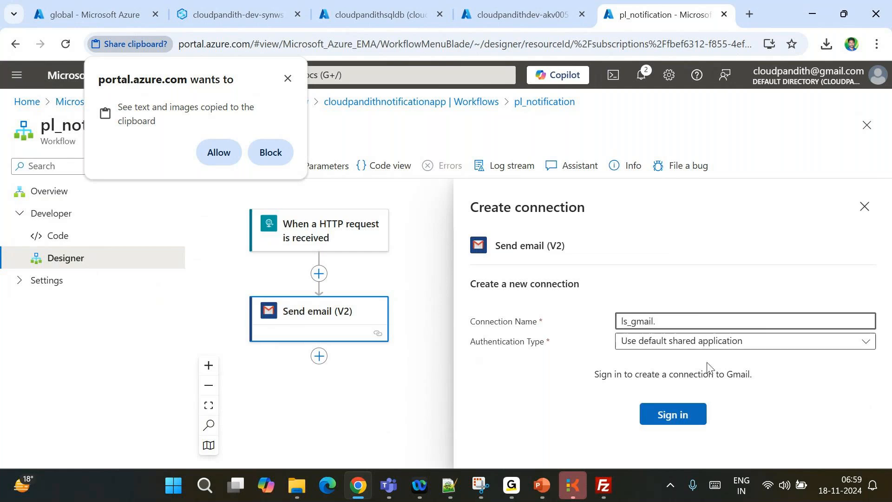
pyautogui.click(682, 421)
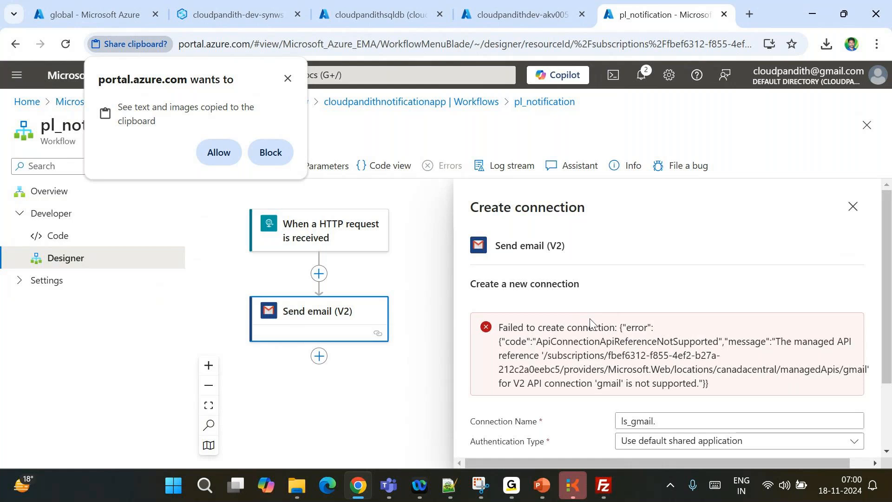
pyautogui.moveTo(516, 356); pyautogui.dragTo(687, 368)
pyautogui.doubleClick(743, 369)
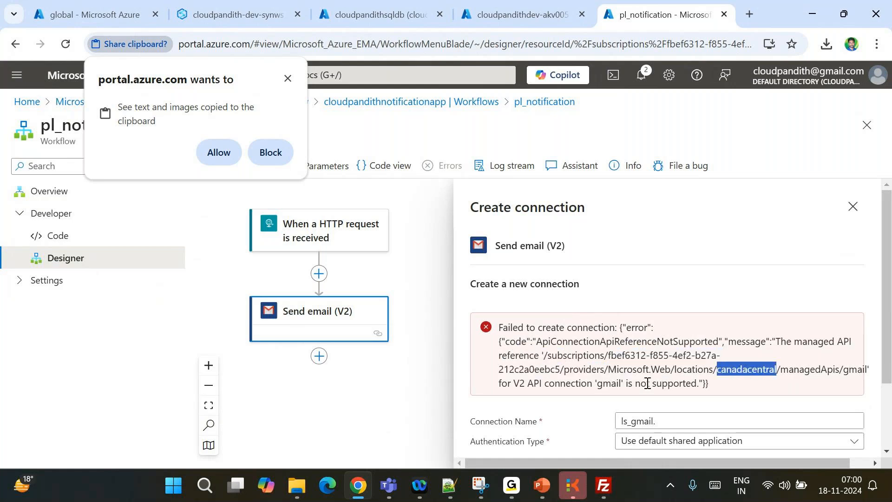
pyautogui.scroll(-2, 700, 382)
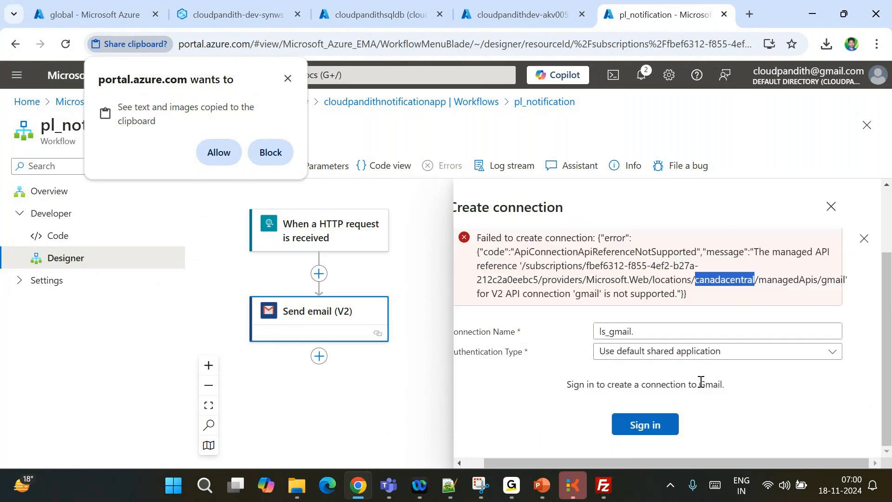
pyautogui.click(864, 239)
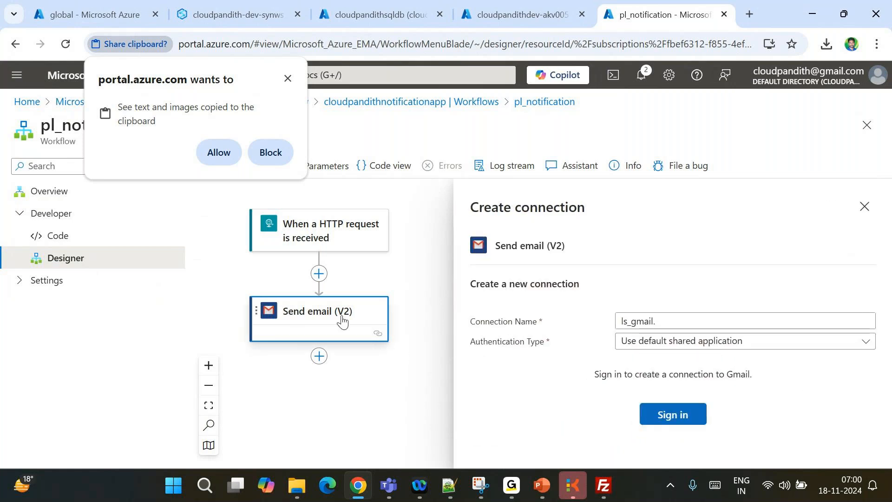
# Close the Gmail connection panel and bring the Send email (V2) step back into view
pyautogui.click(865, 207)
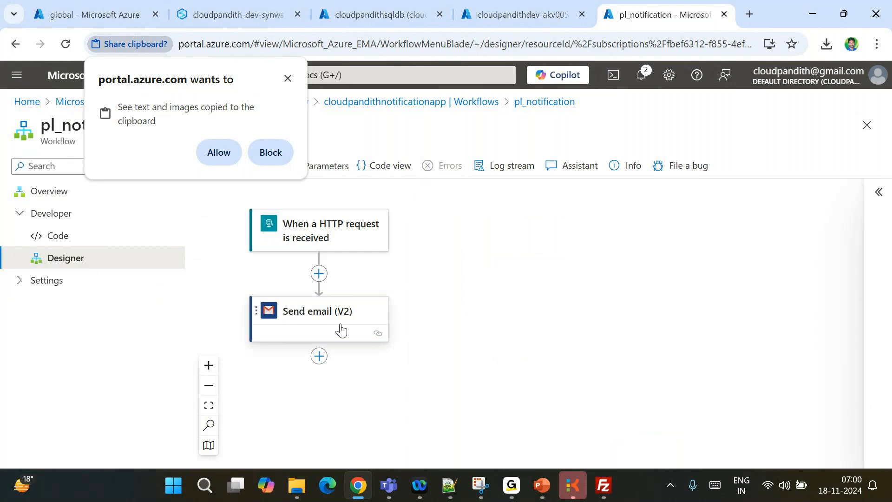
pyautogui.click(341, 329)
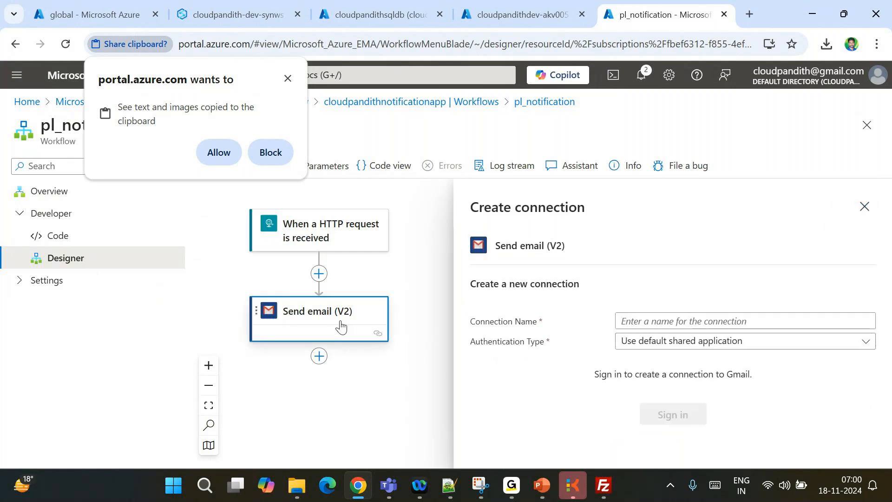
pyautogui.click(864, 206)
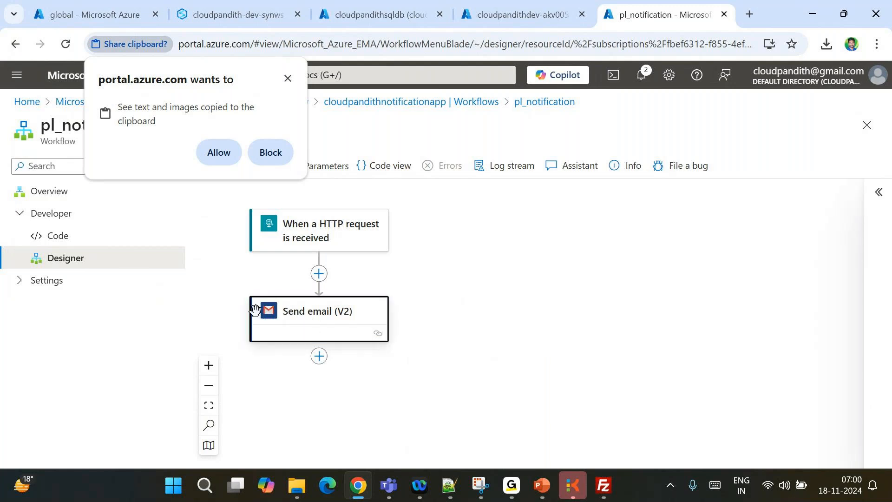
pyautogui.click(289, 316)
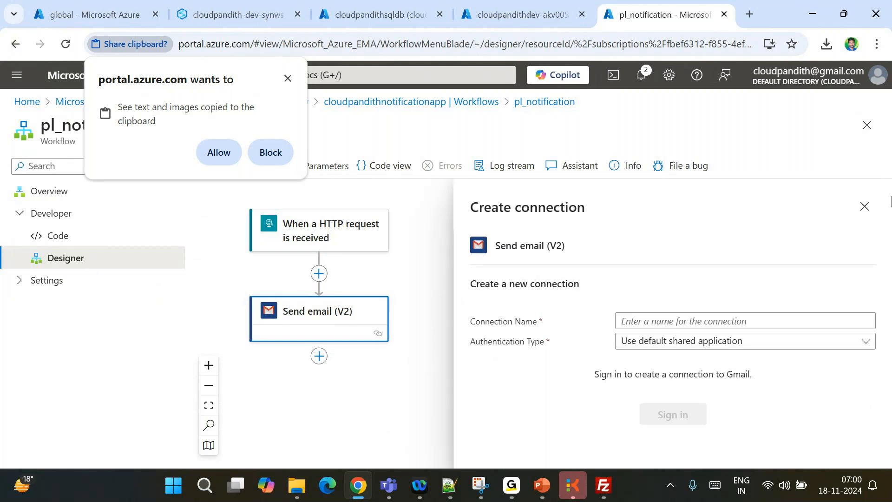
pyautogui.click(863, 212)
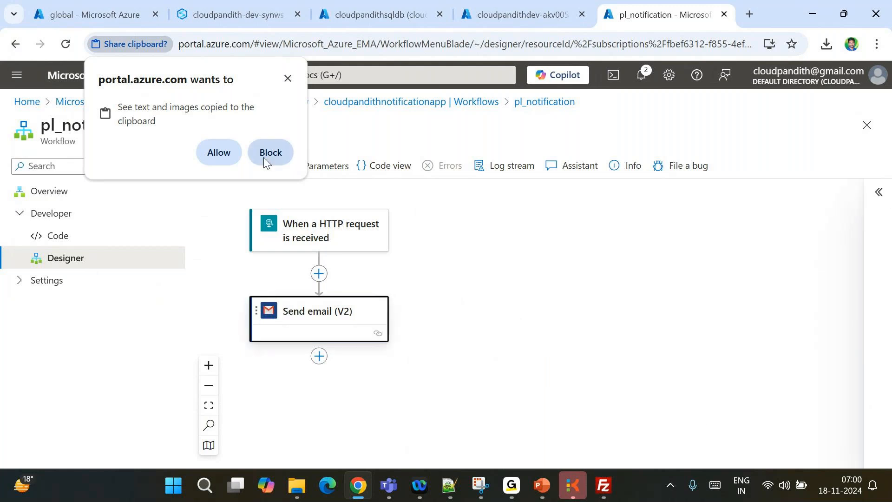
pyautogui.click(289, 79)
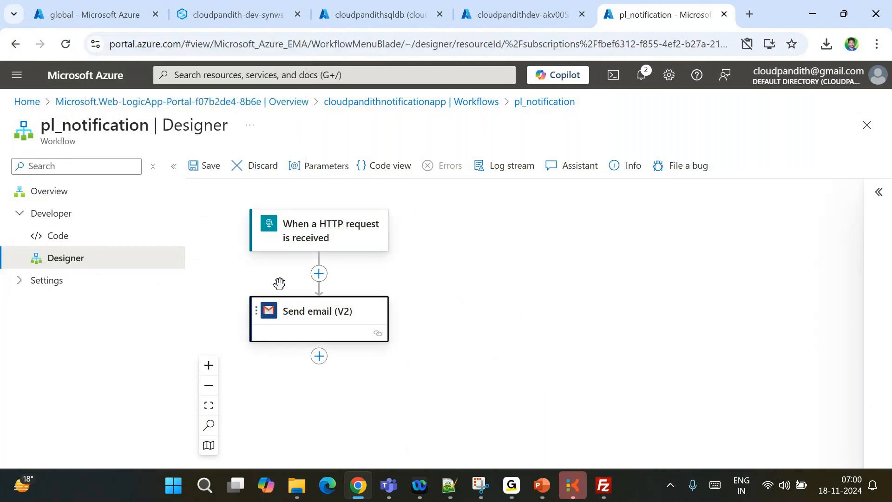
pyautogui.click(209, 368)
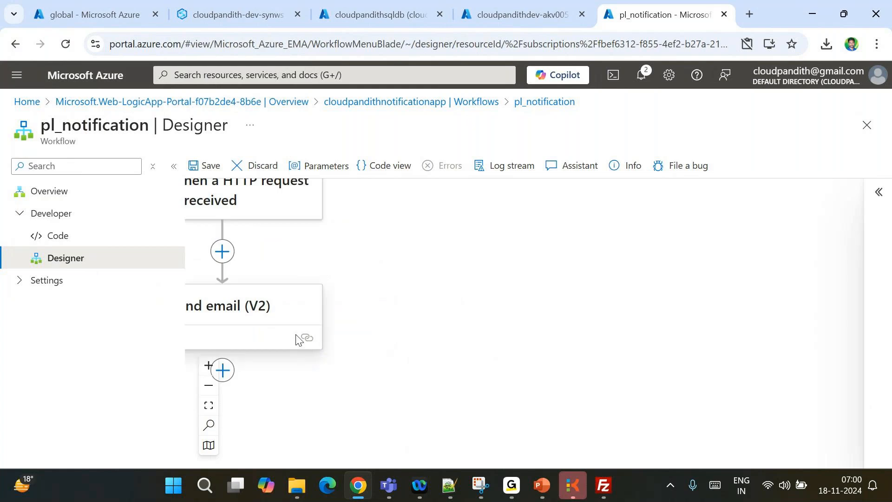
pyautogui.moveTo(370, 310); pyautogui.dragTo(536, 309)
pyautogui.click(436, 317)
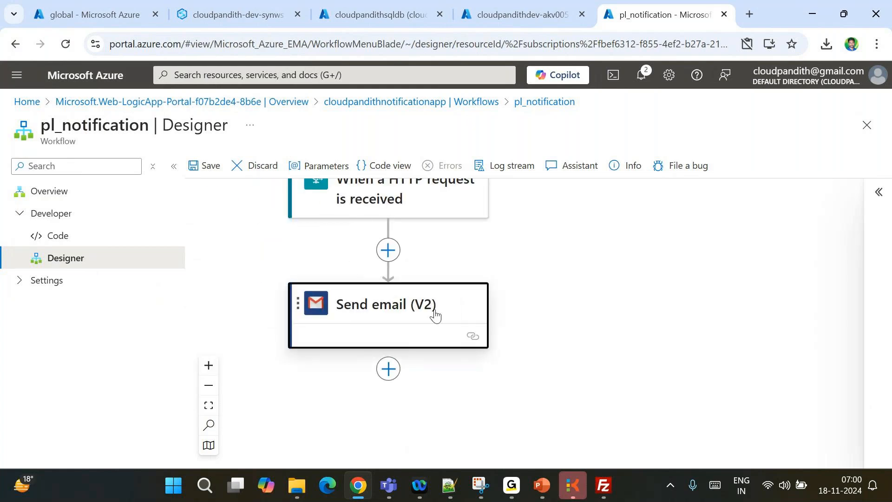
# Delete the Gmail Send email (V2) step from the workflow
pyautogui.rightClick(435, 315)
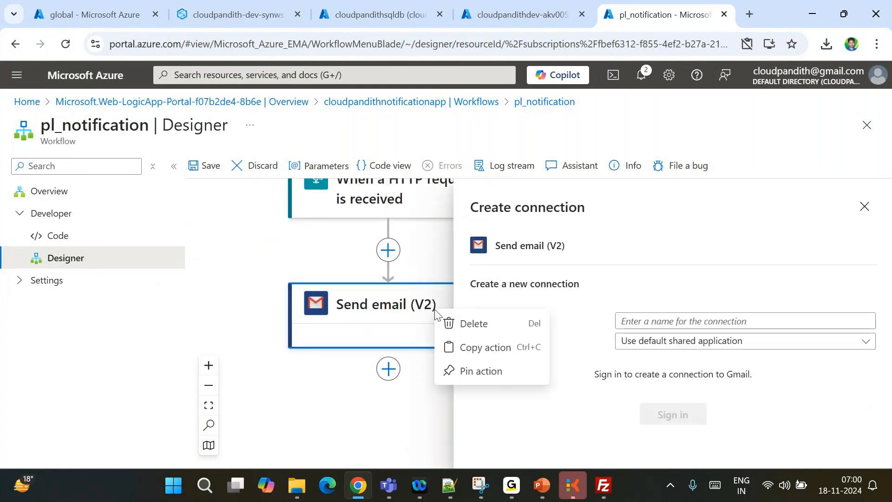
pyautogui.click(467, 323)
pyautogui.click(532, 352)
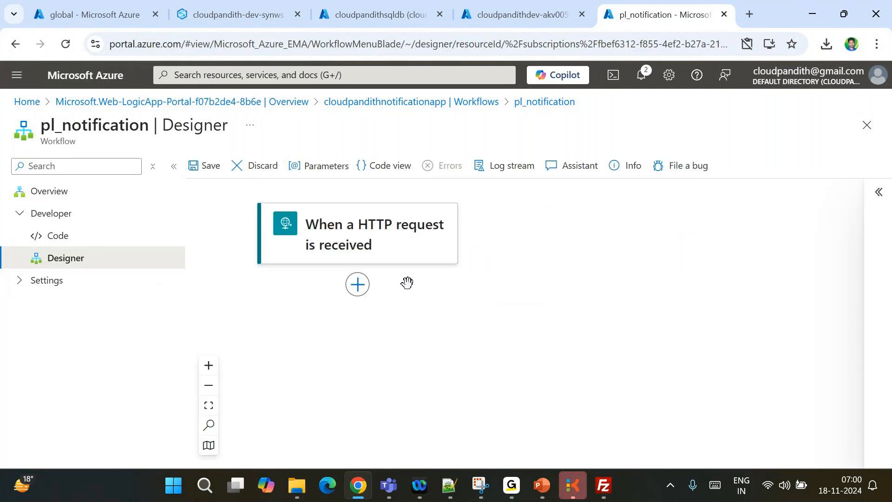
# Add the Outlook.com Send an email (V2) action after the HTTP trigger
pyautogui.scroll(3, 407, 282)
pyautogui.click(335, 294)
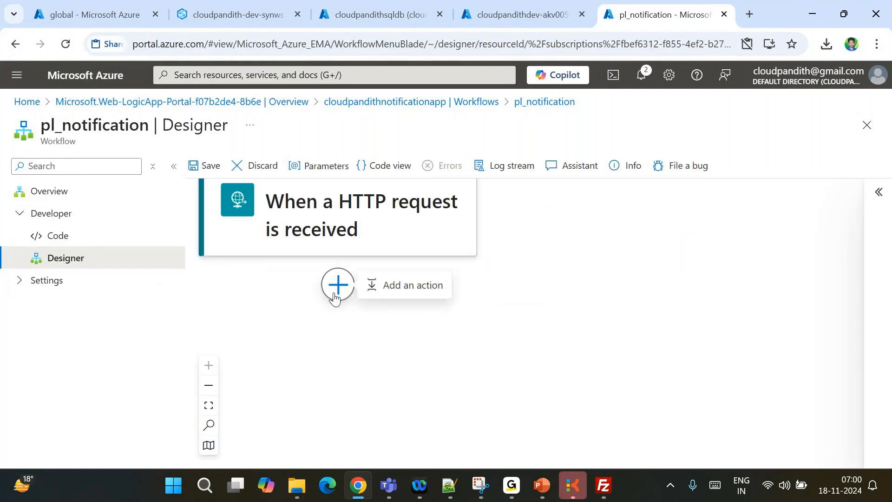
pyautogui.click(413, 285)
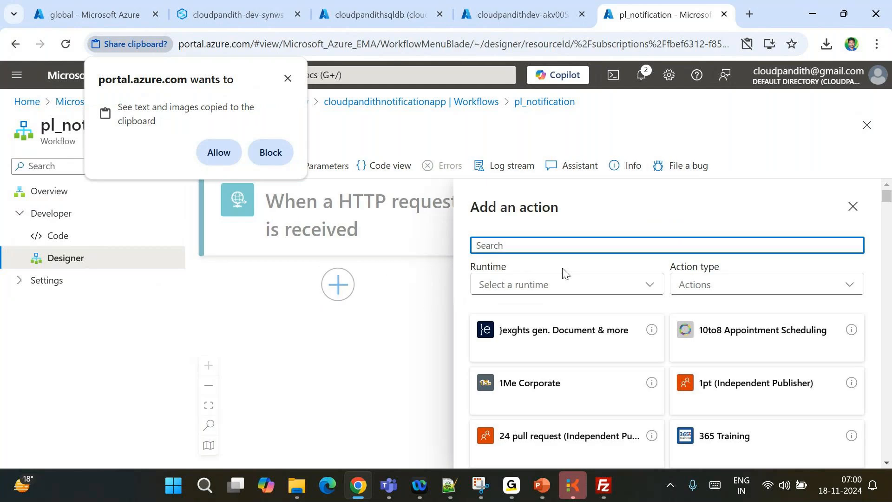
pyautogui.write('outlook')
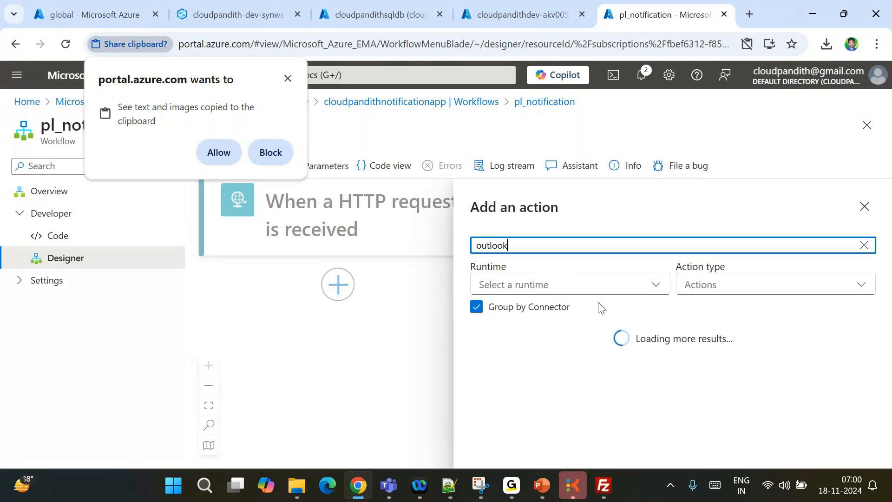
pyautogui.scroll(-2, 537, 390)
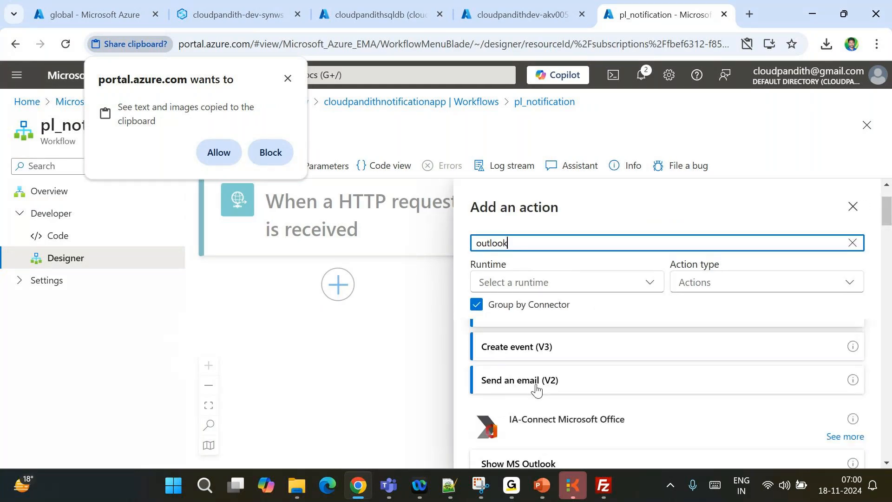
pyautogui.click(537, 389)
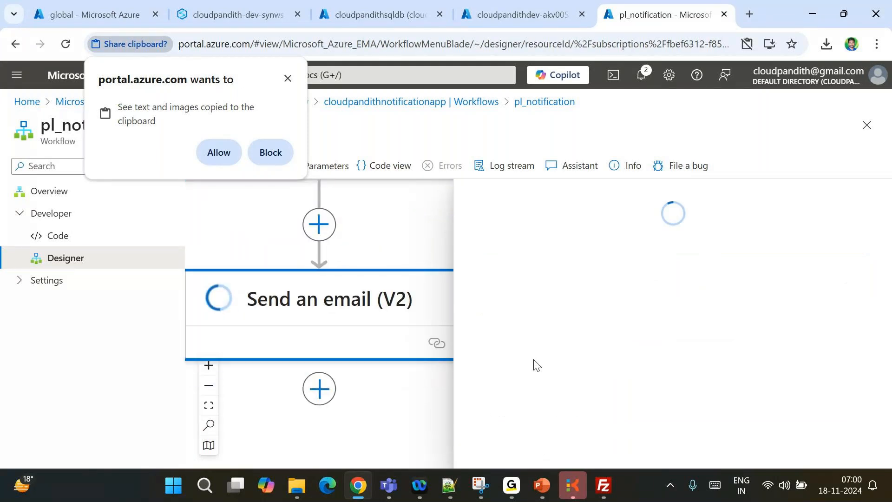
# Attempt the Outlook.com sign-in and always allow clipboard access for the portal
pyautogui.click(669, 374)
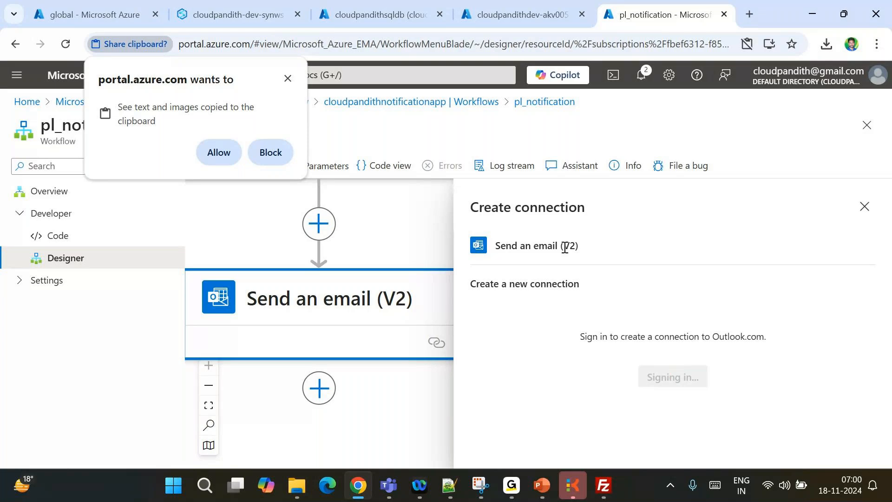
pyautogui.click(288, 79)
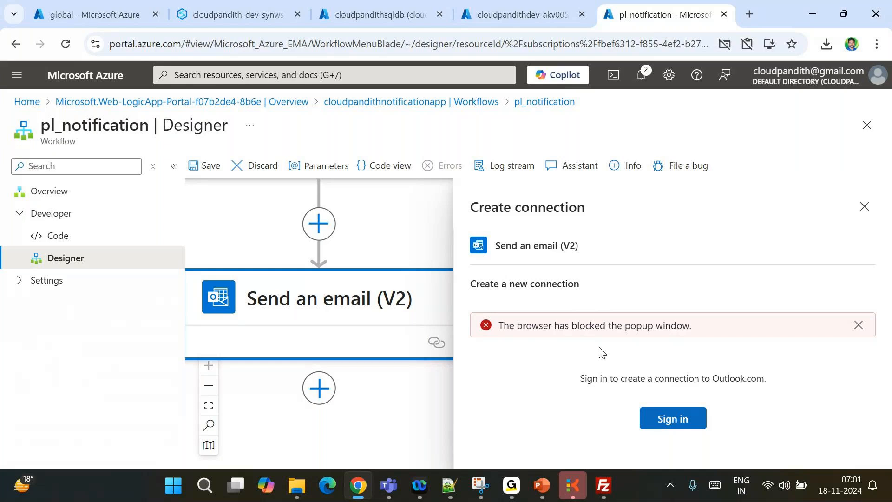
pyautogui.hotkey('ctrl', 'alt', 'g')
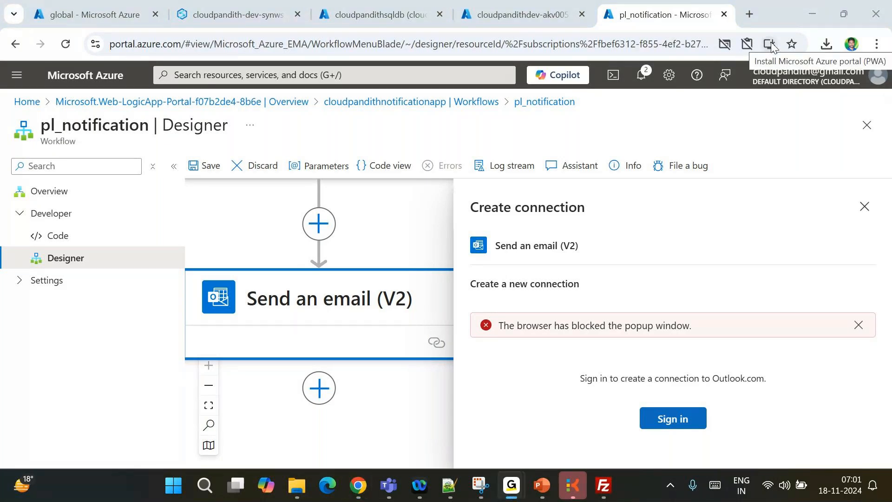
pyautogui.click(745, 44)
pyautogui.click(636, 143)
pyautogui.click(770, 199)
# Retry the sign-in and always allow pop-ups from the portal
pyautogui.click(668, 421)
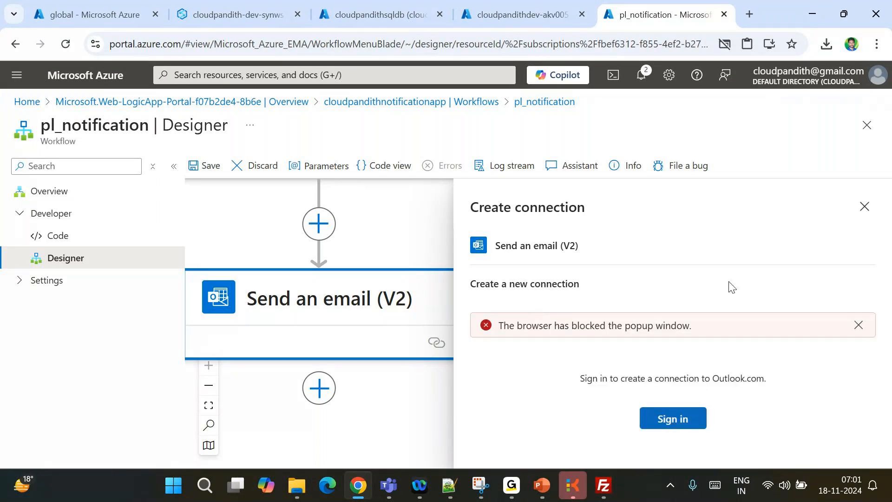
pyautogui.click(726, 45)
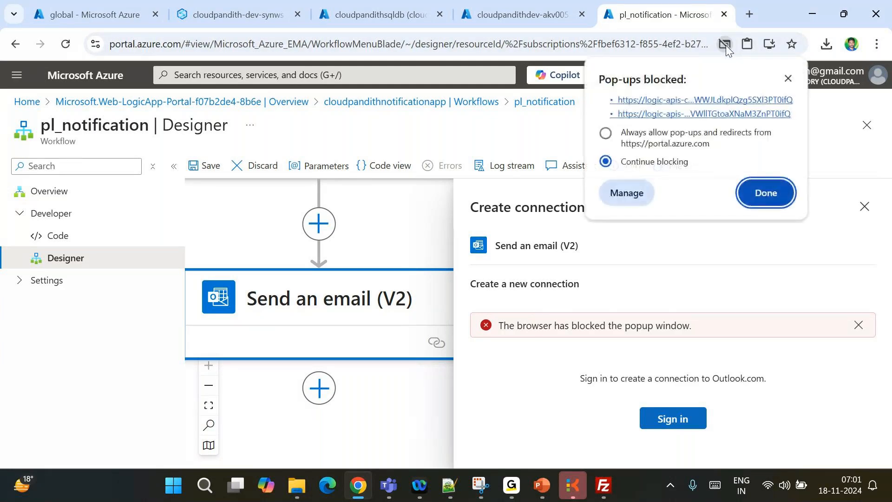
pyautogui.click(627, 132)
pyautogui.click(766, 192)
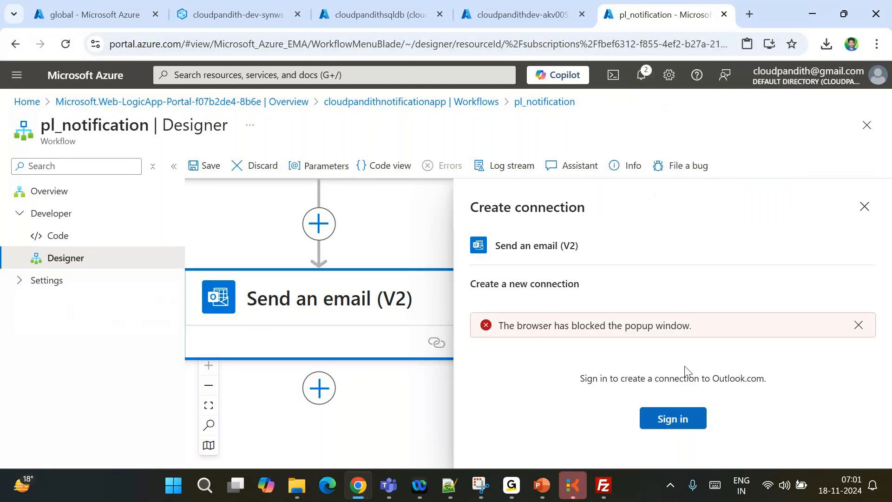
# Sign in with the existing Microsoft account and accept the Logic Apps permissions
pyautogui.click(667, 426)
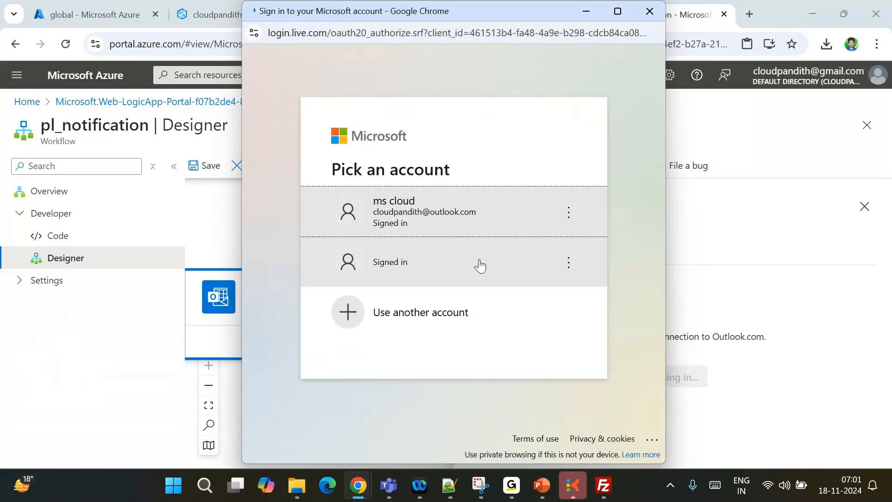
pyautogui.click(416, 222)
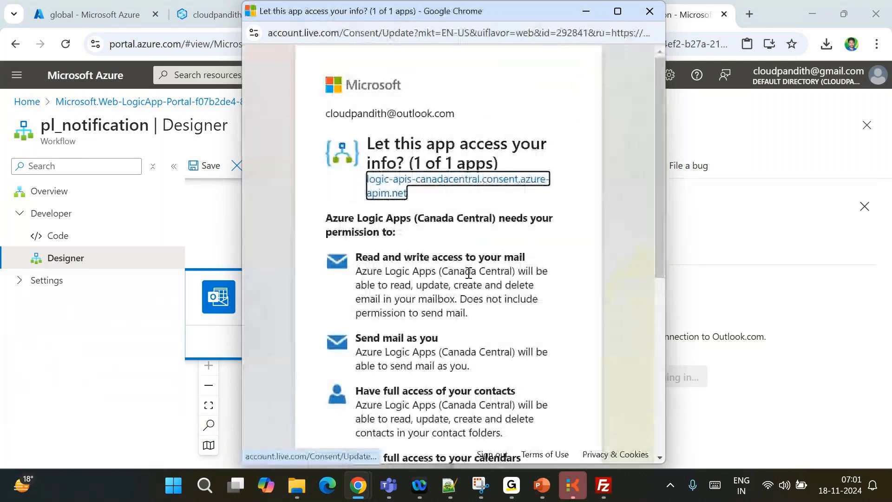
pyautogui.scroll(-6, 469, 274)
pyautogui.click(534, 402)
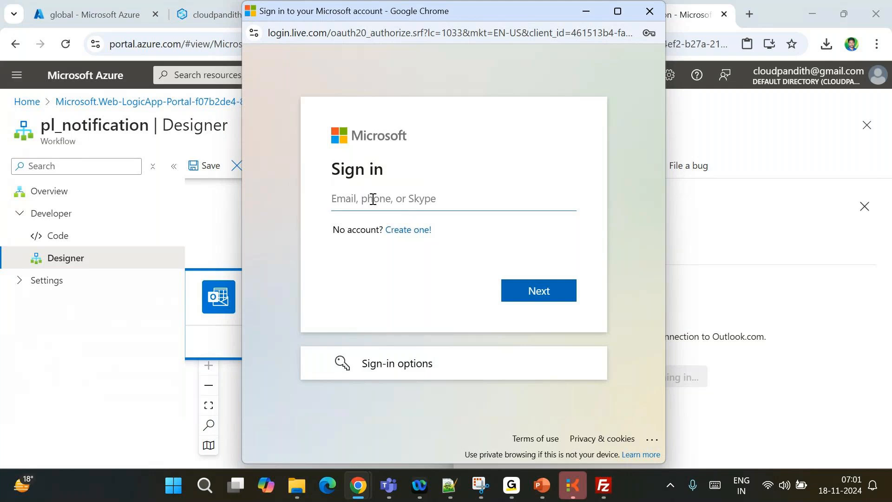
# Enter the Outlook.com account email, continue, and choose verification by emailed code
pyautogui.click(373, 199)
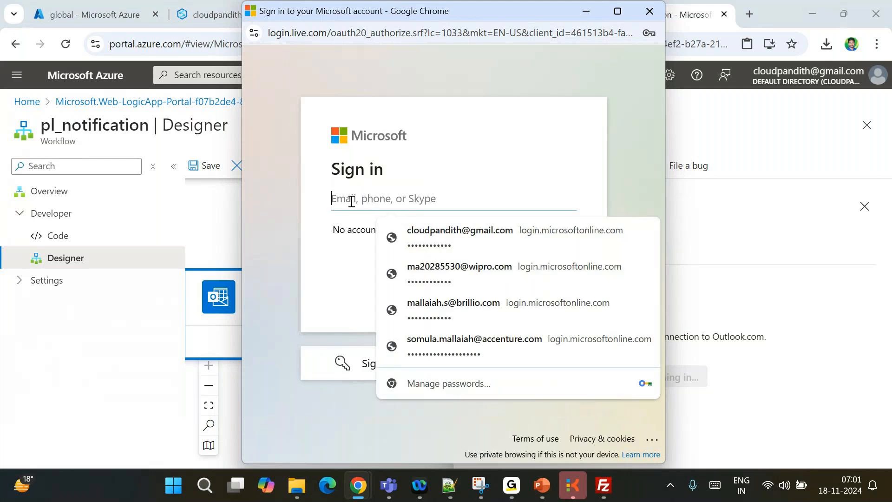
pyautogui.press('BackSpace')
pyautogui.press('BackSpace')
pyautogui.press('BackSpace')
pyautogui.press('BackSpace')
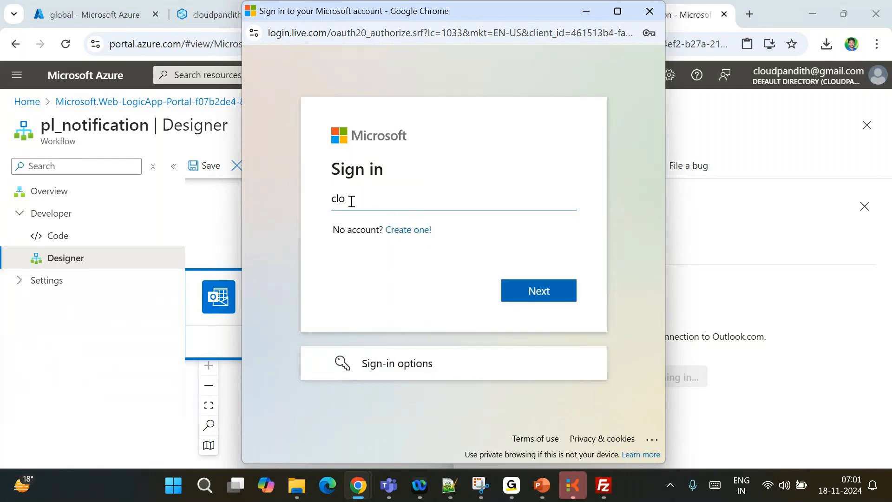
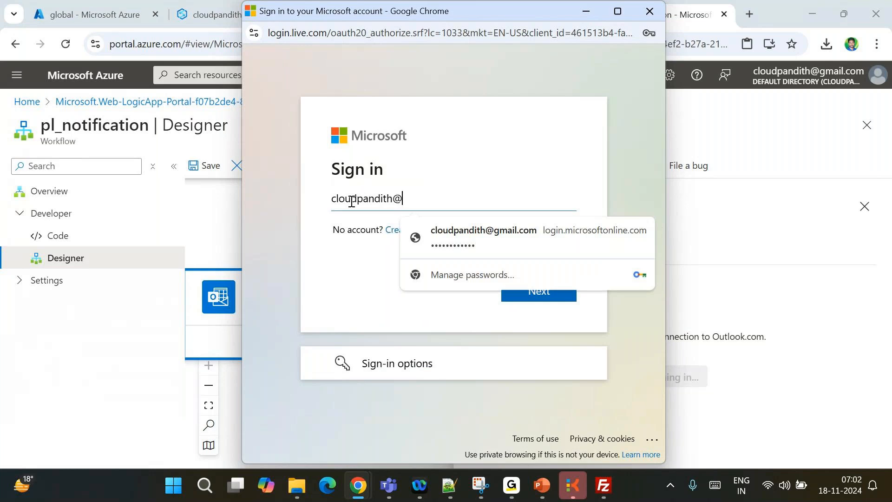
pyautogui.press('BackSpace')
pyautogui.press('BackSpace')
pyautogui.press('BackSpace')
pyautogui.press('BackSpace')
pyautogui.press('BackSpace')
pyautogui.press('BackSpace')
pyautogui.press('BackSpace')
pyautogui.press('BackSpace')
pyautogui.press('BackSpace')
pyautogui.press('BackSpace')
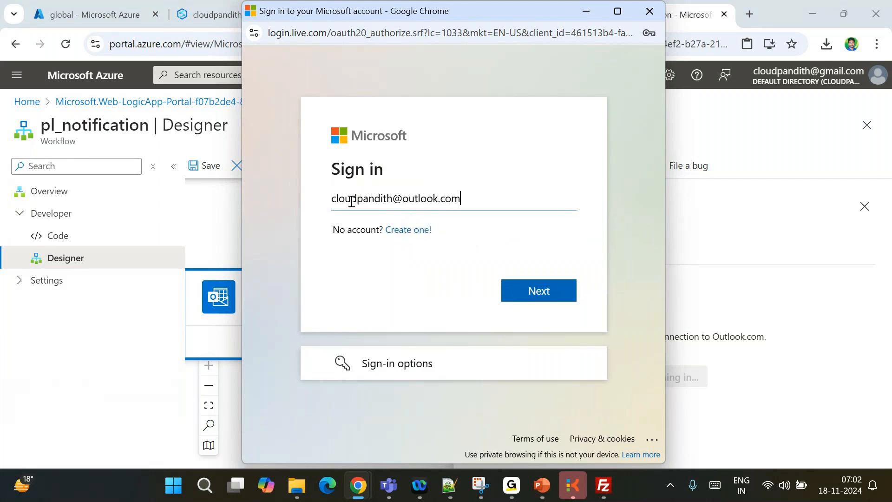
pyautogui.press('Return')
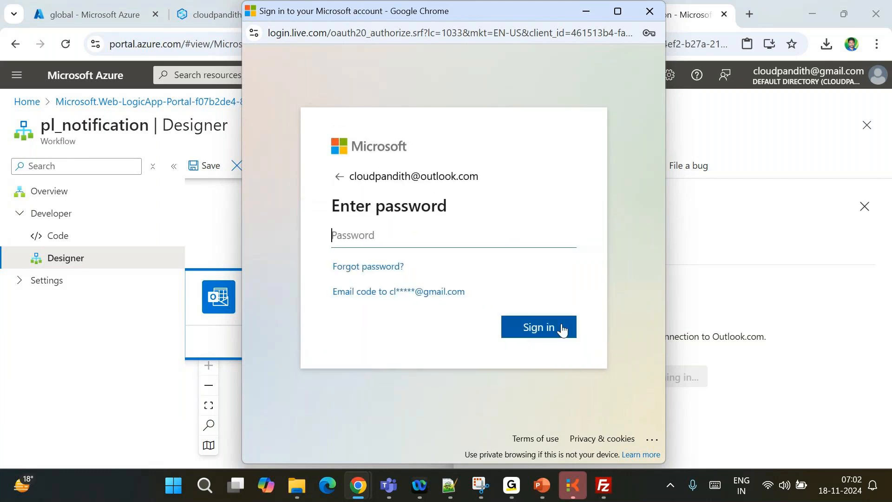
pyautogui.moveTo(395, 297); pyautogui.dragTo(382, 333)
pyautogui.click(366, 323)
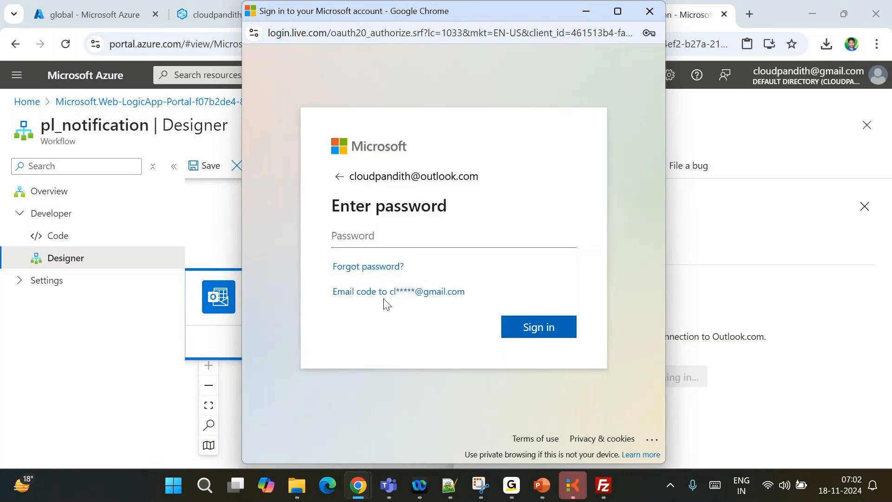
pyautogui.click(394, 291)
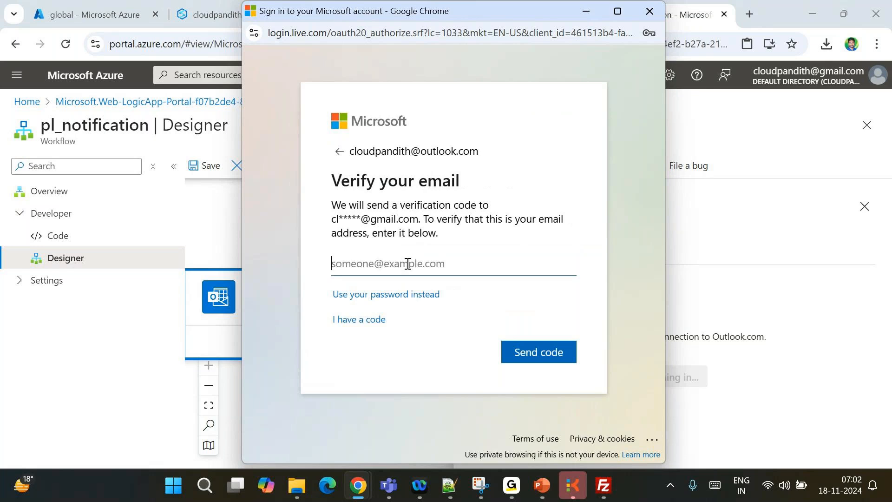
# Open Gmail for the other Google account in a new browser tab
pyautogui.click(749, 13)
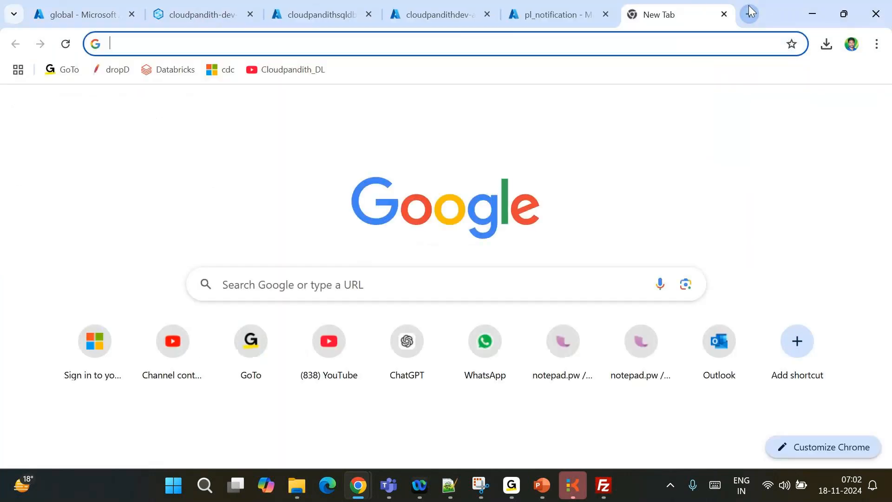
pyautogui.click(865, 111)
pyautogui.scroll(-3, 766, 370)
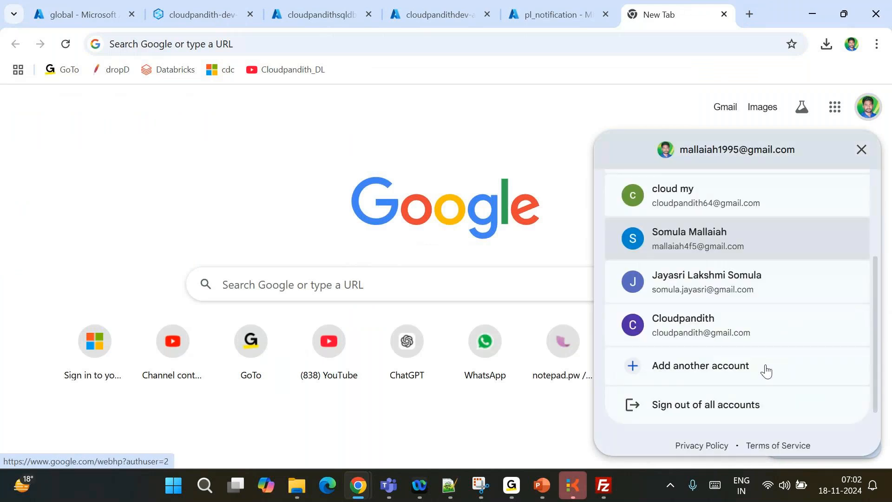
pyautogui.click(722, 333)
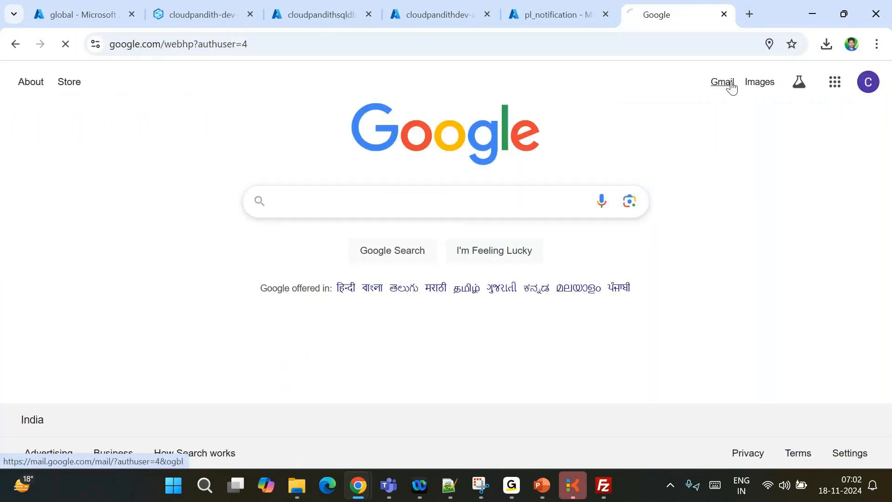
pyautogui.click(732, 86)
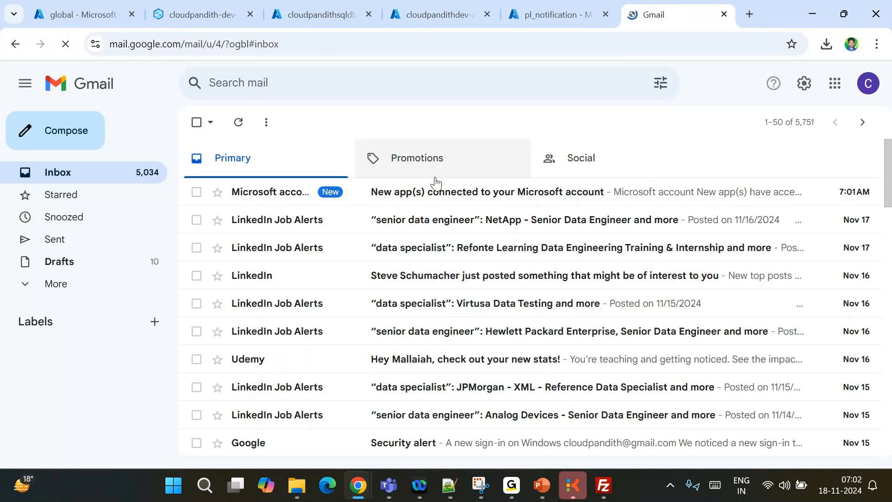
# Read Microsoft's 'New app(s) connected' notice about Azure Logic Apps, then go back to pl_notification
pyautogui.click(386, 192)
pyautogui.scroll(-2, 427, 316)
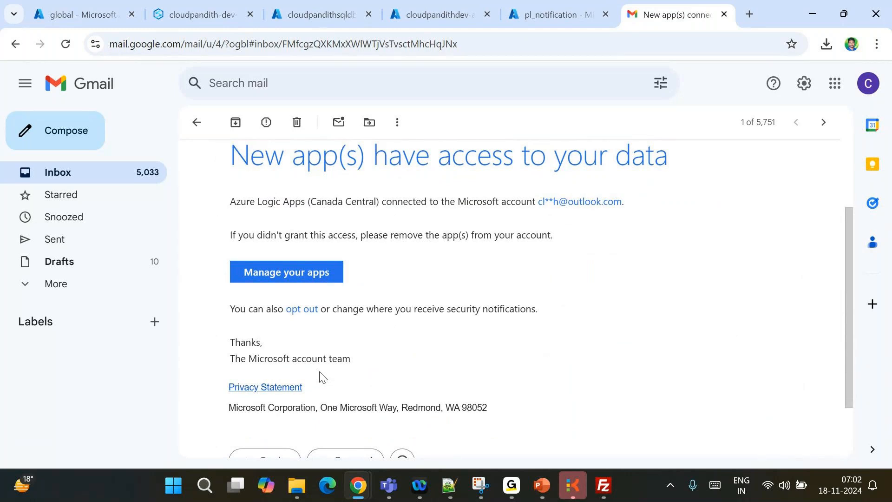
pyautogui.scroll(2, 319, 374)
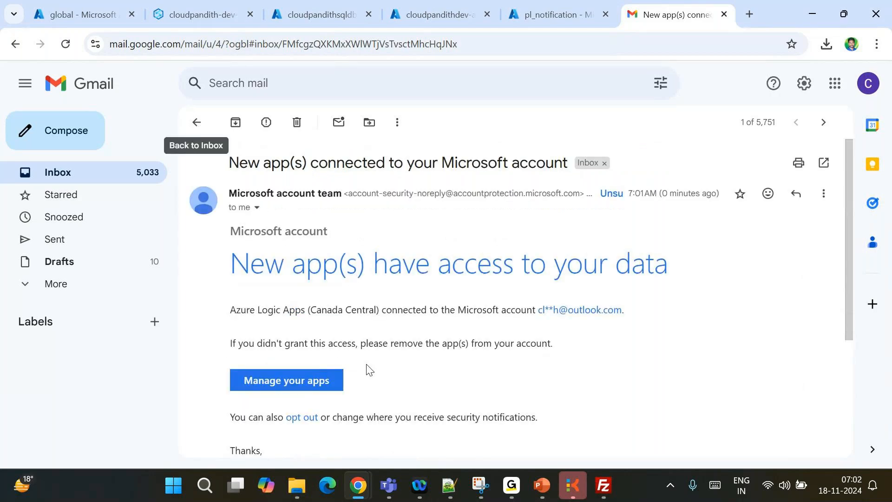
pyautogui.scroll(-3, 330, 384)
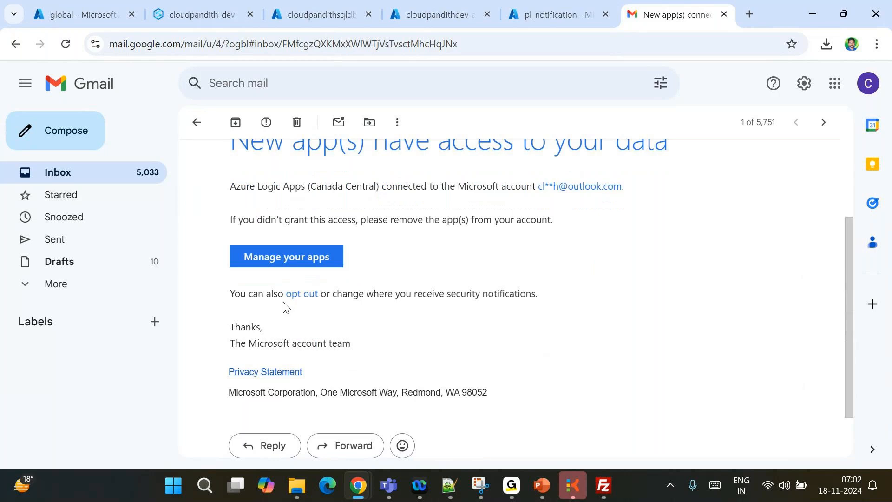
pyautogui.scroll(3, 285, 308)
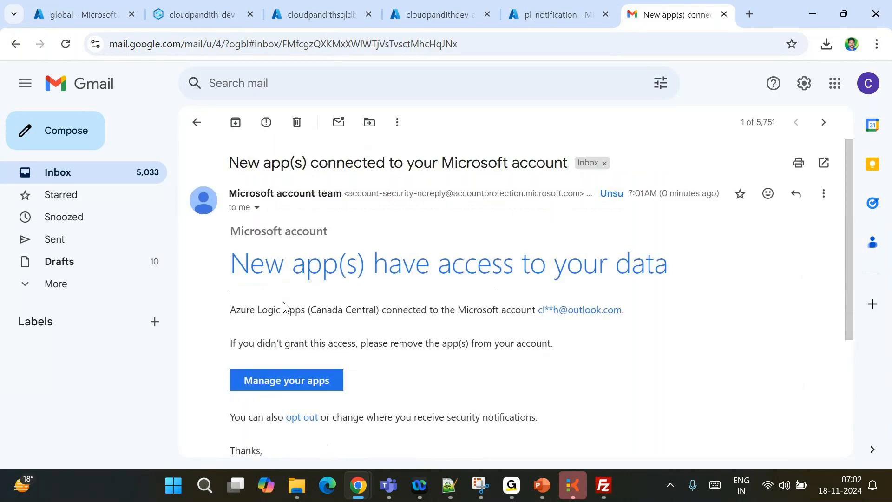
pyautogui.click(198, 124)
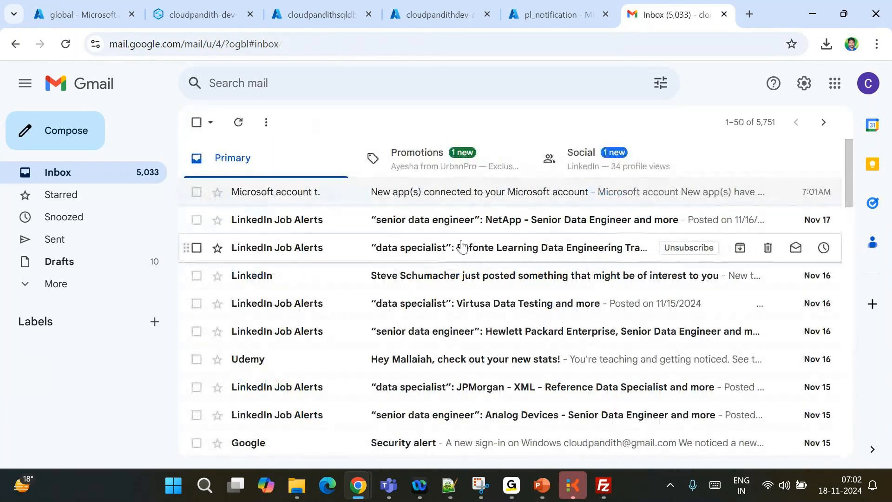
pyautogui.click(390, 194)
pyautogui.scroll(-2, 376, 293)
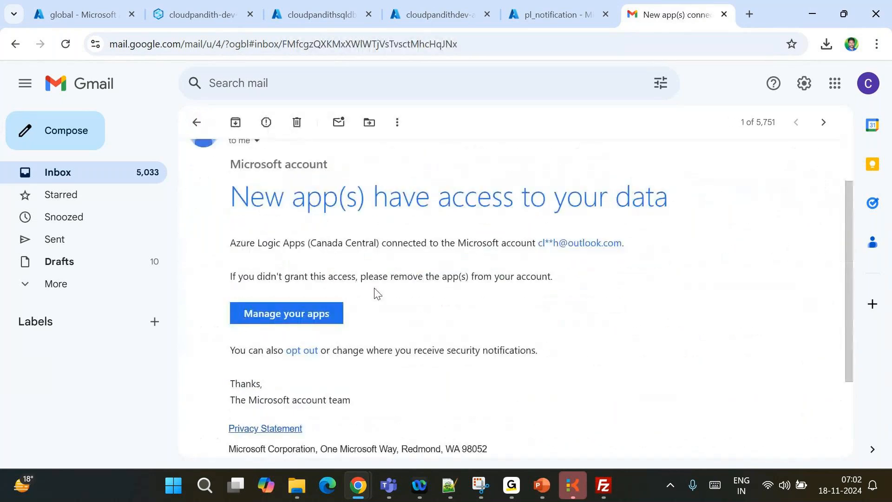
pyautogui.moveTo(266, 276); pyautogui.dragTo(344, 276)
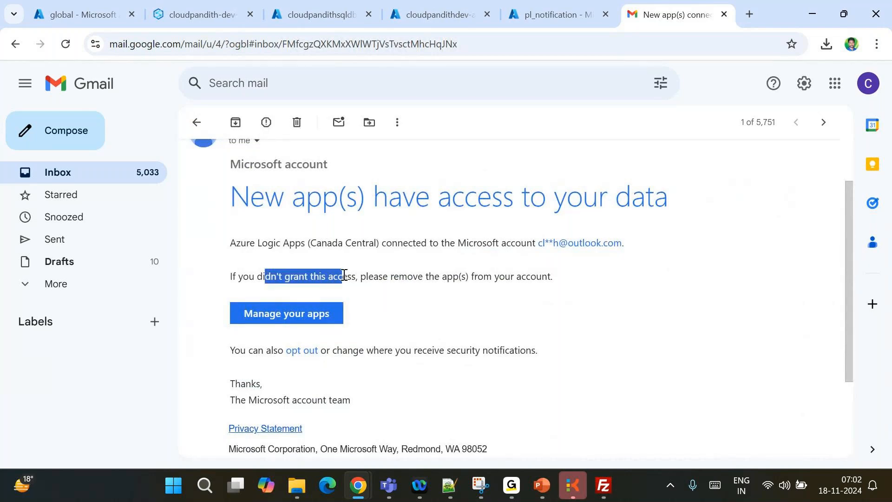
pyautogui.click(553, 14)
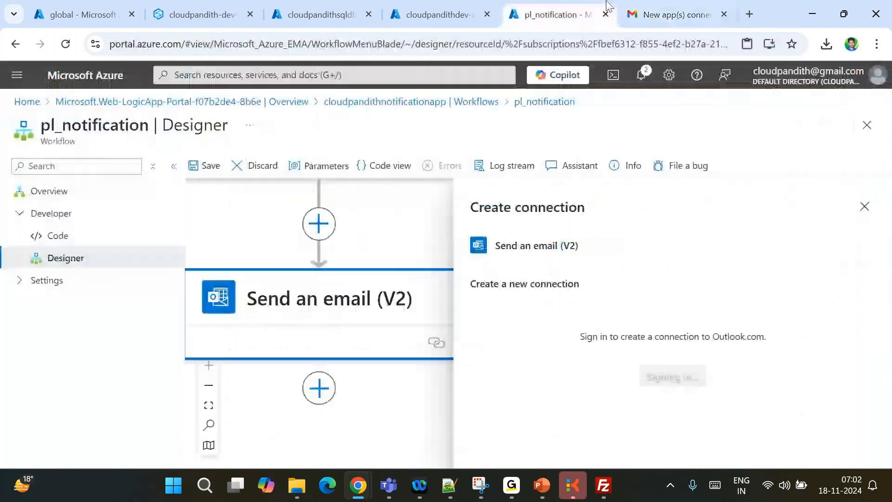
# Enter the recovery e-mail address in Microsoft sign-in and request a single-use code
pyautogui.click(217, 7)
pyautogui.click(358, 7)
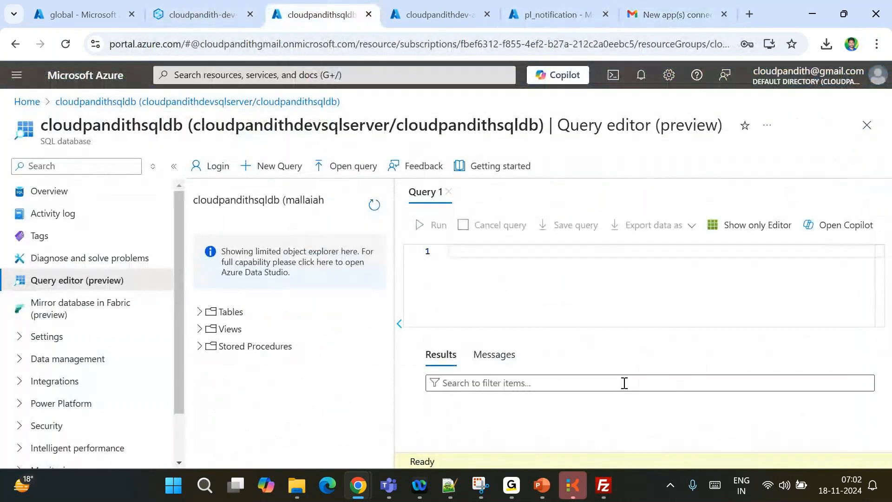
pyautogui.moveTo(359, 496)
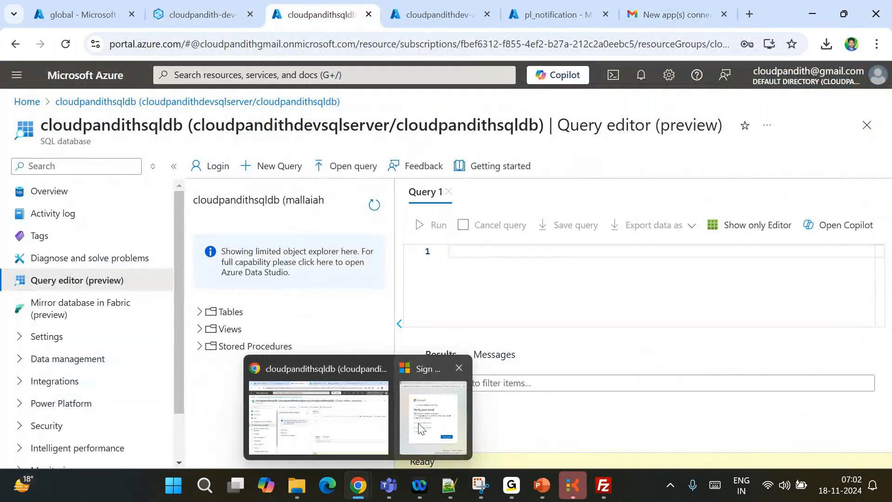
pyautogui.click(434, 409)
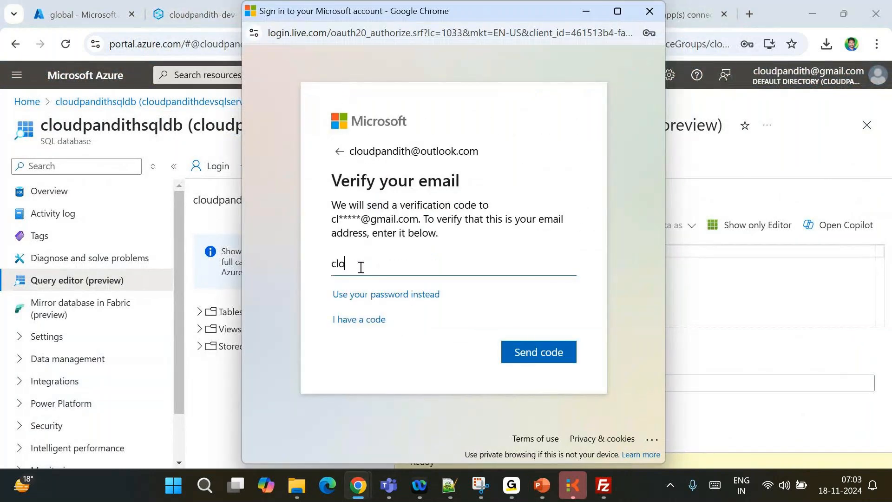
pyautogui.click(539, 352)
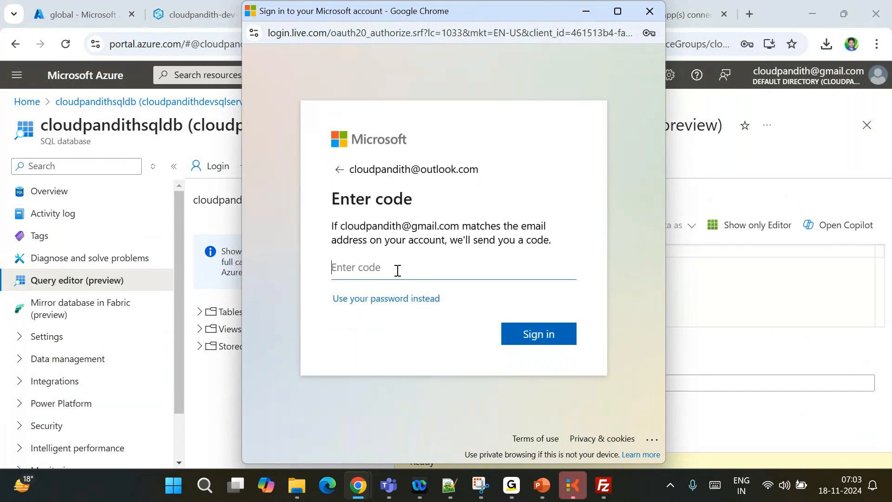
# Copy the single-use code from Gmail, paste it to sign in, and stay signed in
pyautogui.click(687, 9)
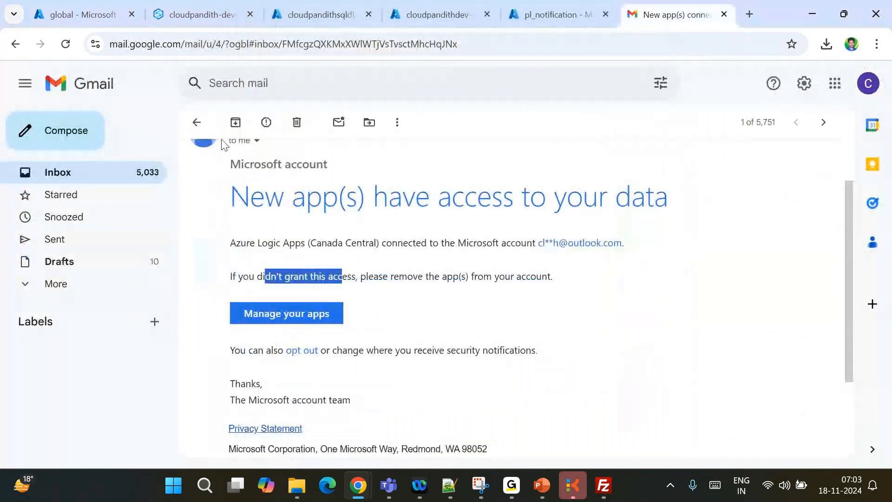
pyautogui.click(197, 123)
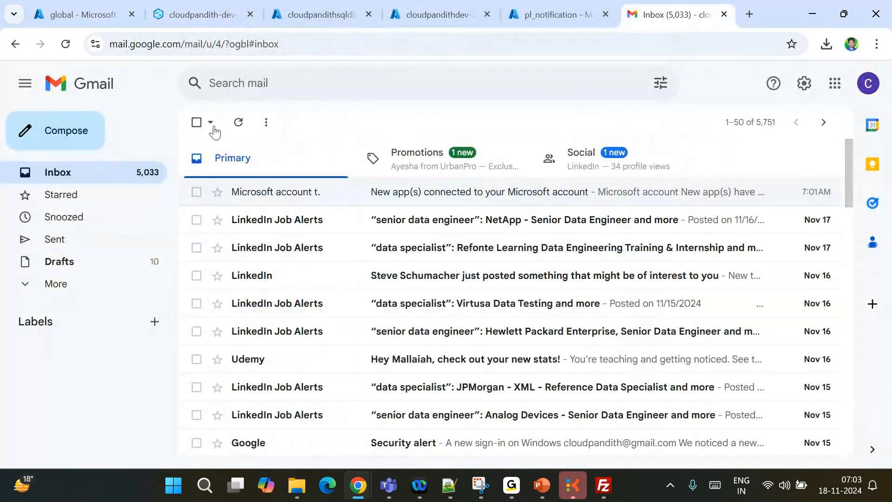
pyautogui.click(405, 190)
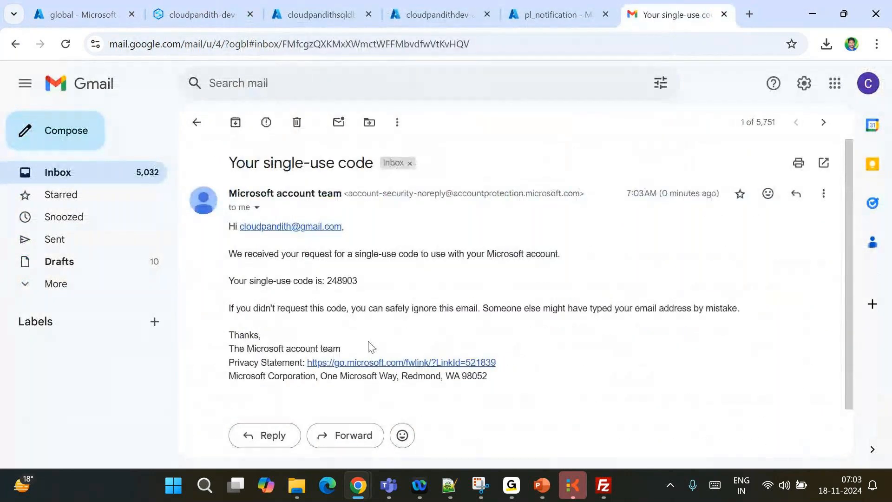
pyautogui.doubleClick(342, 280)
pyautogui.hotkey('ctrl', 'c')
pyautogui.moveTo(360, 483)
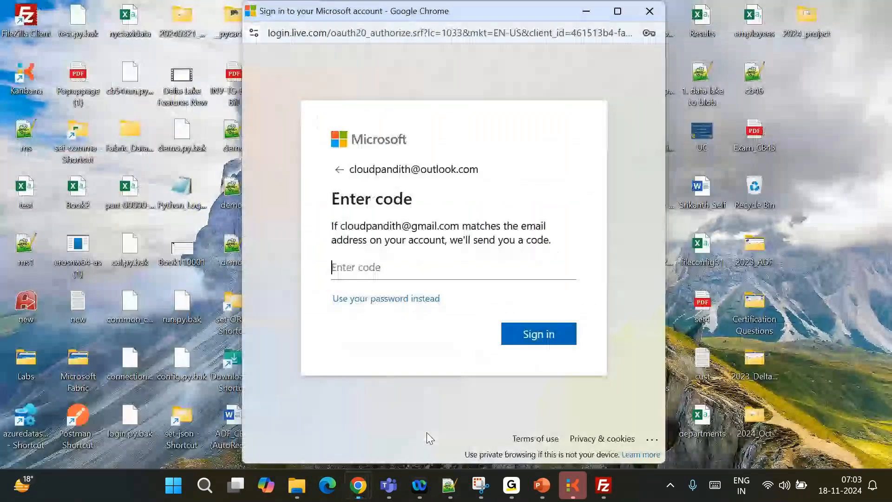
pyautogui.click(426, 434)
pyautogui.hotkey('ctrl', 'v')
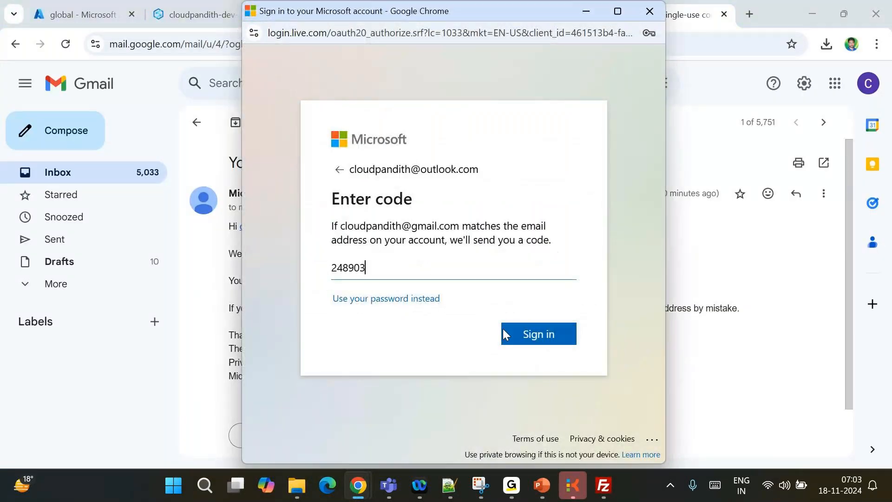
pyautogui.click(534, 342)
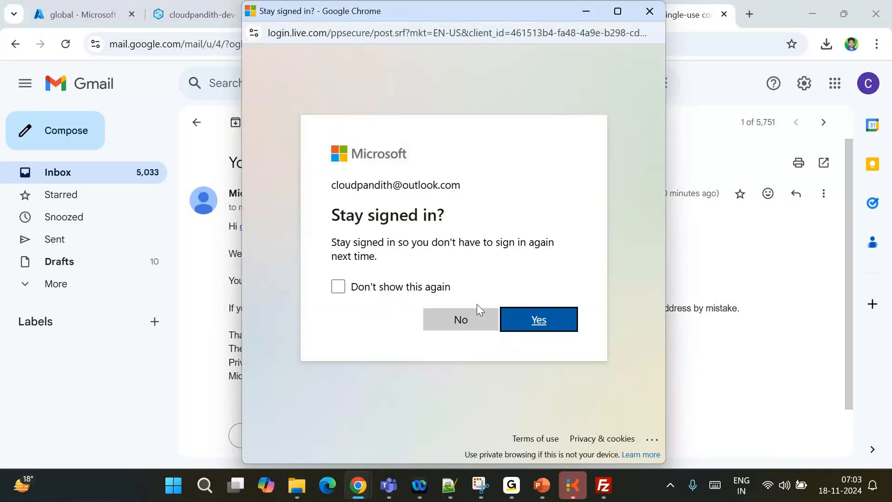
pyautogui.click(544, 319)
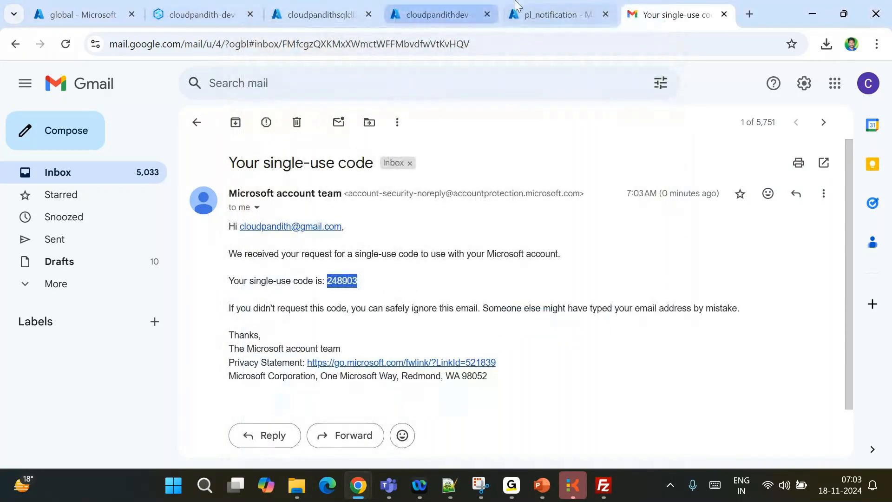
pyautogui.click(551, 15)
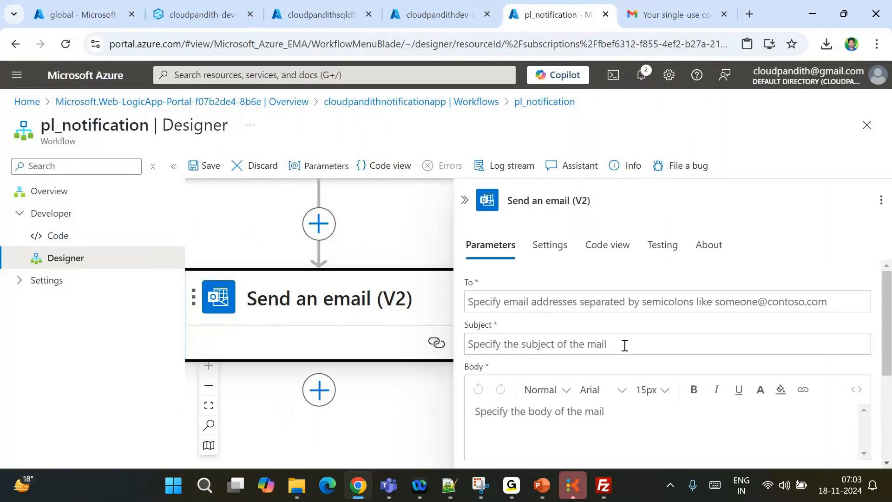
# Set the email's To field to the request's EmailTo dynamic value
pyautogui.click(510, 303)
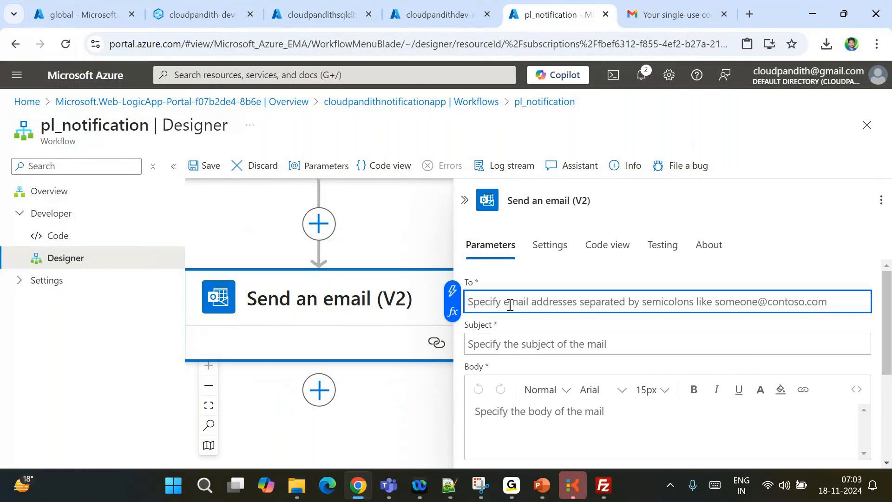
pyautogui.click(453, 310)
pyautogui.click(299, 274)
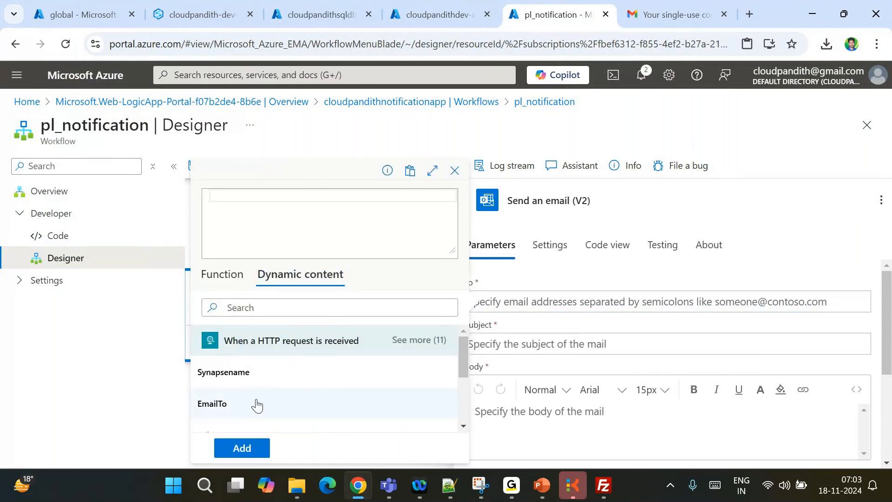
pyautogui.scroll(-1, 257, 404)
pyautogui.scroll(1, 237, 400)
pyautogui.click(229, 396)
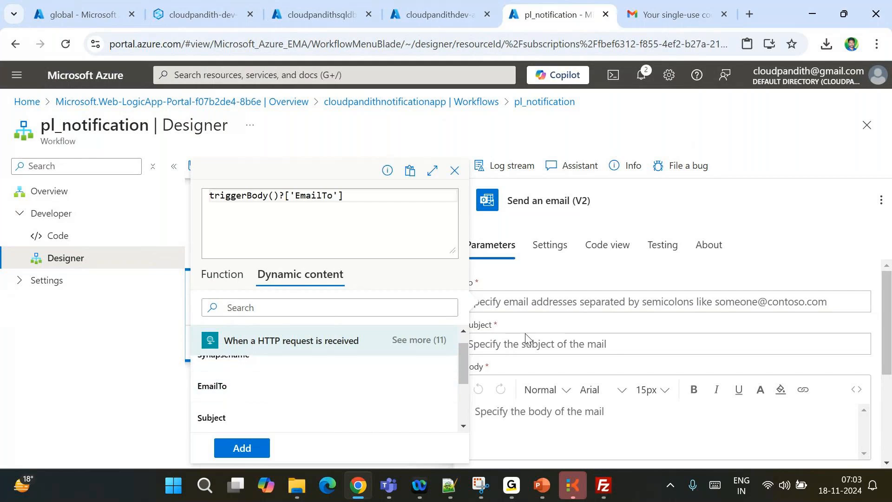
pyautogui.click(251, 449)
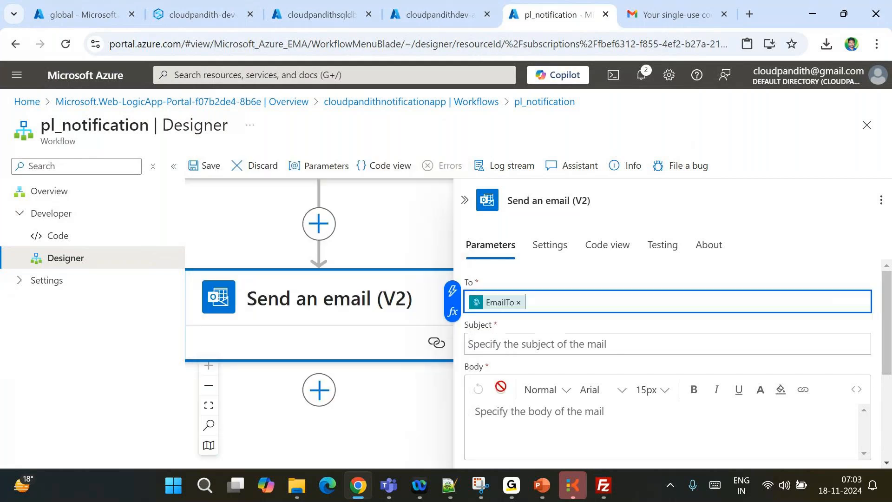
# Set the email's Subject field to the request's Subject dynamic value
pyautogui.click(470, 344)
pyautogui.click(452, 354)
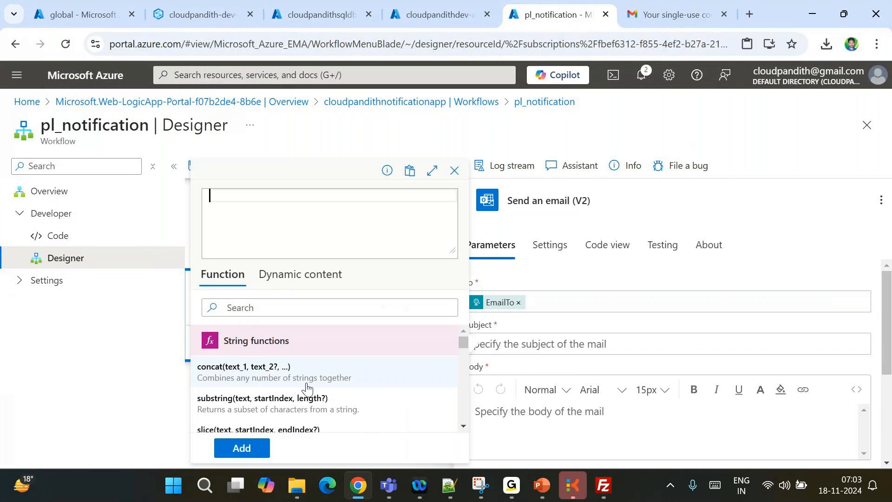
pyautogui.scroll(-2, 307, 388)
pyautogui.click(301, 274)
pyautogui.scroll(-3, 306, 391)
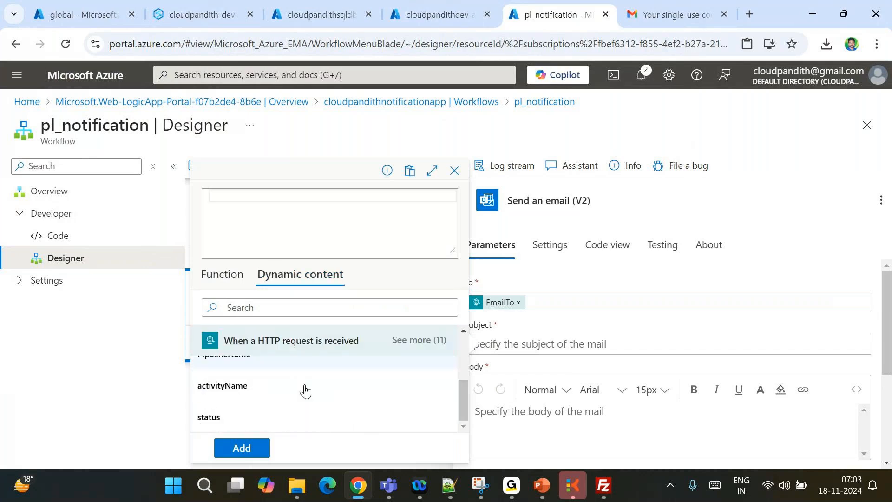
pyautogui.scroll(3, 305, 390)
pyautogui.click(250, 401)
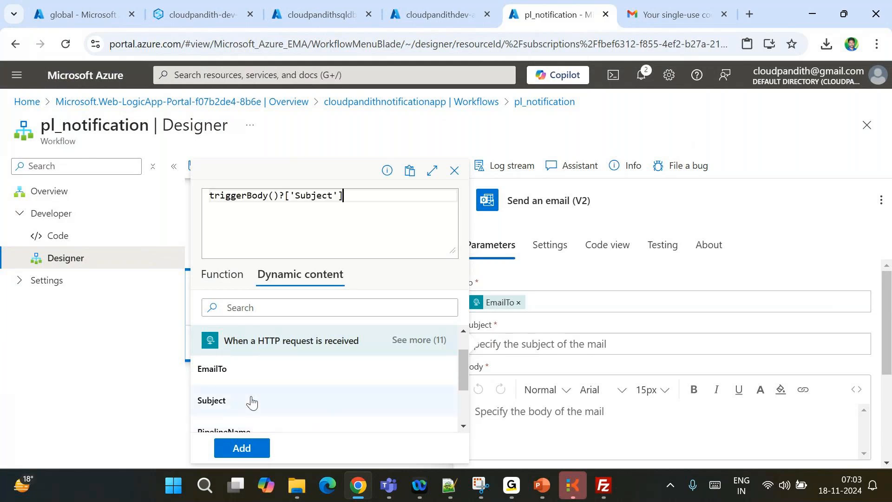
pyautogui.click(242, 449)
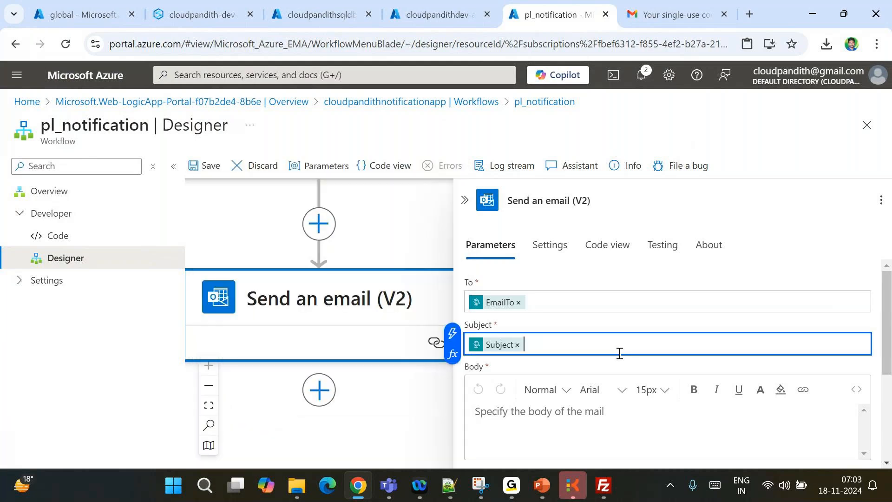
pyautogui.scroll(-2, 620, 352)
pyautogui.click(511, 355)
# Start the body with 'Hi Team,' and 'Please find below details.'
pyautogui.write('H')
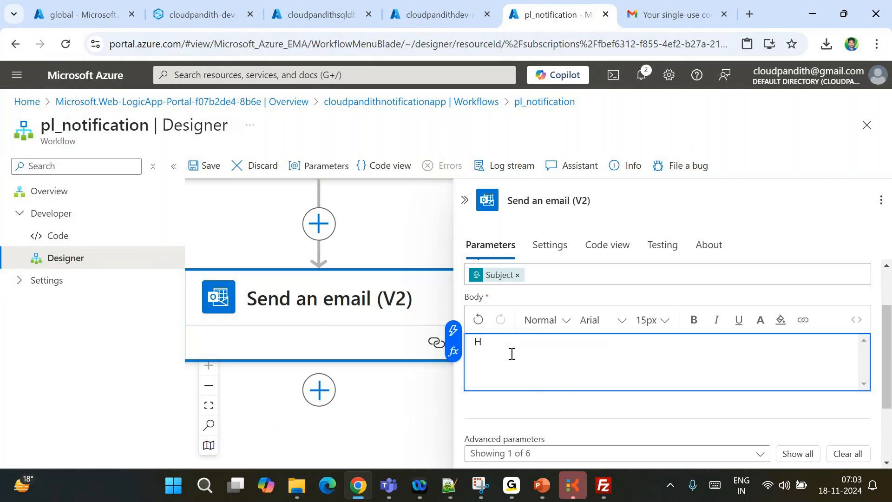
pyautogui.write('i Team,')
pyautogui.press('Return')
pyautogui.press('Return')
pyautogui.write('Please find ')
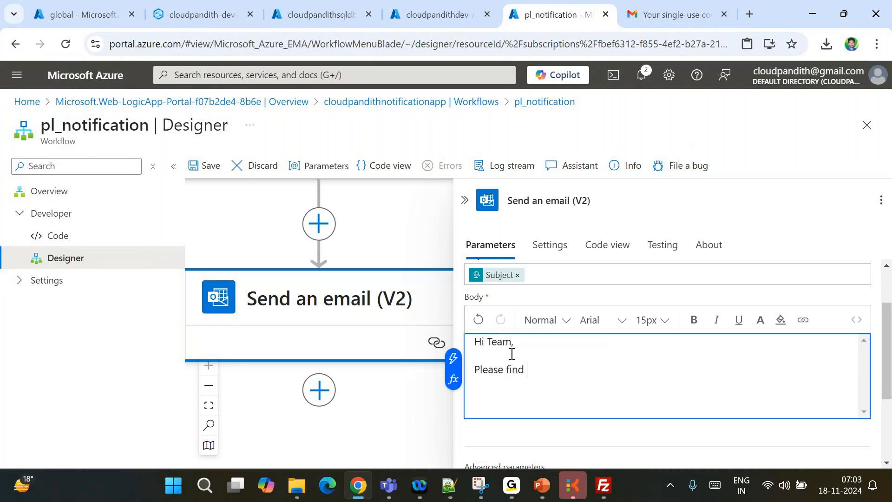
pyautogui.write('below details.')
pyautogui.press('Return')
pyautogui.press('Return')
# Add label lines SynapseName :, activityName :, PipelineName :, Status : and Error :
pyautogui.write('SynapseName :')
pyautogui.press('Return')
pyautogui.write('activityName :')
pyautogui.press('Return')
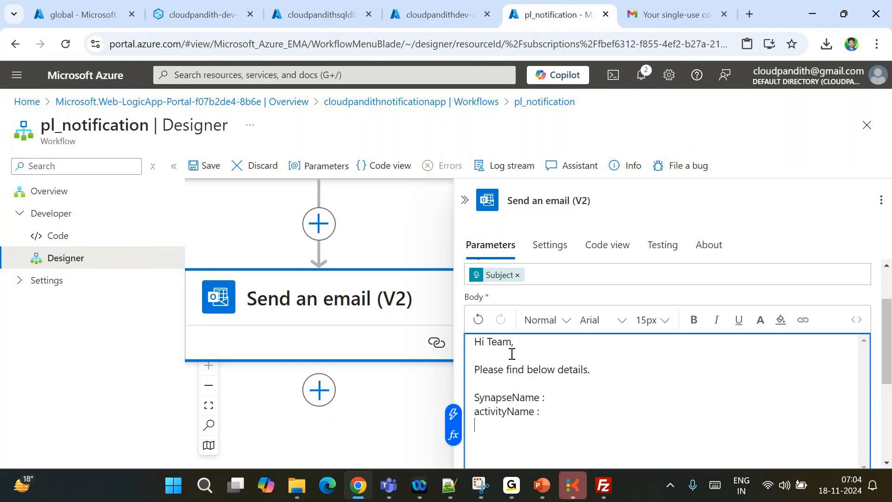
pyautogui.write('PipelineName :')
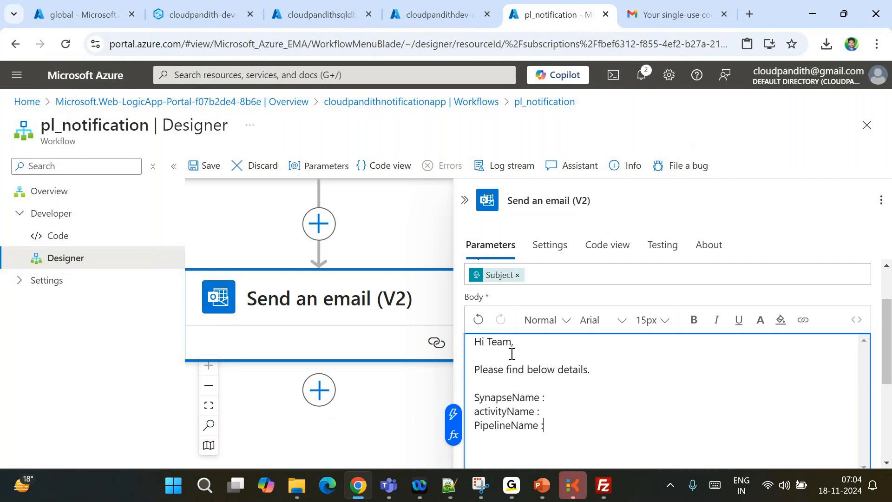
pyautogui.press('Return')
pyautogui.write('Status :')
pyautogui.press('Return')
pyautogui.write('Er')
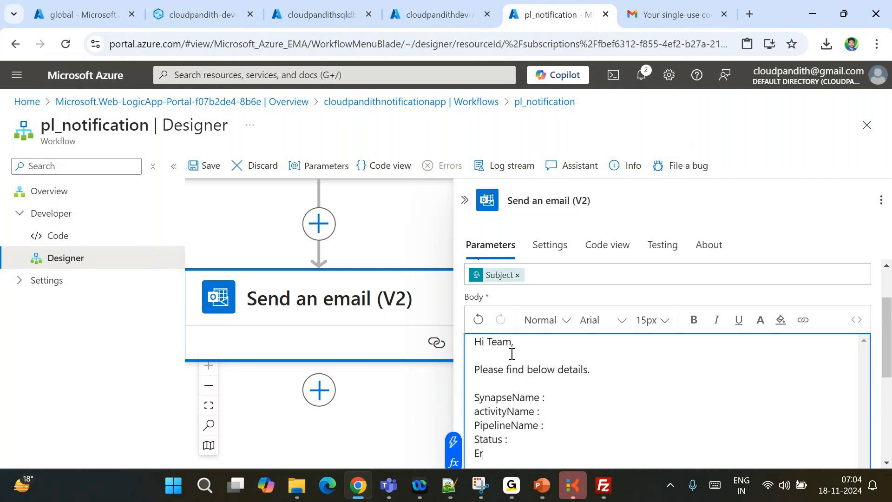
pyautogui.write('ror :')
# End the body with a 'Thanks,' sign-off followed by the sender's name
pyautogui.press('Return')
pyautogui.press('Return')
pyautogui.press('Return')
pyautogui.write('Thanks,')
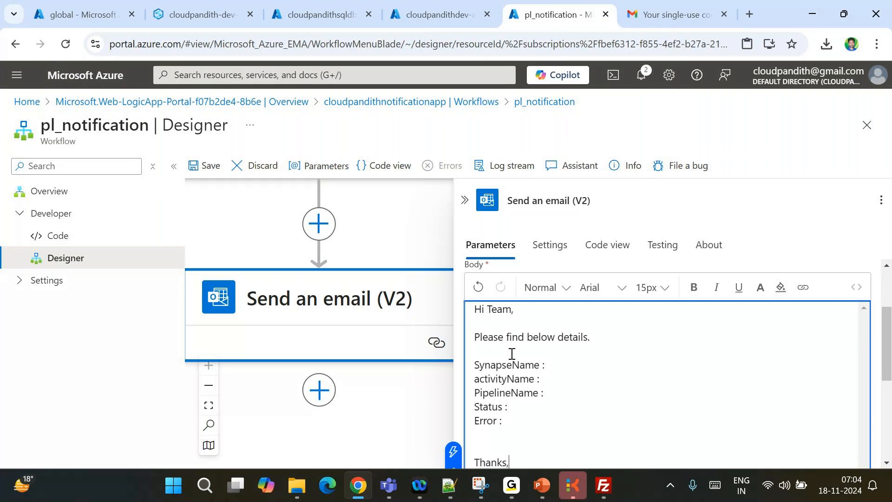
pyautogui.press('Return')
pyautogui.write('Mallaiah')
pyautogui.click(544, 352)
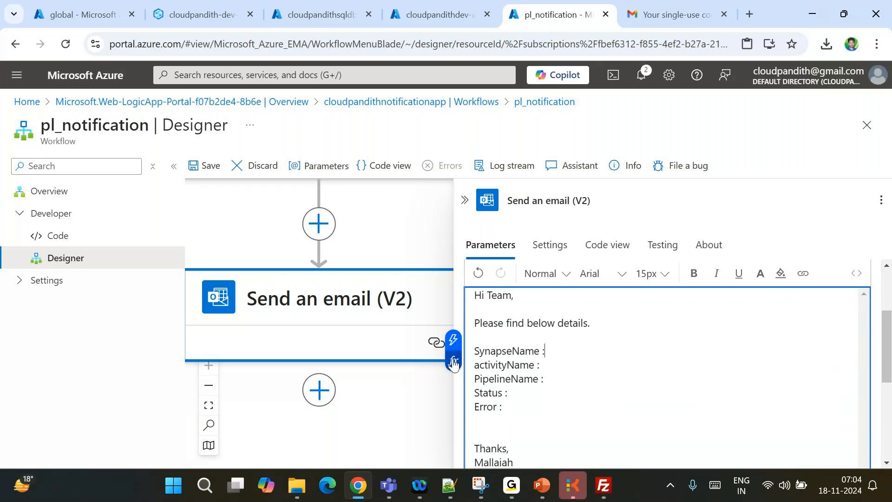
# Try inserting the Synapsename dynamic value after the SynapseName label
pyautogui.click(454, 363)
pyautogui.click(302, 330)
pyautogui.scroll(-1, 304, 426)
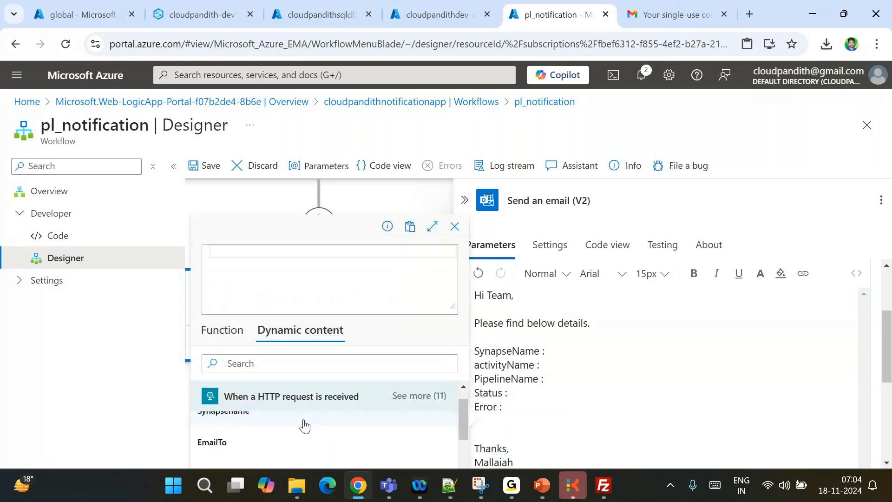
pyautogui.scroll(1, 304, 427)
pyautogui.click(274, 433)
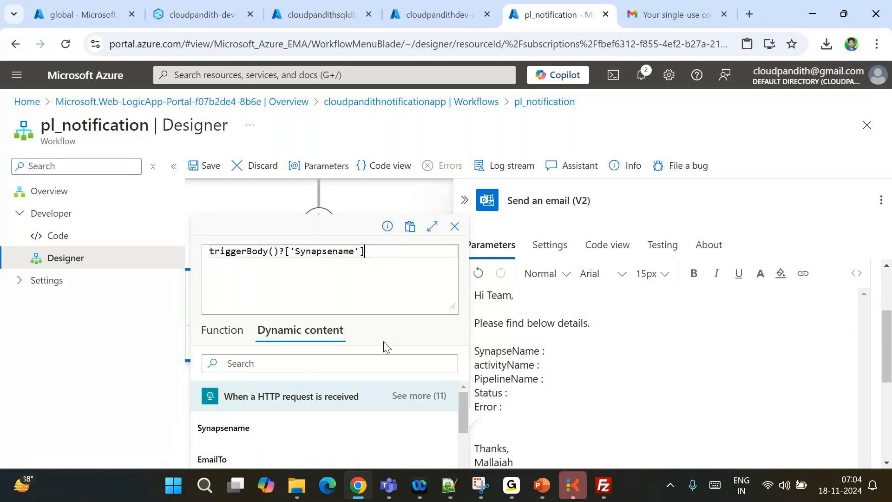
pyautogui.moveTo(466, 414); pyautogui.dragTo(467, 470)
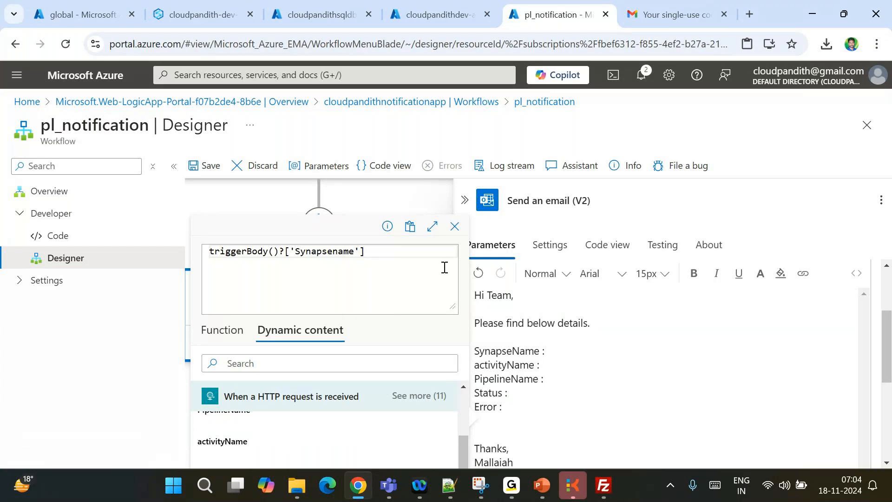
pyautogui.click(553, 364)
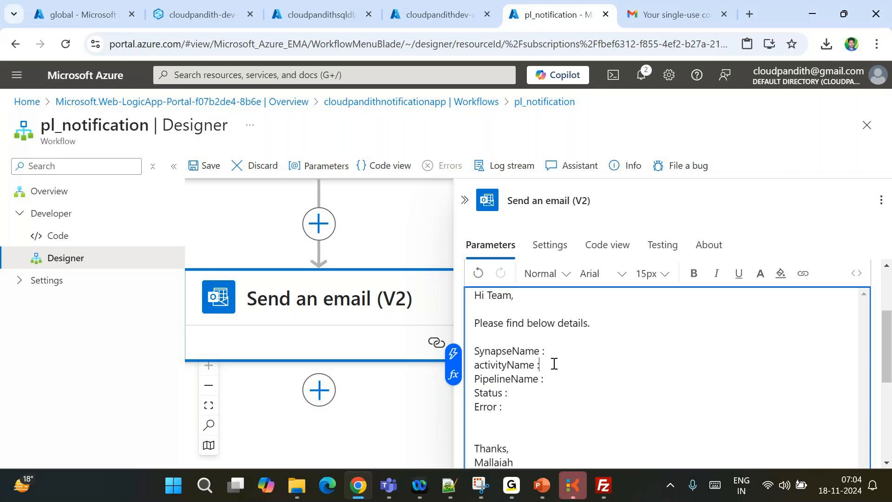
# Zoom the browser to 90% and insert Synapsename after SynapseName :
pyautogui.click(455, 364)
pyautogui.click(303, 333)
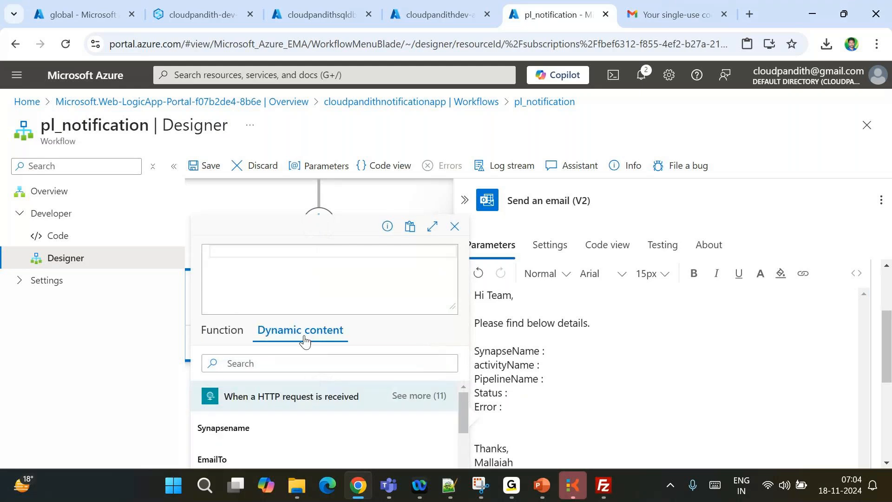
pyautogui.click(299, 426)
pyautogui.scroll(-1, 462, 424)
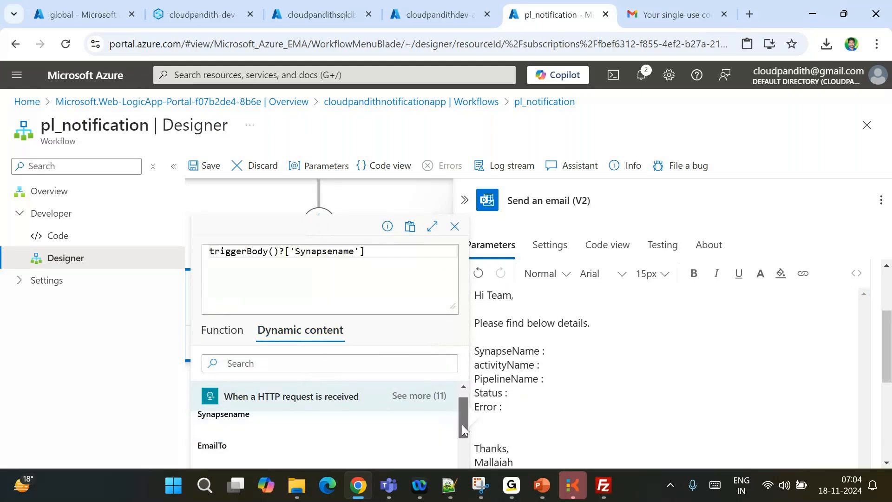
pyautogui.scroll(-2, 462, 425)
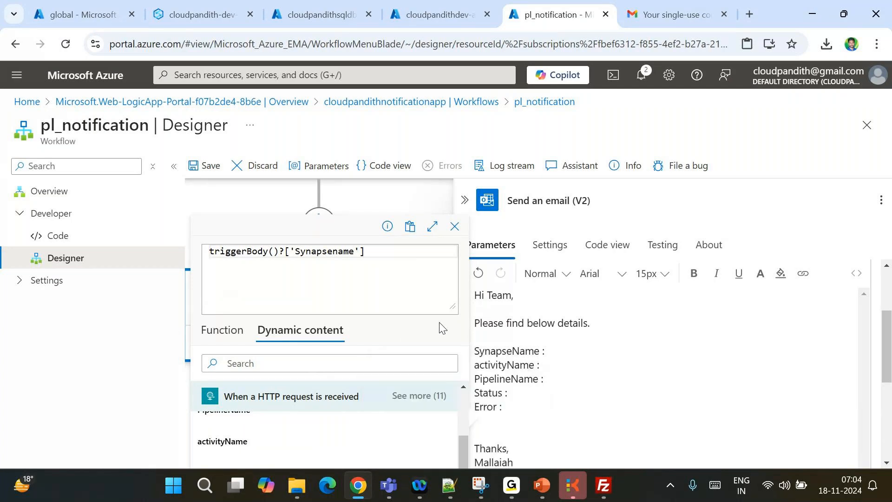
pyautogui.click(877, 44)
pyautogui.click(785, 324)
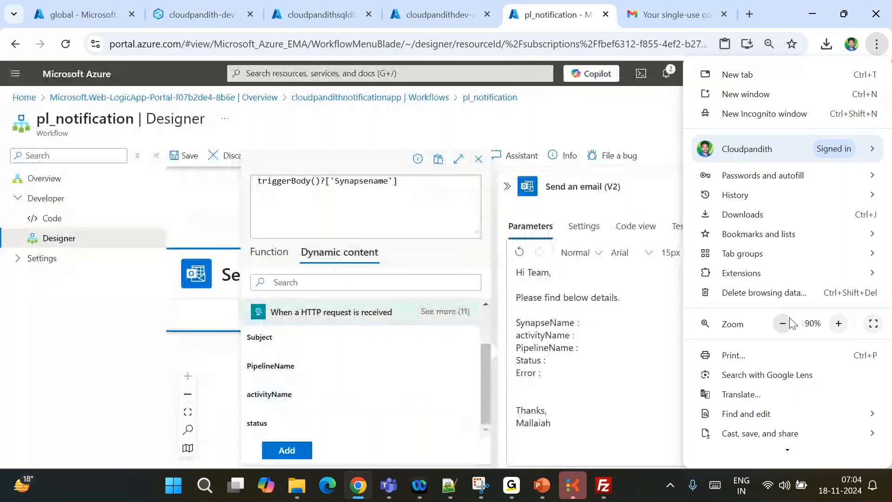
pyautogui.click(286, 453)
pyautogui.click(288, 451)
# Insert the activityName and PipelineName values after their matching labels
pyautogui.click(589, 335)
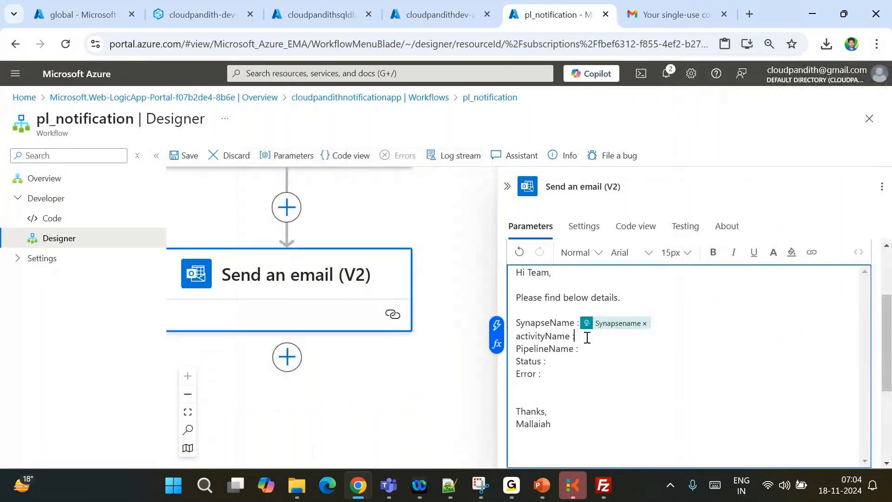
pyautogui.click(494, 344)
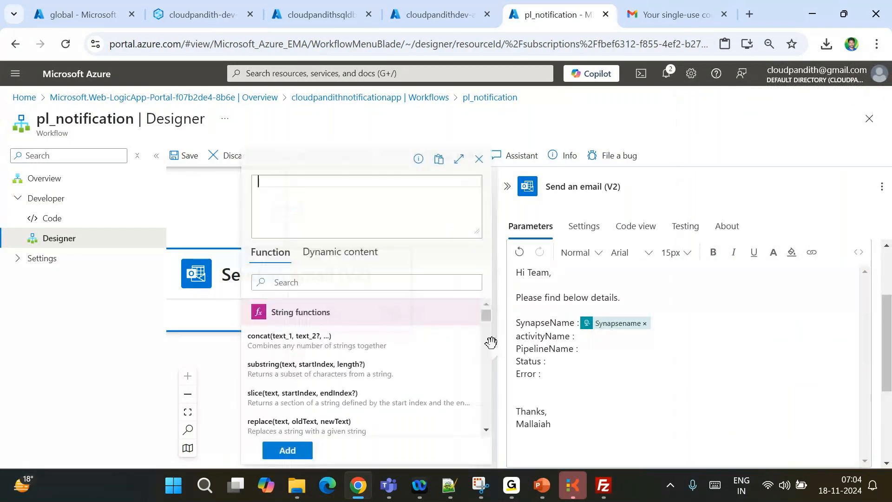
pyautogui.click(335, 252)
pyautogui.scroll(-2, 338, 387)
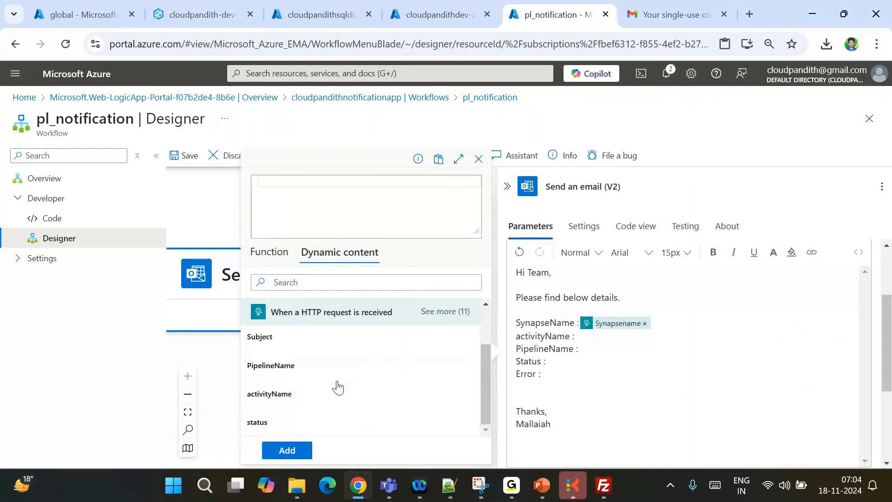
pyautogui.click(280, 396)
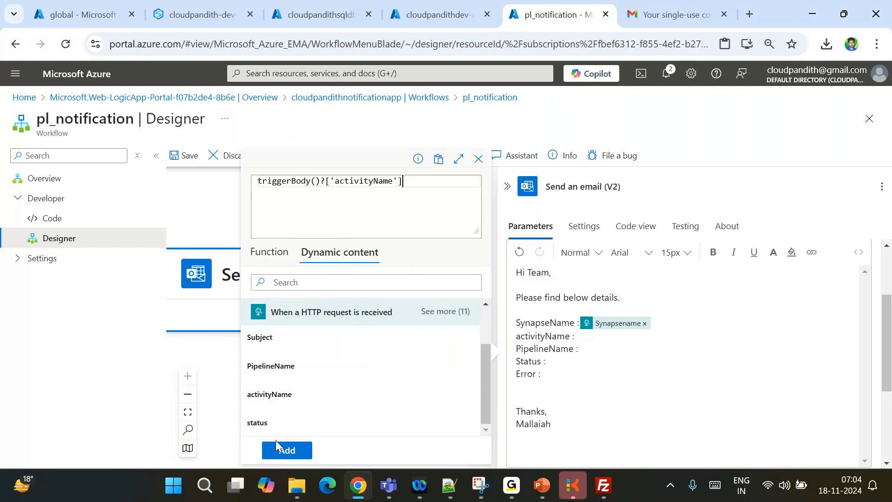
pyautogui.click(287, 450)
pyautogui.click(494, 356)
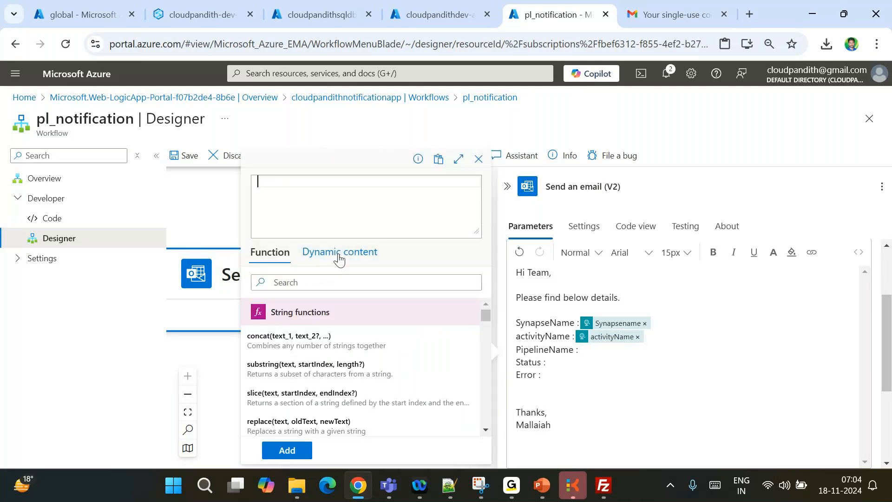
pyautogui.click(339, 259)
pyautogui.click(285, 426)
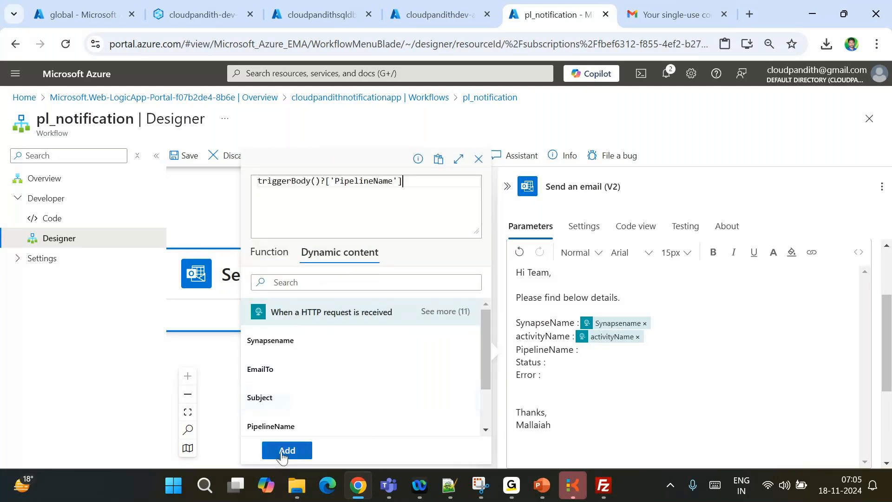
pyautogui.click(282, 453)
# Insert the request's status value after the Status : label
pyautogui.click(559, 364)
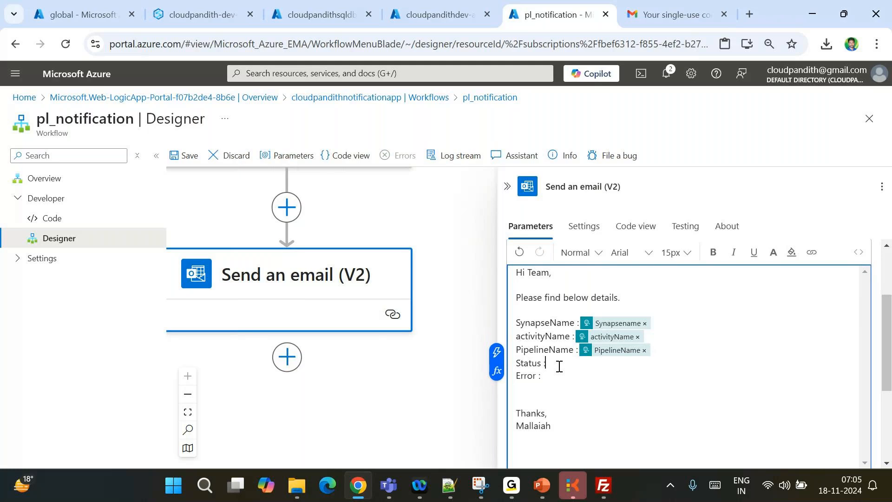
pyautogui.click(497, 370)
pyautogui.click(349, 252)
pyautogui.scroll(-2, 303, 412)
pyautogui.click(265, 423)
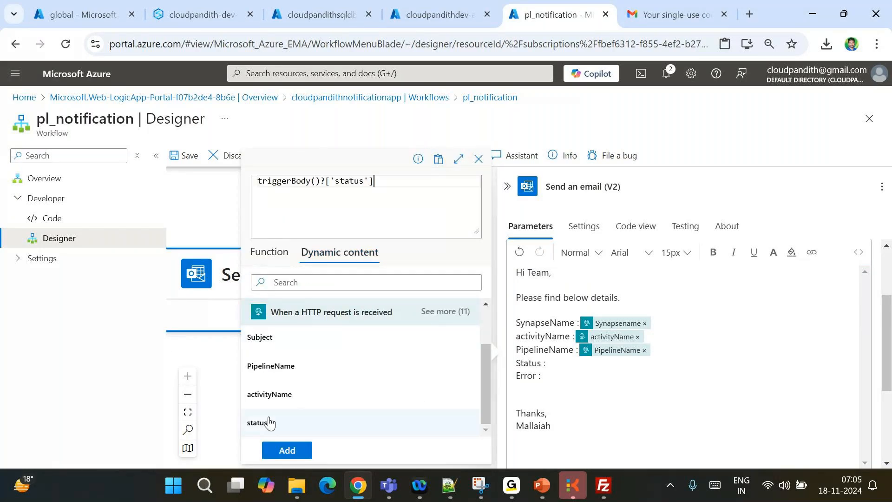
pyautogui.click(285, 450)
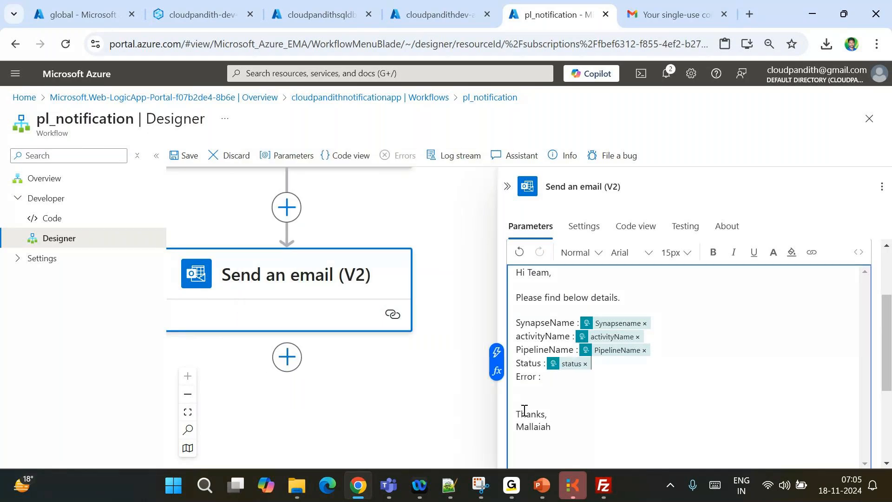
# Look for an error field, then delete the Error line from the body
pyautogui.click(548, 377)
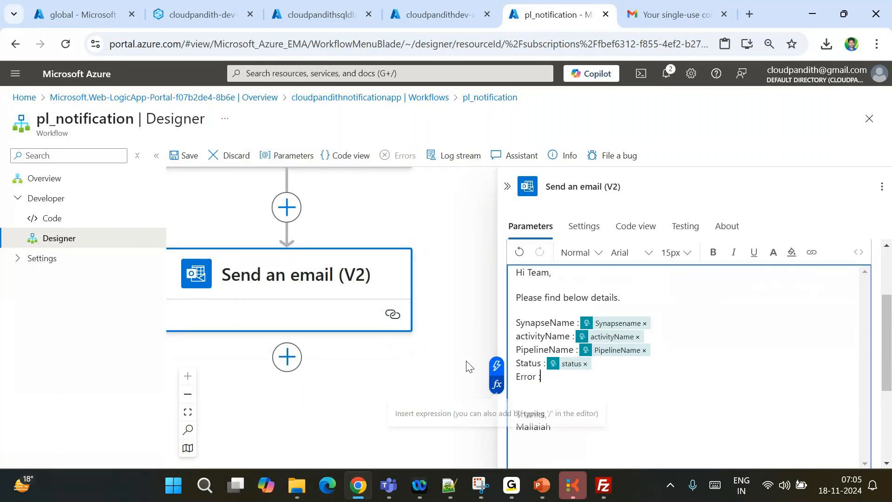
pyautogui.click(497, 385)
pyautogui.click(325, 252)
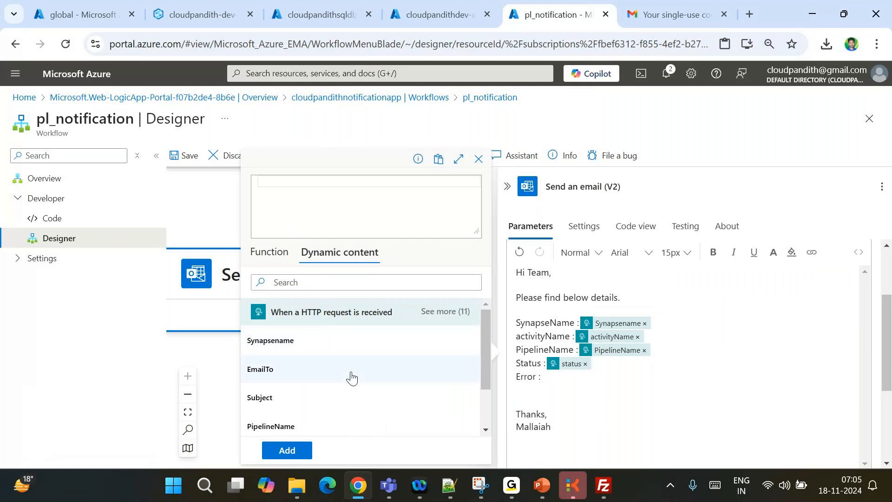
pyautogui.scroll(-2, 349, 376)
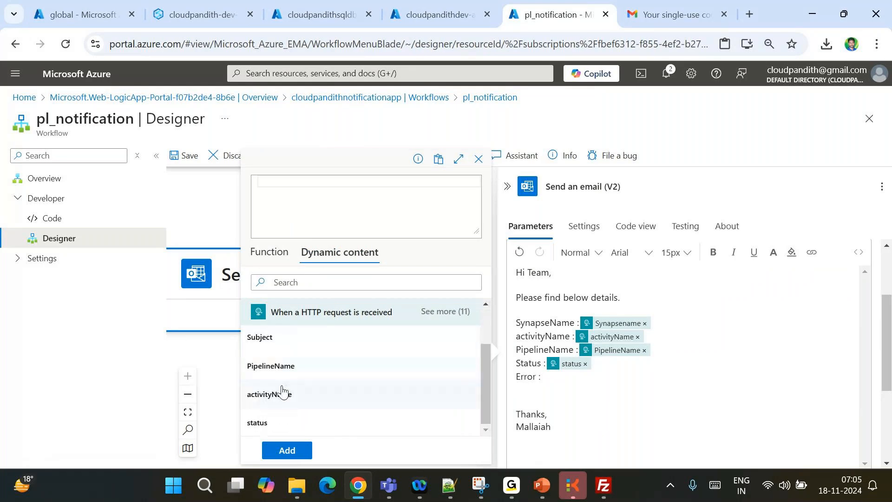
pyautogui.scroll(2, 271, 424)
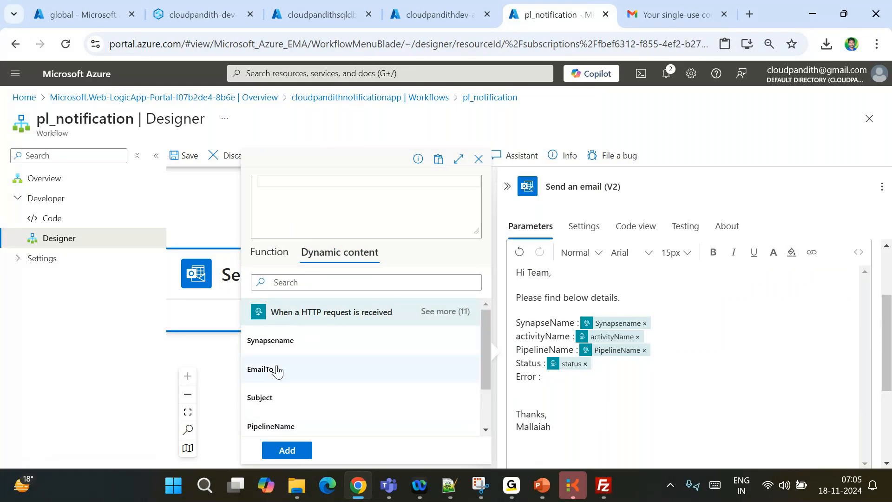
pyautogui.scroll(-2, 296, 415)
pyautogui.scroll(2, 295, 415)
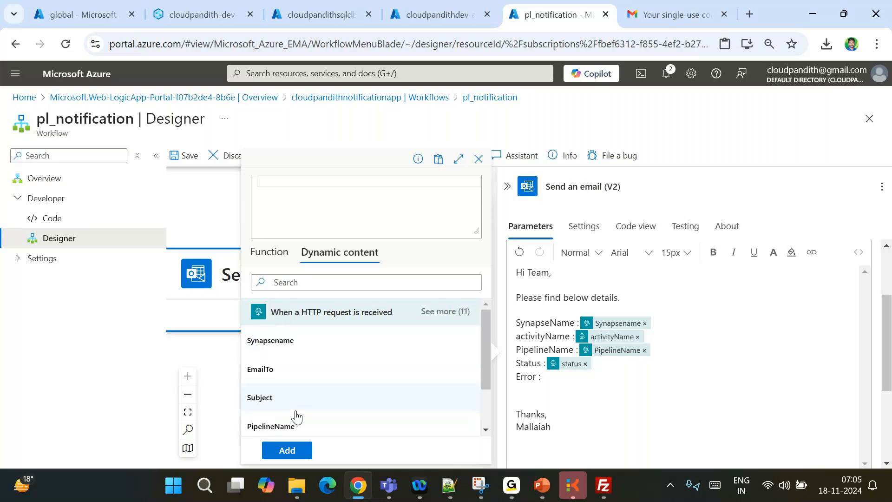
pyautogui.scroll(-3, 295, 415)
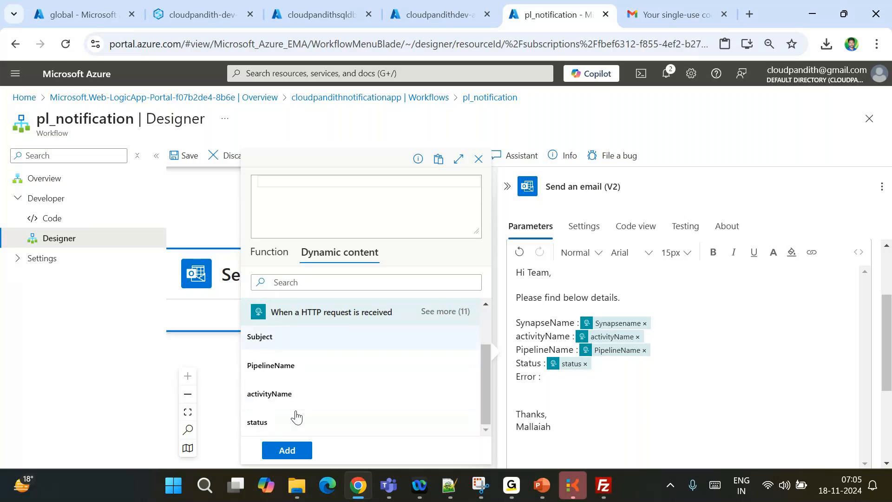
pyautogui.click(553, 375)
pyautogui.press('BackSpace')
pyautogui.press('BackSpace')
pyautogui.press('BackSpace')
pyautogui.press('BackSpace')
pyautogui.press('BackSpace')
pyautogui.press('BackSpace')
pyautogui.press('BackSpace')
pyautogui.press('BackSpace')
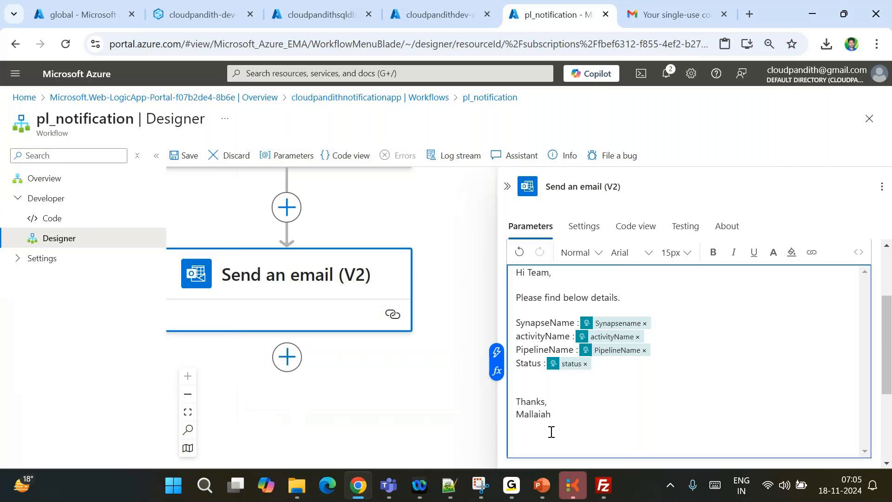
# Check the ErrorMessage property in Notepad++ and retype an 'Error :' line in the body
pyautogui.click(449, 485)
pyautogui.doubleClick(114, 234)
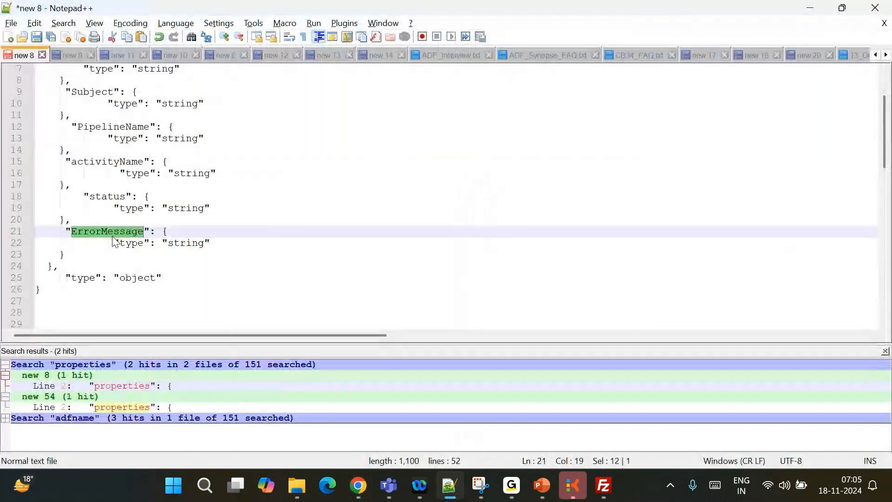
pyautogui.hotkey('alt', 'Tab')
pyautogui.hotkey('alt', 'Tab')
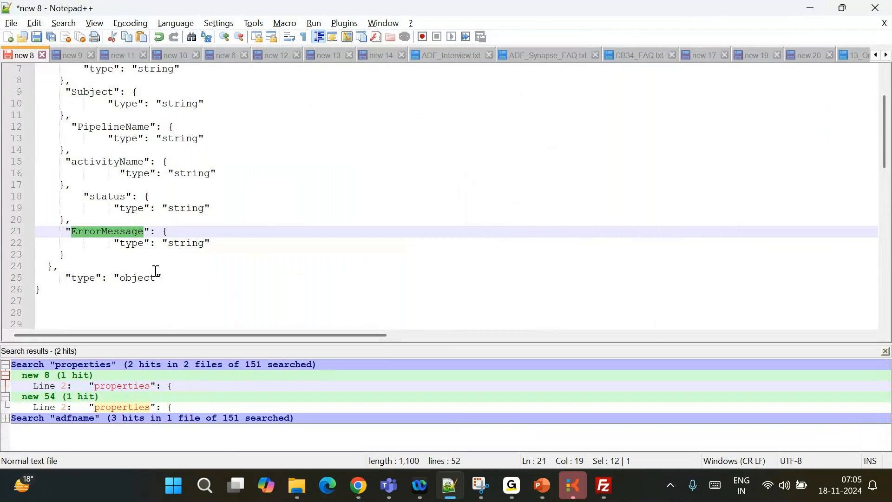
pyautogui.hotkey('alt', 'Tab')
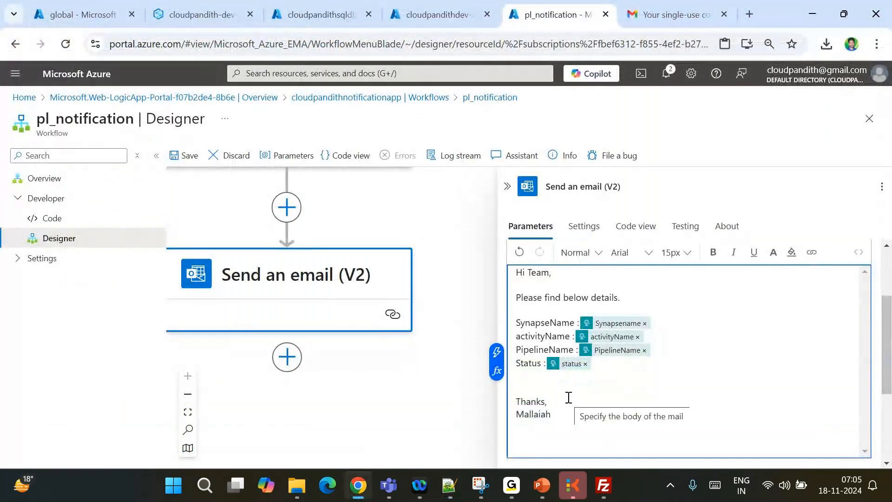
pyautogui.press('Return')
pyautogui.write('Error')
pyautogui.press('BackSpace')
pyautogui.write('o')
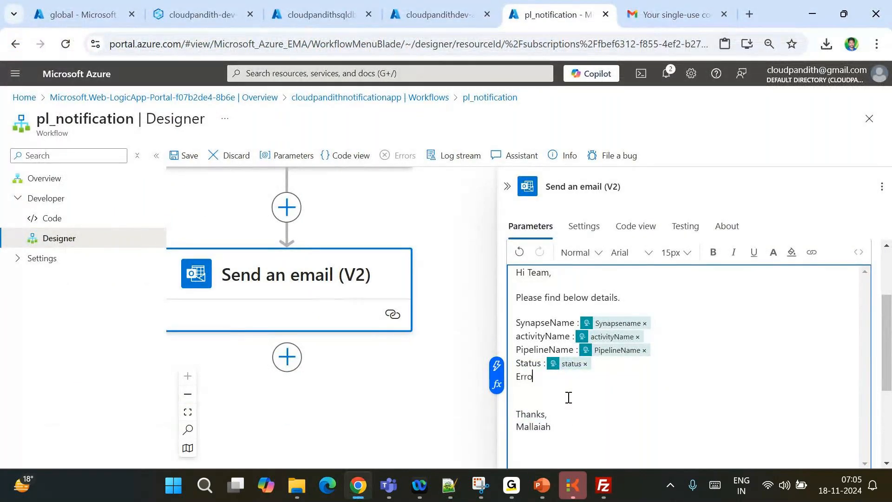
pyautogui.write('r :')
pyautogui.click(506, 385)
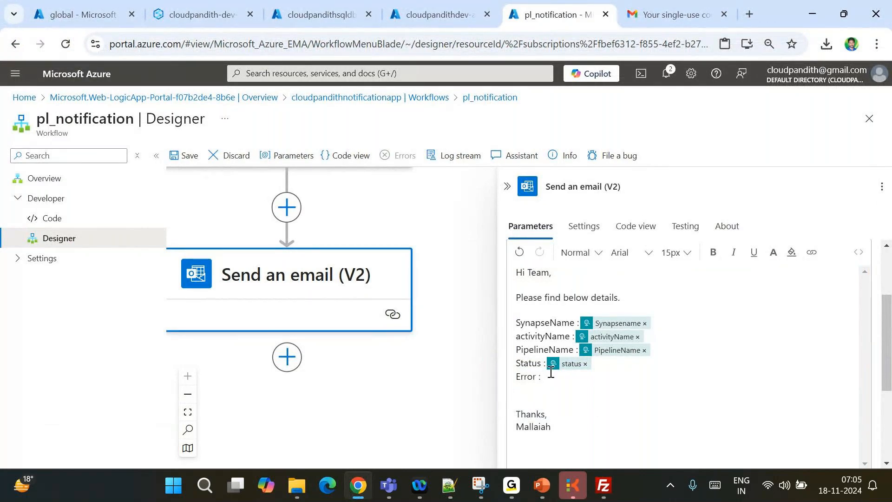
pyautogui.click(551, 372)
# Insert the request's ErrorMessage dynamic value after the Error : label
pyautogui.click(498, 390)
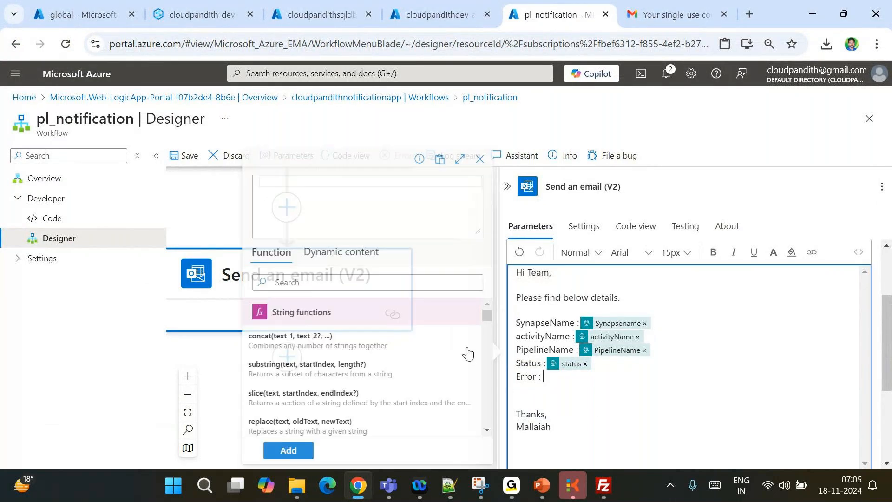
pyautogui.click(334, 261)
pyautogui.scroll(-2, 312, 381)
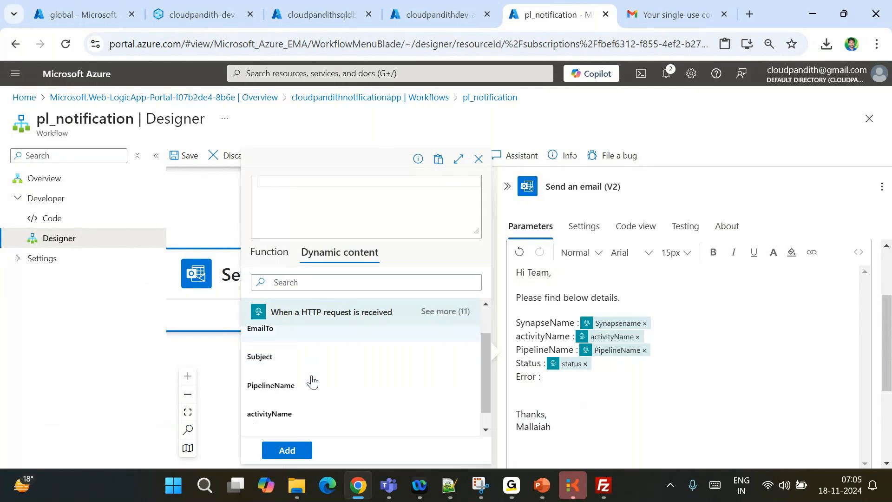
pyautogui.click(442, 316)
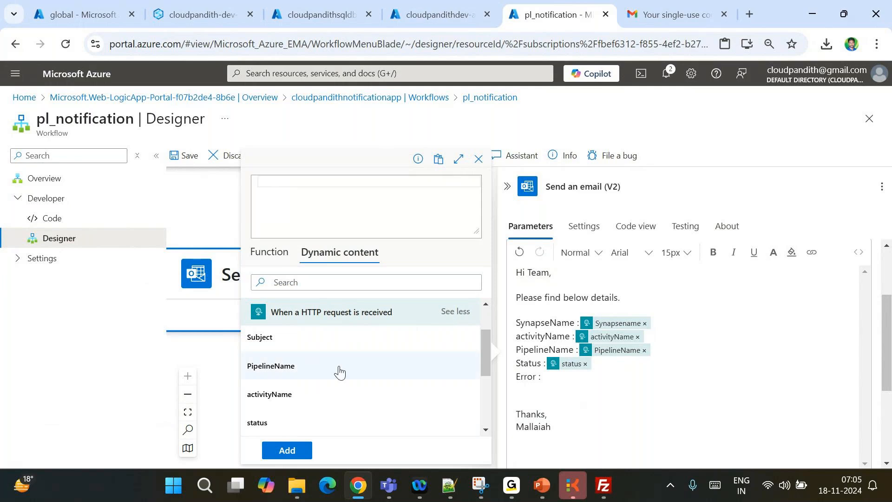
pyautogui.scroll(-3, 339, 370)
pyautogui.click(286, 346)
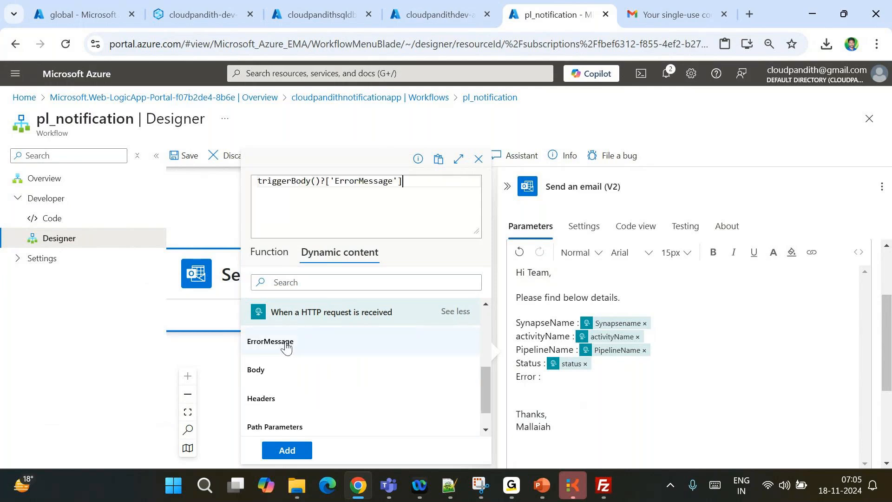
pyautogui.click(291, 458)
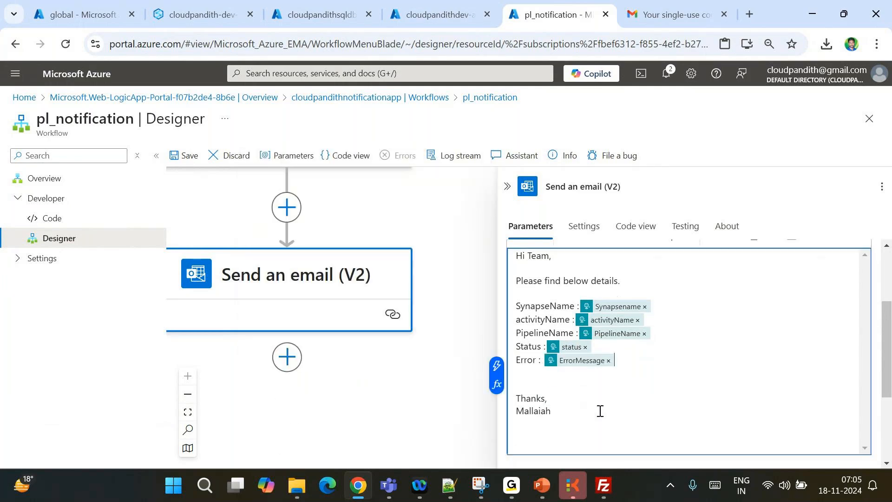
pyautogui.scroll(3, 600, 411)
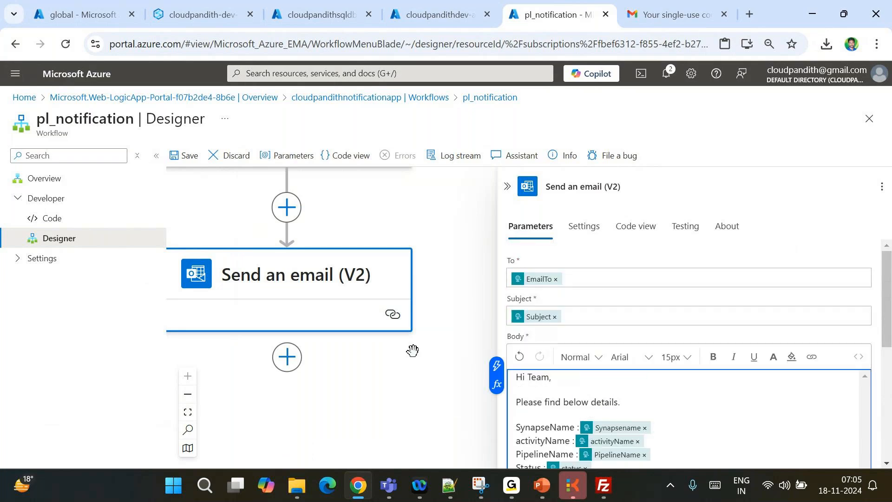
# Save pl_notification, copy the HTTP request trigger's URL, and return to Synapse
pyautogui.click(188, 156)
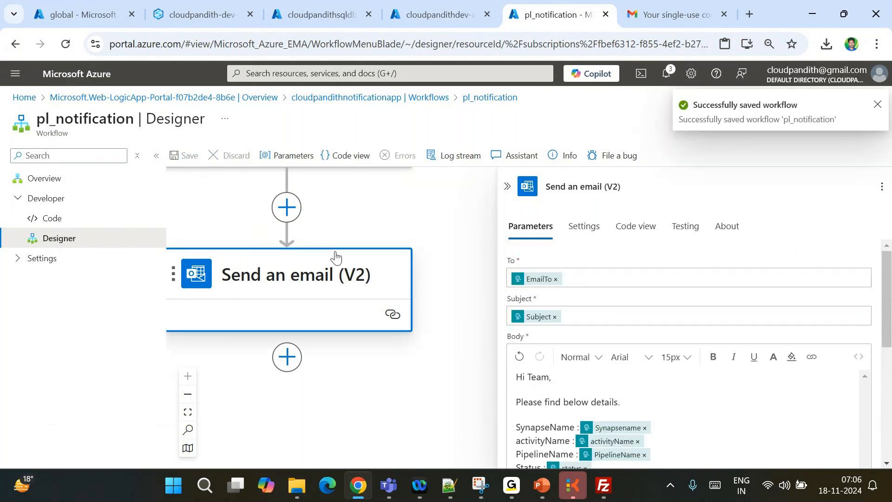
pyautogui.click(315, 205)
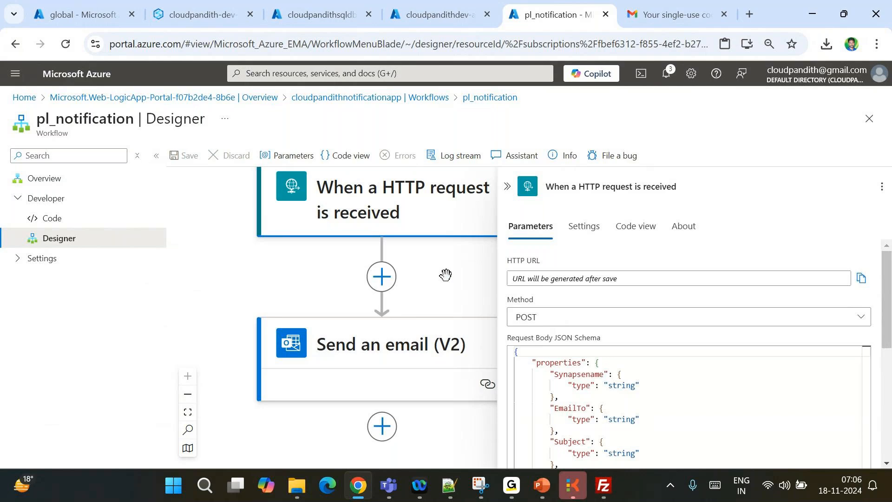
pyautogui.click(861, 279)
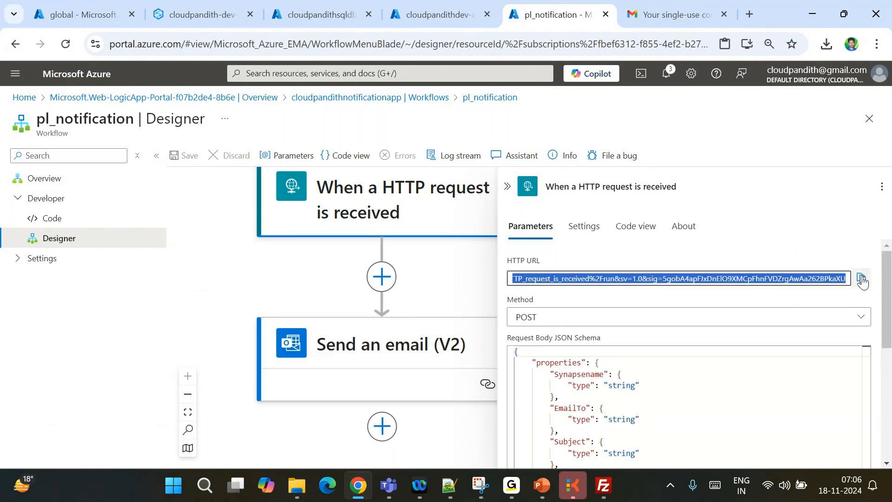
pyautogui.click(204, 15)
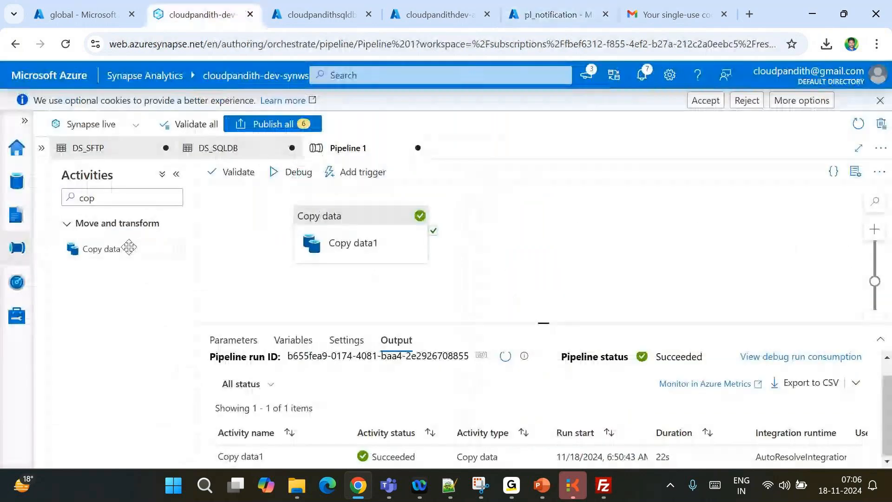
# Add a Web activity and link it to Copy data1's success output
pyautogui.doubleClick(113, 203)
pyautogui.write('we')
pyautogui.moveTo(113, 250); pyautogui.dragTo(550, 234)
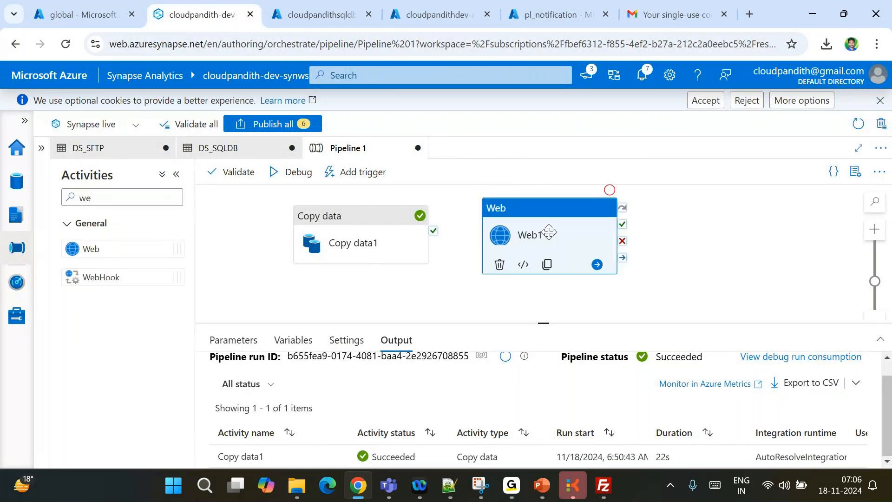
pyautogui.moveTo(434, 231); pyautogui.dragTo(551, 234)
# Paste the Logic App URL into Web1's URL and set Method to POST
pyautogui.click(277, 341)
pyautogui.click(414, 375)
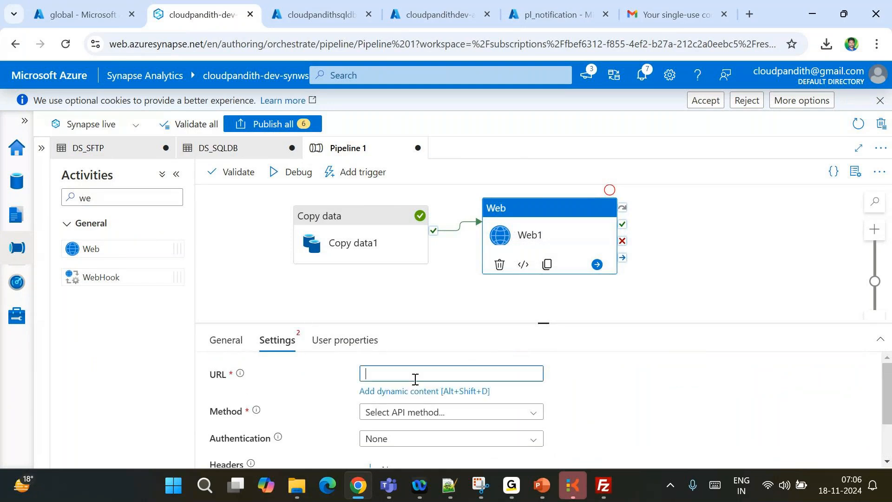
pyautogui.hotkey('ctrl', 'v')
pyautogui.scroll(-2, 415, 380)
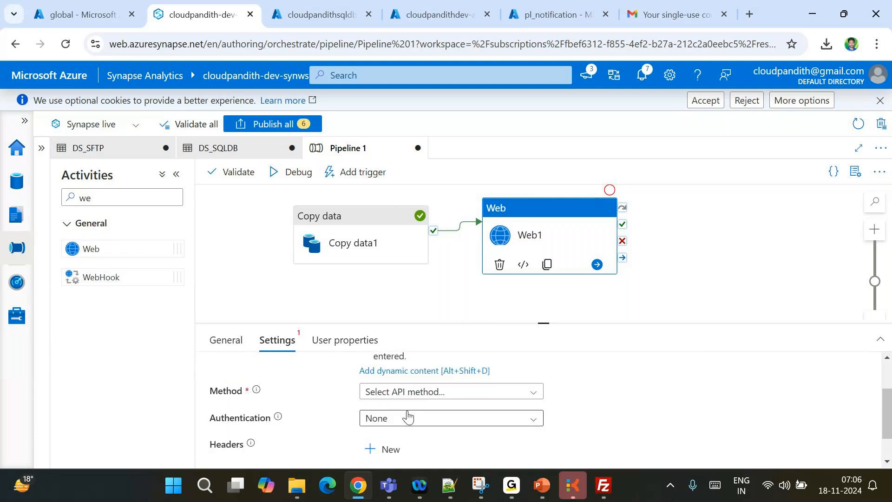
pyautogui.click(394, 382)
pyautogui.click(380, 445)
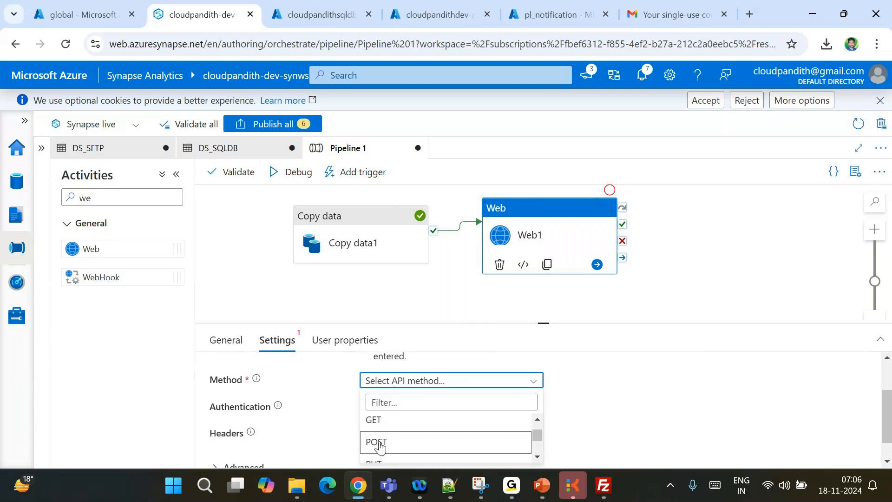
pyautogui.click(380, 445)
# Check the JSON payload notes, then return to Web1's Body field
pyautogui.click(450, 486)
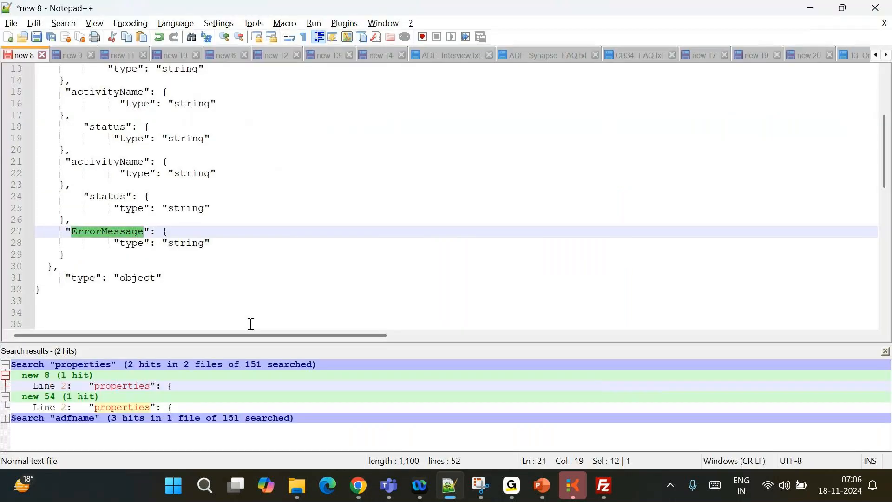
pyautogui.scroll(-4, 165, 270)
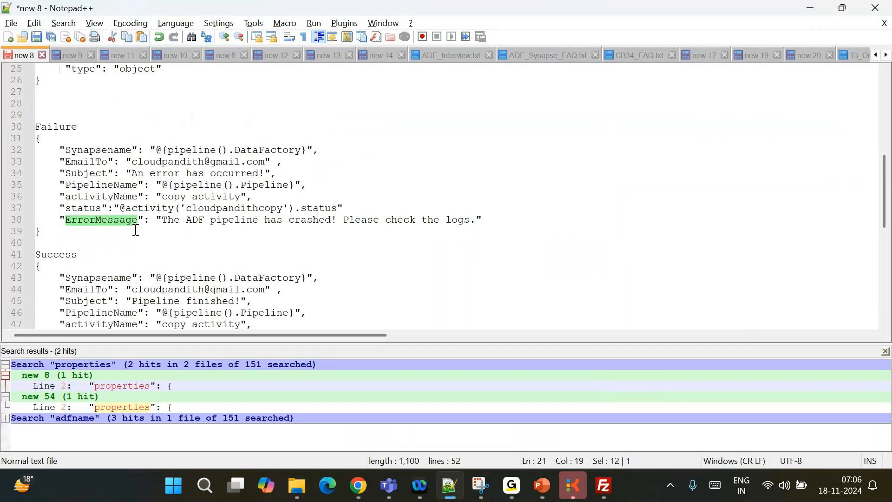
pyautogui.scroll(-2, 136, 229)
pyautogui.moveTo(38, 289); pyautogui.dragTo(13, 199)
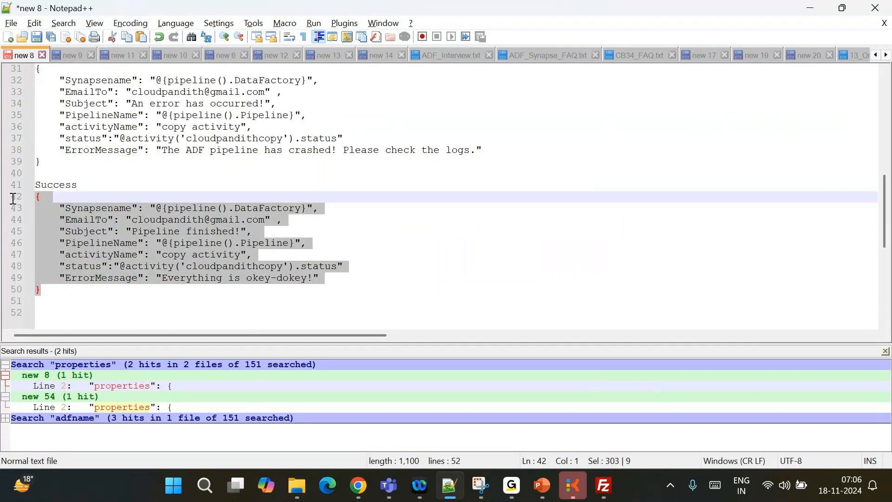
pyautogui.click(358, 485)
pyautogui.click(408, 409)
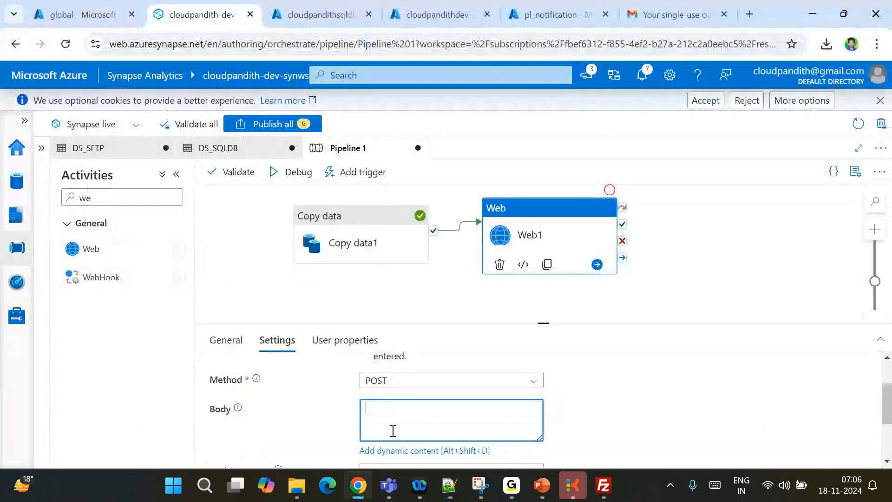
# Paste the Success JSON payload and set Synapsename to the workspace-name system variable wrapped in @{ }
pyautogui.click(386, 451)
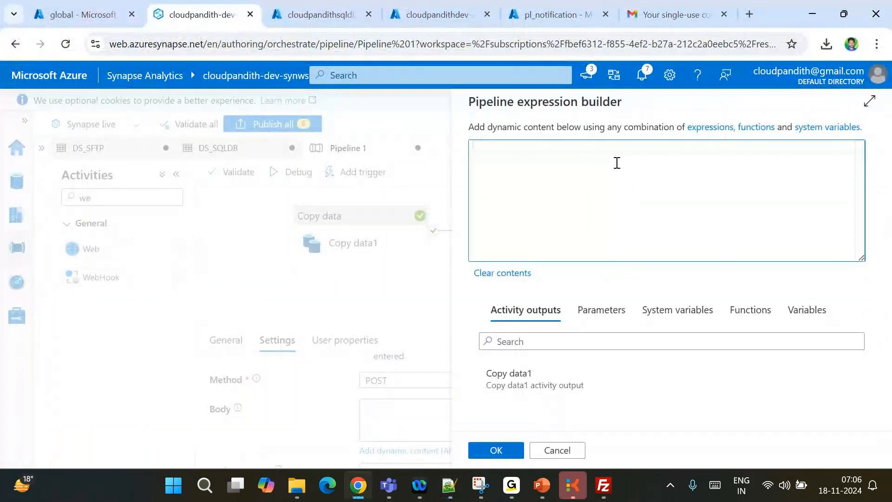
pyautogui.hotkey('ctrl', 'v')
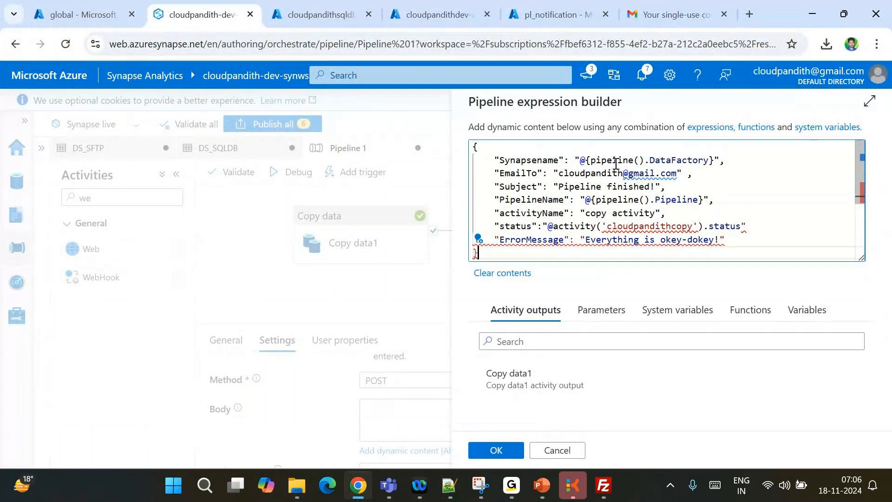
pyautogui.moveTo(580, 161); pyautogui.dragTo(716, 160)
pyautogui.press('BackSpace')
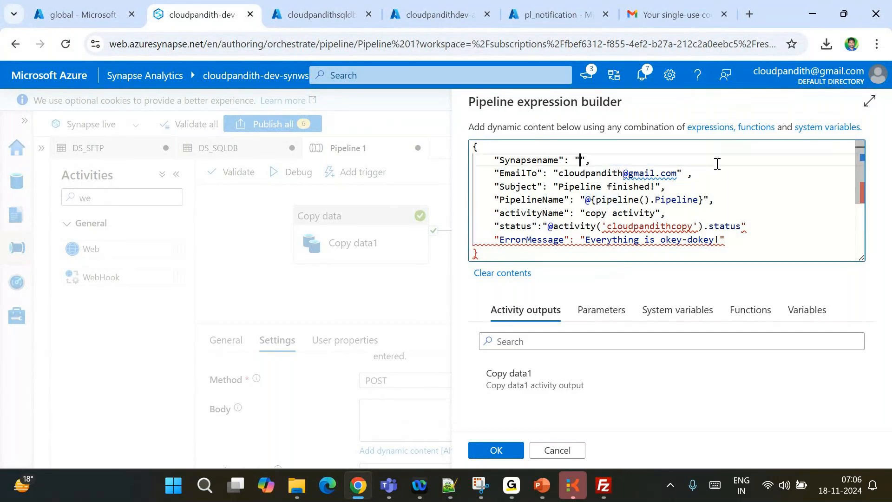
pyautogui.click(668, 316)
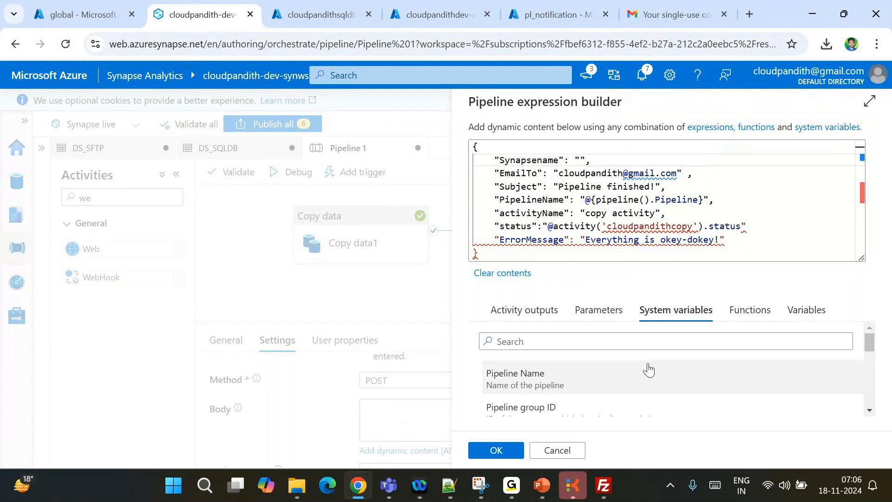
pyautogui.scroll(-5, 572, 399)
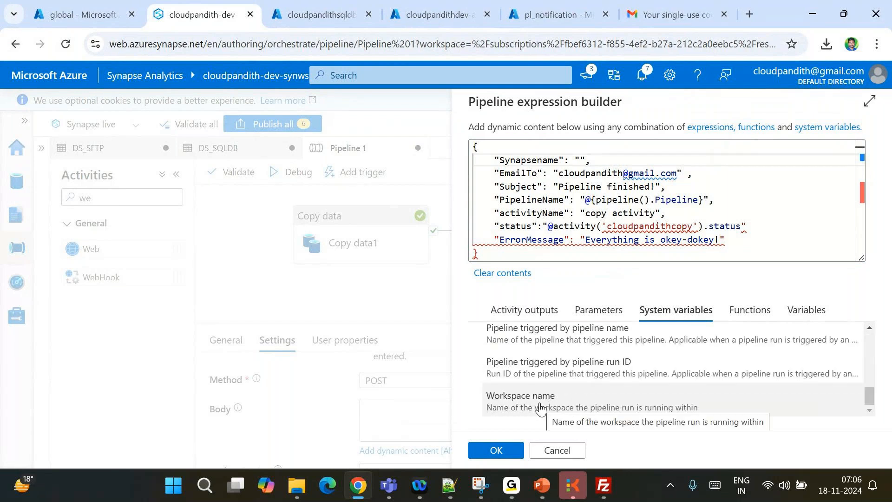
pyautogui.click(582, 160)
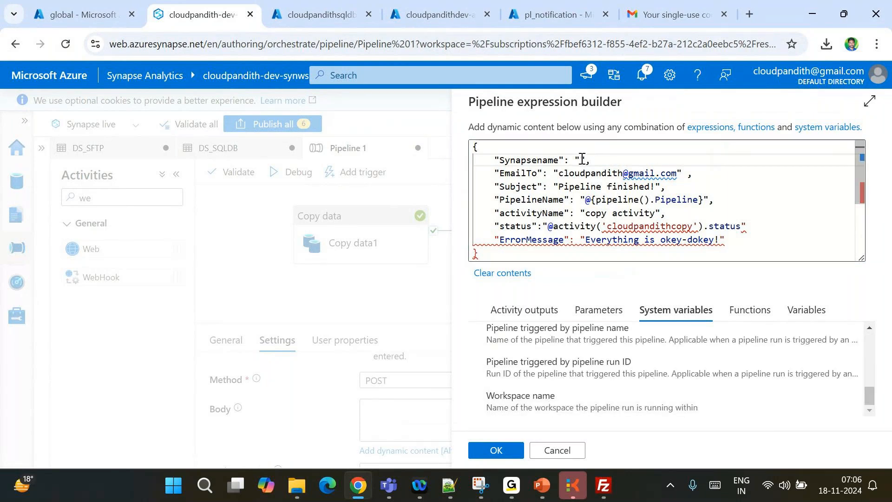
pyautogui.click(519, 399)
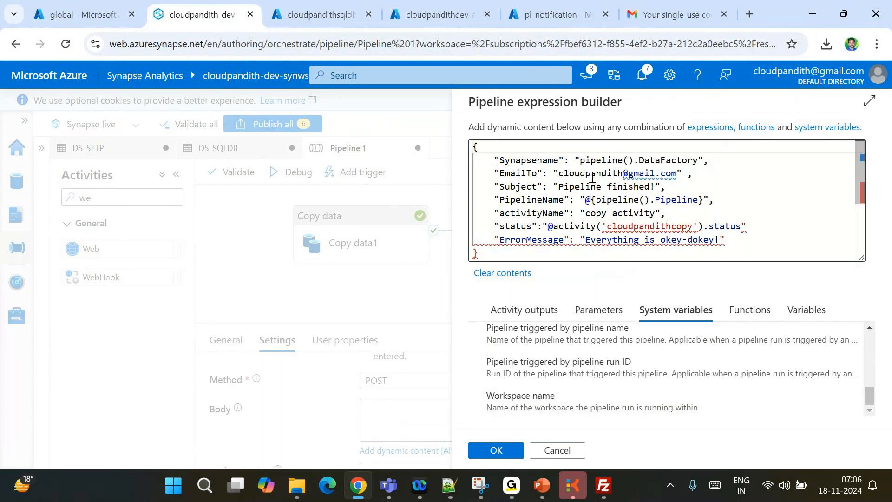
pyautogui.click(582, 160)
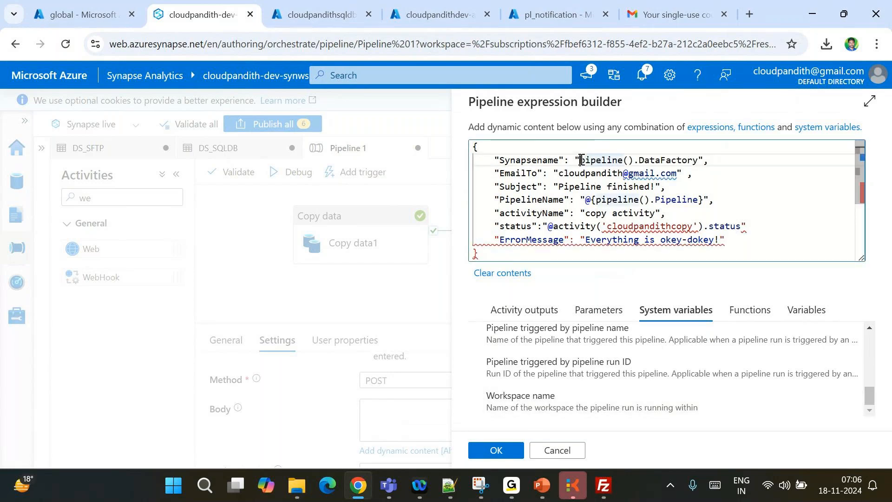
pyautogui.write('@{')
pyautogui.click(712, 160)
pyautogui.write('}')
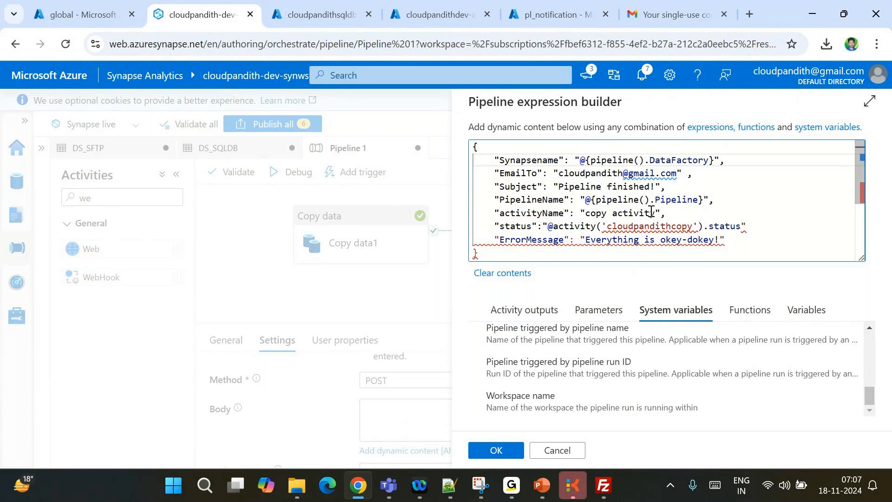
pyautogui.scroll(5, 574, 361)
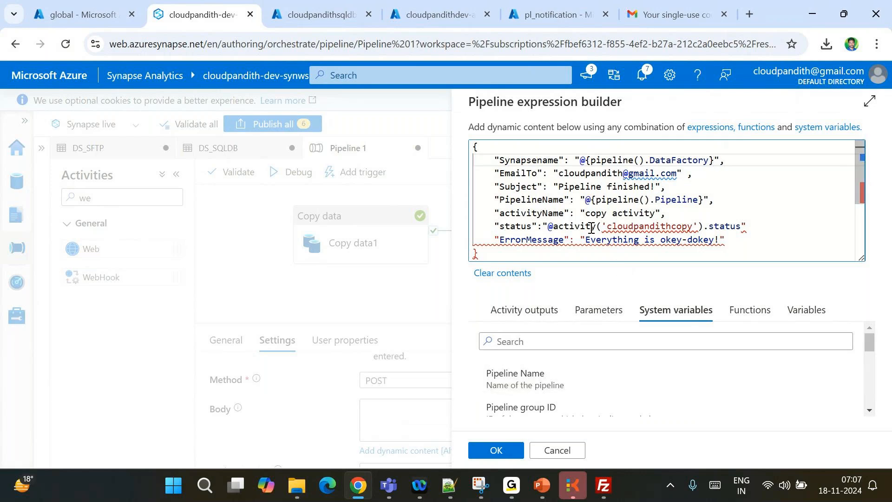
# Replace the status value with {activity('Copy data1').status}, followed by a trailing comma
pyautogui.moveTo(549, 227); pyautogui.dragTo(742, 228)
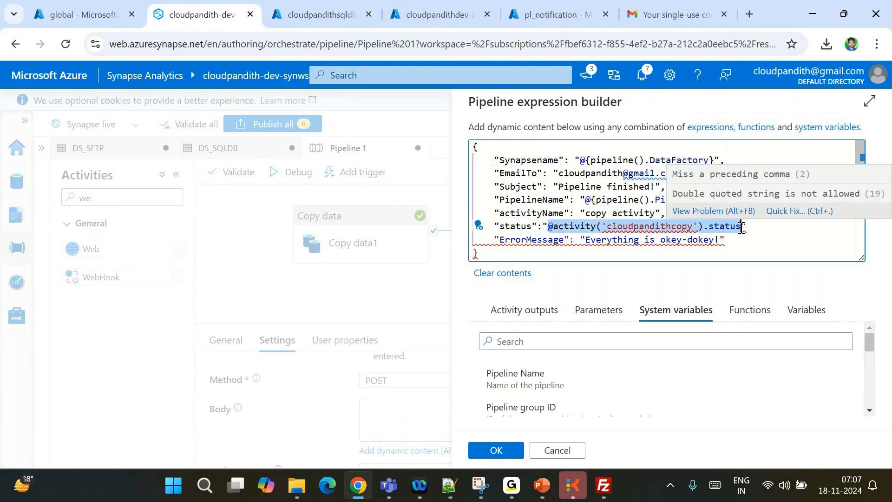
pyautogui.press('BackSpace')
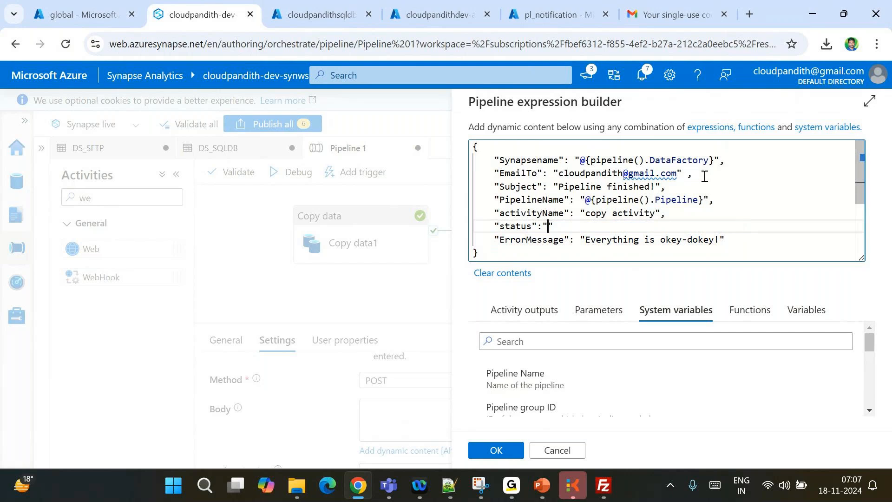
pyautogui.click(527, 314)
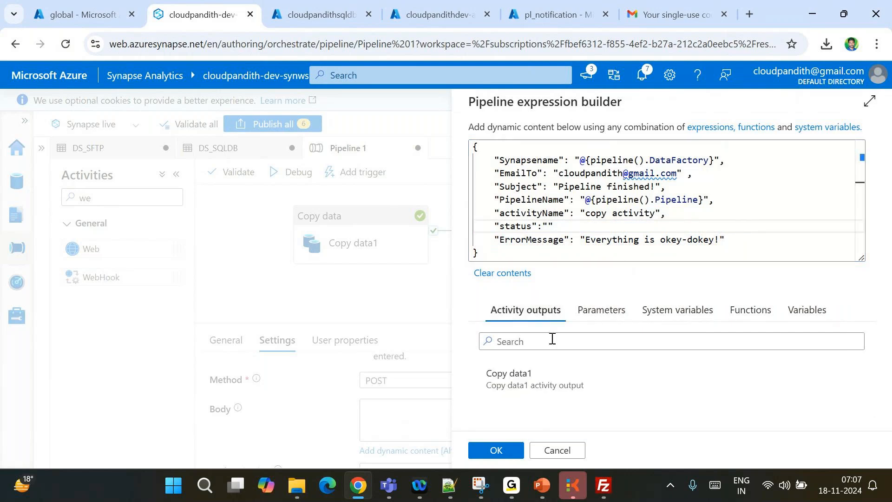
pyautogui.click(538, 375)
pyautogui.click(550, 228)
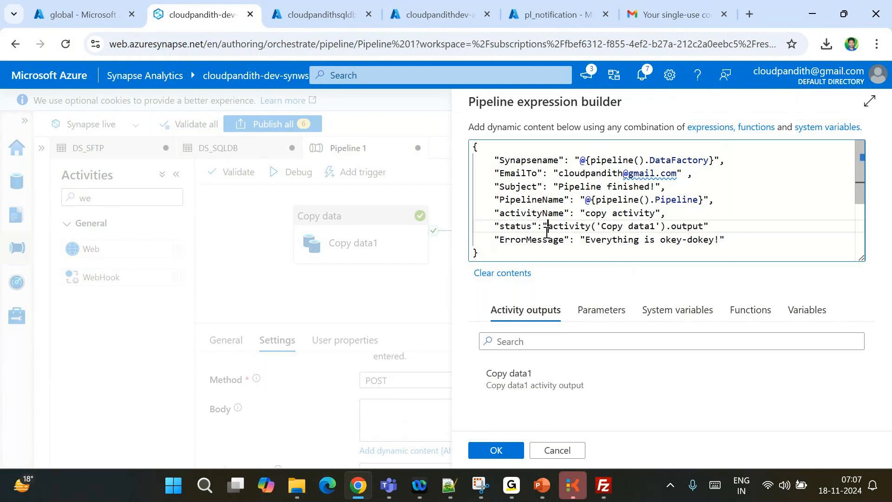
pyautogui.write('{')
pyautogui.doubleClick(692, 226)
pyautogui.write('status')
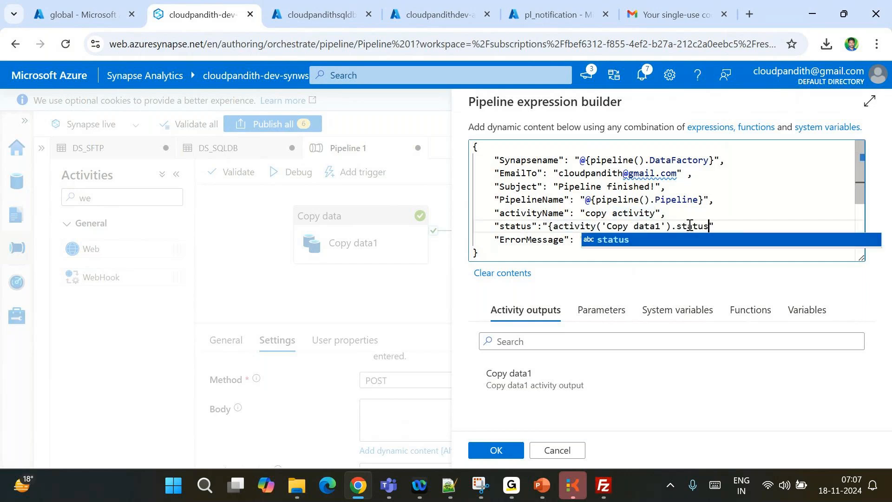
pyautogui.press('Escape')
pyautogui.write('}"')
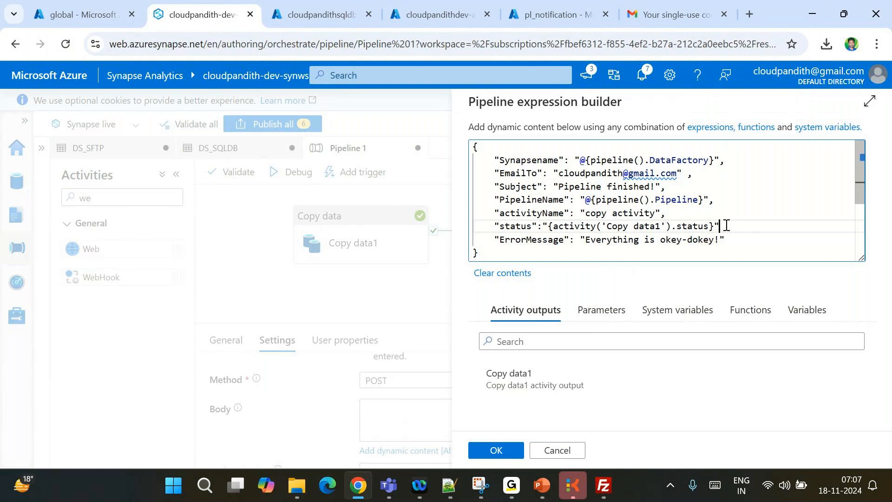
pyautogui.write(',')
# Review the finished payload and save the body expression
pyautogui.doubleClick(544, 239)
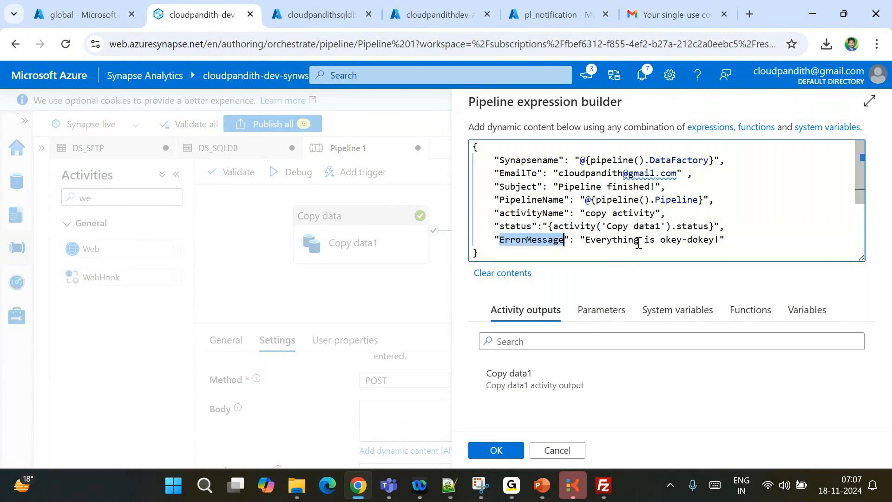
pyautogui.scroll(-3, 705, 241)
pyautogui.scroll(3, 705, 241)
pyautogui.click(589, 214)
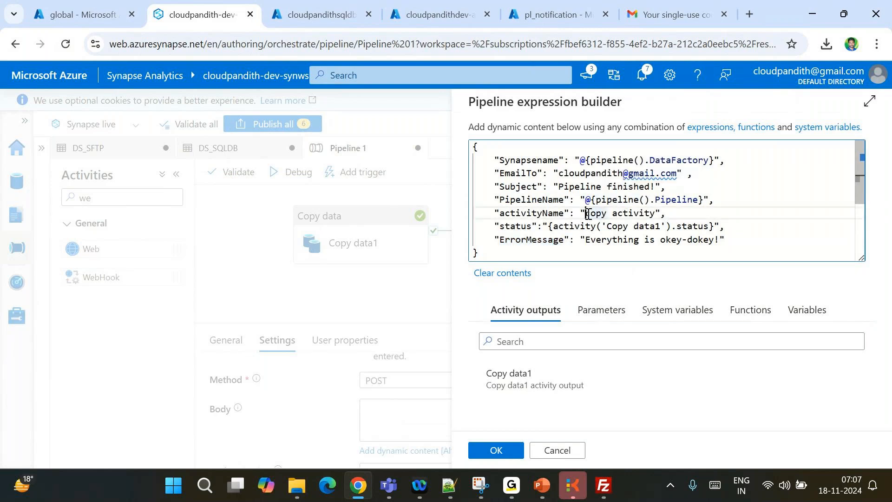
pyautogui.hotkey('ctrl', 'a')
pyautogui.click(495, 450)
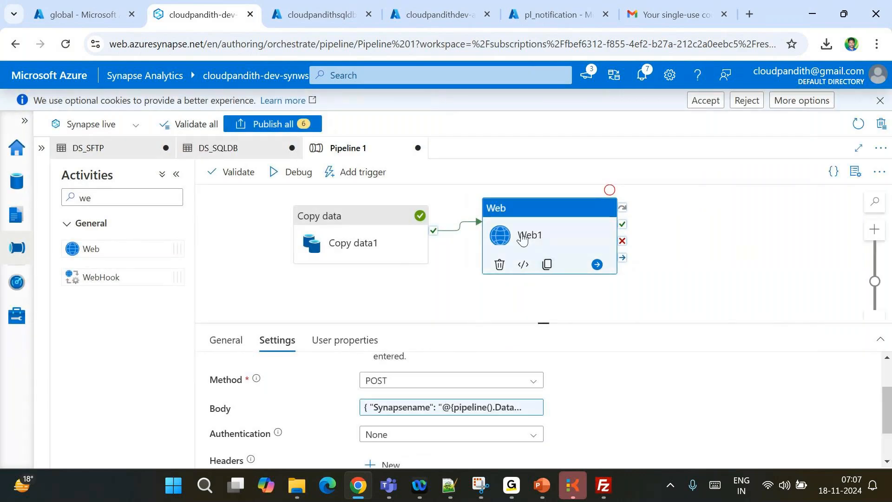
# Duplicate Web1, link it to Copy data1's failure output, and name it Failure_Notification
pyautogui.moveTo(528, 233); pyautogui.dragTo(543, 208)
pyautogui.click(566, 266)
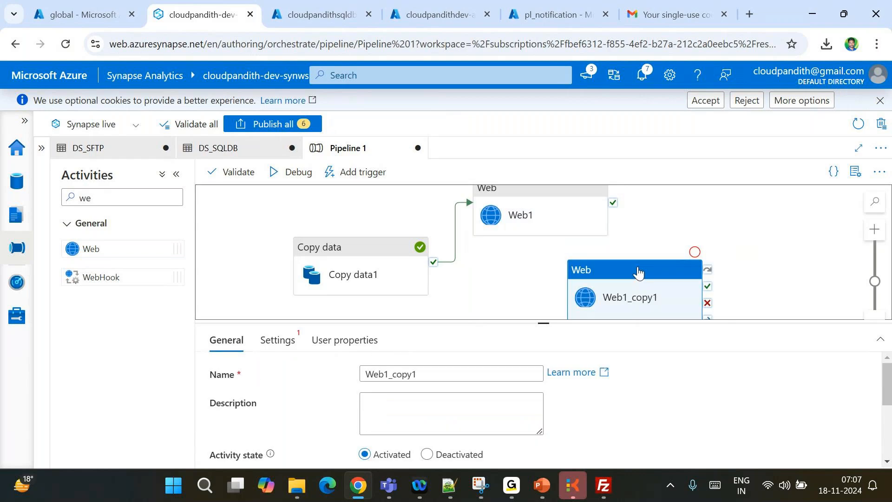
pyautogui.moveTo(433, 274); pyautogui.dragTo(584, 297)
pyautogui.click(444, 367)
pyautogui.hotkey('ctrl', 'a')
pyautogui.write('Fail')
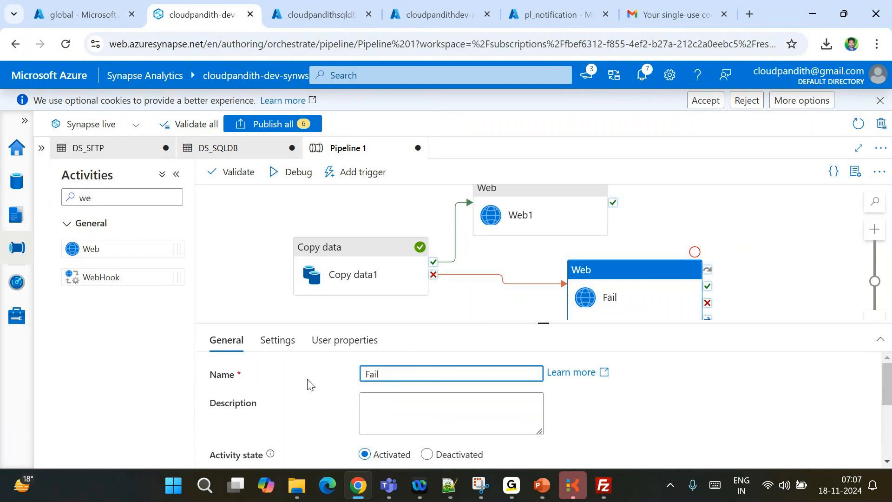
pyautogui.write('ure_Notification')
# Rename Web1 to Success_Notification
pyautogui.click(534, 219)
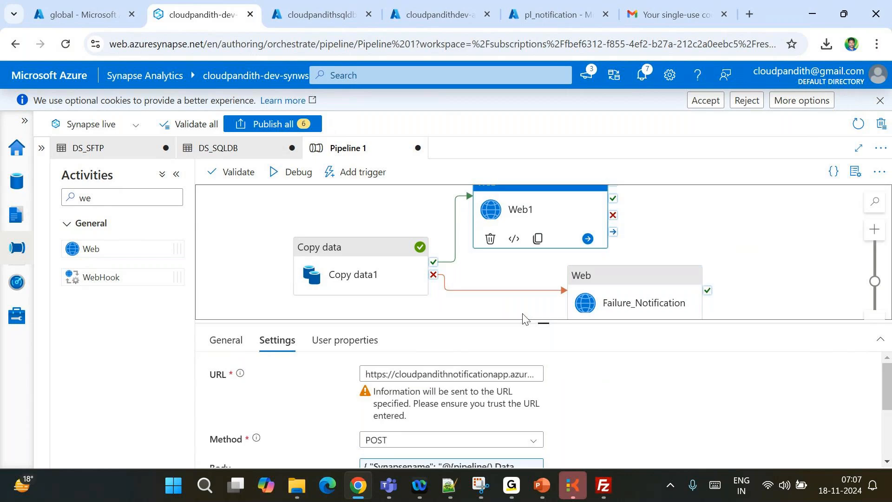
pyautogui.click(234, 340)
pyautogui.click(385, 372)
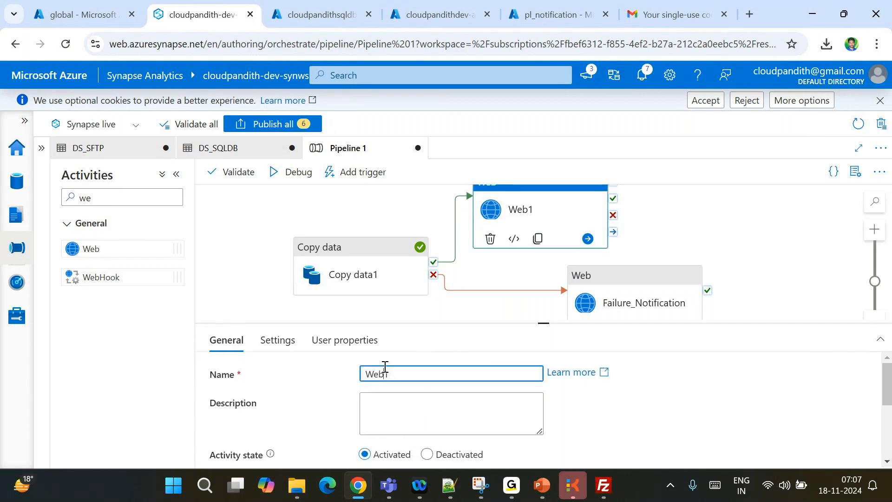
pyautogui.write('Success_NOTI')
pyautogui.press('BackSpace')
pyautogui.press('BackSpace')
pyautogui.press('BackSpace')
pyautogui.write('otifi')
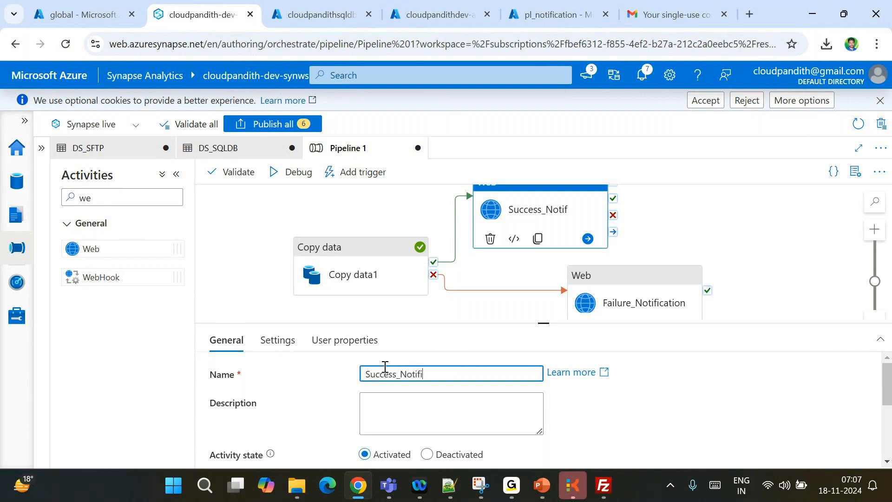
pyautogui.write('cation')
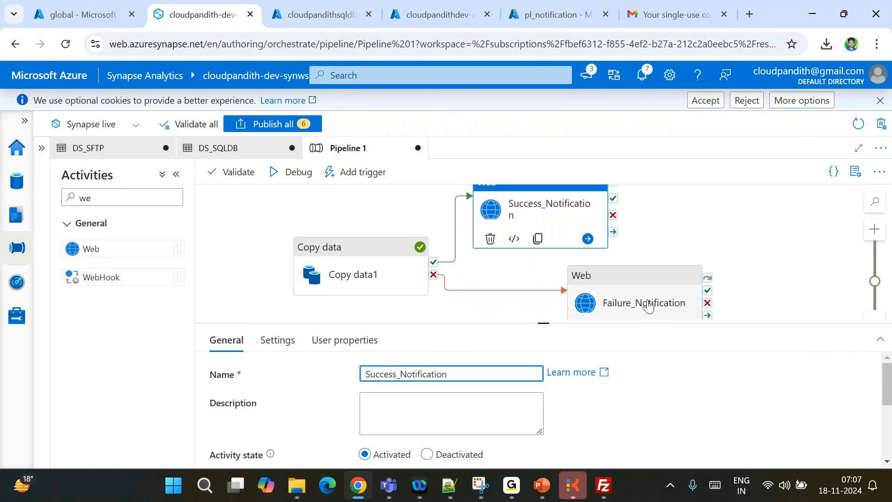
# Open Failure_Notification's request Body for editing
pyautogui.click(649, 306)
pyautogui.click(279, 339)
pyautogui.scroll(-1, 408, 396)
pyautogui.click(408, 402)
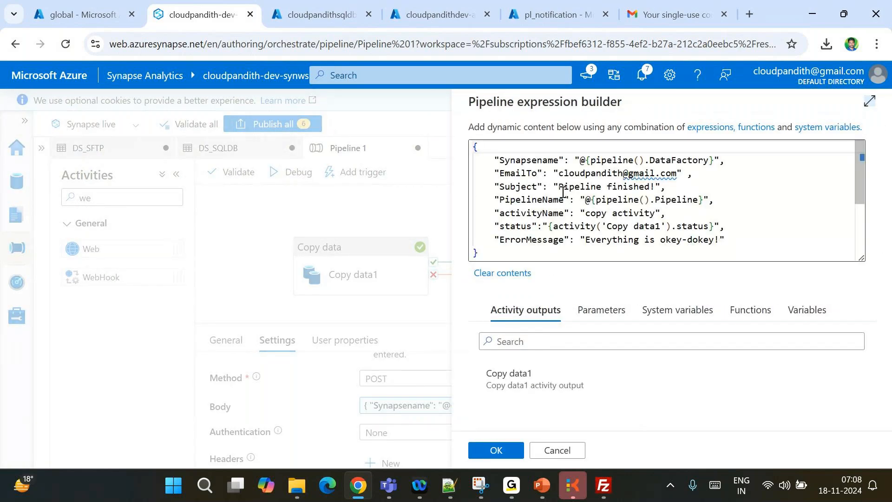
# Change Subject to 'Pipeline Failed!' and ErrorMessage to 'Pipeline has some errors', then save
pyautogui.doubleClick(633, 187)
pyautogui.write('Failed')
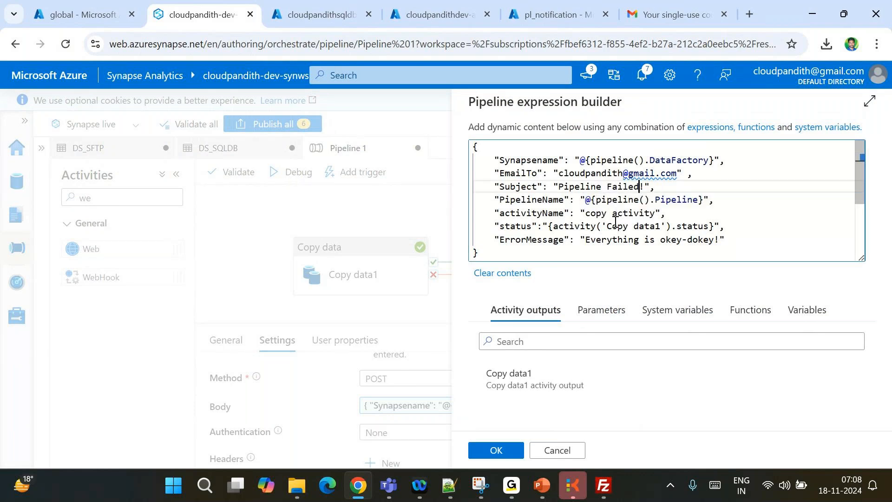
pyautogui.click(586, 240)
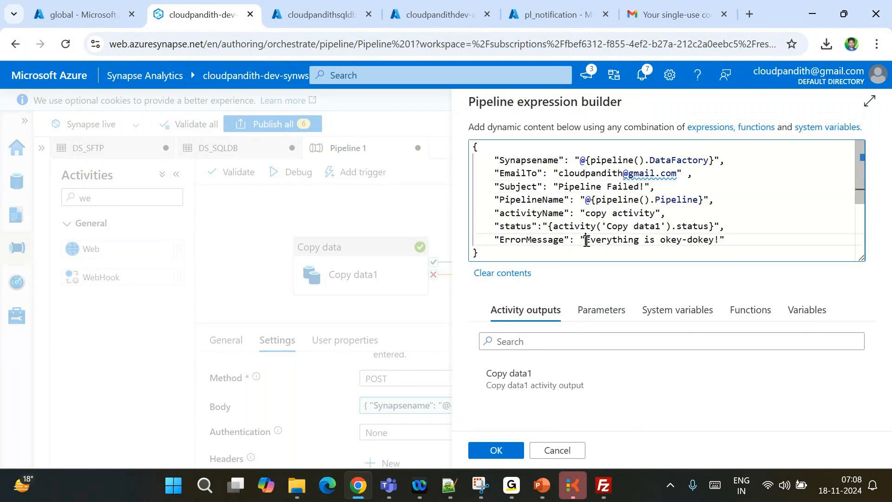
pyautogui.moveTo(587, 240); pyautogui.dragTo(721, 241)
pyautogui.write('pipe')
pyautogui.press('BackSpace')
pyautogui.press('BackSpace')
pyautogui.press('BackSpace')
pyautogui.press('BackSpace')
pyautogui.write('Pipeline has some errors')
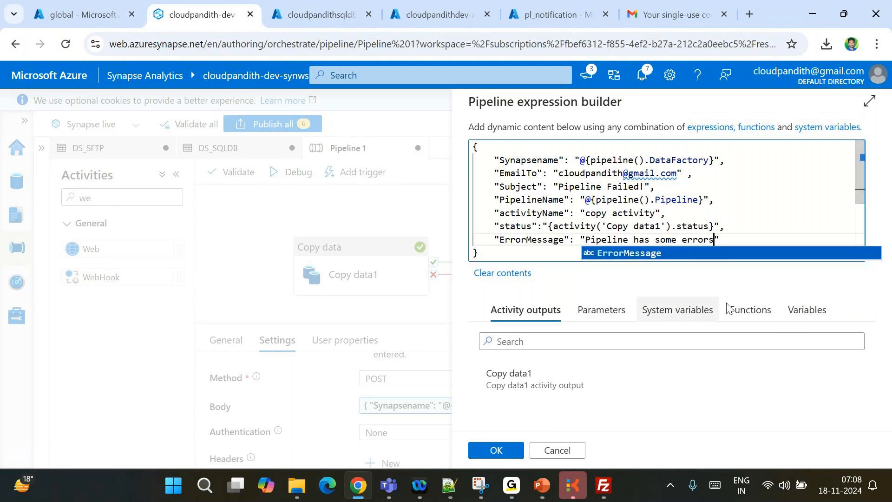
pyautogui.click(502, 451)
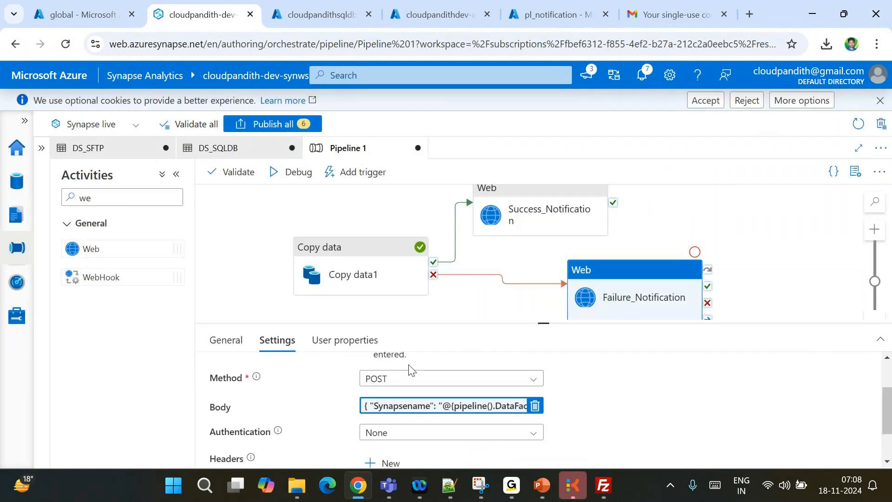
# Auto-align the pipeline activities and enlarge the canvas view
pyautogui.rightClick(316, 200)
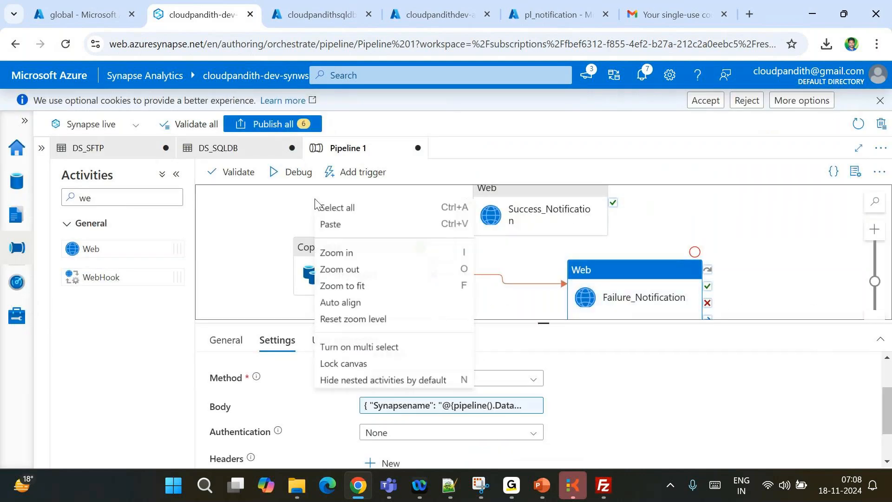
pyautogui.click(346, 303)
pyautogui.moveTo(557, 324); pyautogui.dragTo(562, 396)
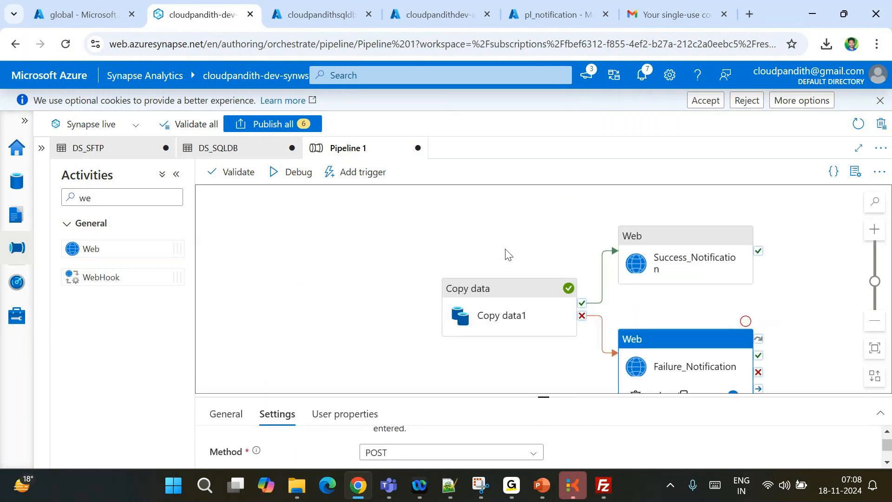
pyautogui.moveTo(531, 235); pyautogui.dragTo(369, 215)
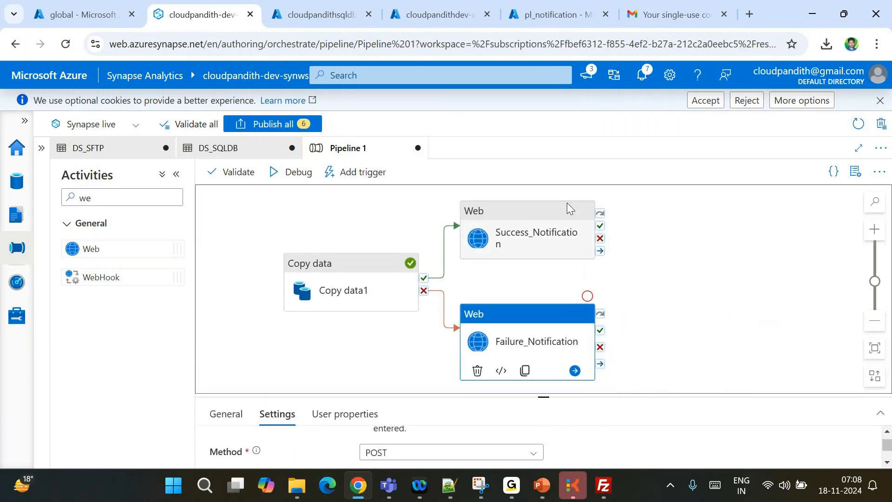
pyautogui.click(877, 44)
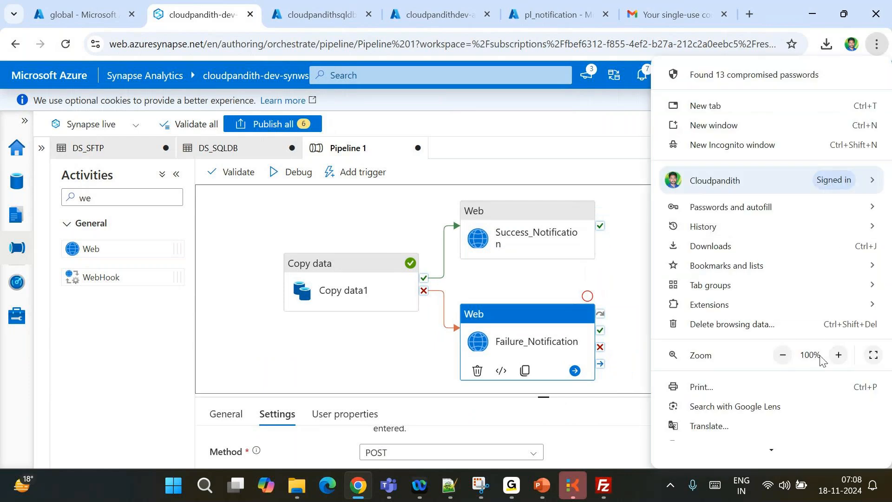
pyautogui.click(371, 219)
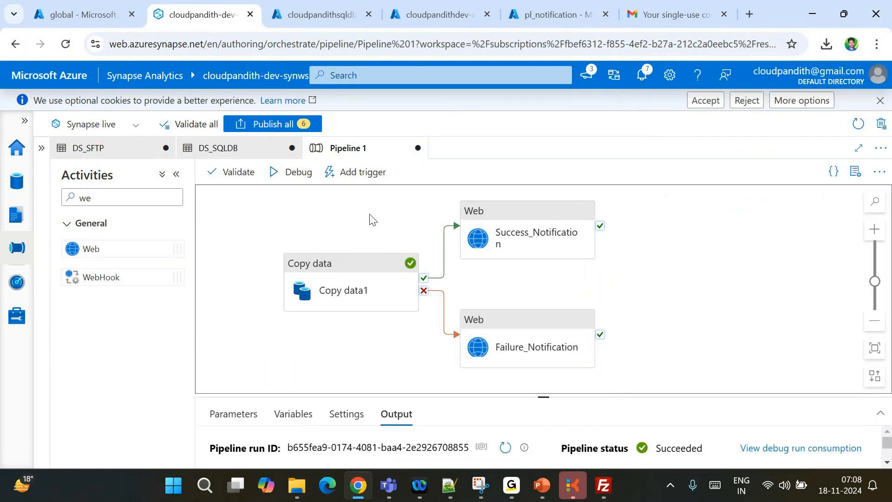
# Debug-run Pipeline 1 and refresh the Output pane until the run shows Succeeded
pyautogui.click(295, 177)
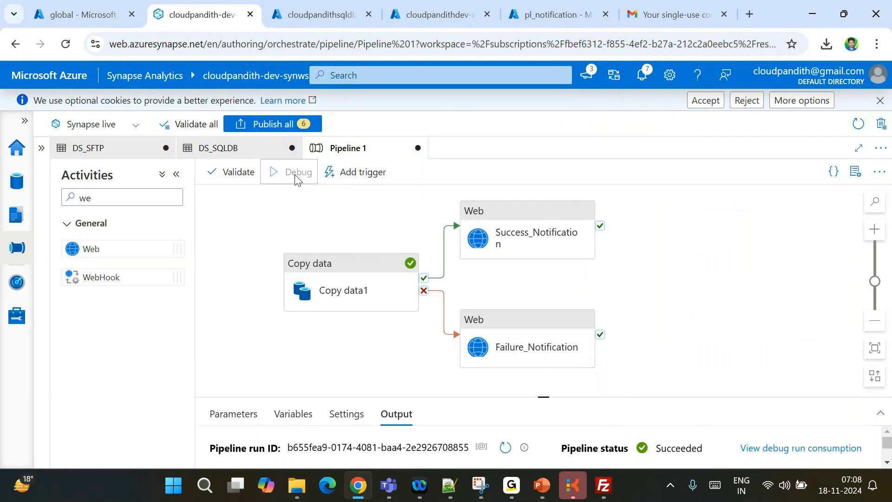
pyautogui.click(642, 262)
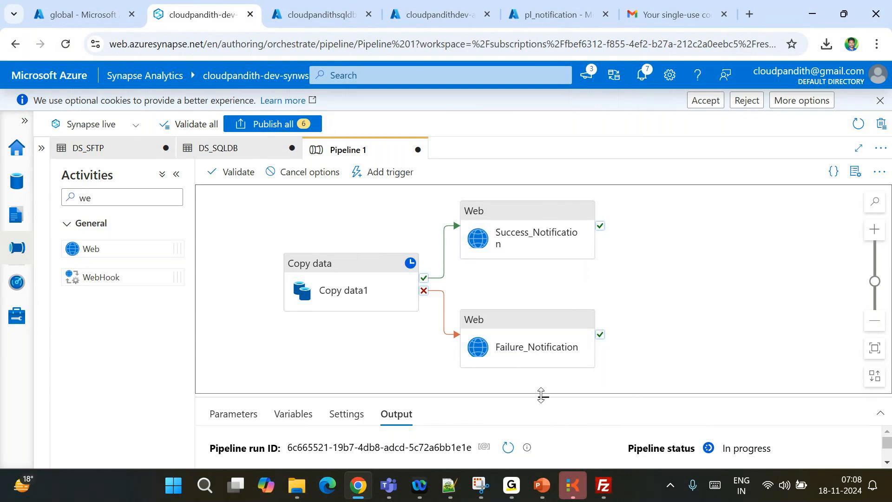
pyautogui.moveTo(541, 396); pyautogui.dragTo(535, 316)
pyautogui.rightClick(535, 315)
pyautogui.click(522, 352)
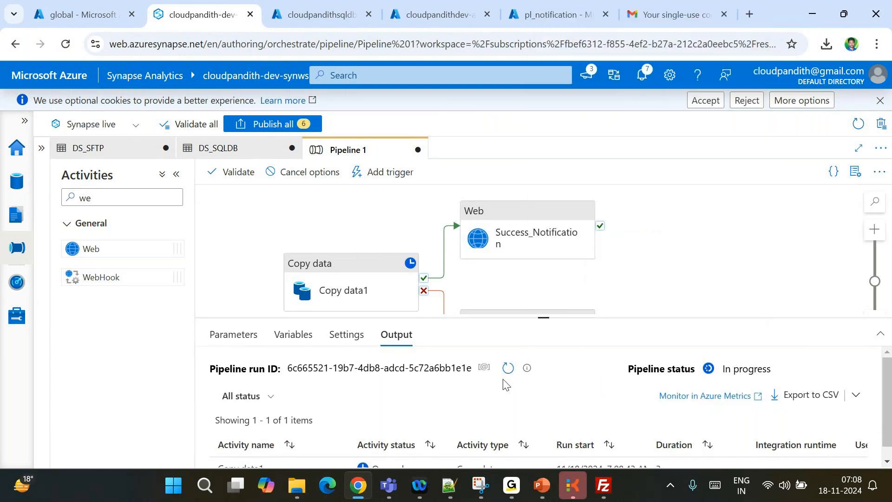
pyautogui.click(511, 372)
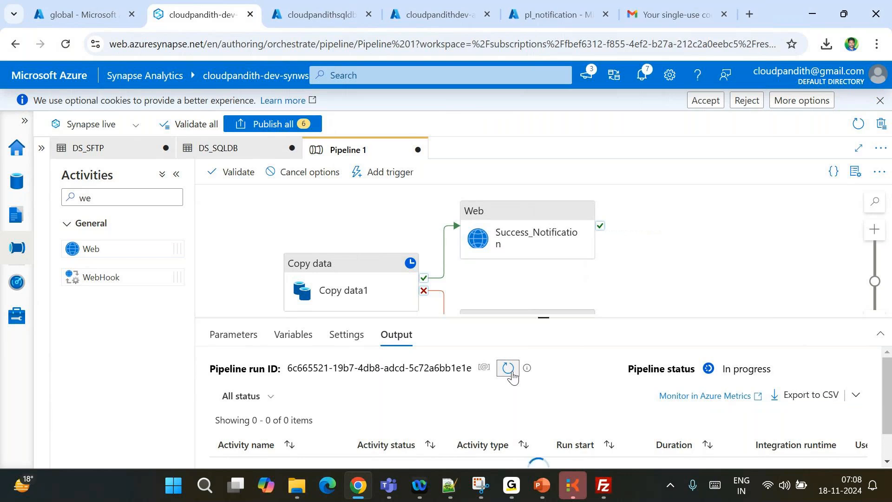
pyautogui.click(509, 370)
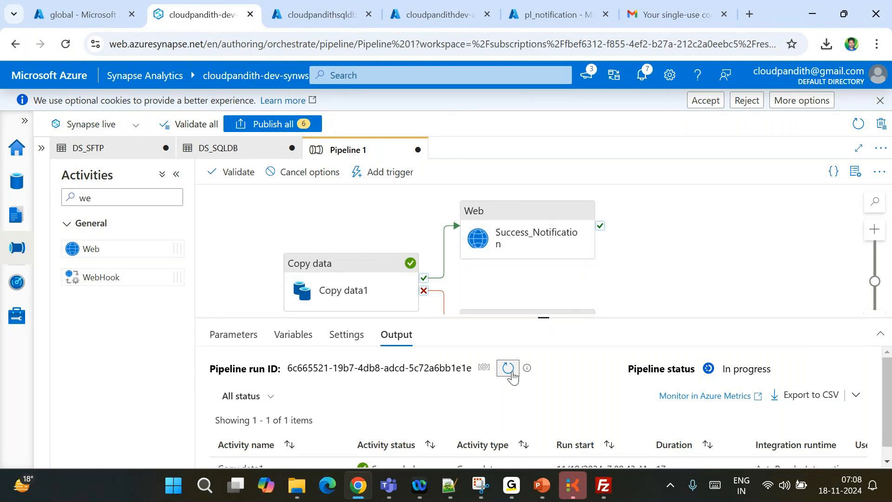
pyautogui.click(508, 370)
pyautogui.click(509, 368)
pyautogui.click(509, 369)
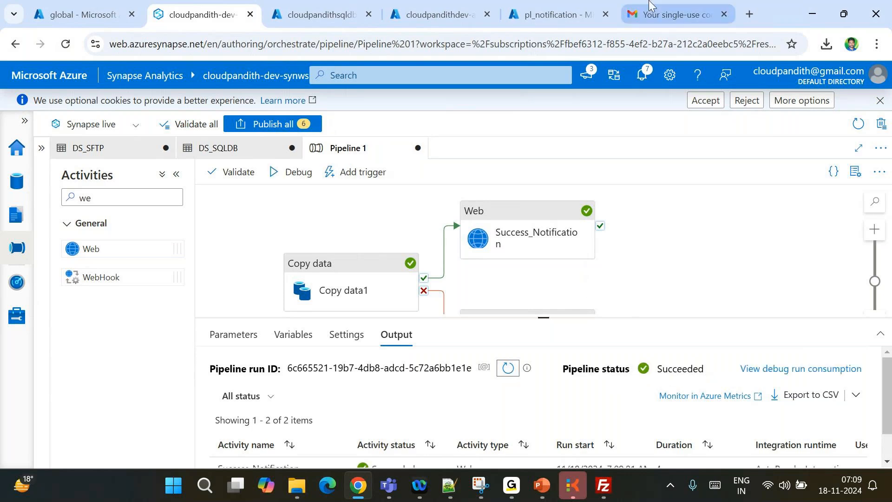
pyautogui.click(702, 13)
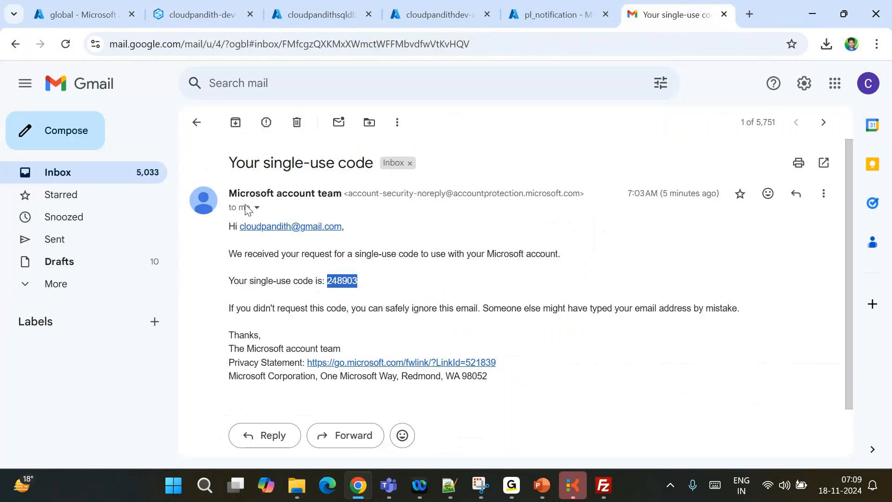
pyautogui.click(199, 124)
pyautogui.click(238, 123)
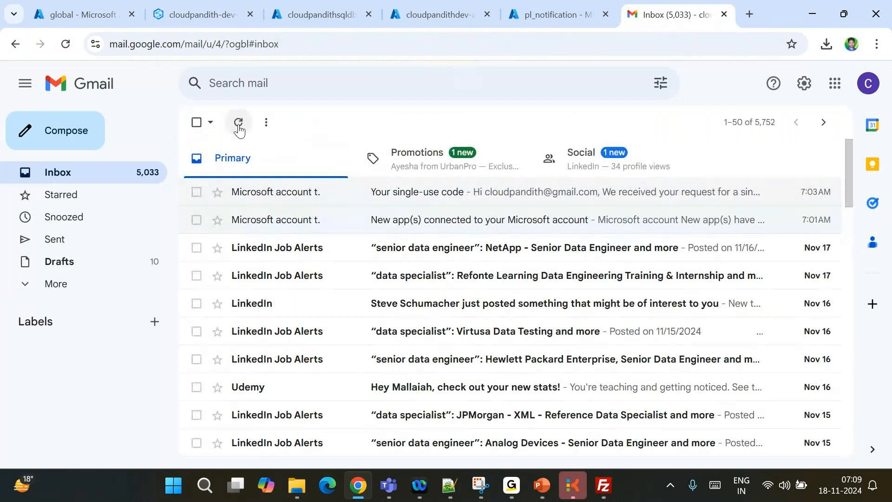
pyautogui.click(54, 262)
pyautogui.click(58, 282)
pyautogui.scroll(-1, 144, 313)
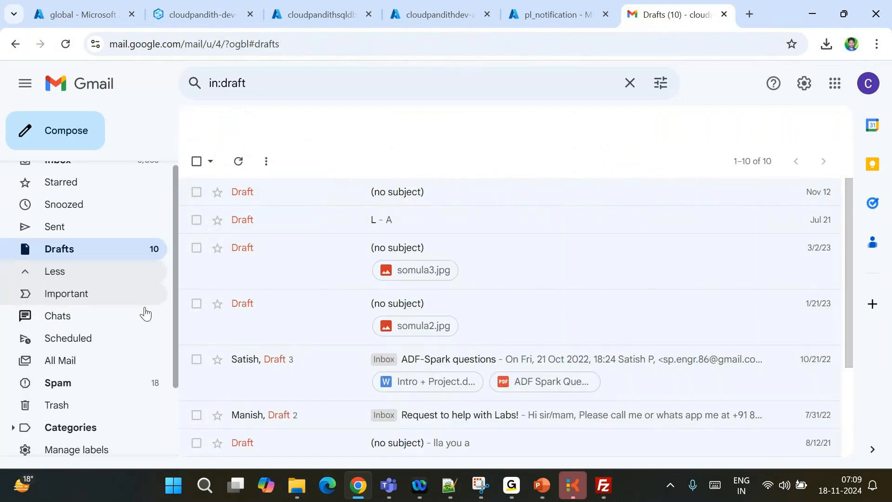
pyautogui.click(76, 357)
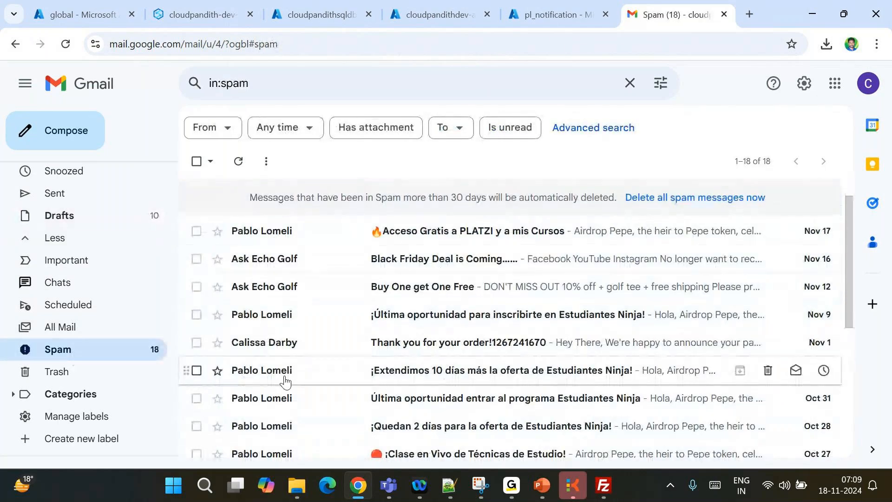
pyautogui.scroll(1, 92, 328)
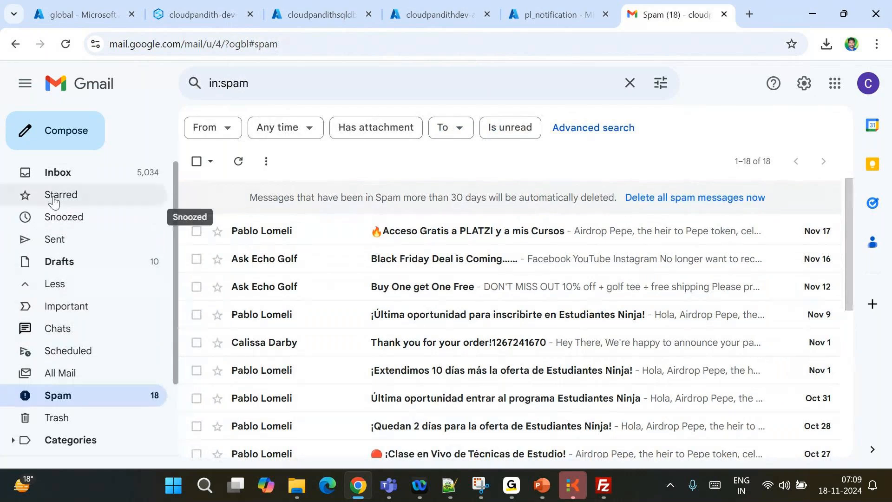
pyautogui.click(58, 172)
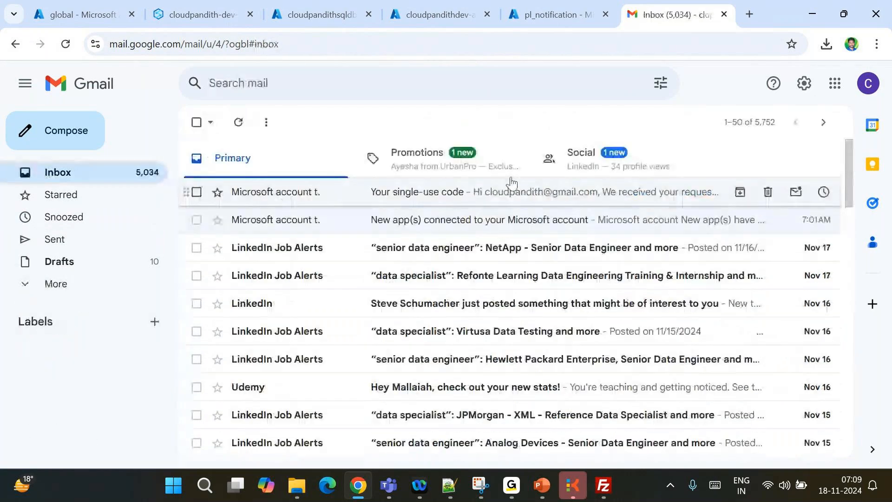
# Review the Logic App email step's To, Subject and Body, then return to Synapse
pyautogui.click(557, 4)
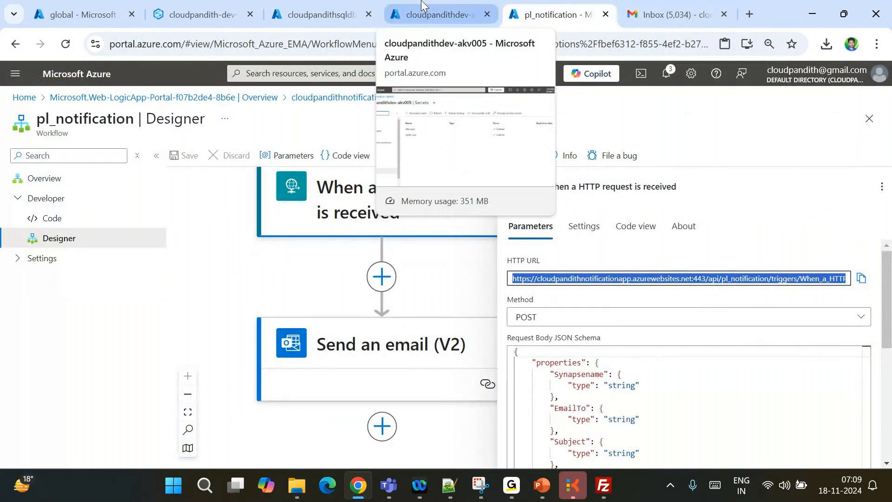
pyautogui.scroll(-1, 575, 360)
pyautogui.click(270, 339)
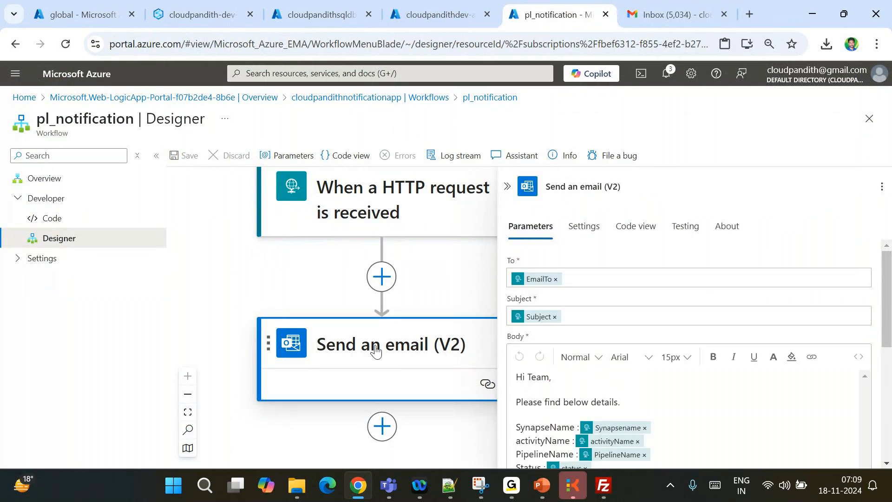
pyautogui.click(423, 4)
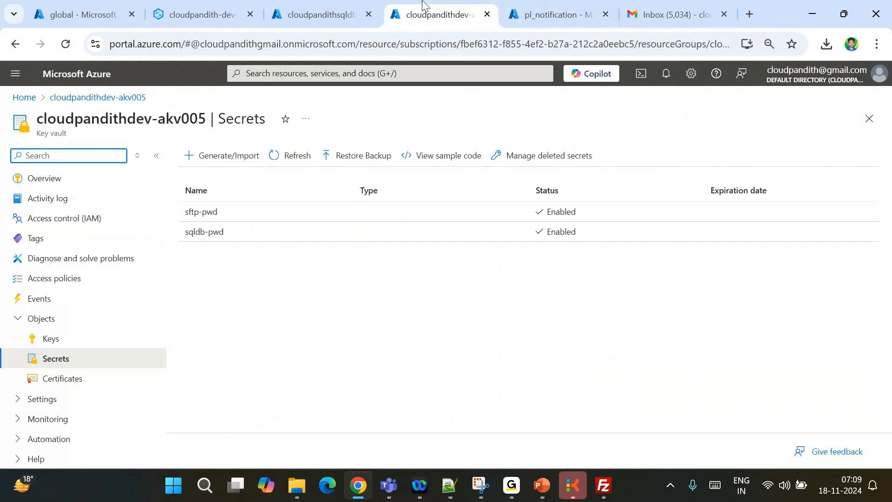
pyautogui.click(321, 14)
pyautogui.click(200, 14)
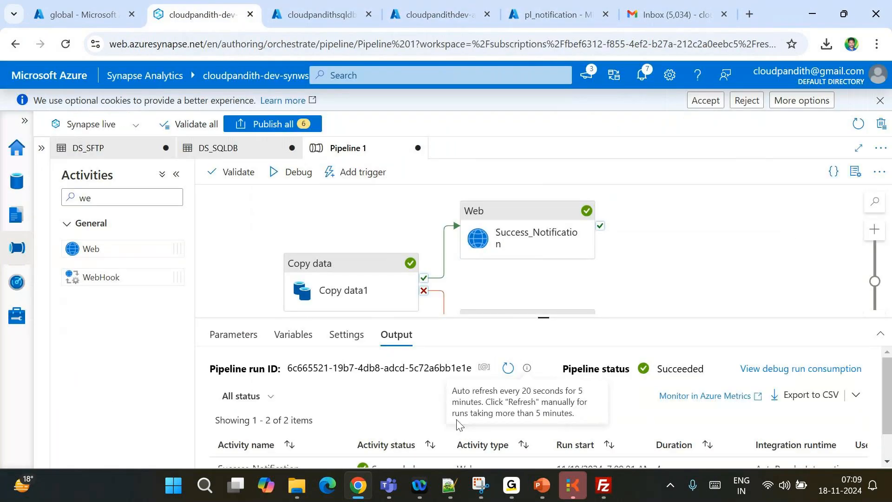
# Open Success_Notification's request Body in the pipeline expression builder
pyautogui.click(534, 230)
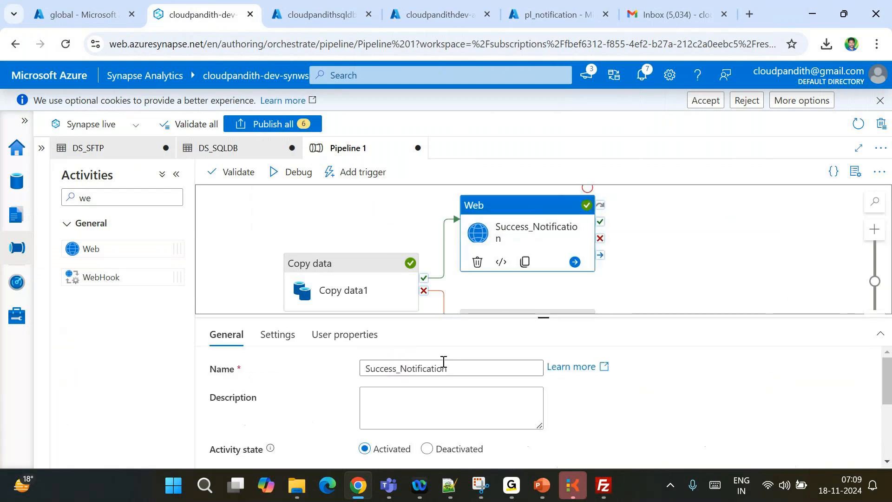
pyautogui.scroll(-3, 443, 361)
pyautogui.scroll(3, 423, 378)
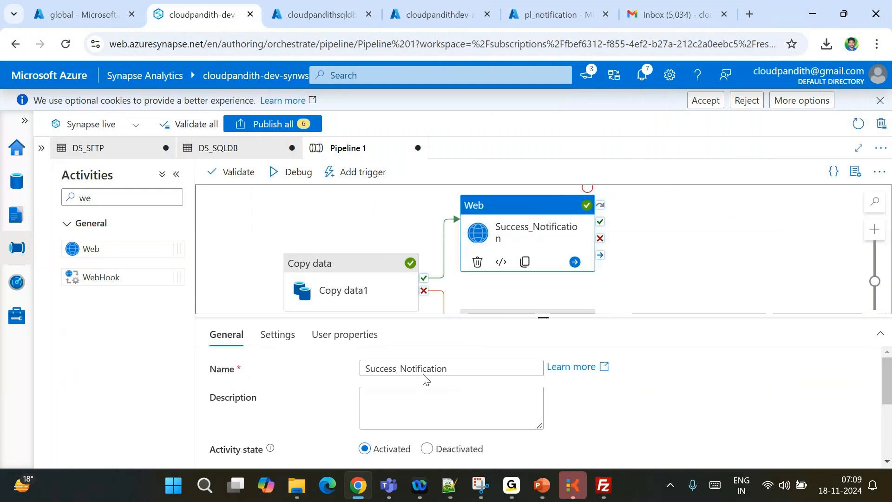
pyautogui.click(279, 336)
pyautogui.scroll(-1, 448, 400)
pyautogui.click(425, 424)
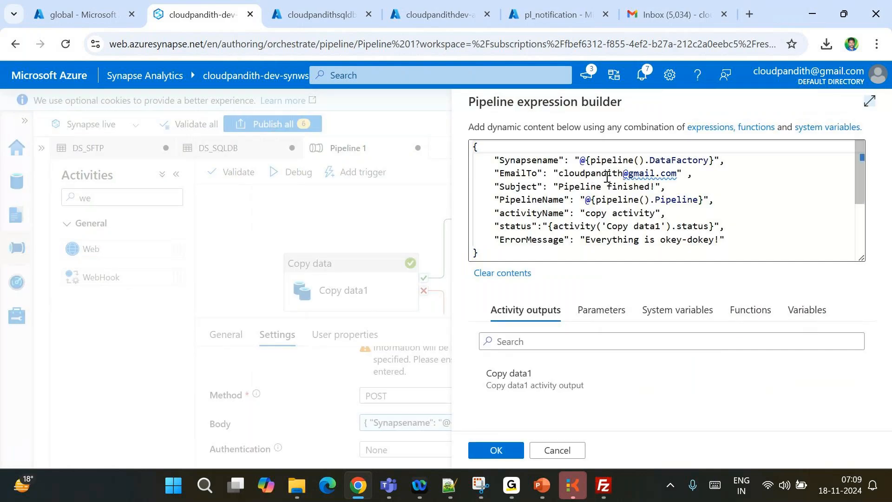
pyautogui.moveTo(655, 176)
# Open the 'Pipeline finished!' email and inspect its unresolved {activity('Copy data1').status} Status value
pyautogui.click(650, 6)
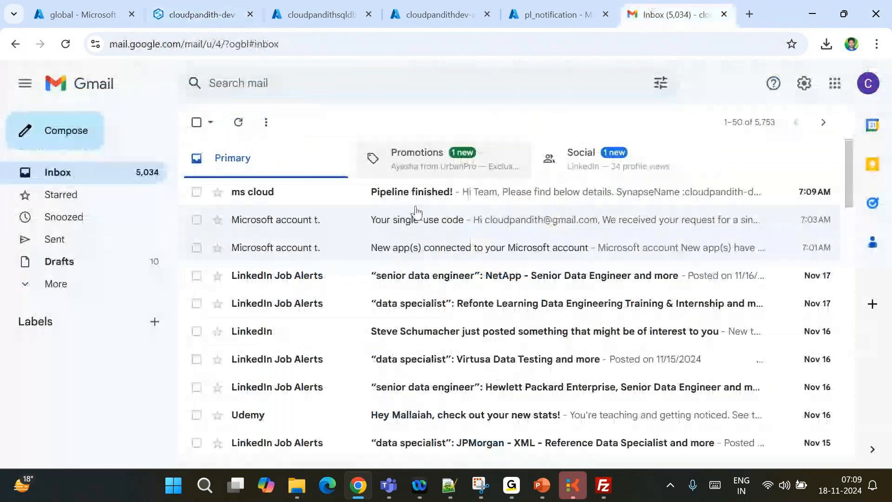
pyautogui.click(378, 201)
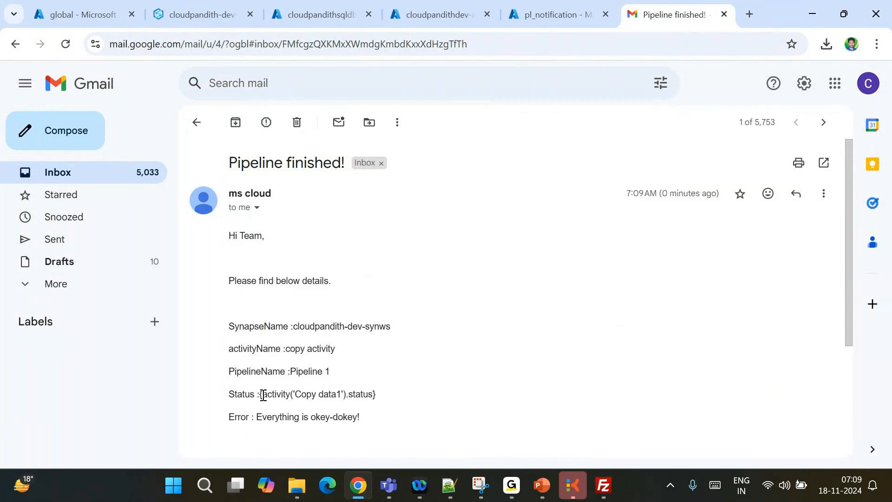
pyautogui.moveTo(263, 395); pyautogui.dragTo(377, 397)
pyautogui.click(390, 402)
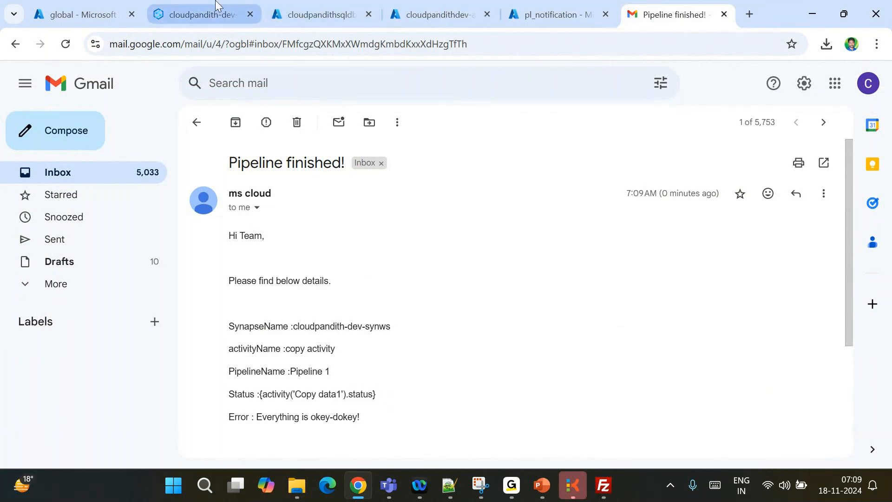
# Prefix the status expression with @ and save Success_Notification's body
pyautogui.click(204, 15)
pyautogui.click(550, 227)
pyautogui.write('@')
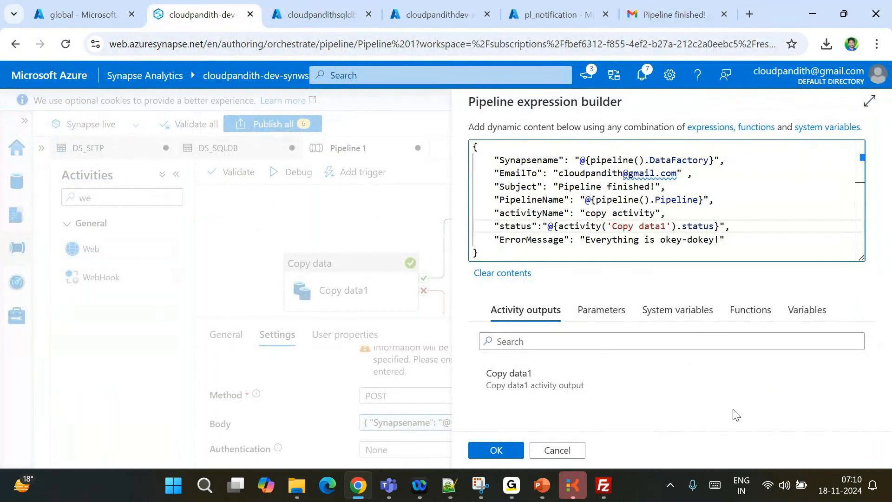
pyautogui.click(497, 451)
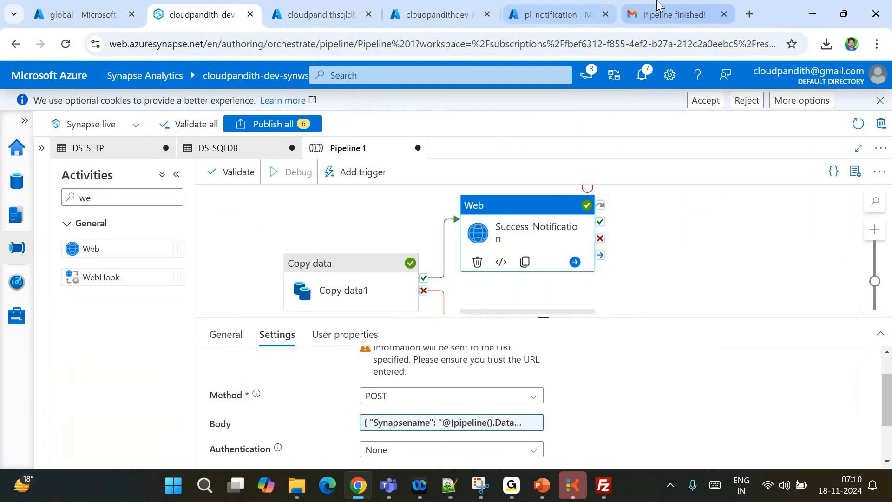
# Recheck the Status and Error lines in the 'Pipeline finished!' email
pyautogui.click(674, 15)
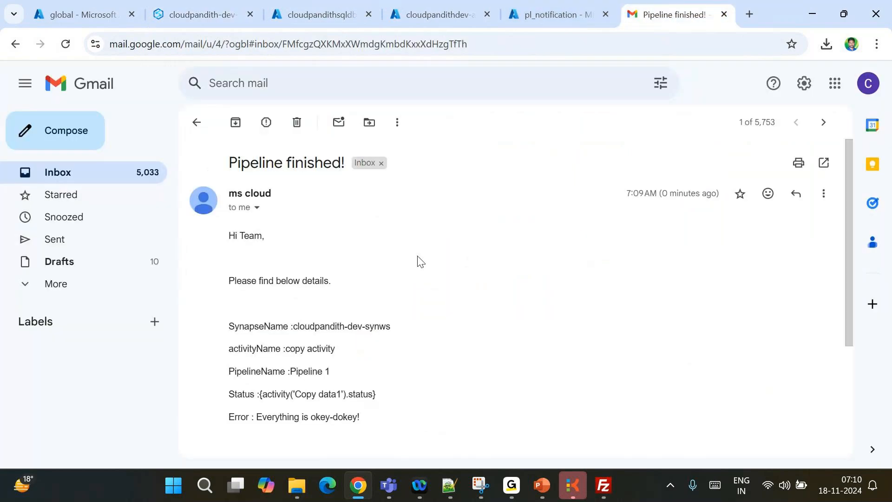
pyautogui.tripleClick(274, 396)
pyautogui.click(274, 396)
pyautogui.moveTo(269, 395); pyautogui.dragTo(369, 412)
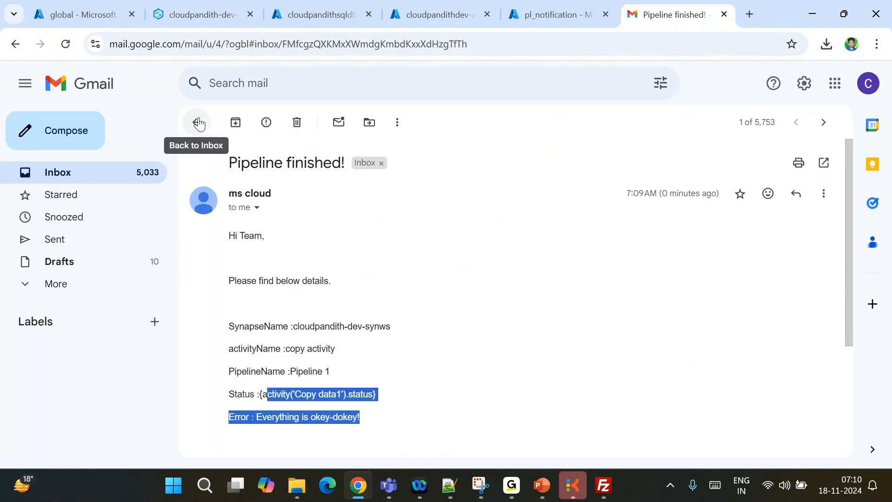
pyautogui.click(213, 11)
# Refresh the debug output until Copy data1 and Success_Notification both show Succeeded
pyautogui.click(503, 368)
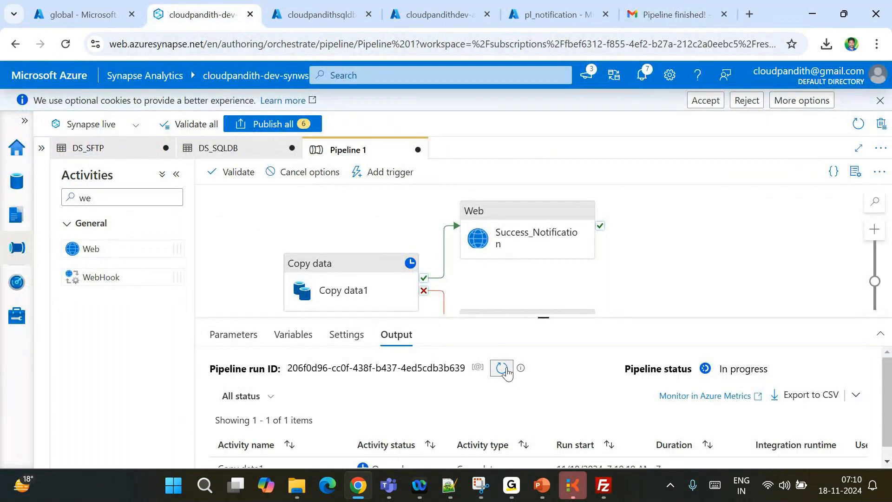
pyautogui.click(486, 281)
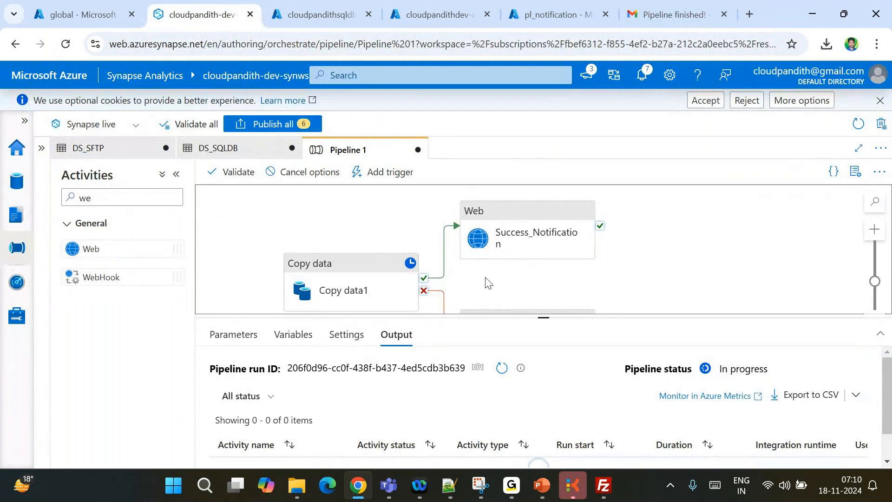
pyautogui.moveTo(486, 281); pyautogui.dragTo(468, 259)
pyautogui.click(501, 374)
pyautogui.click(500, 370)
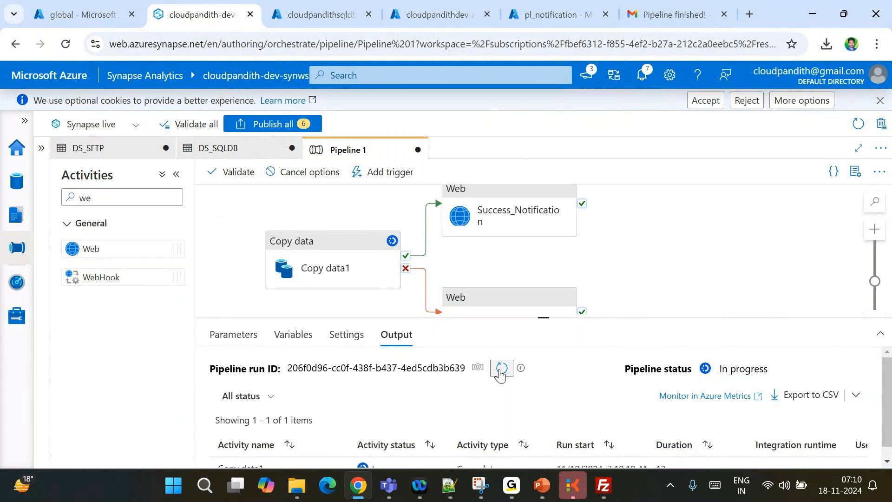
pyautogui.click(501, 371)
pyautogui.click(500, 370)
pyautogui.click(501, 371)
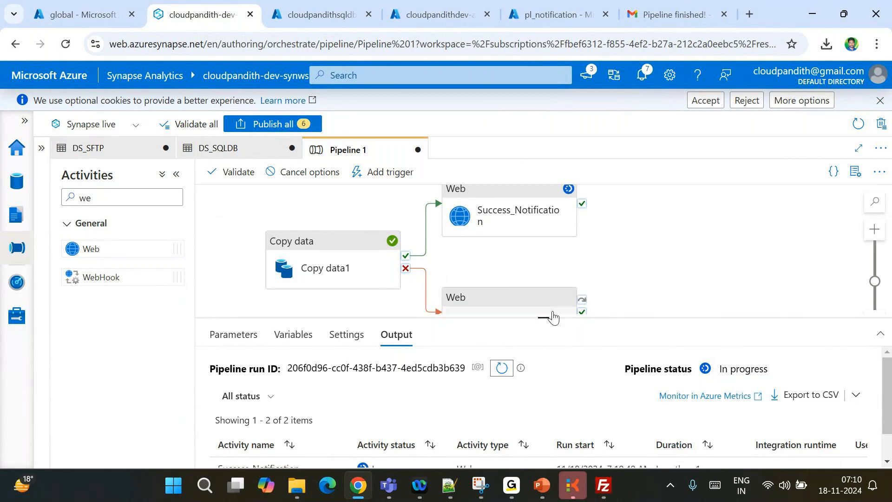
pyautogui.moveTo(542, 317); pyautogui.dragTo(526, 288)
pyautogui.click(500, 339)
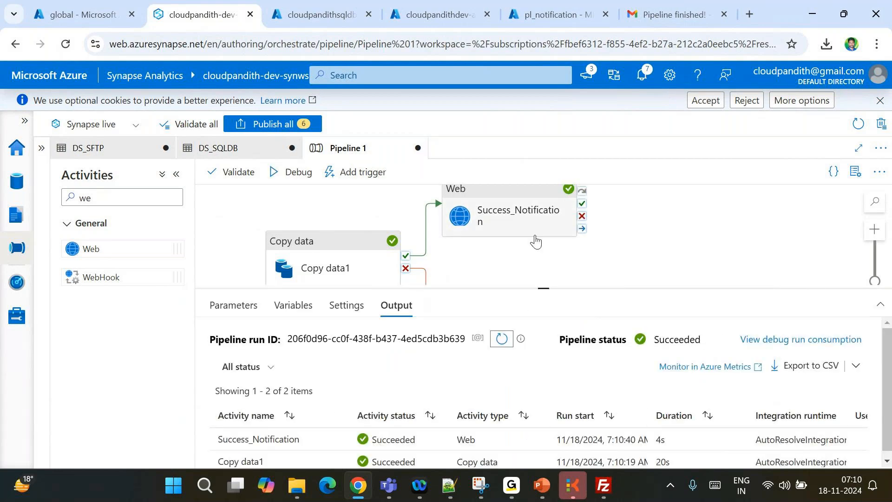
pyautogui.click(634, 14)
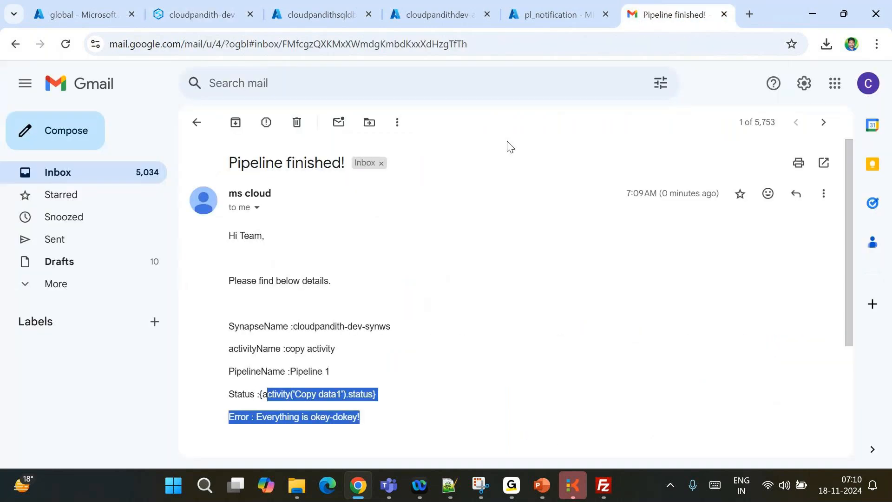
# Open the newest 7:10 'Pipeline finished!' email in Gmail and confirm Status: Succeeded
pyautogui.click(196, 122)
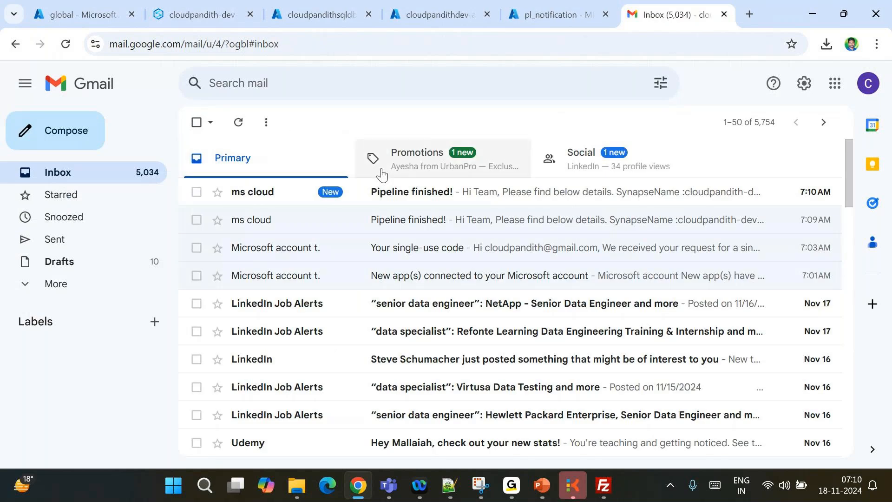
pyautogui.click(381, 192)
pyautogui.doubleClick(267, 395)
pyautogui.click(353, 389)
pyautogui.doubleClick(276, 395)
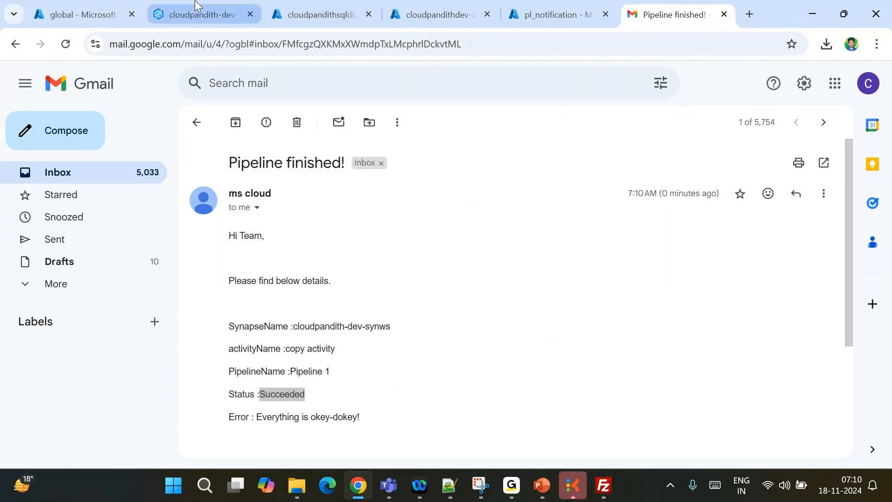
# Back in Synapse, select the Failure_Notification web activity
pyautogui.click(202, 14)
pyautogui.scroll(-2, 515, 271)
pyautogui.click(494, 245)
# Insert '@' before the status expression in Failure_Notification's request body
pyautogui.click(346, 305)
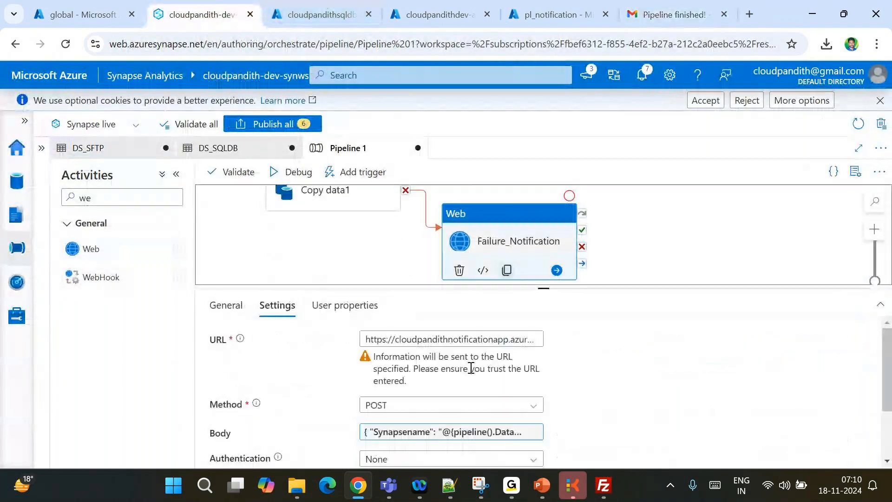
pyautogui.click(419, 431)
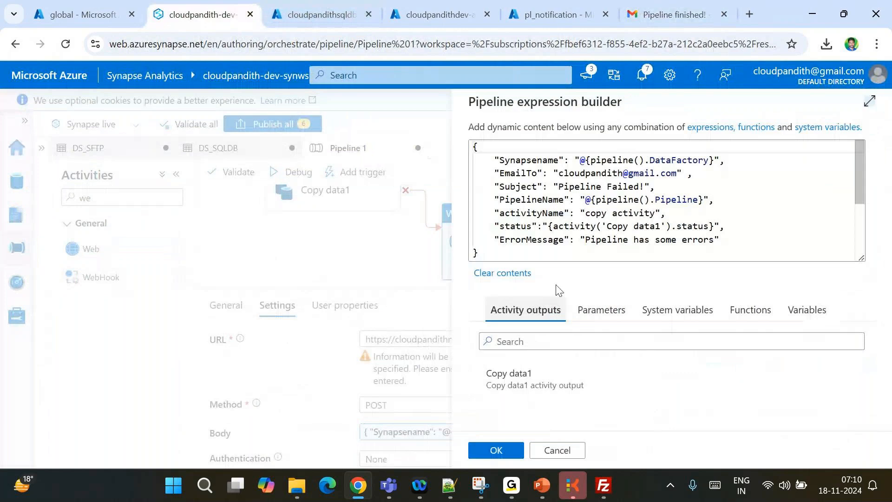
pyautogui.click(549, 225)
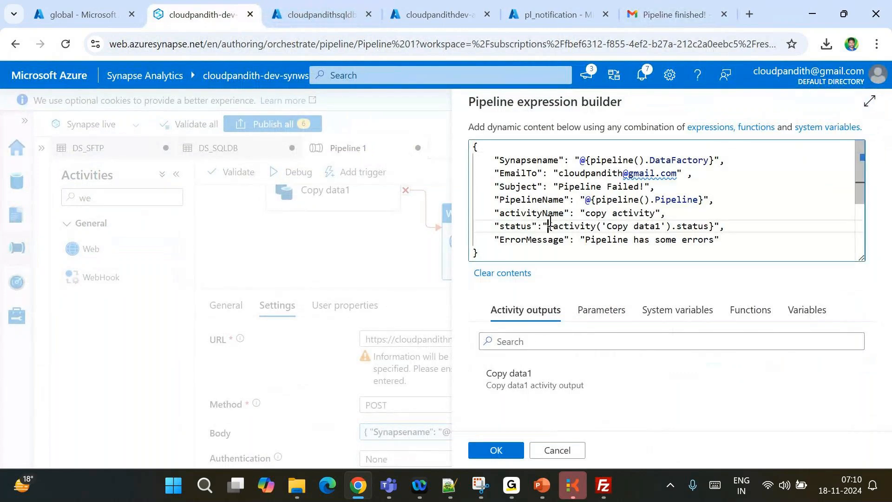
pyautogui.write('@')
pyautogui.click(496, 450)
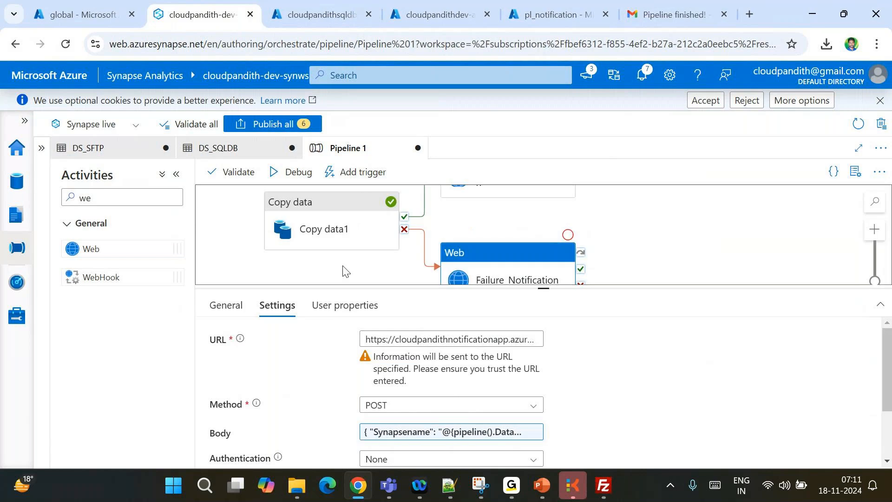
# Rename the DS_SQLDB sink dataset's table from creditdata to custda
pyautogui.click(327, 228)
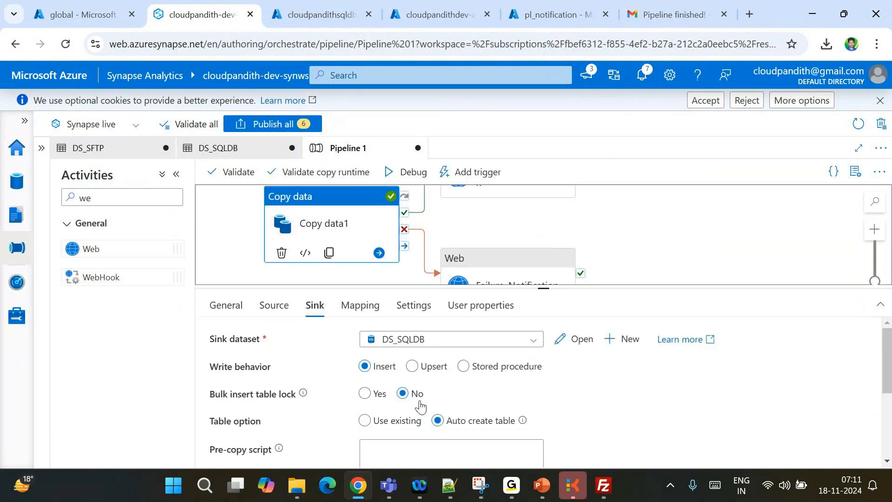
pyautogui.scroll(-1, 402, 395)
pyautogui.scroll(1, 399, 392)
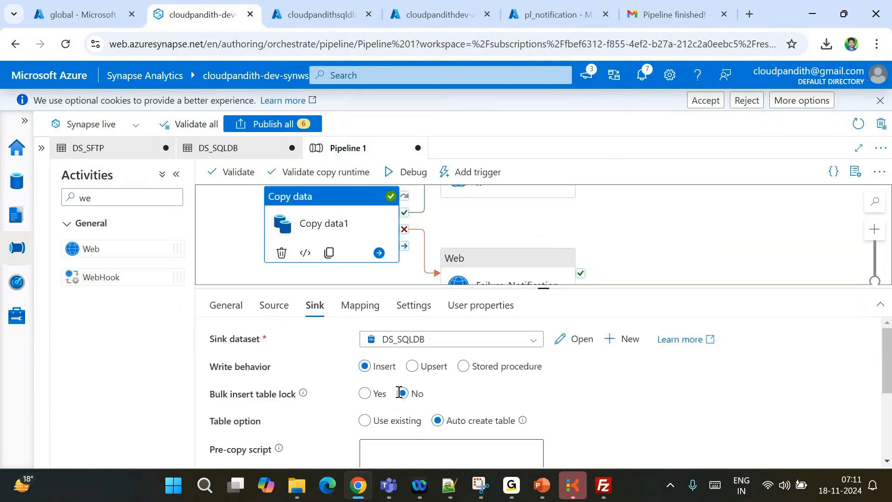
pyautogui.click(577, 339)
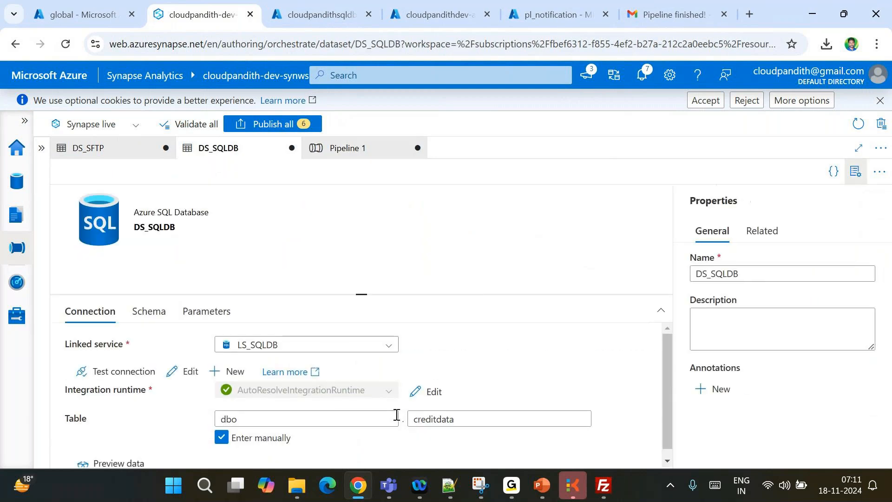
pyautogui.click(470, 414)
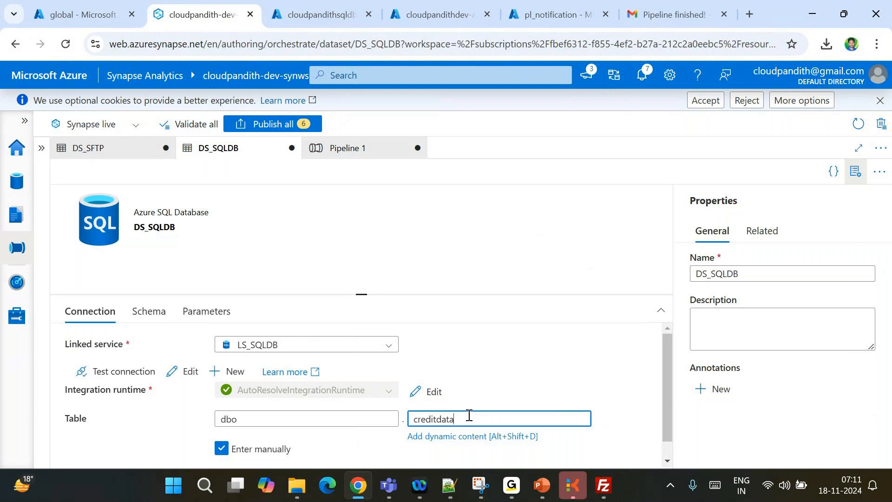
pyautogui.doubleClick(469, 415)
pyautogui.write('u')
pyautogui.press('BackSpace')
pyautogui.write('custda')
# Set Copy data1's sink Table option to 'Use existing'
pyautogui.click(347, 148)
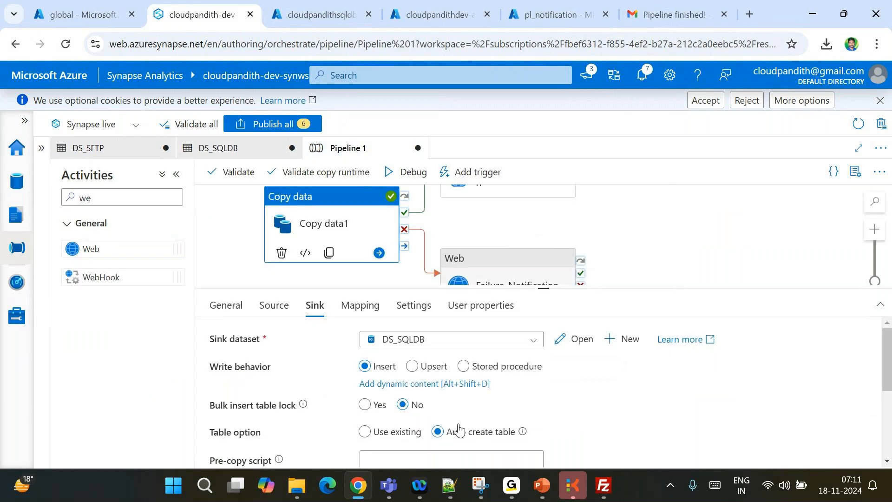
pyautogui.scroll(-3, 458, 430)
pyautogui.scroll(2, 453, 424)
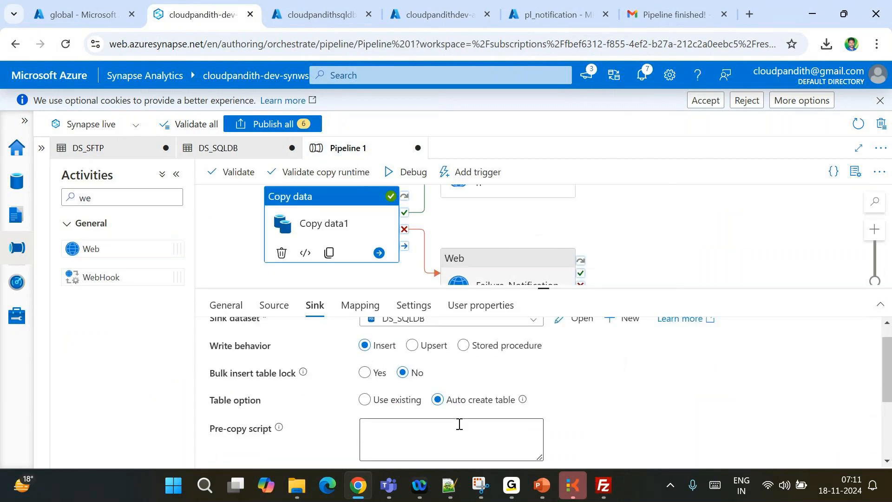
pyautogui.click(366, 400)
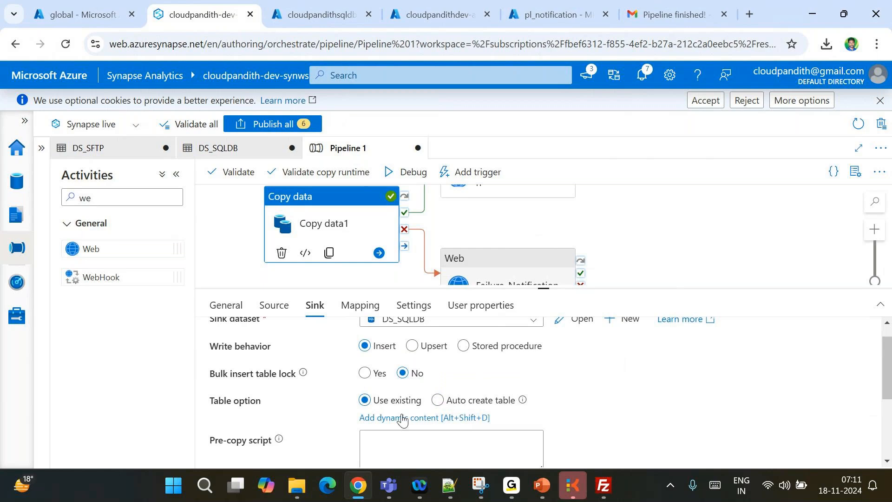
# Start a Debug run of Pipeline 1 and enlarge the Output pane to watch activity runs
pyautogui.click(409, 172)
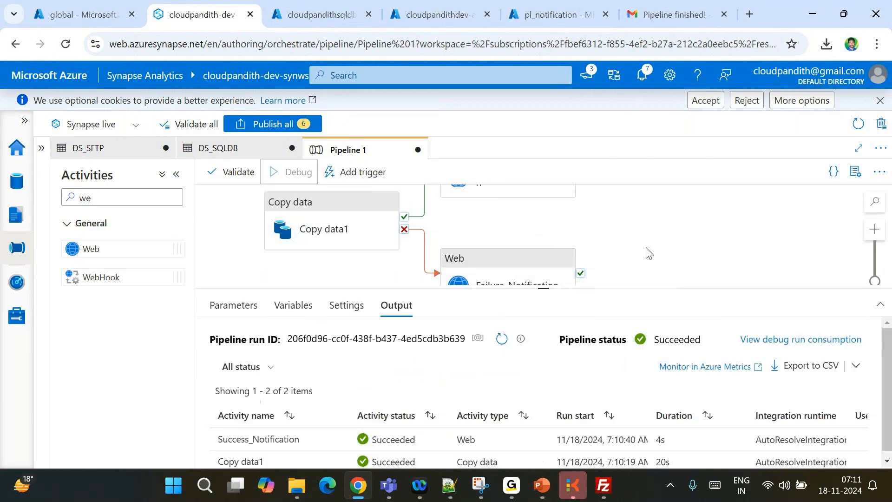
pyautogui.click(510, 343)
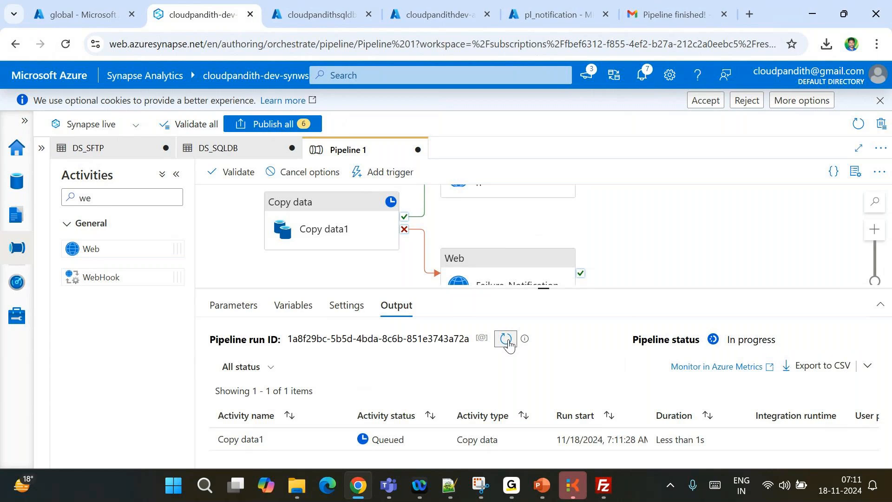
pyautogui.click(510, 343)
pyautogui.click(510, 343)
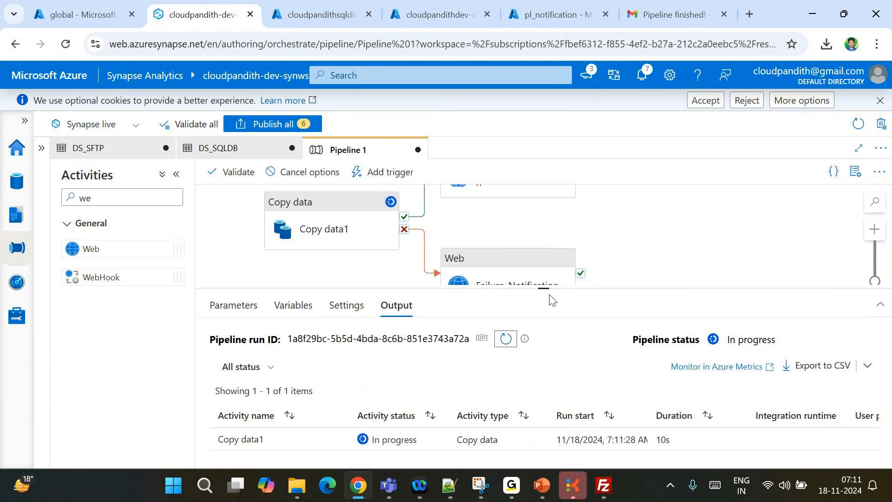
pyautogui.moveTo(545, 290); pyautogui.dragTo(560, 343)
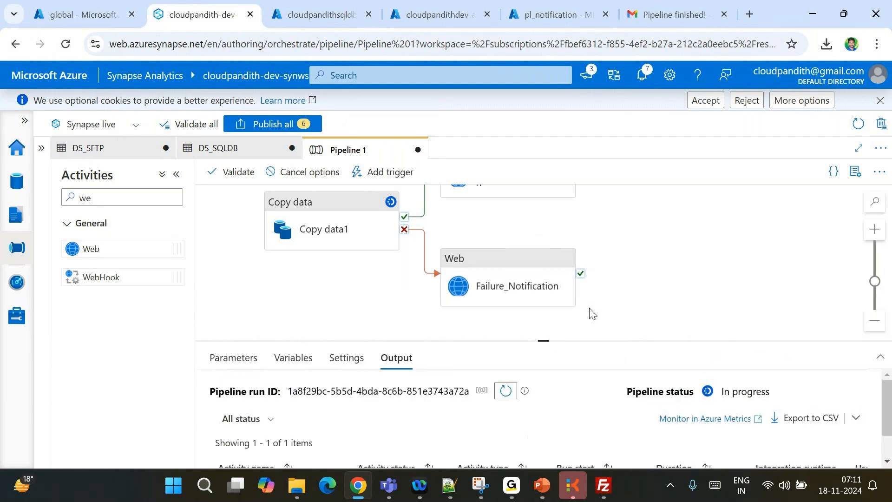
pyautogui.moveTo(542, 340); pyautogui.dragTo(539, 277)
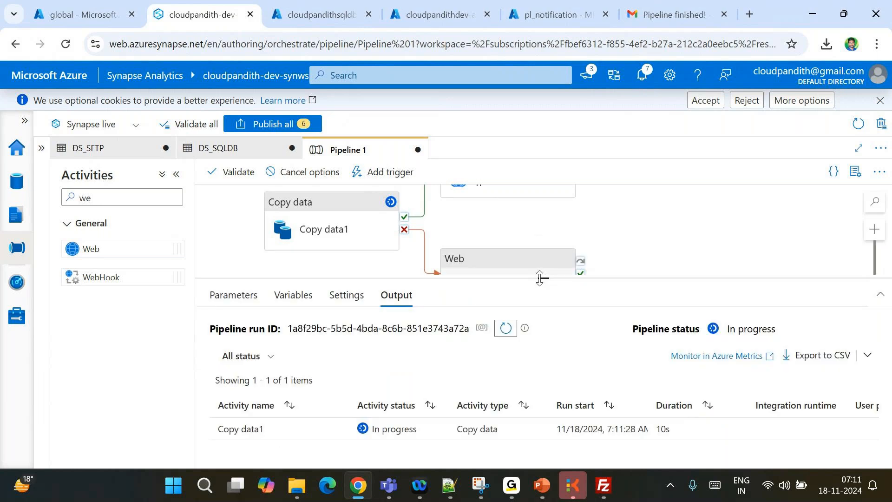
# Refresh the run list until Copy data1 fails and the pipeline reads Failed, then bring up Gmail
pyautogui.click(506, 330)
pyautogui.click(506, 330)
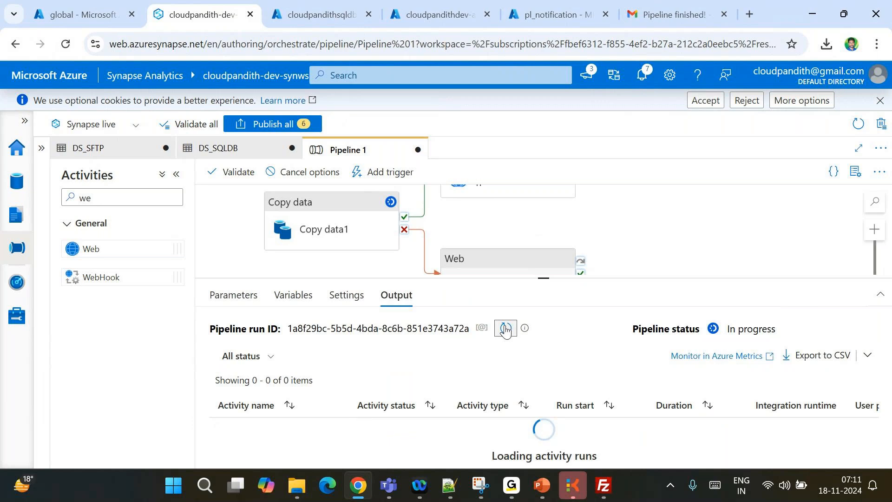
pyautogui.click(506, 330)
pyautogui.click(505, 330)
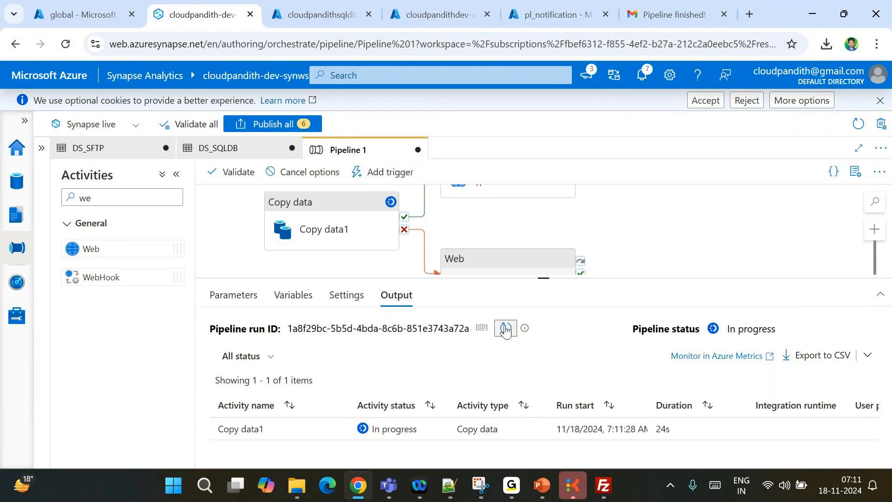
pyautogui.click(506, 330)
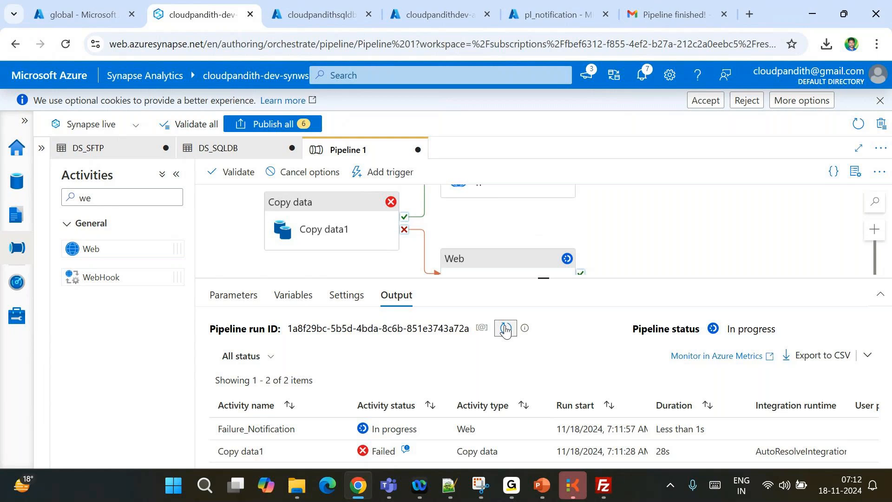
pyautogui.click(506, 330)
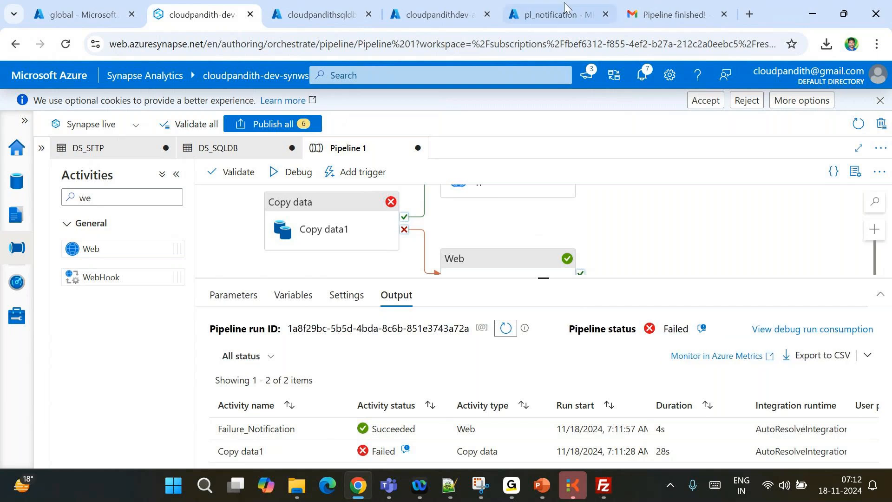
pyautogui.click(671, 15)
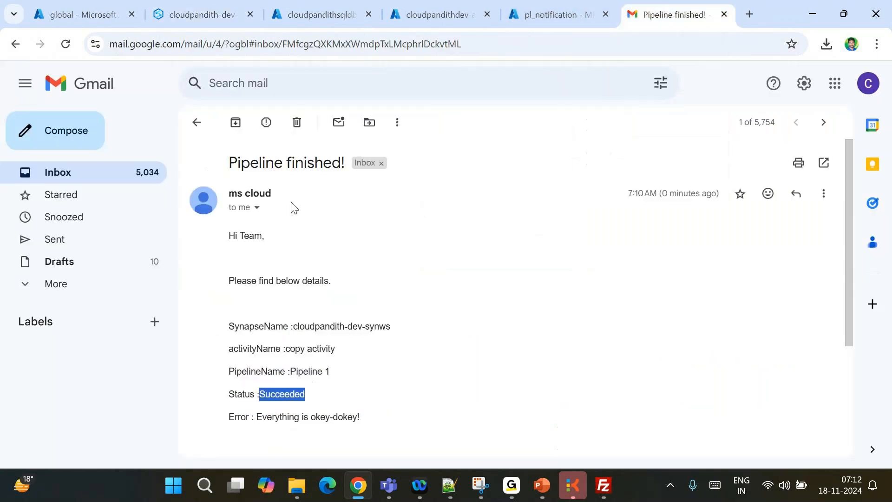
# Open the 'Pipeline Failed!' email and check its subject, Failed status and error text
pyautogui.click(202, 123)
pyautogui.click(404, 193)
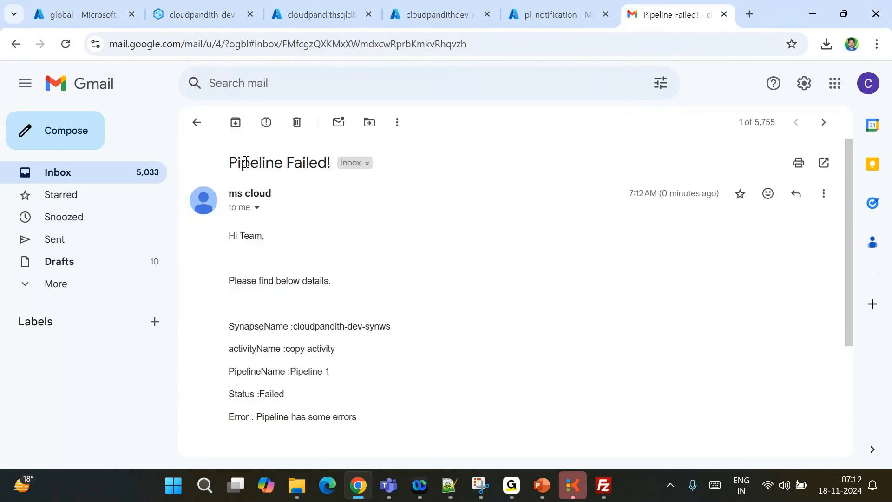
pyautogui.moveTo(241, 163); pyautogui.dragTo(315, 188)
pyautogui.doubleClick(272, 395)
pyautogui.moveTo(262, 417); pyautogui.dragTo(388, 418)
# Review the email's activity and workspace lines, then reselect Failure_Notification in Synapse
pyautogui.click(298, 369)
pyautogui.doubleClick(341, 349)
pyautogui.moveTo(311, 326)
pyautogui.mouseDown()
pyautogui.moveTo(402, 331)
pyautogui.moveTo(294, 328)
pyautogui.mouseUp()
pyautogui.doubleClick(309, 328)
pyautogui.moveTo(395, 328); pyautogui.dragTo(297, 328)
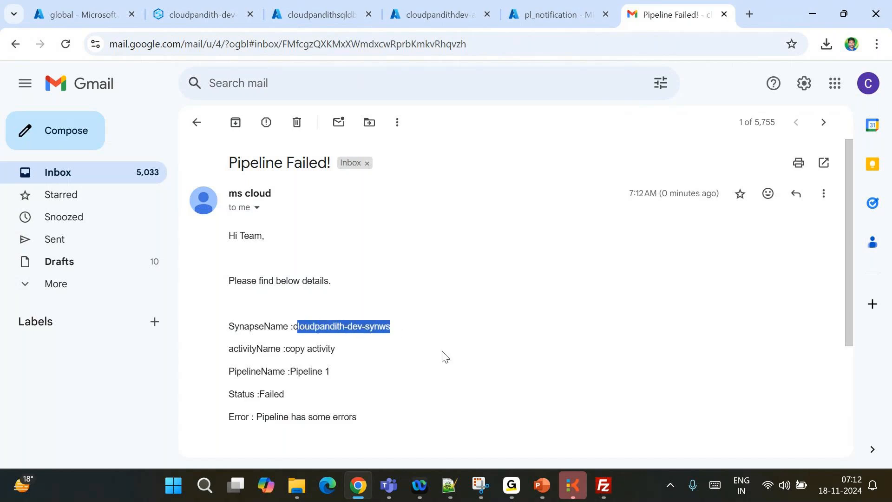
pyautogui.doubleClick(364, 326)
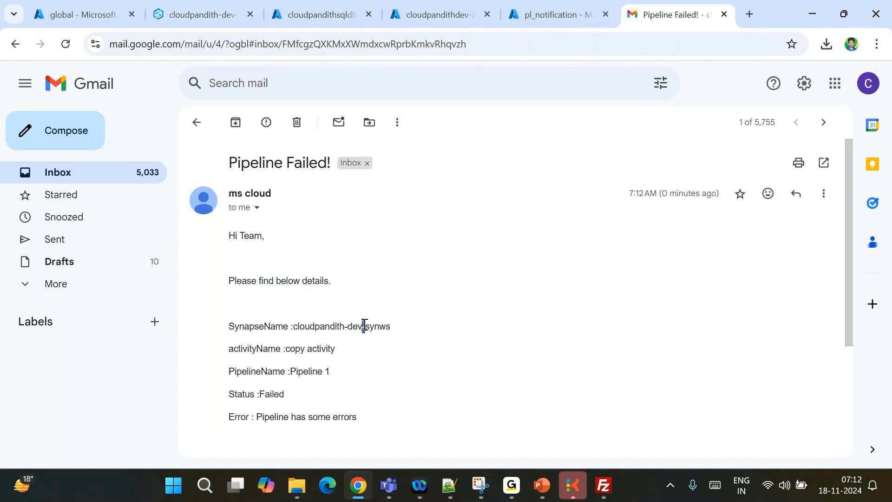
pyautogui.click(182, 5)
pyautogui.click(495, 264)
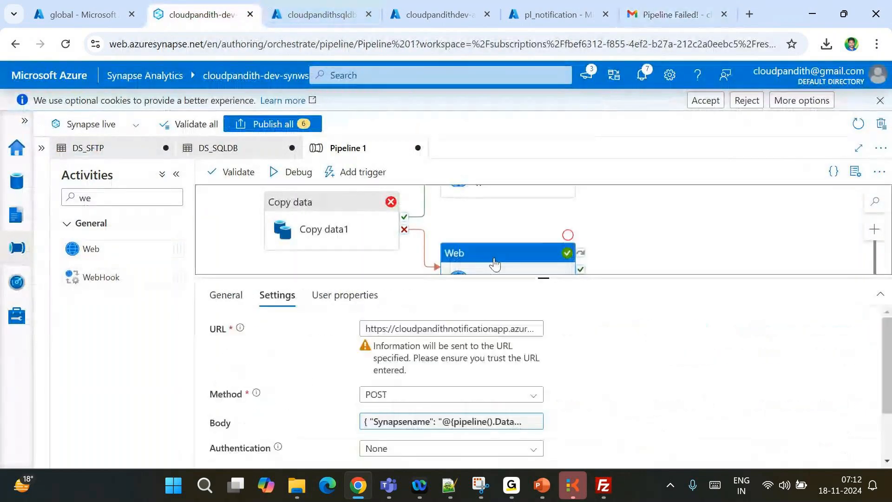
pyautogui.click(450, 421)
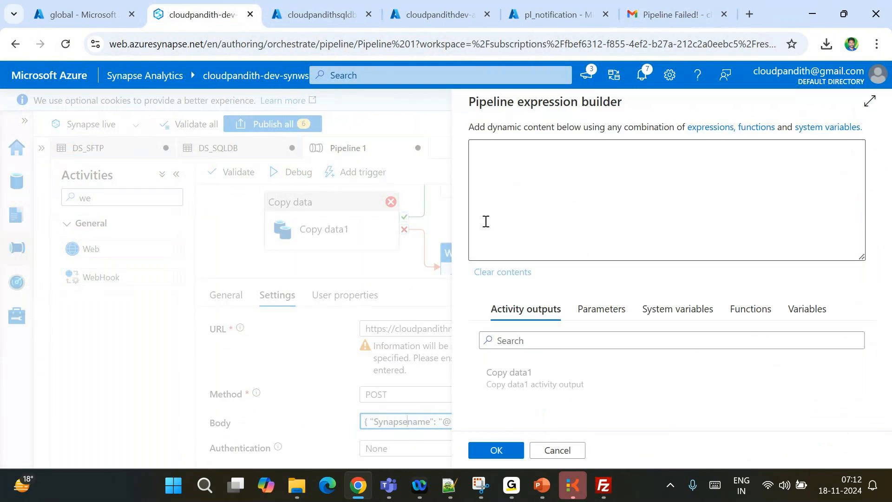
pyautogui.moveTo(481, 147); pyautogui.dragTo(708, 160)
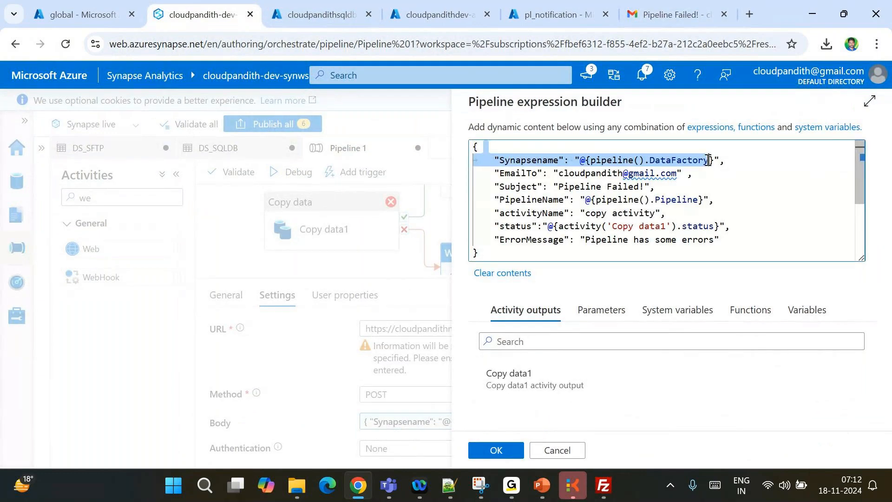
pyautogui.doubleClick(709, 160)
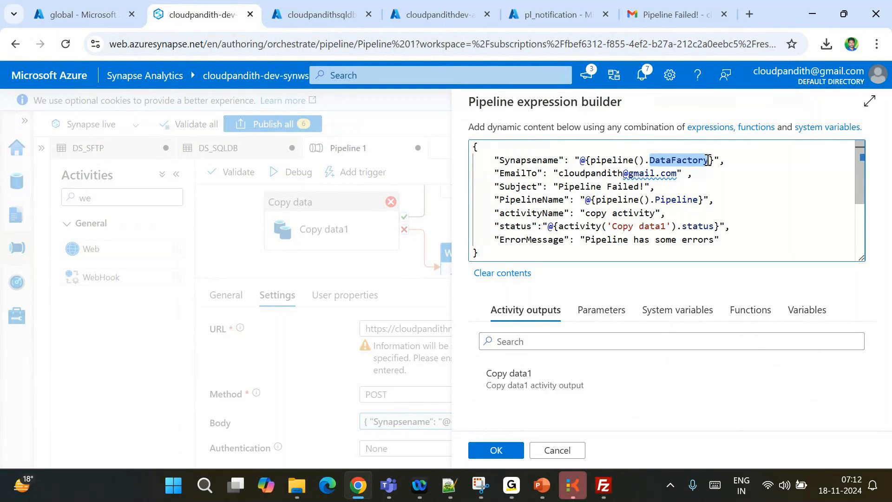
pyautogui.click(663, 4)
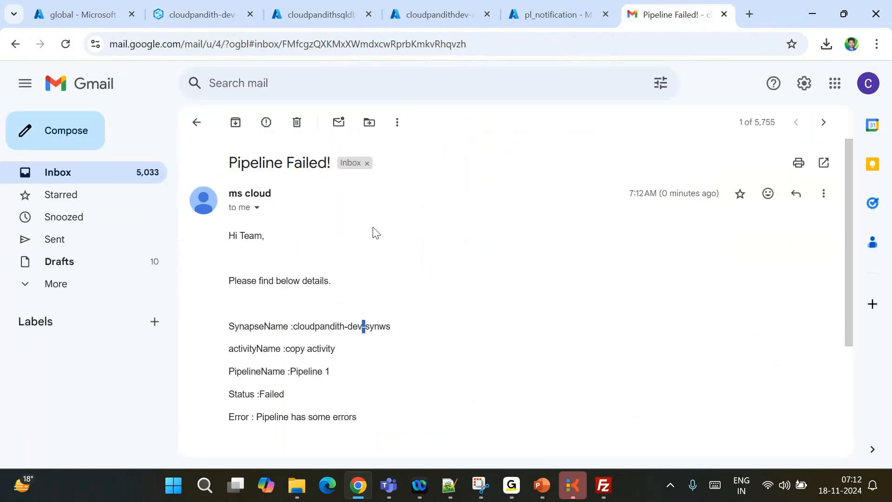
pyautogui.click(197, 123)
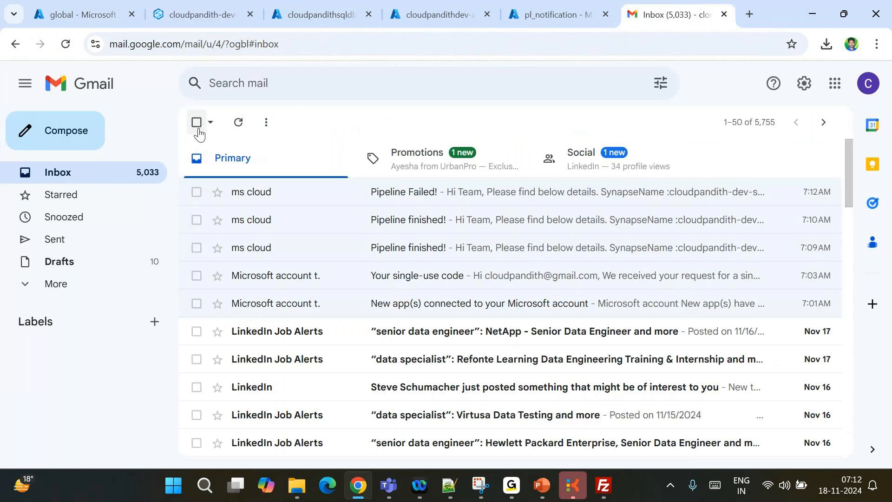
pyautogui.click(215, 15)
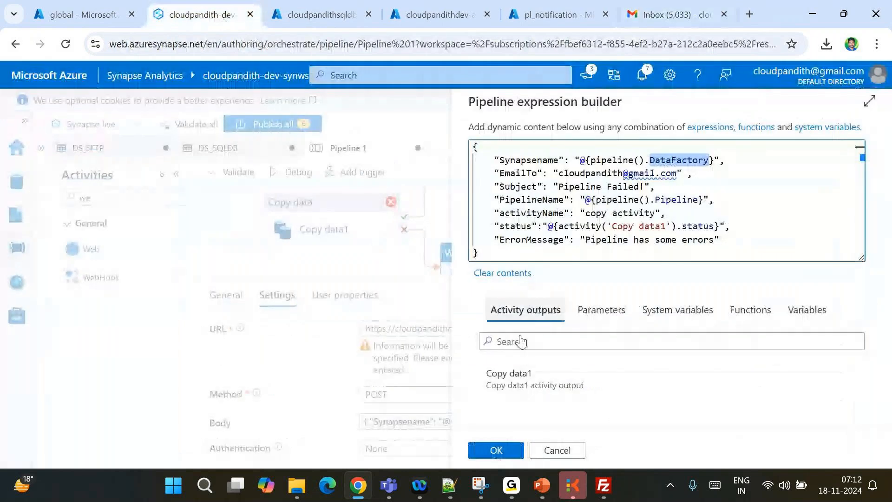
pyautogui.click(517, 452)
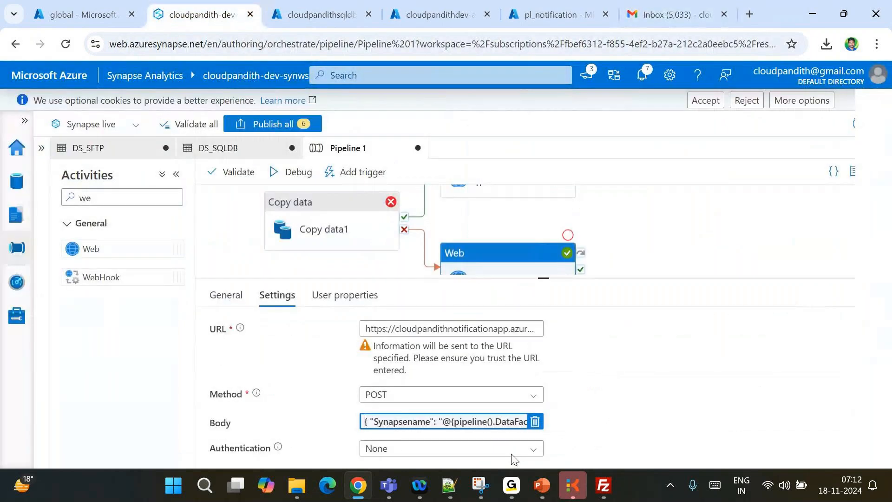
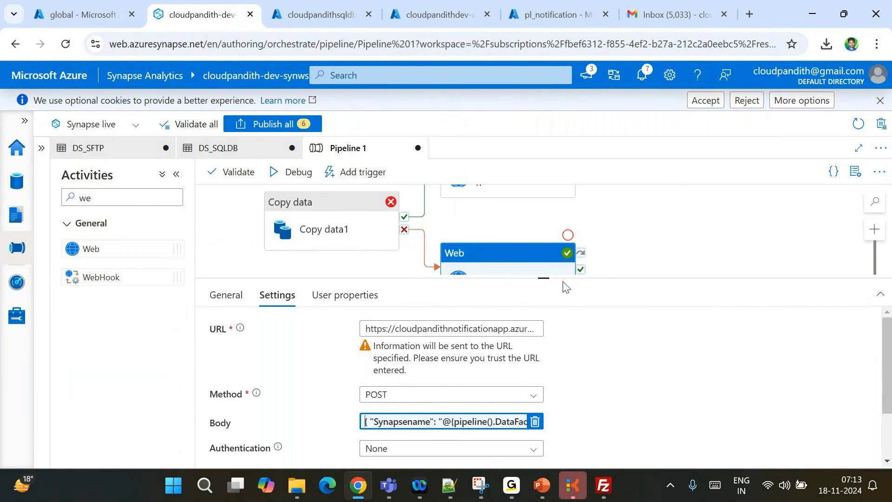
# Enlarge the pipeline canvas and centre Copy data1 with both Success and Failure notification activities
pyautogui.moveTo(548, 277); pyautogui.dragTo(548, 366)
pyautogui.scroll(3, 630, 323)
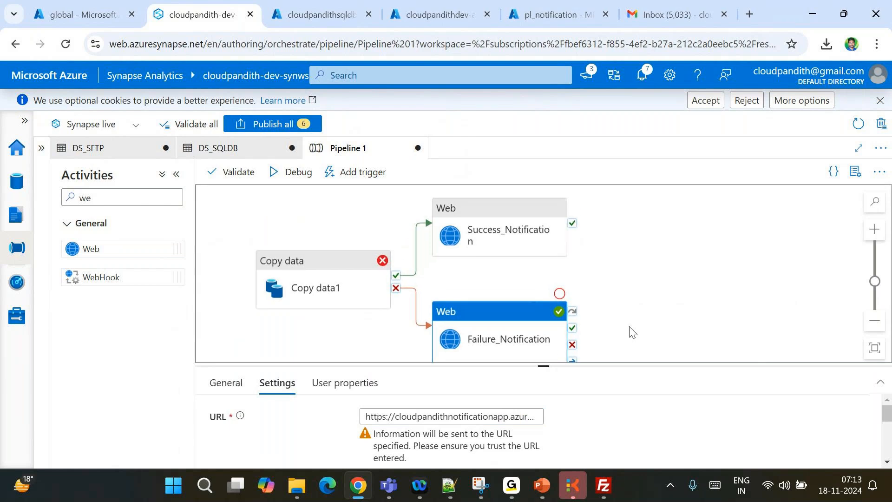
pyautogui.moveTo(502, 267); pyautogui.dragTo(526, 261)
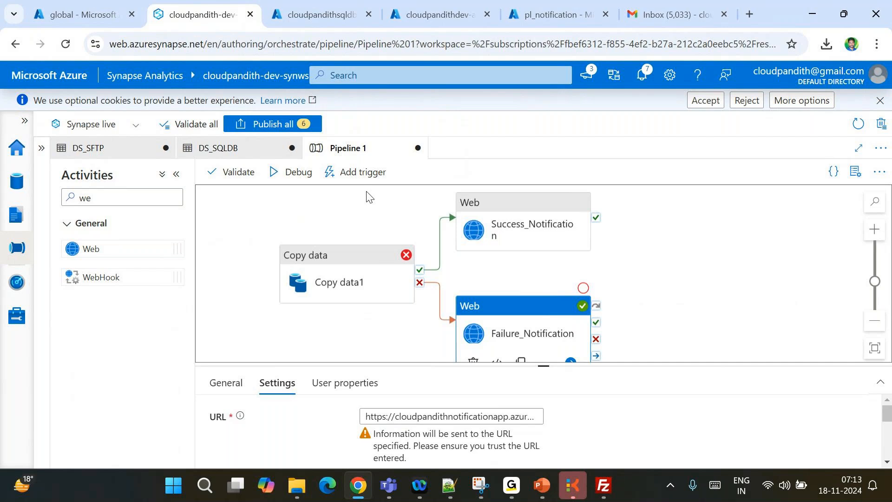
pyautogui.click(888, 93)
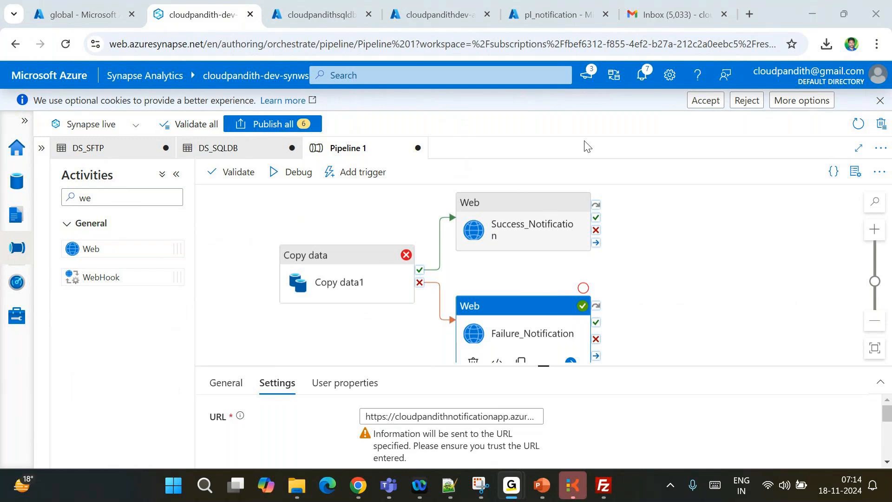
# Check the key vault secrets sftp-pwd and sqldb-pwd are enabled, then return to Synapse
pyautogui.click(435, 15)
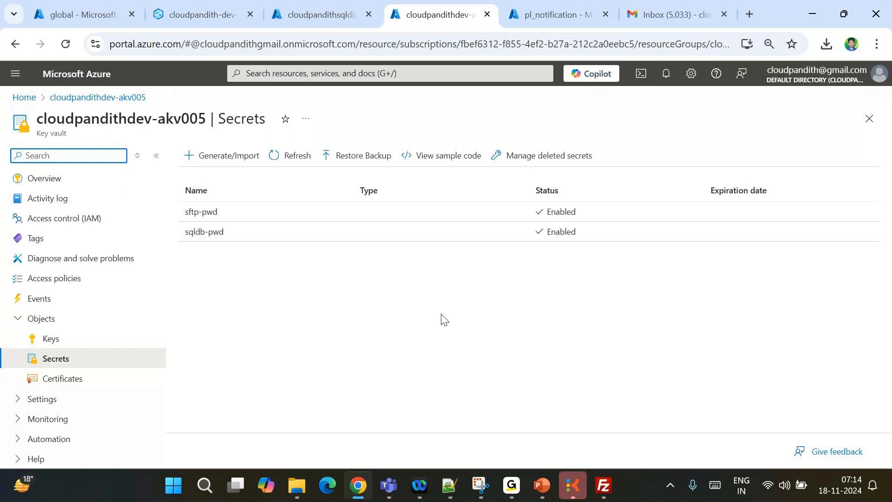
pyautogui.click(223, 5)
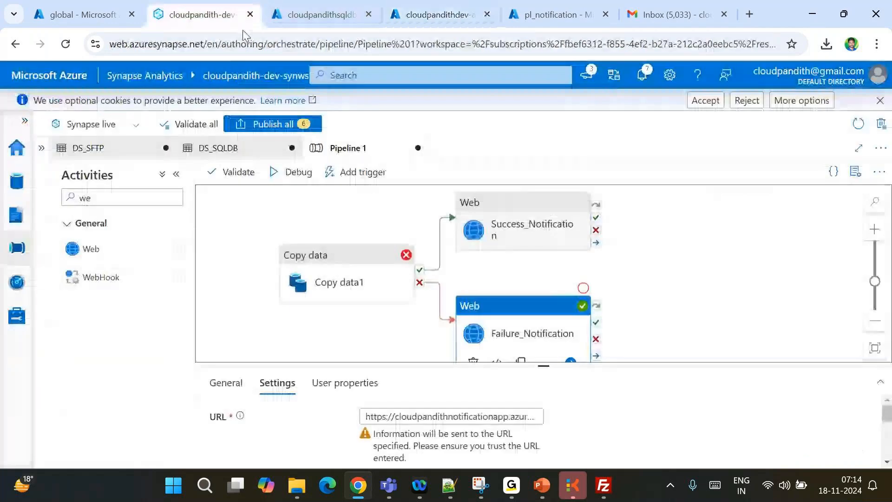
# Open the LS_AKV Key Vault linked service from Manage > Linked services
pyautogui.click(15, 331)
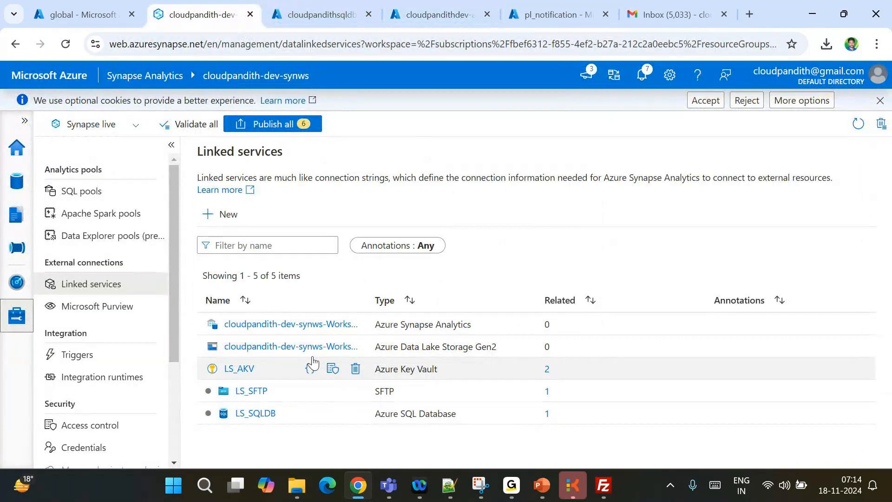
pyautogui.click(239, 369)
pyautogui.scroll(-2, 551, 318)
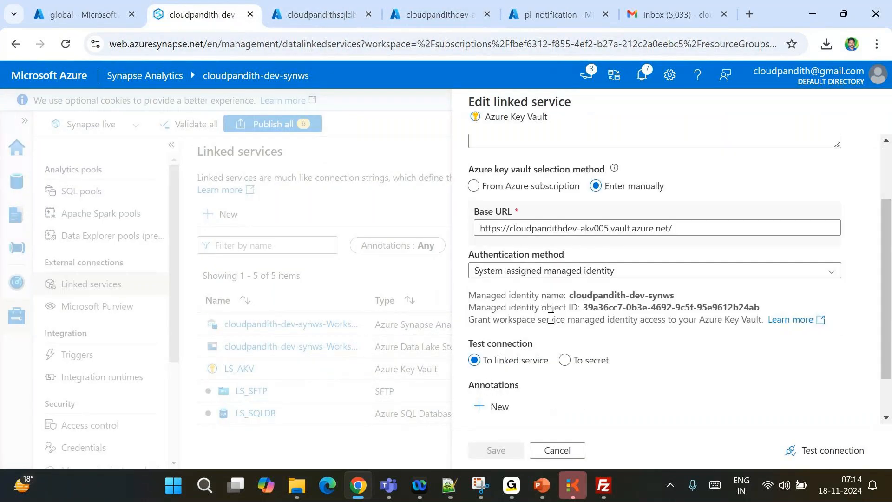
# Copy the workspace's managed identity name and highlight akv005 in the base URL
pyautogui.tripleClick(509, 297)
pyautogui.click(594, 301)
pyautogui.tripleClick(594, 301)
pyautogui.click(594, 301)
pyautogui.tripleClick(594, 301)
pyautogui.click(594, 302)
pyautogui.doubleClick(594, 228)
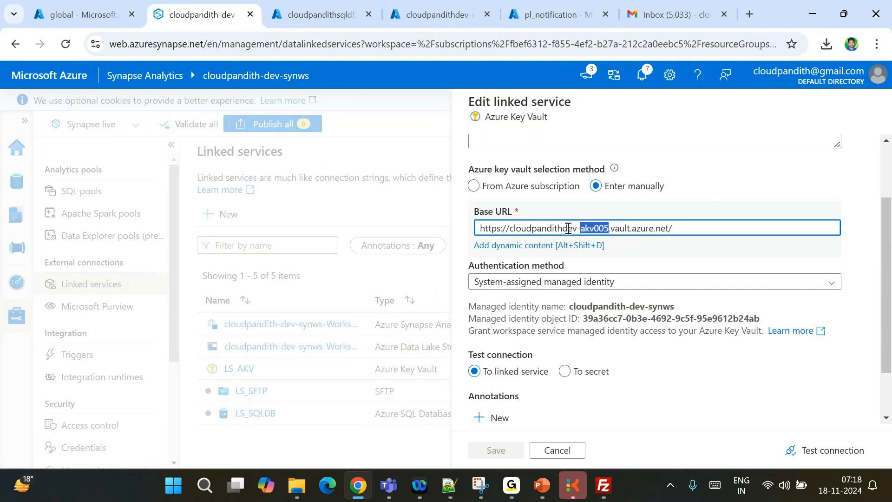
pyautogui.doubleClick(537, 228)
pyautogui.doubleClick(595, 228)
pyautogui.doubleClick(569, 228)
pyautogui.doubleClick(599, 228)
pyautogui.doubleClick(539, 226)
pyautogui.click(602, 228)
pyautogui.doubleClick(601, 228)
pyautogui.doubleClick(553, 227)
pyautogui.doubleClick(599, 228)
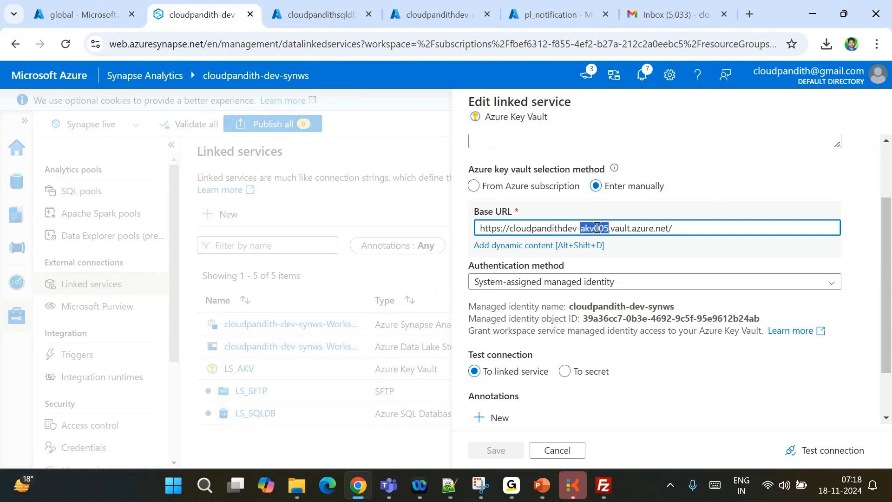
pyautogui.doubleClick(546, 228)
pyautogui.click(599, 227)
pyautogui.doubleClick(599, 227)
pyautogui.click(635, 257)
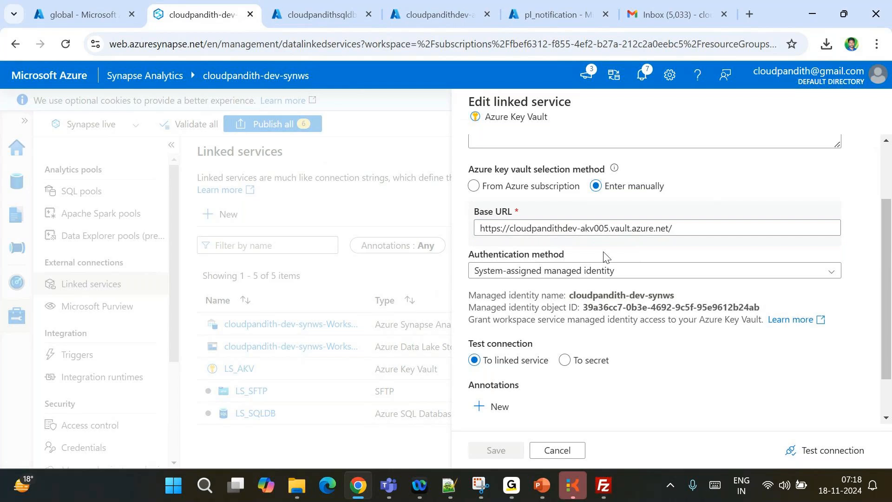
pyautogui.doubleClick(549, 254)
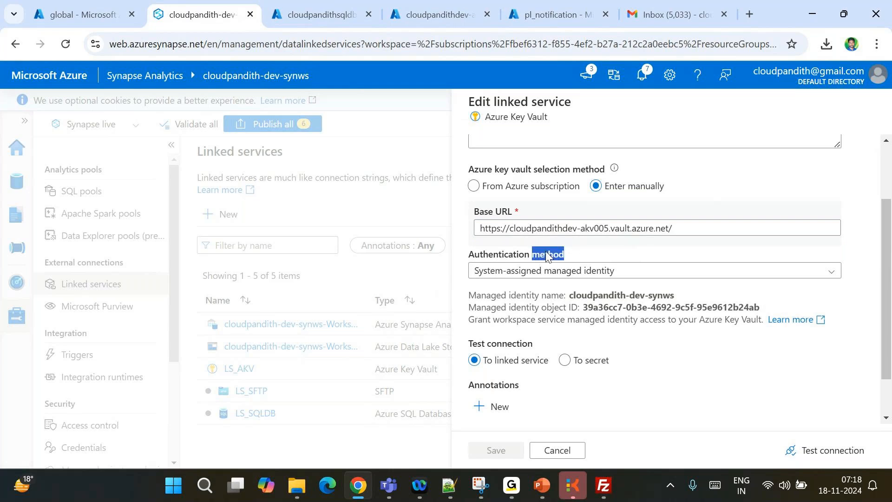
pyautogui.doubleClick(506, 254)
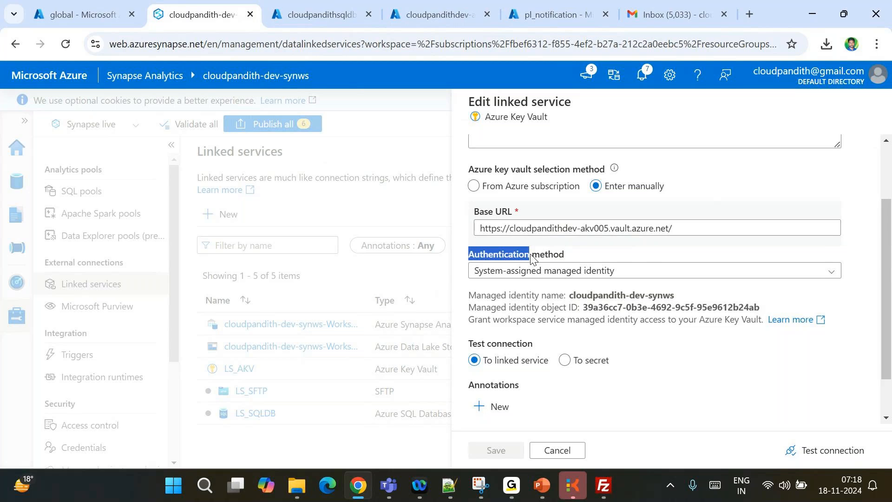
pyautogui.doubleClick(538, 253)
pyautogui.doubleClick(509, 256)
pyautogui.tripleClick(557, 258)
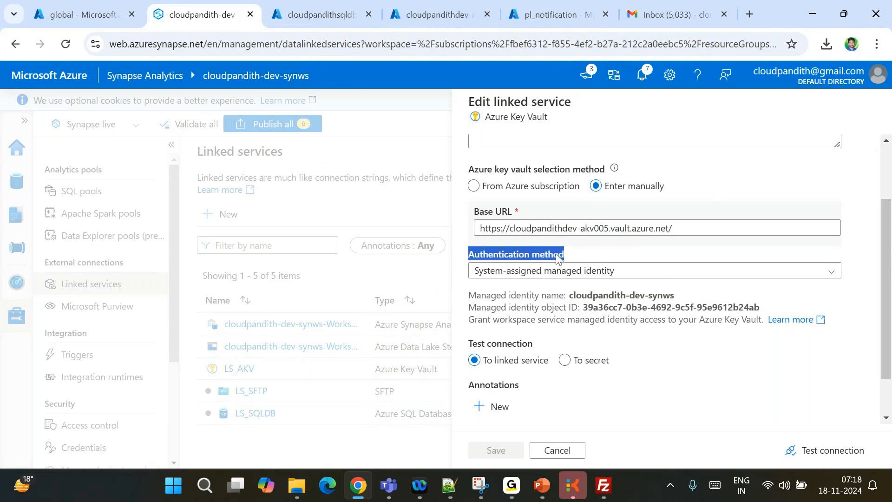
pyautogui.click(505, 210)
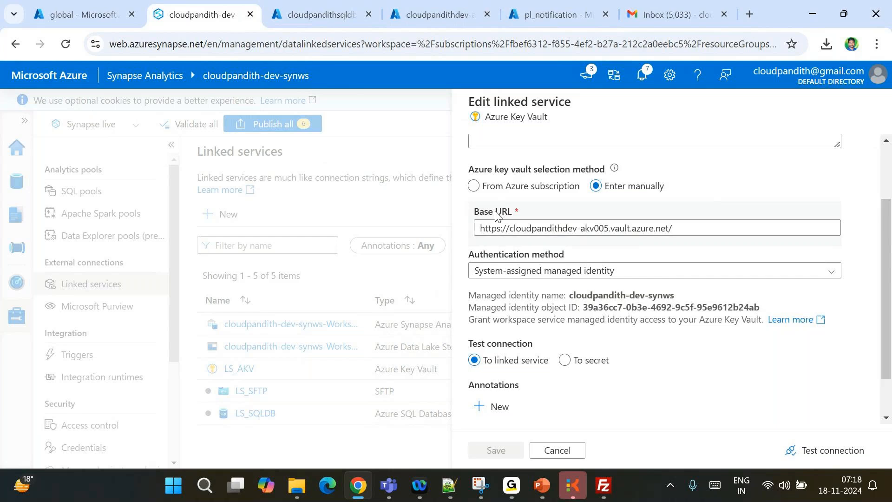
pyautogui.tripleClick(504, 210)
pyautogui.tripleClick(496, 172)
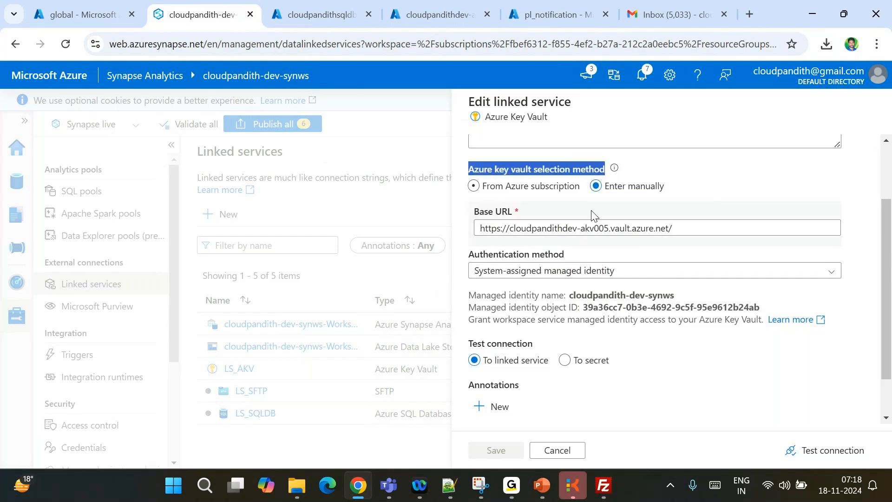
pyautogui.tripleClick(498, 210)
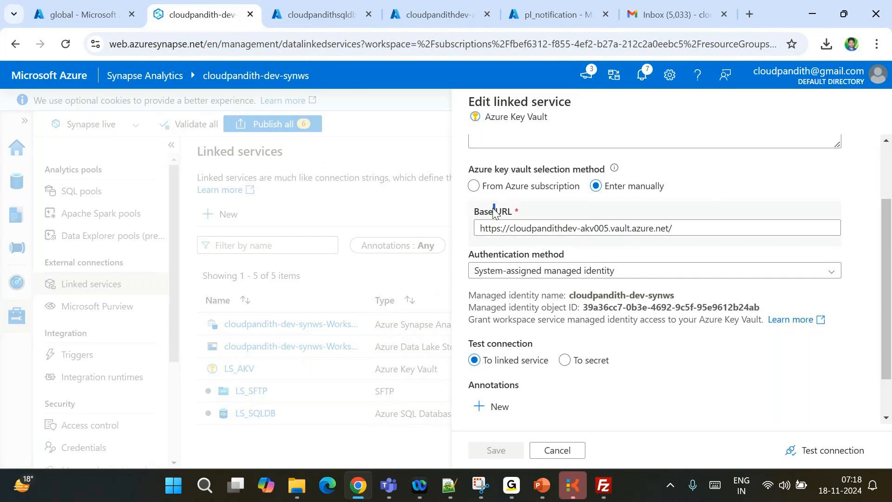
pyautogui.tripleClick(512, 168)
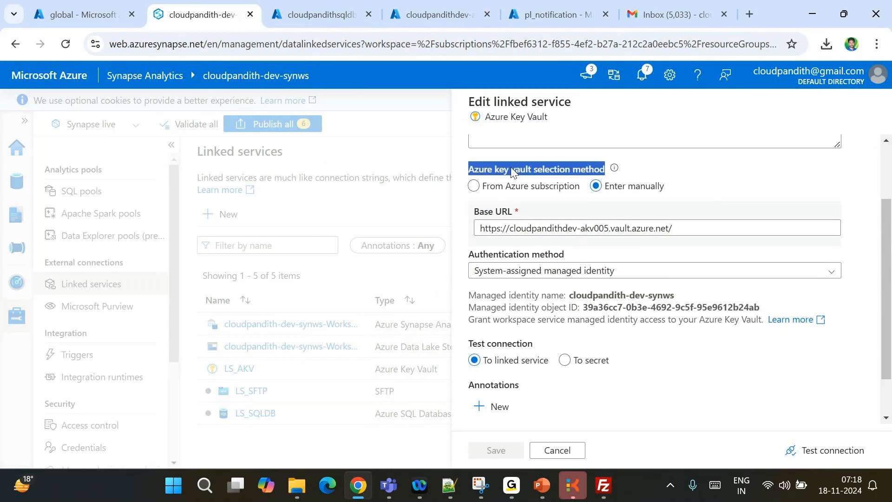
pyautogui.tripleClick(507, 213)
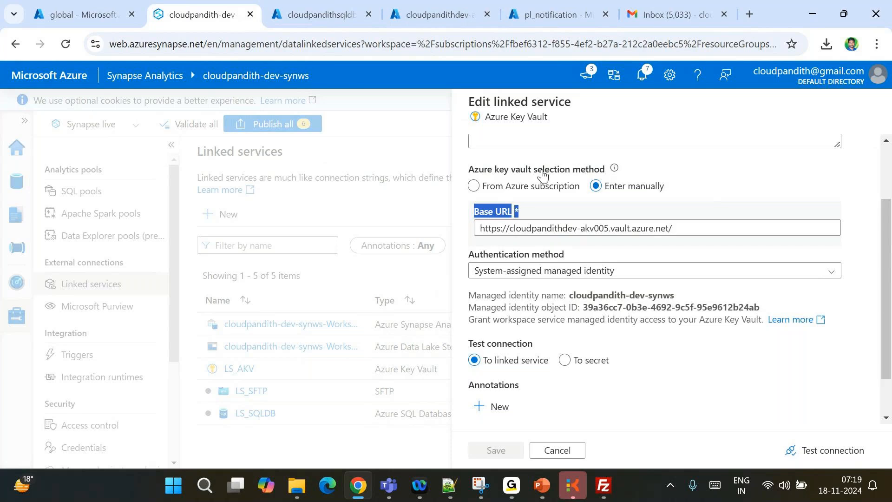
pyautogui.click(803, 109)
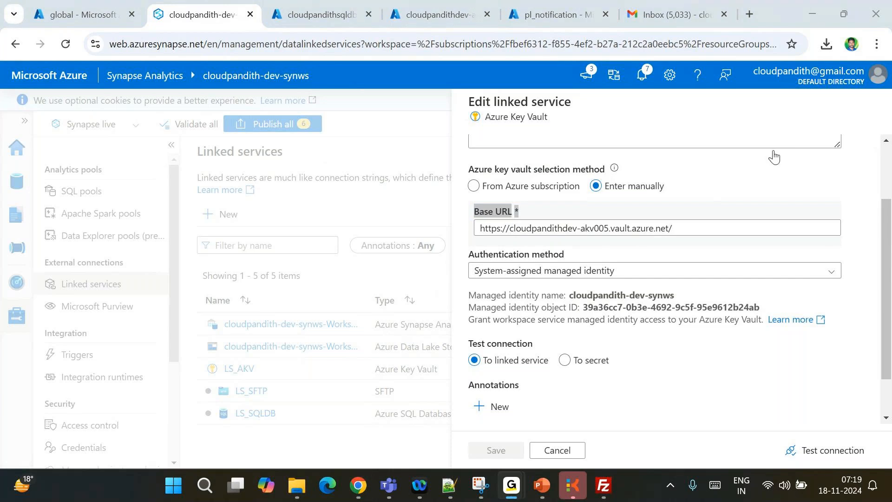